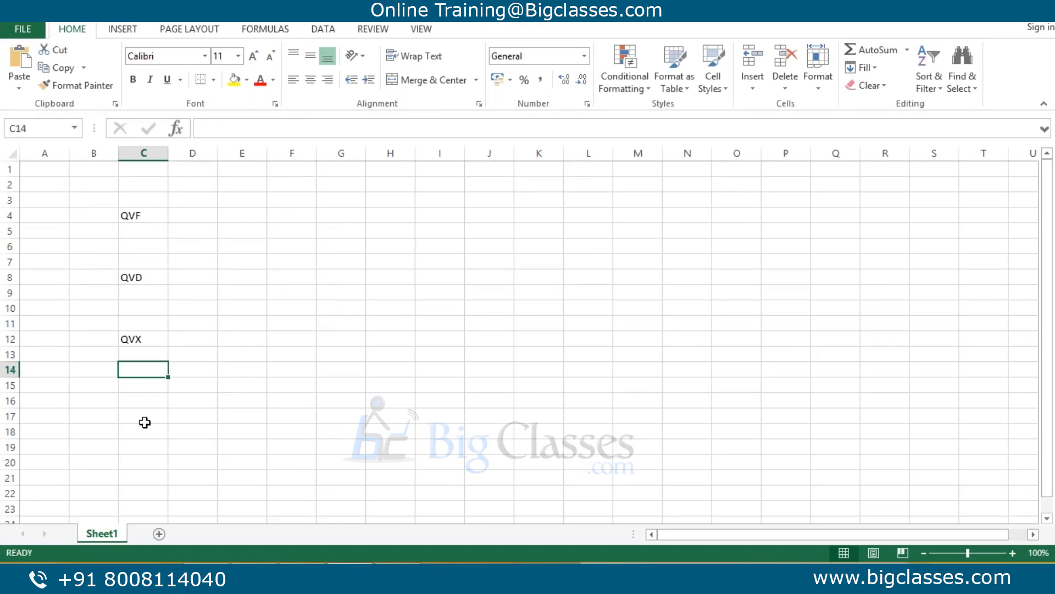
Enter QVS in cell C17 and Qlik Sense File in cell D4 beside QVF.
type("QVS")
key("Return")
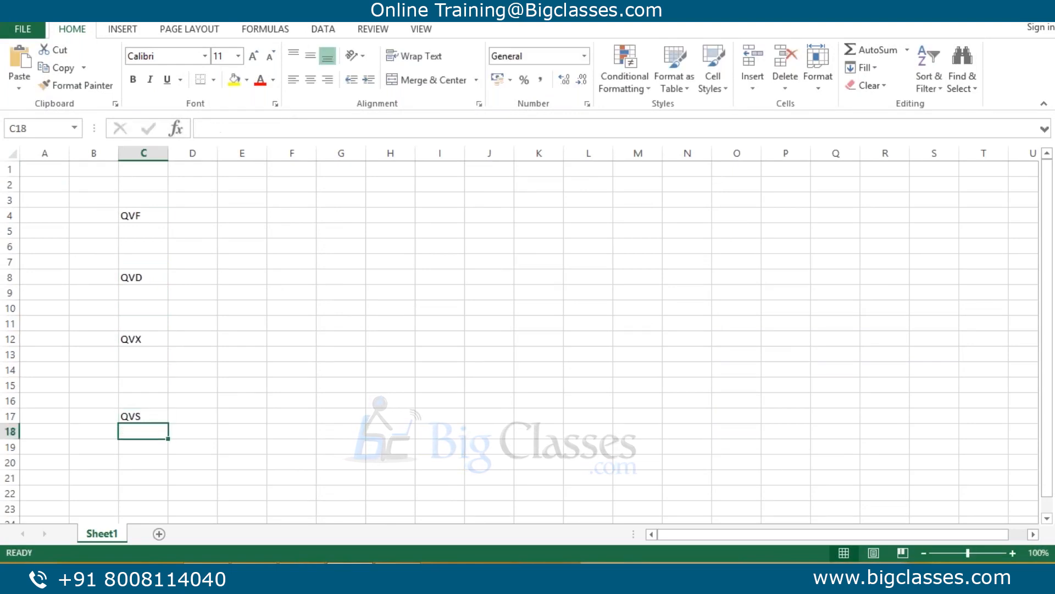
left_click(233, 216)
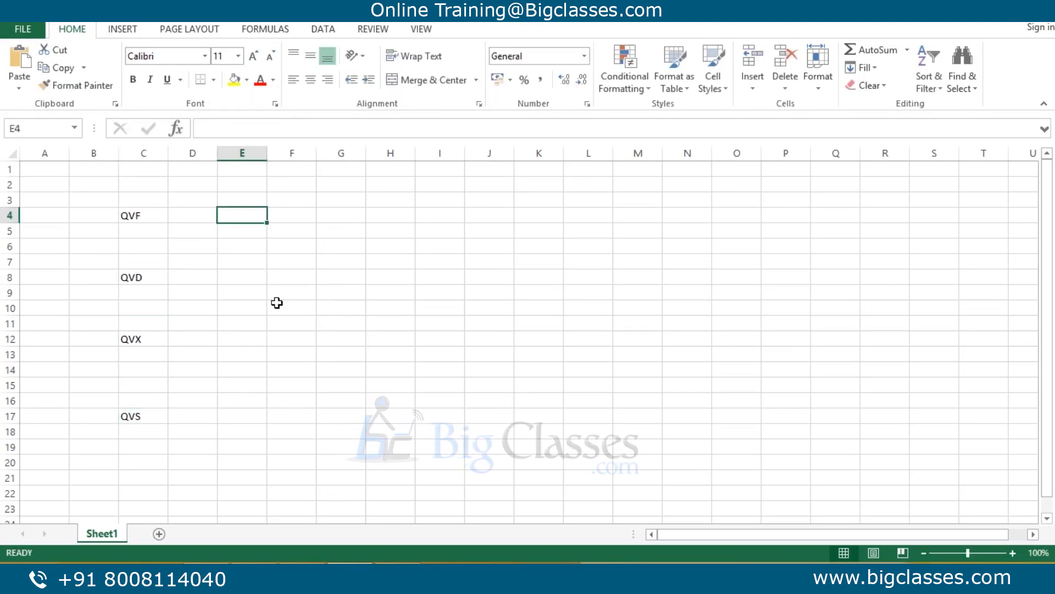
left_click(197, 218)
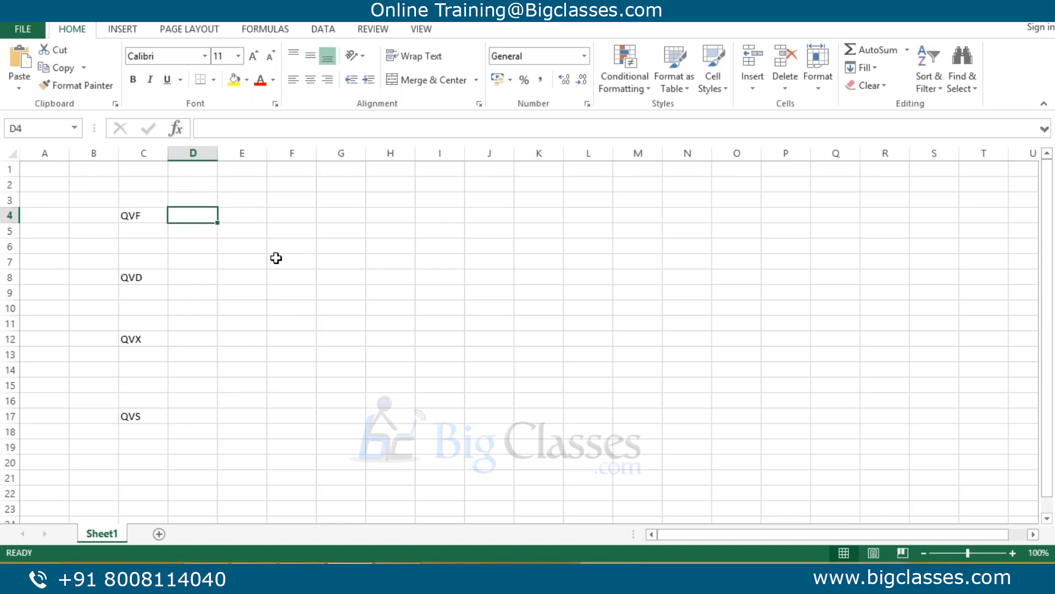
type("Qlik Sense File")
left_click(201, 243)
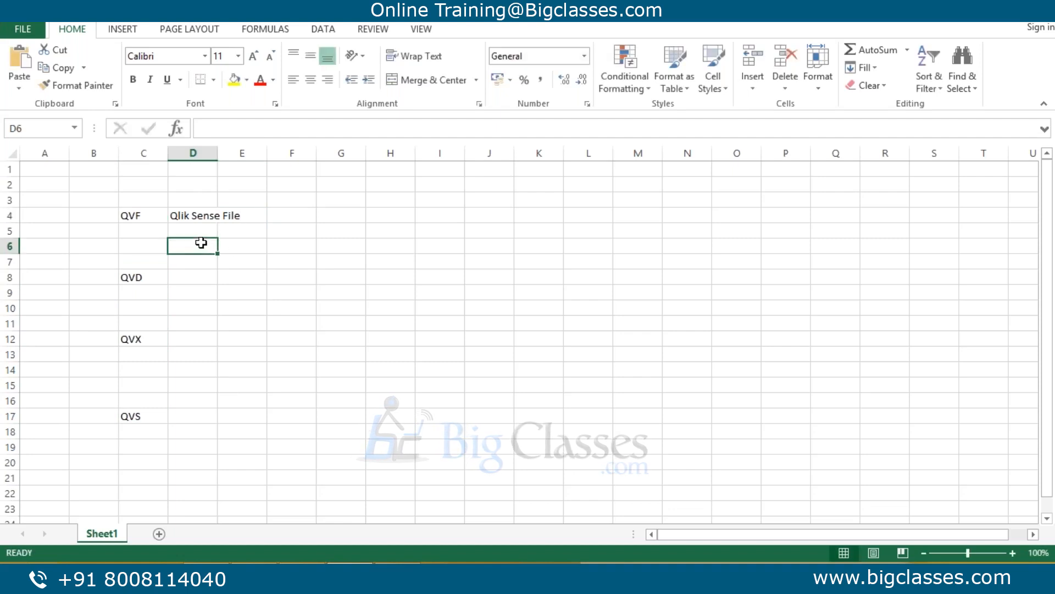
Enter Everythings in cell D5 and auto-fit column D to its contents.
left_click(211, 231)
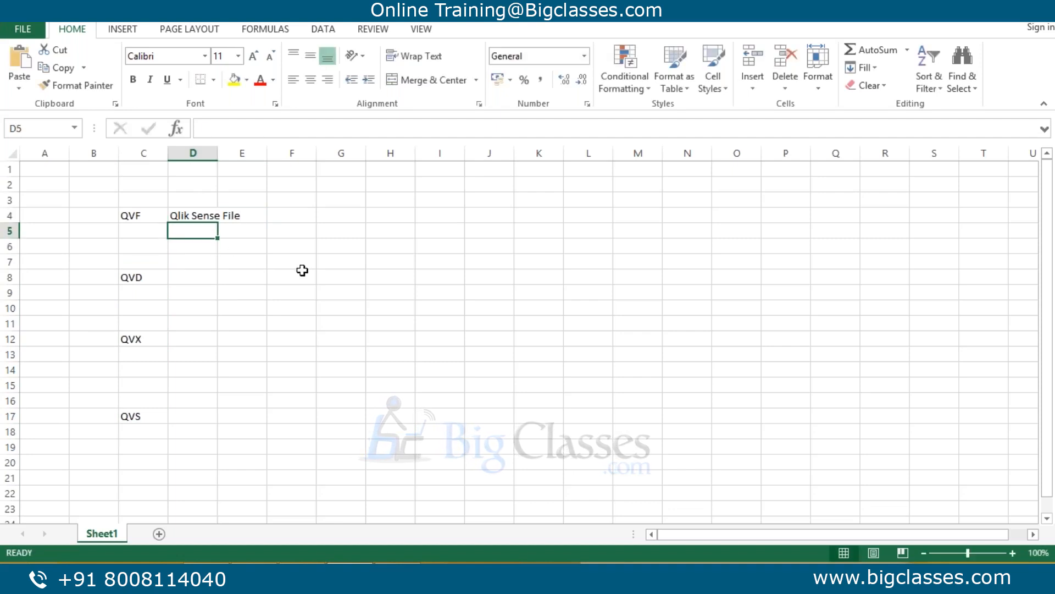
type("Everyting")
key("BackSpace")
key("BackSpace")
key("BackSpace")
type("hings")
key("Return")
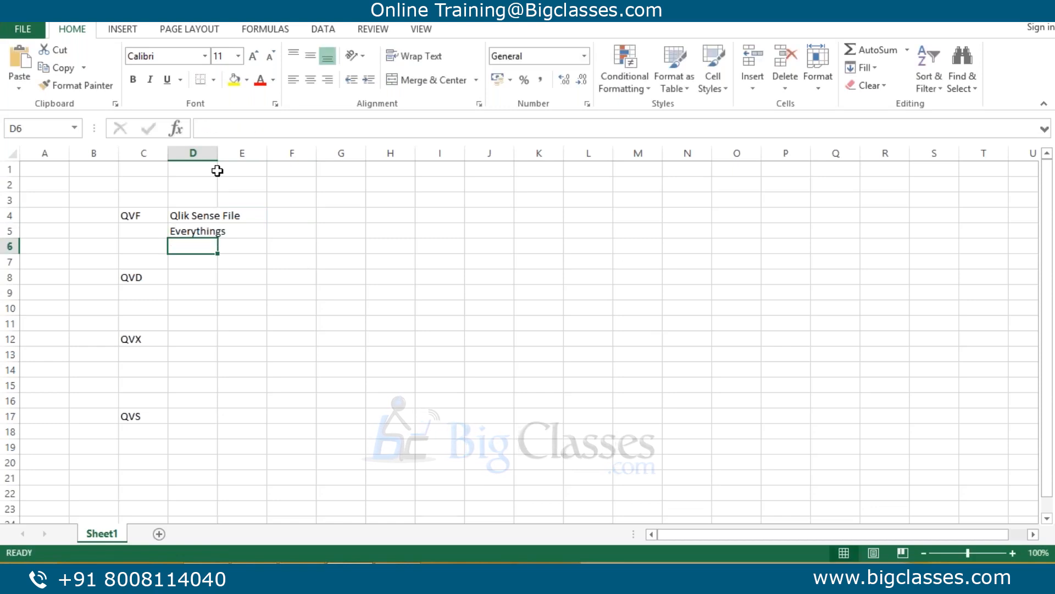
double_click(218, 153)
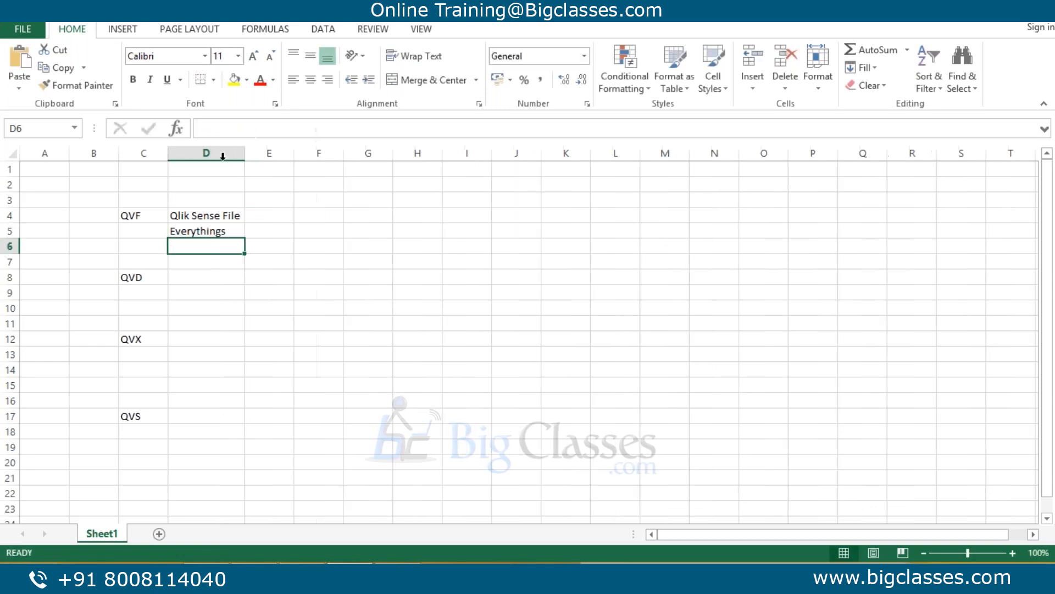
Enter Application/Document in cell E4 and auto-fit column E to its contents.
left_click(213, 212)
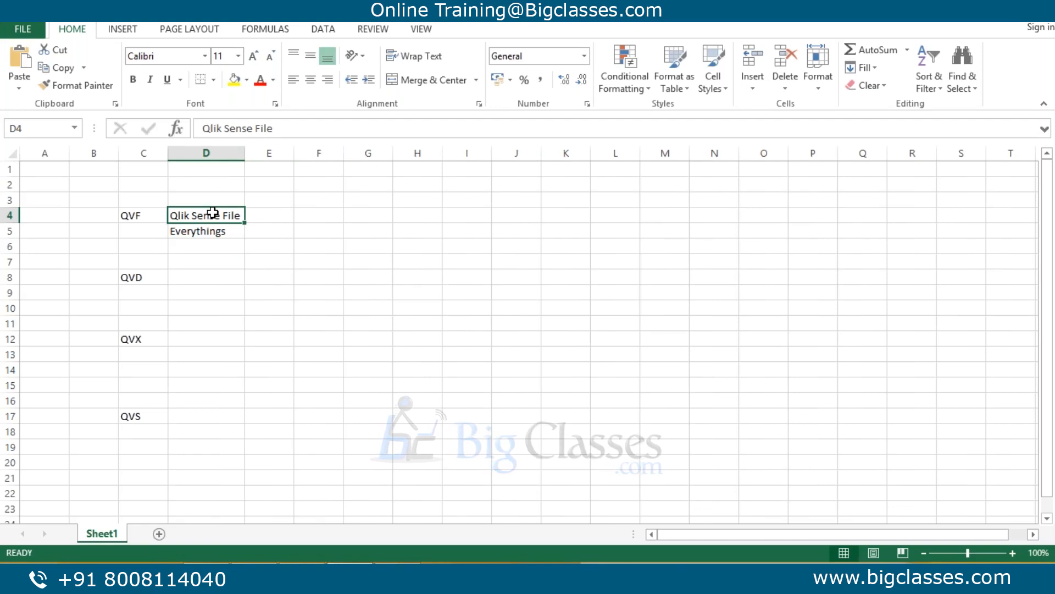
left_click(275, 215)
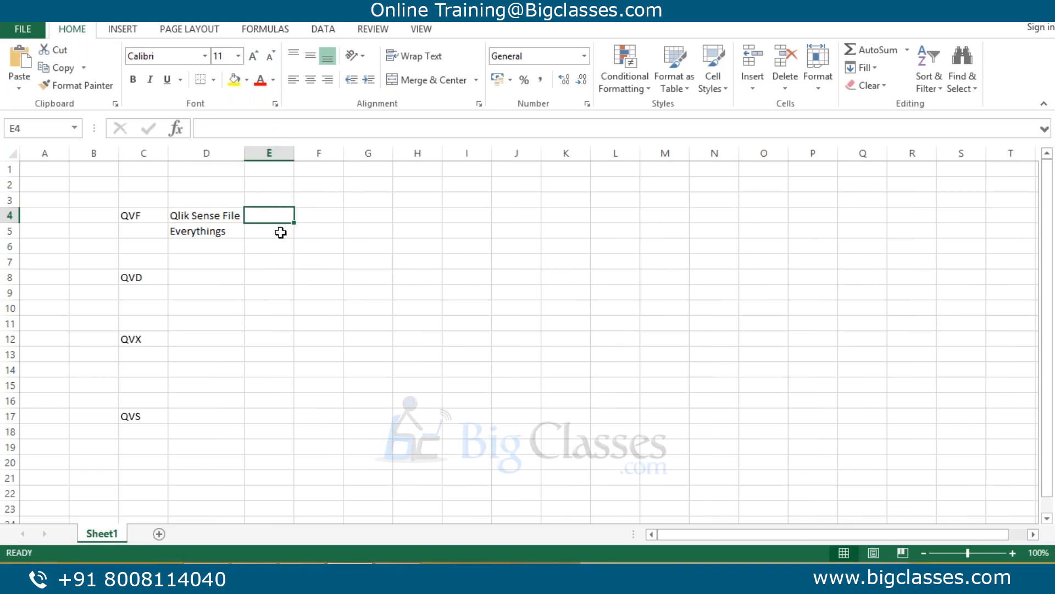
key("alt+a")
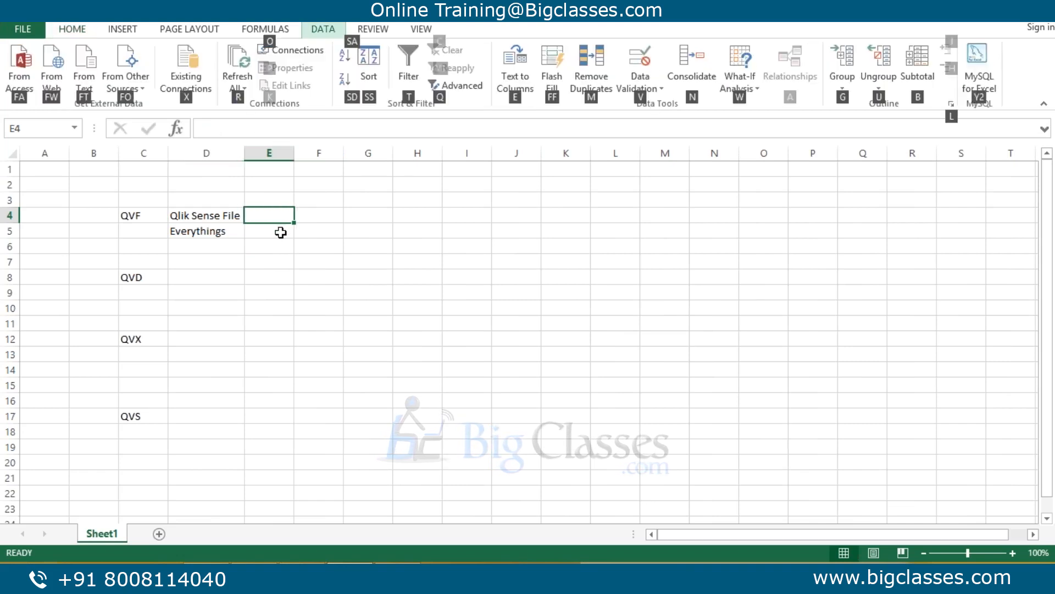
key("Escape")
key("Escape")
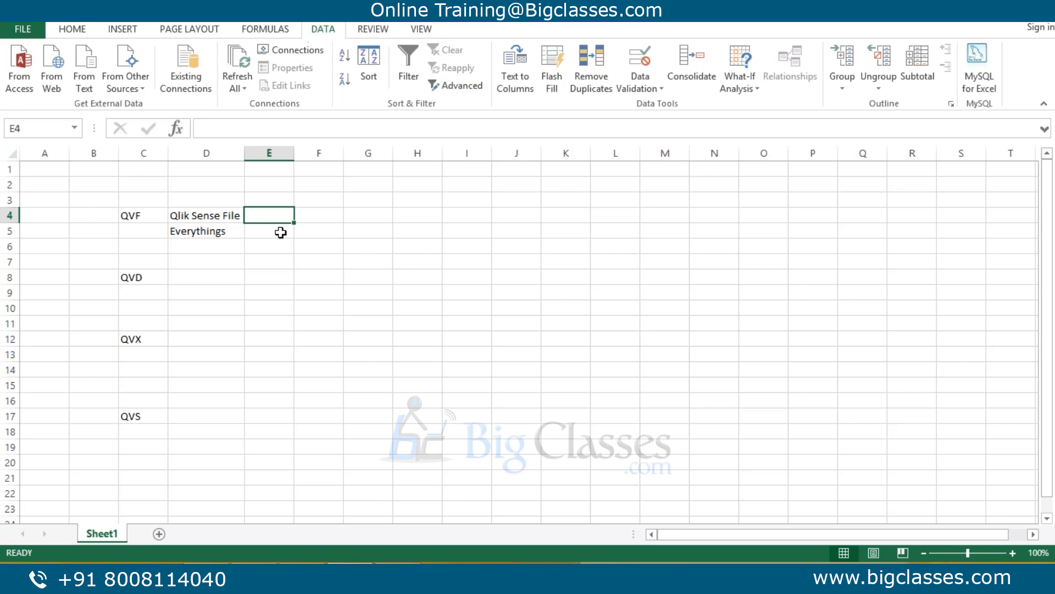
type("Application")
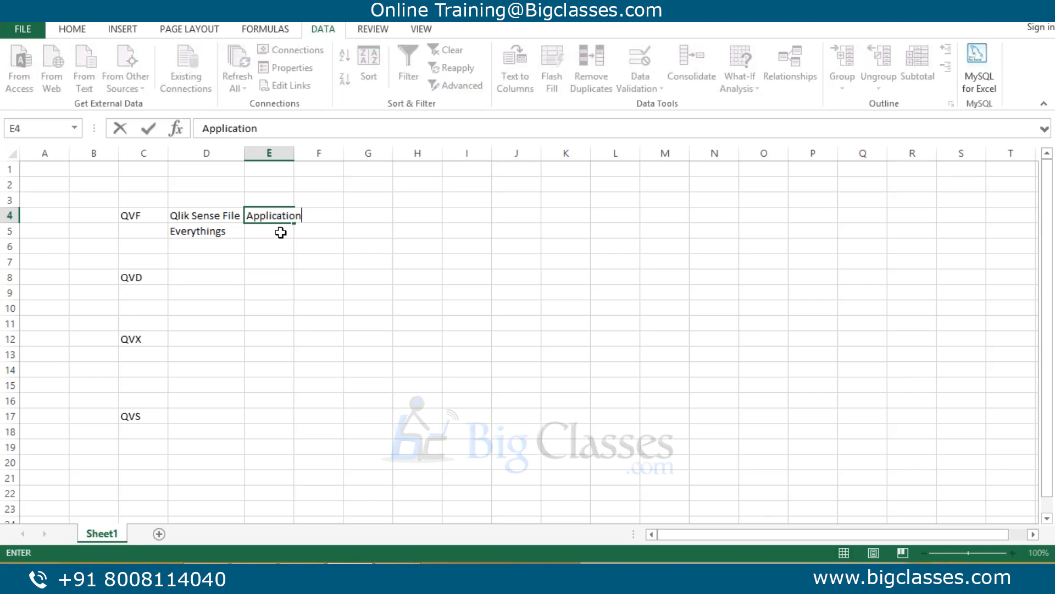
type("/Document")
key("Return")
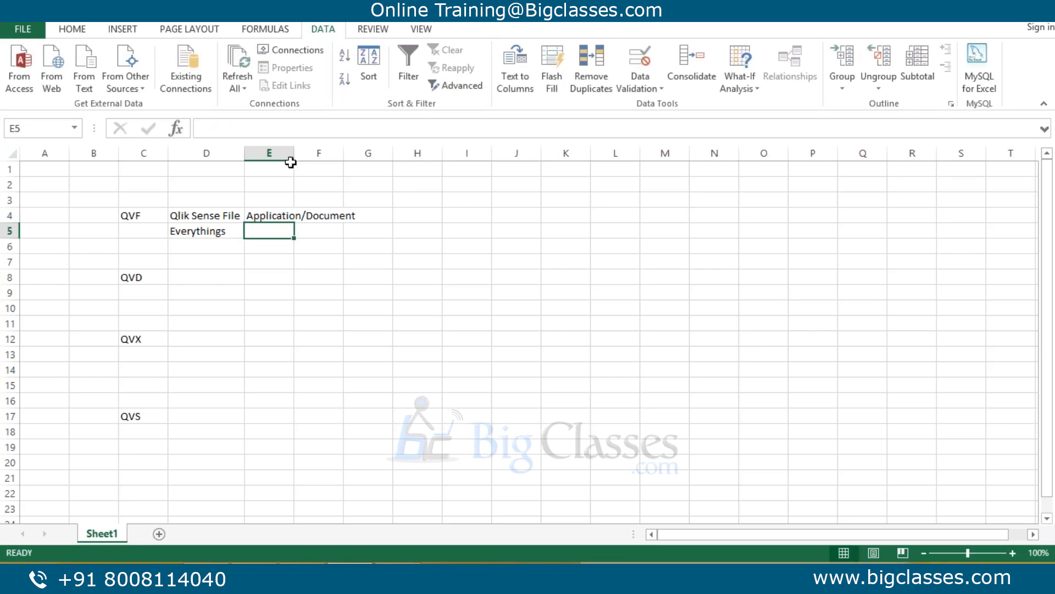
double_click(293, 158)
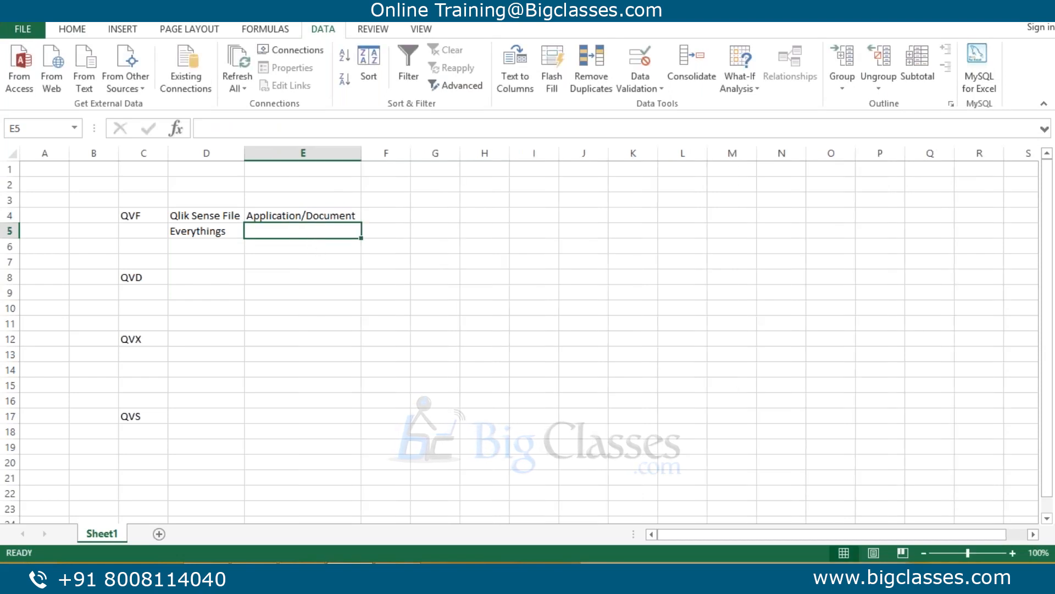
Enter Data Model in cell G4 on the QVF row.
left_click(156, 218)
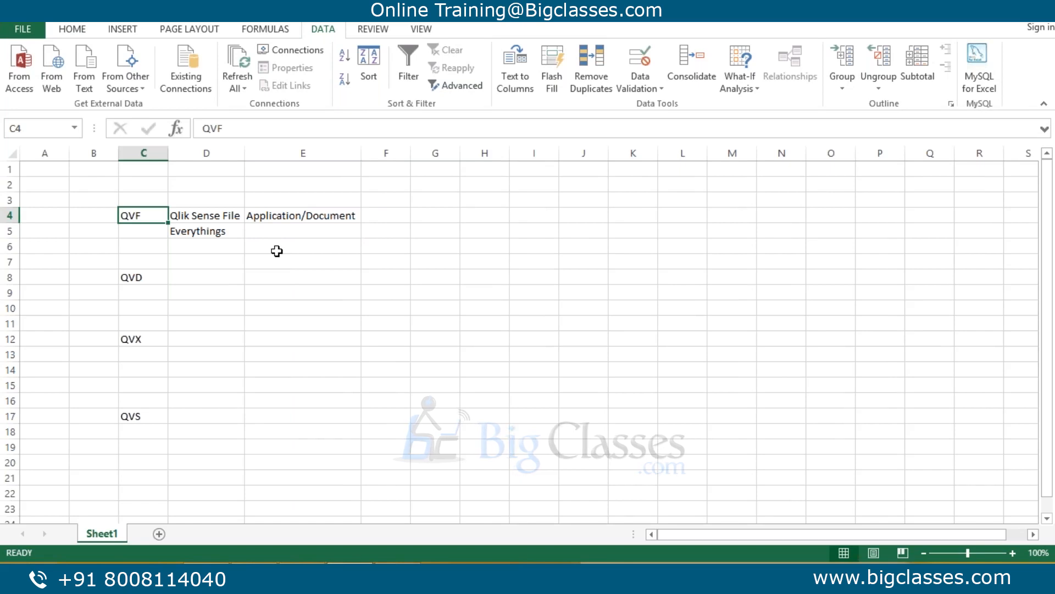
left_click(259, 230)
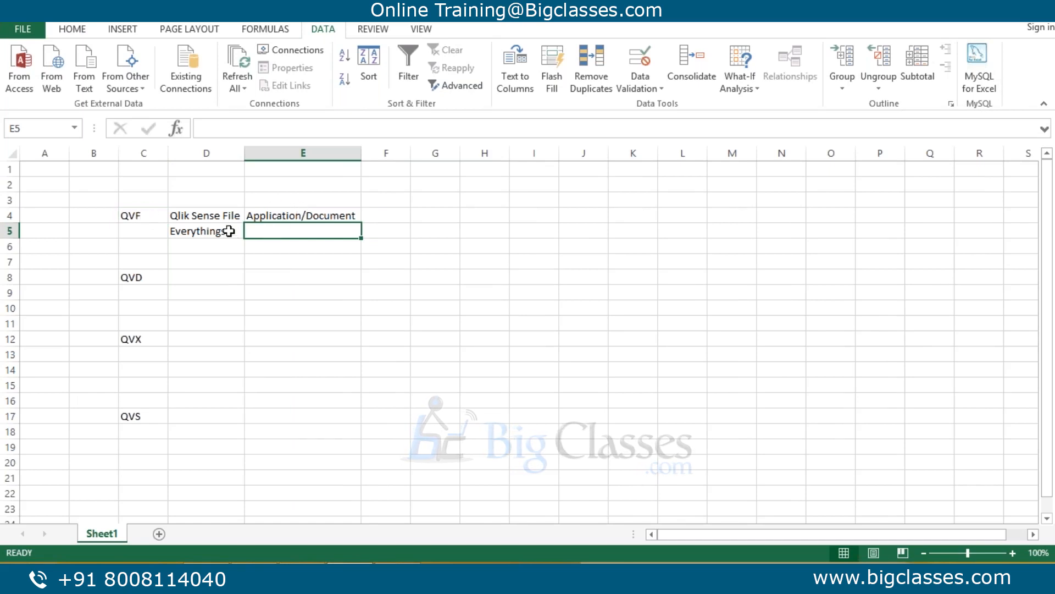
left_click(421, 220)
type("Data Mode")
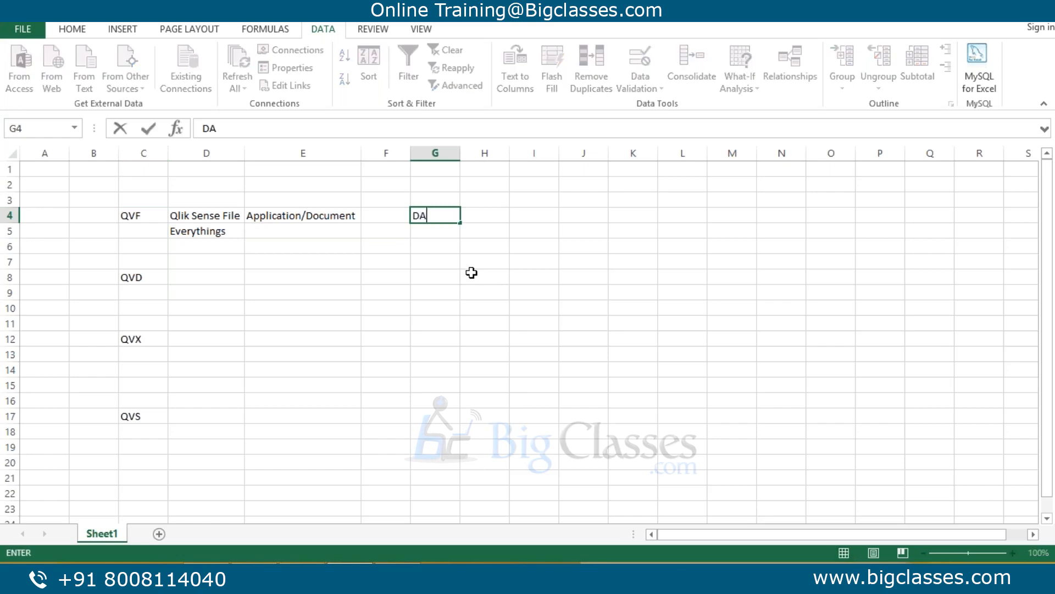
type("l")
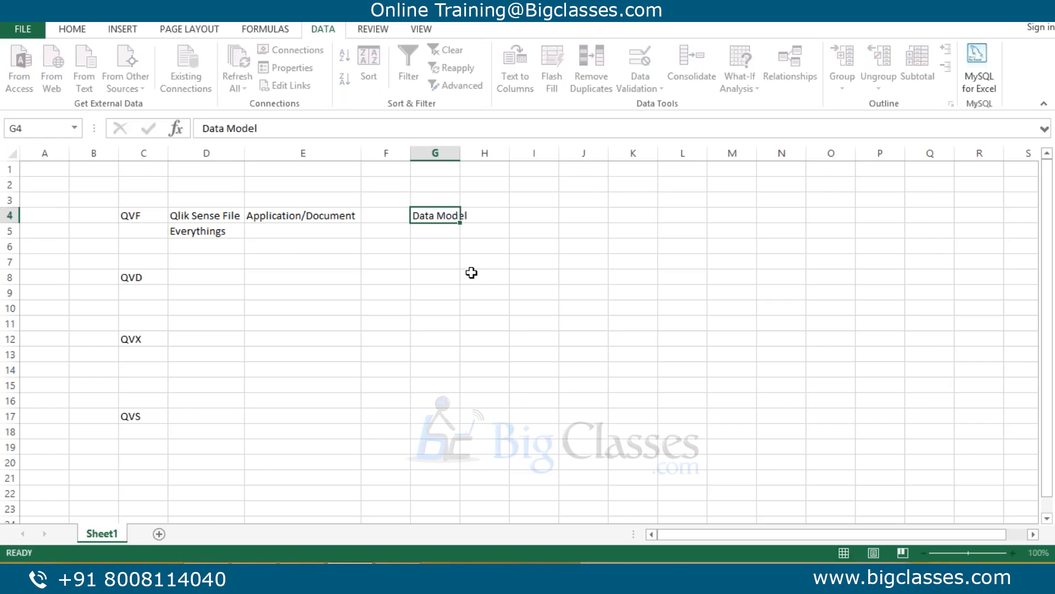
key("Return")
Enter Script in cell G5 and Data in cell G6, under Data Model.
type("SCrip")
key("BackSpace")
key("BackSpace")
key("BackSpace")
key("BackSpace")
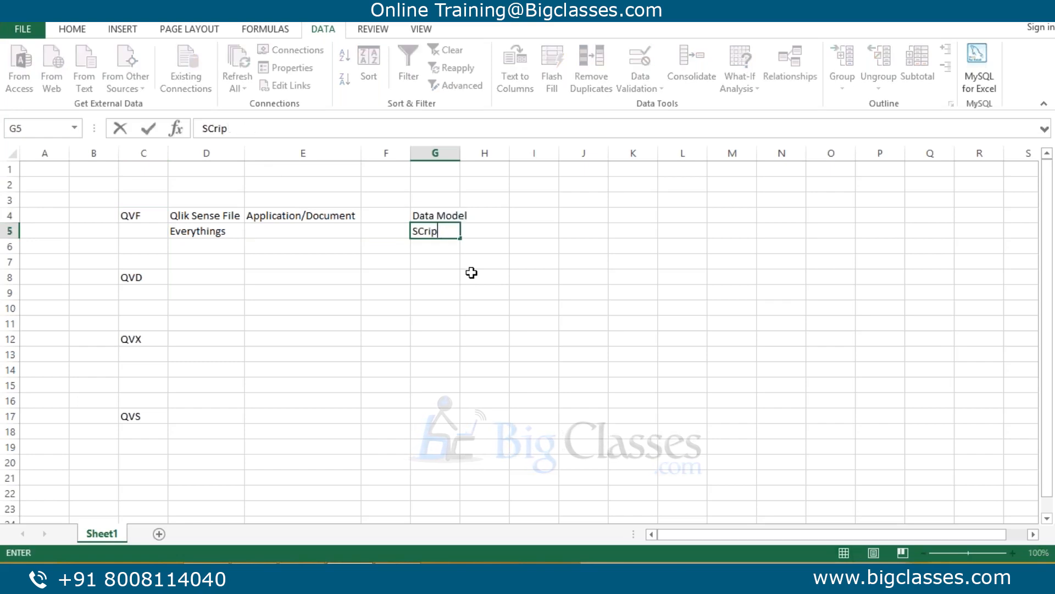
type("cript")
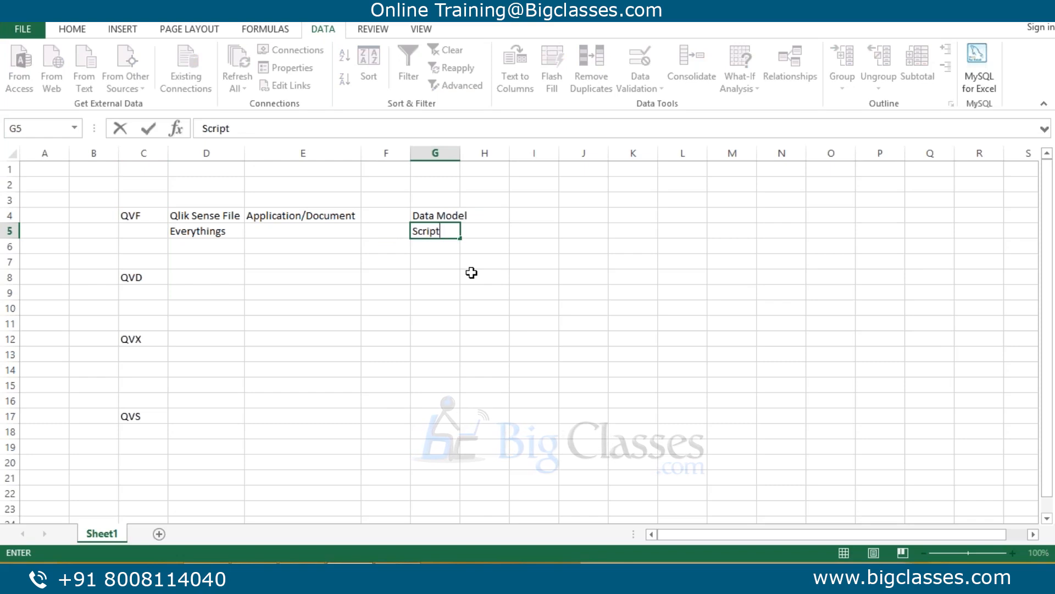
key("Return")
type("DAta")
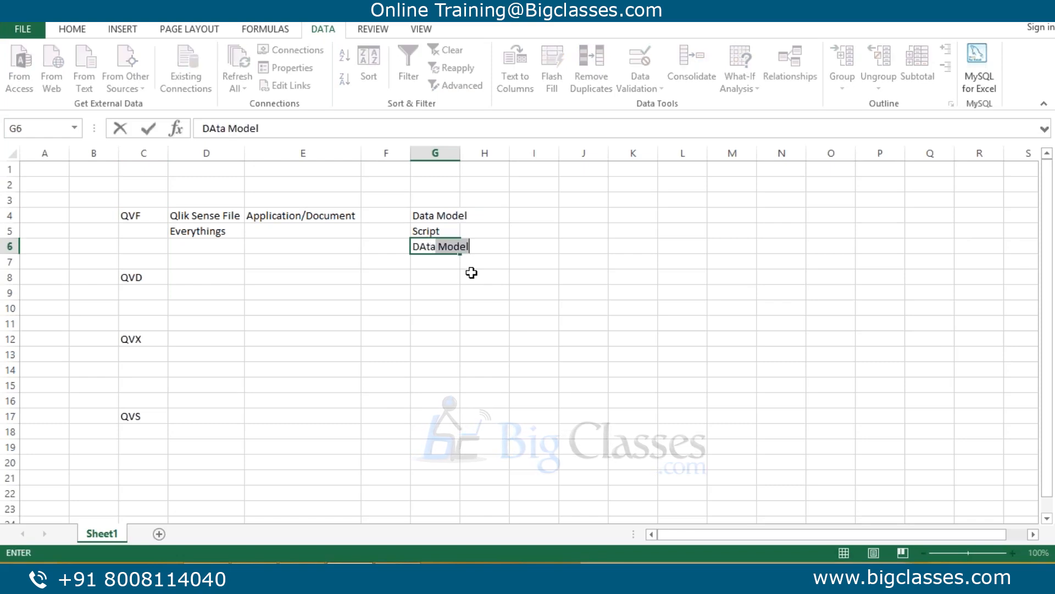
key("BackSpace")
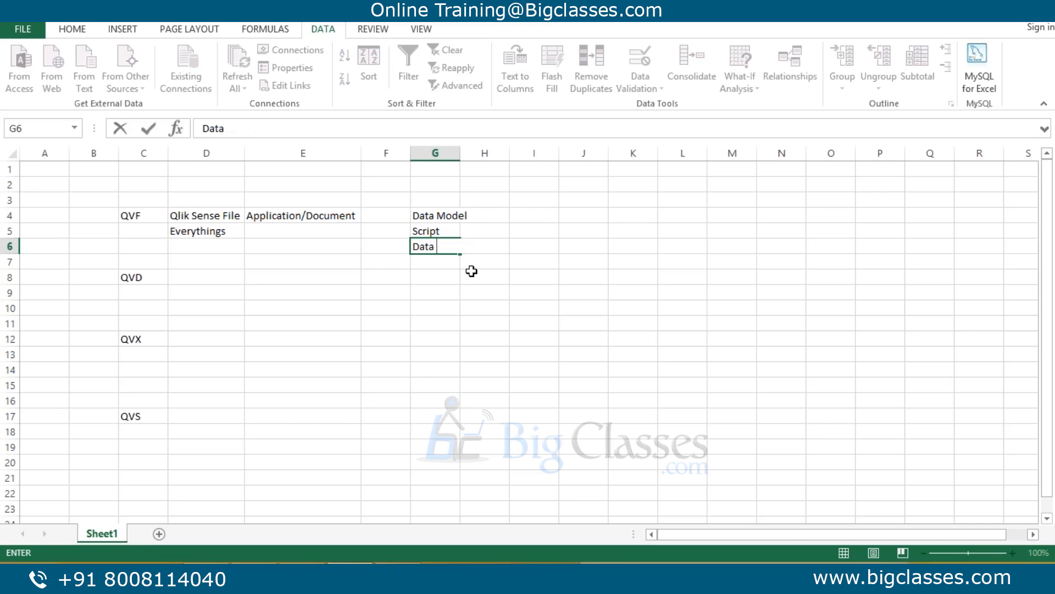
left_click(533, 242)
left_click(582, 224)
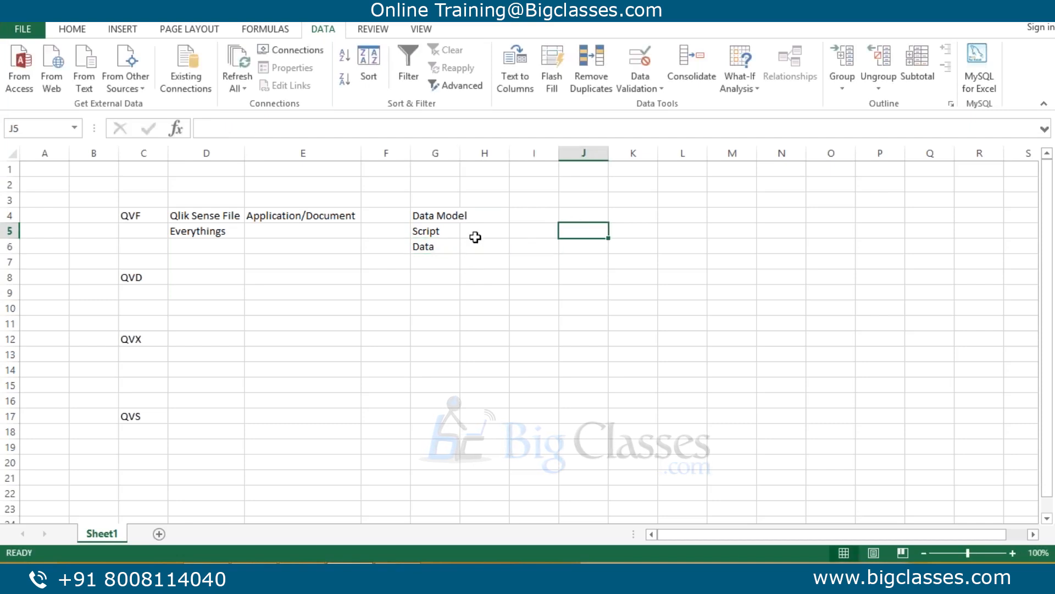
Enter Publish - Users Access in cell I4 on the QVF row.
left_click(543, 214)
type("Pub")
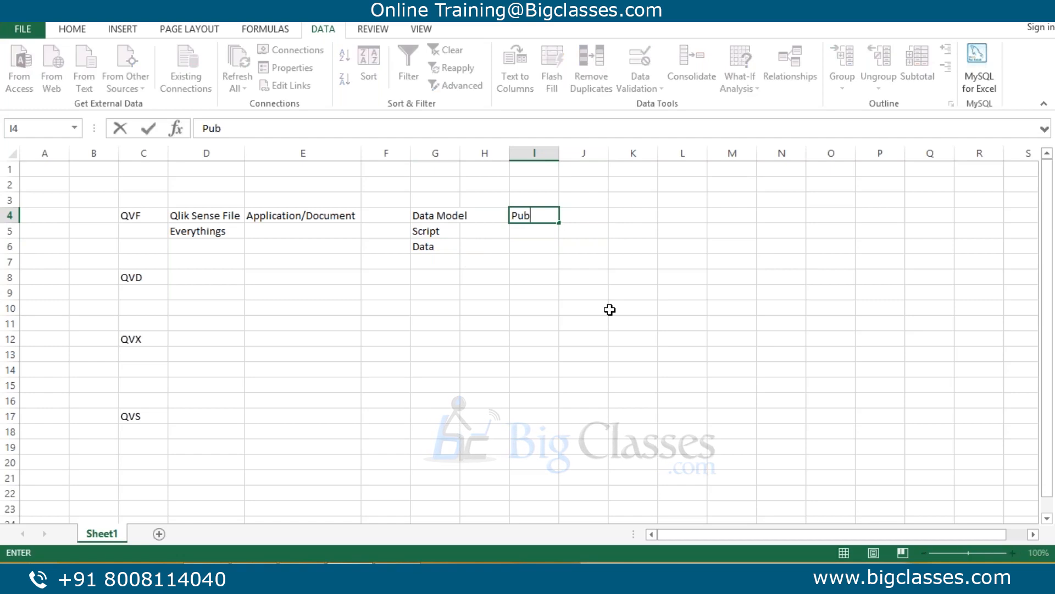
type("lish - U")
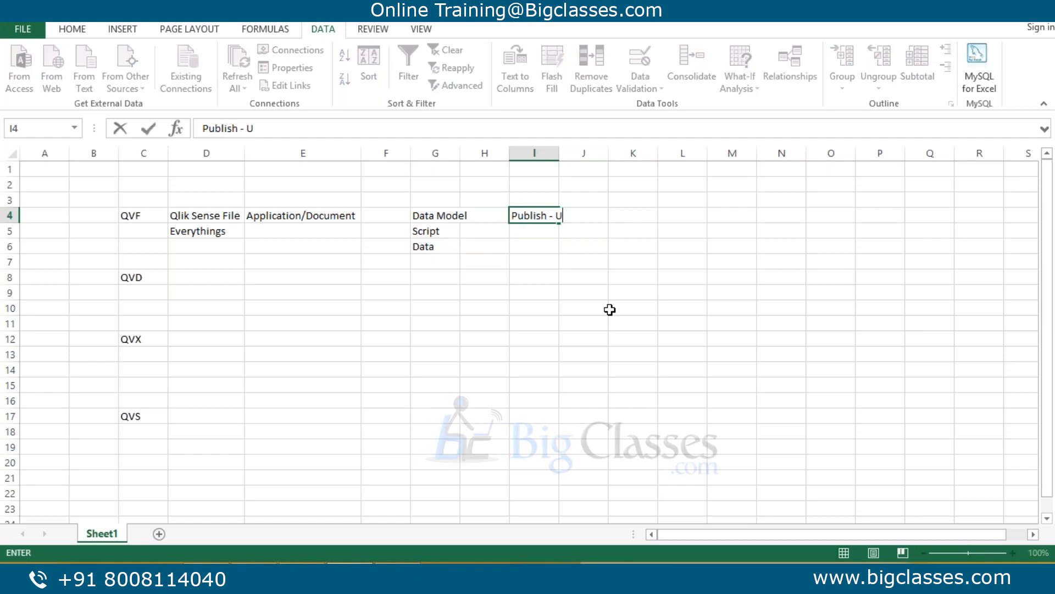
type("sers Access")
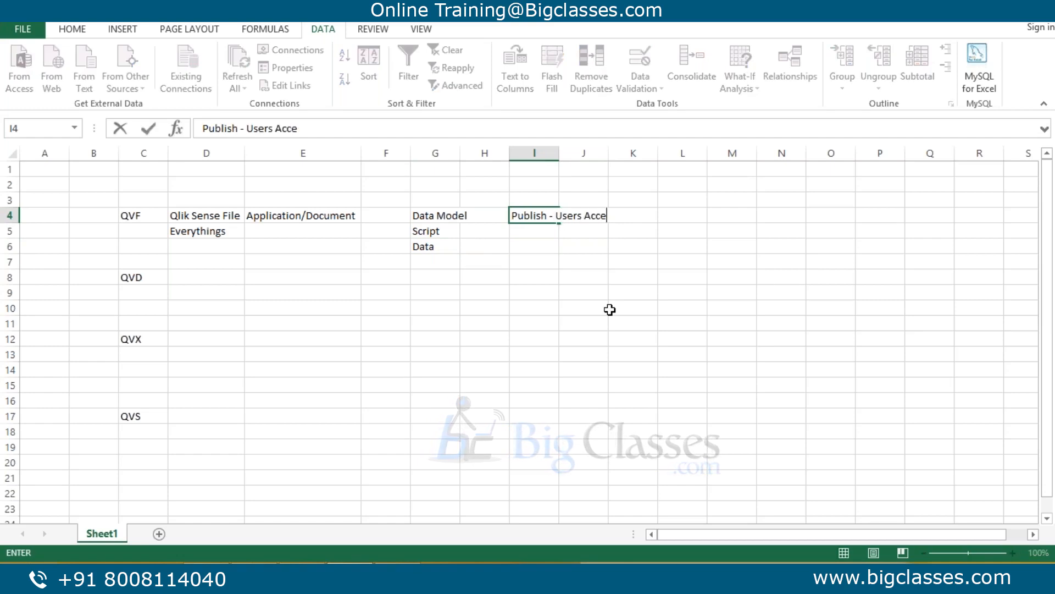
key("Return")
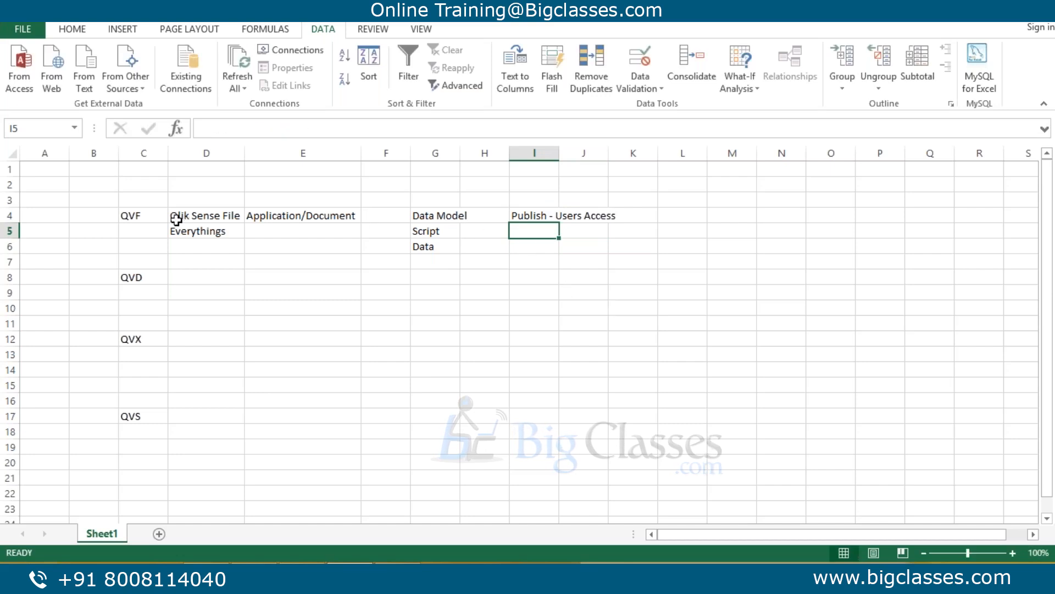
left_click_drag(124, 211, 495, 234)
left_click_drag(565, 235, 637, 244)
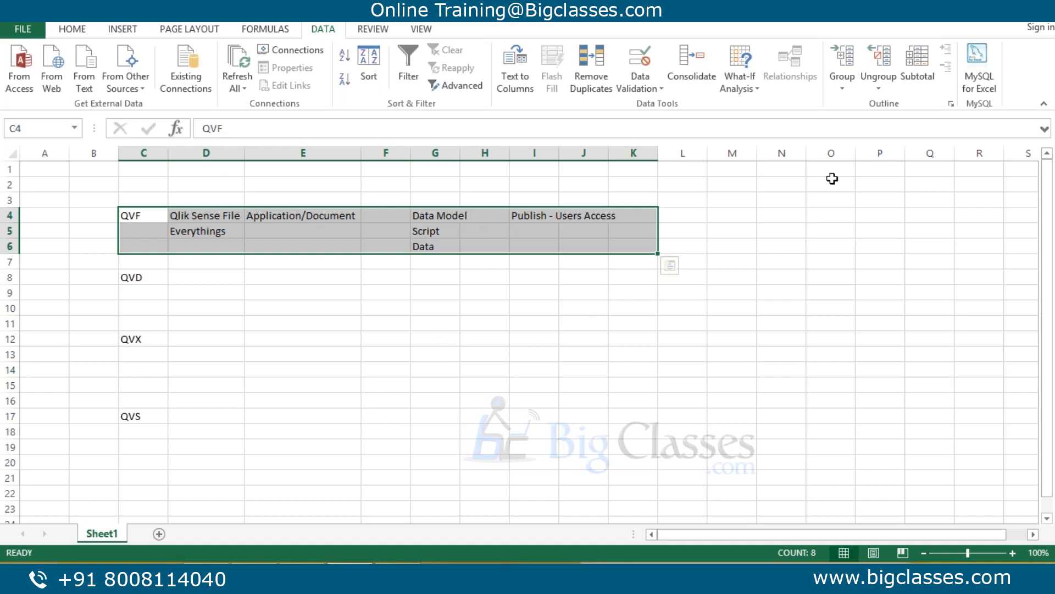
left_click(986, 23)
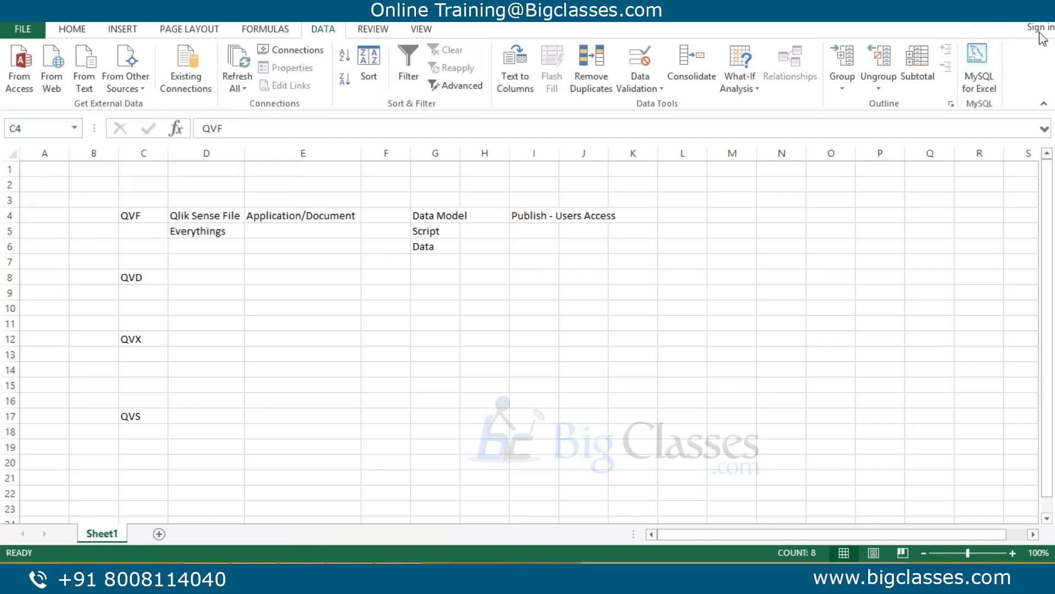
left_click(137, 215)
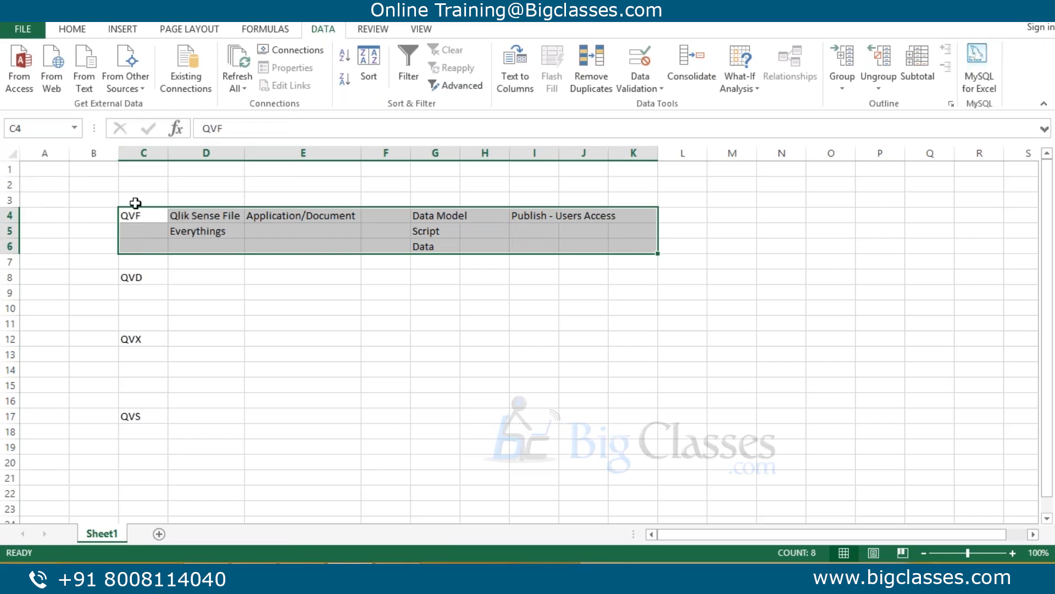
left_click_drag(134, 215, 664, 254)
left_click_drag(173, 297, 160, 294)
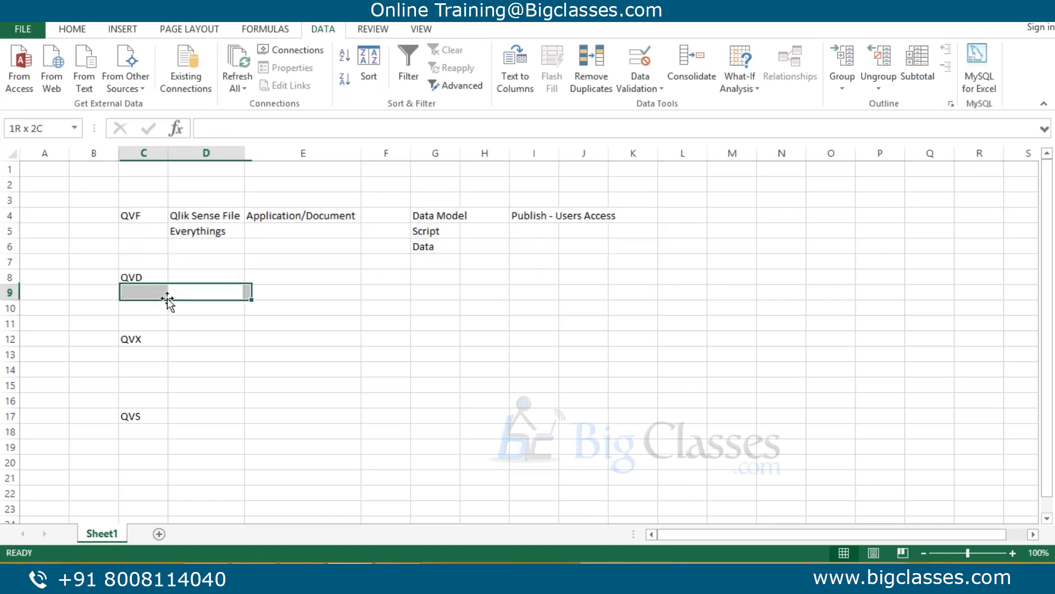
left_click(13, 262)
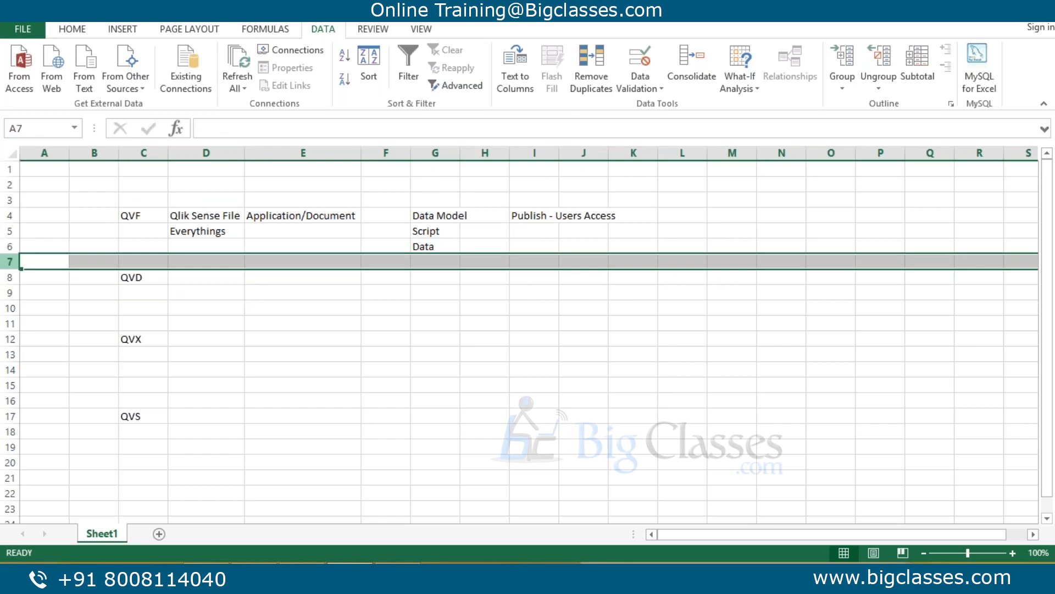
Enter Memory in cell I5, under Publish - Users Access.
left_click_drag(164, 222, 617, 261)
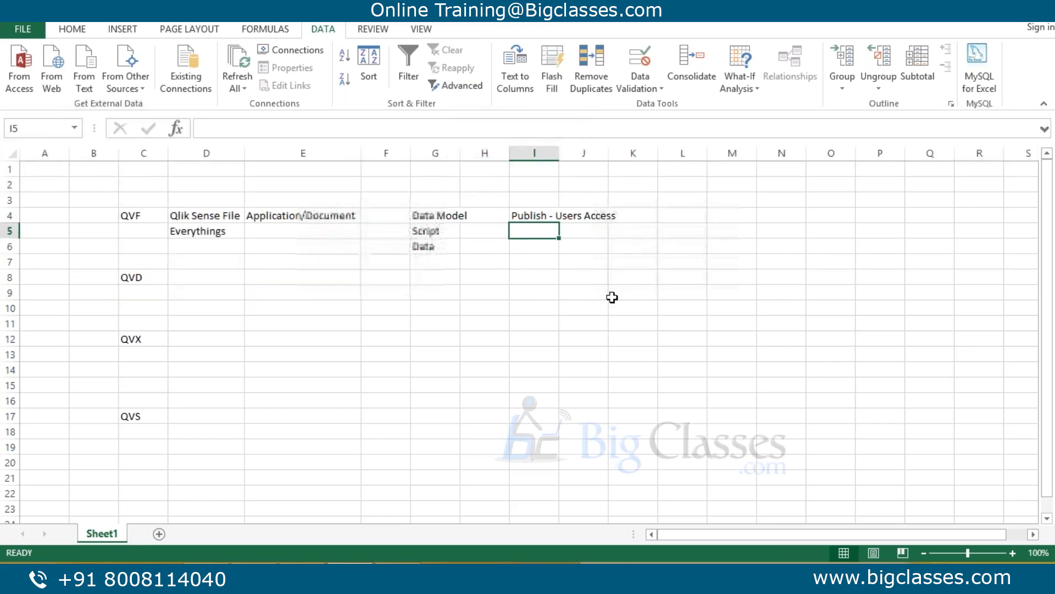
type("M")
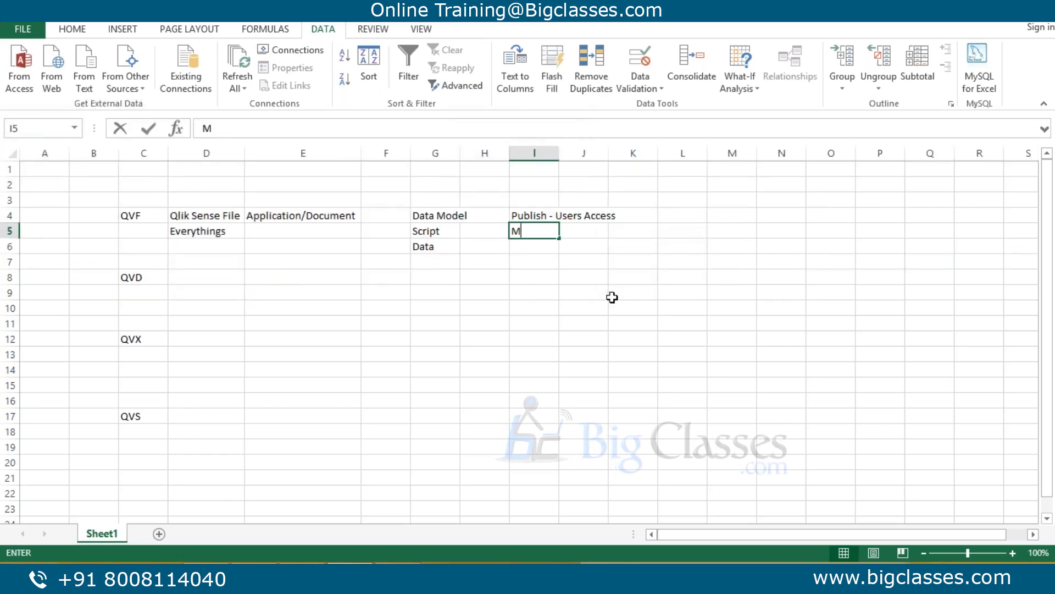
type("emory")
key("Return")
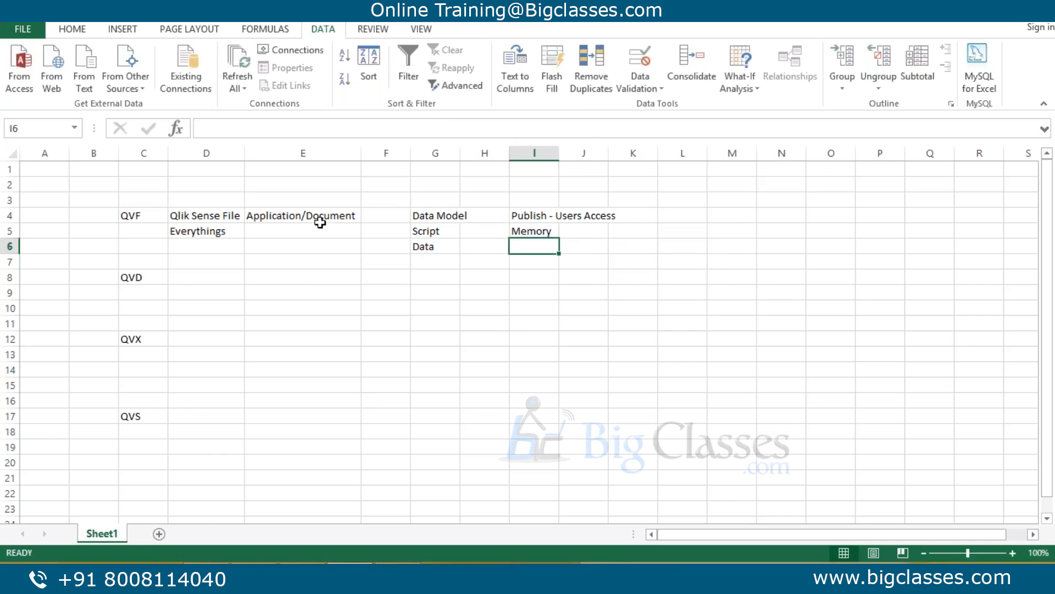
Review the QVF notes in rows 4 to 6, from the file type across to the Publish and Memory entries.
left_click(137, 218)
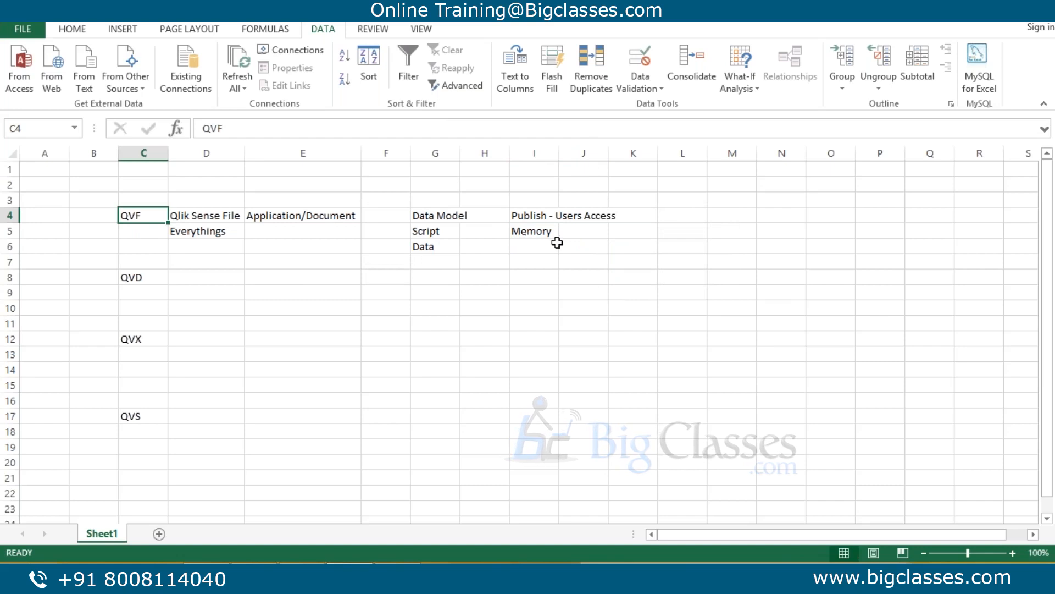
left_click(524, 233)
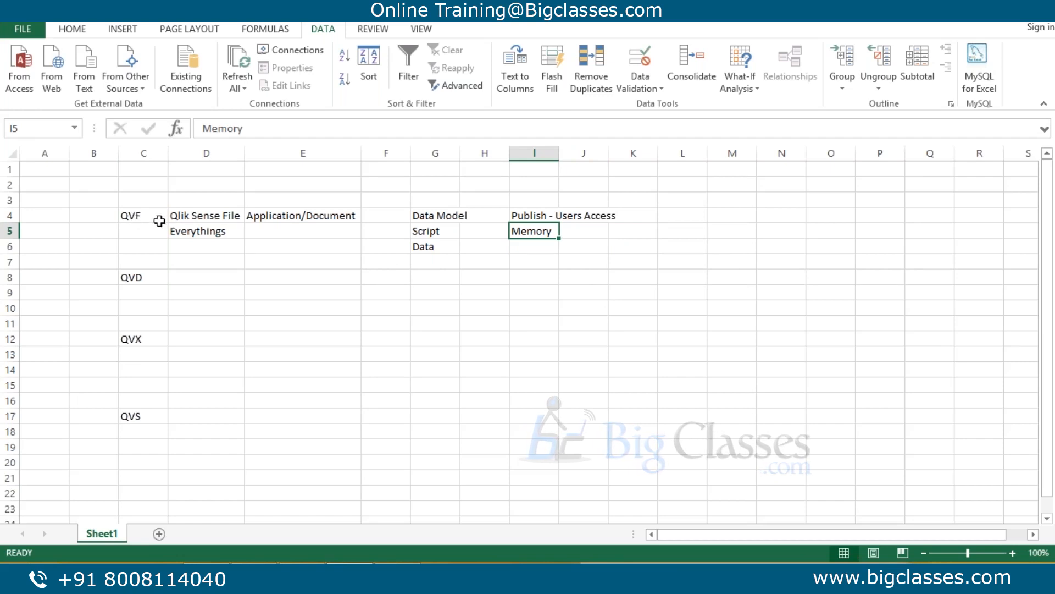
left_click(155, 218)
left_click_drag(152, 218, 675, 244)
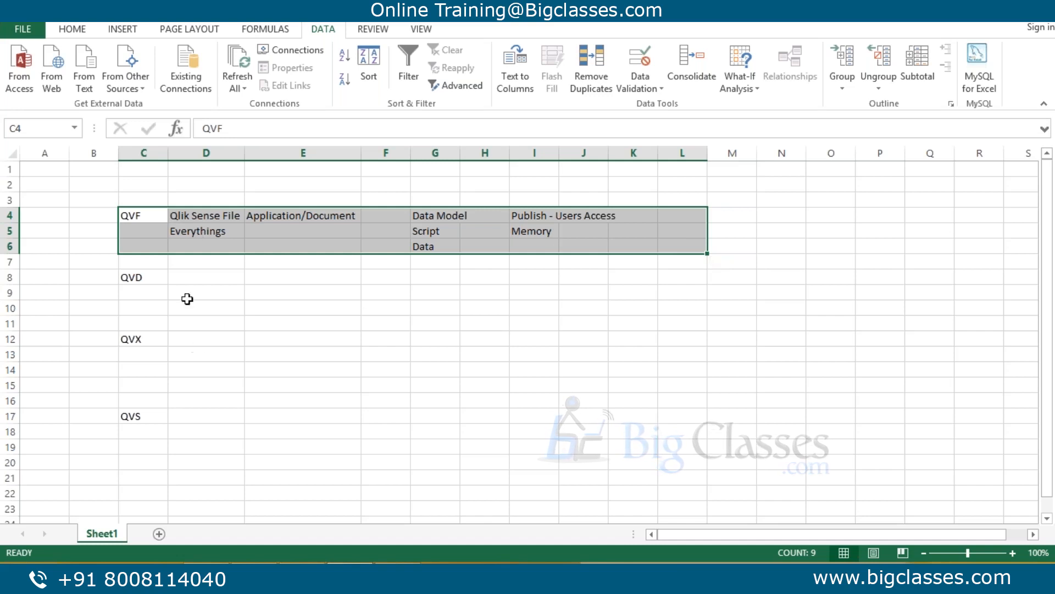
left_click(542, 234)
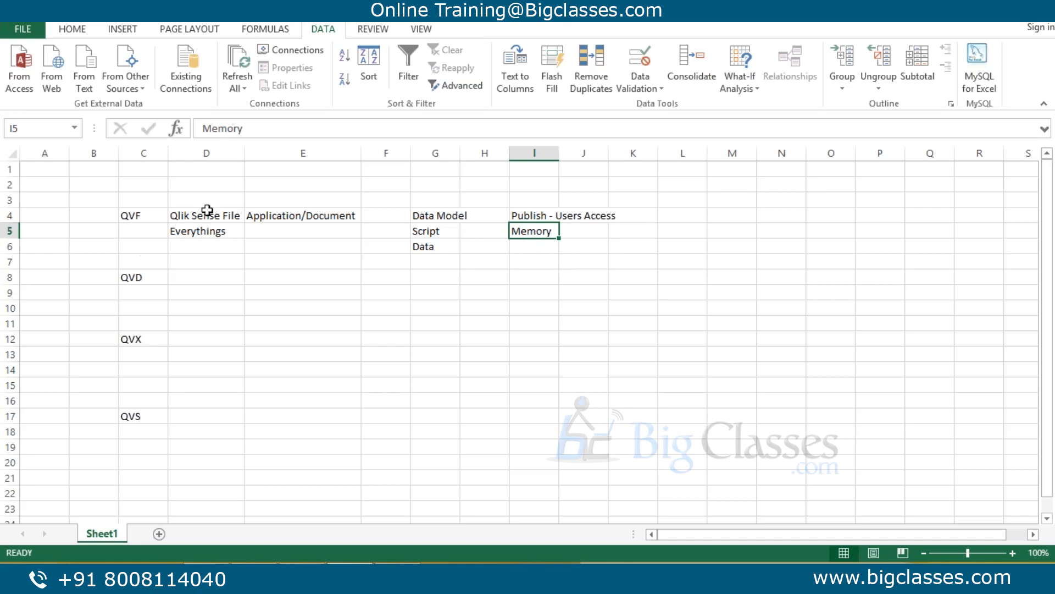
left_click(123, 202)
left_click_drag(260, 210, 163, 217)
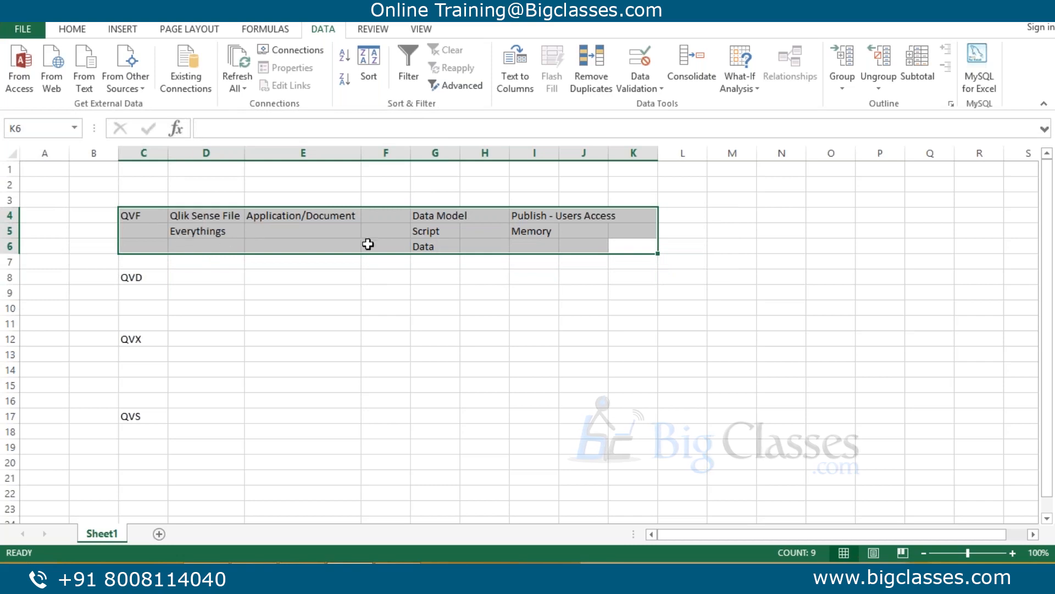
left_click_drag(651, 244, 152, 214)
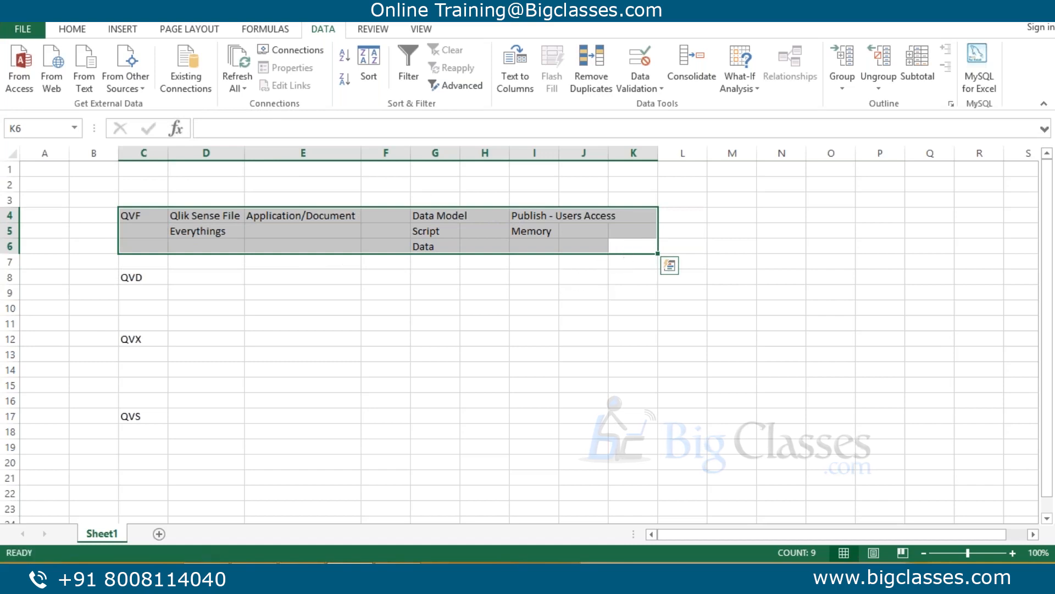
left_click(624, 246)
left_click_drag(623, 246, 157, 222)
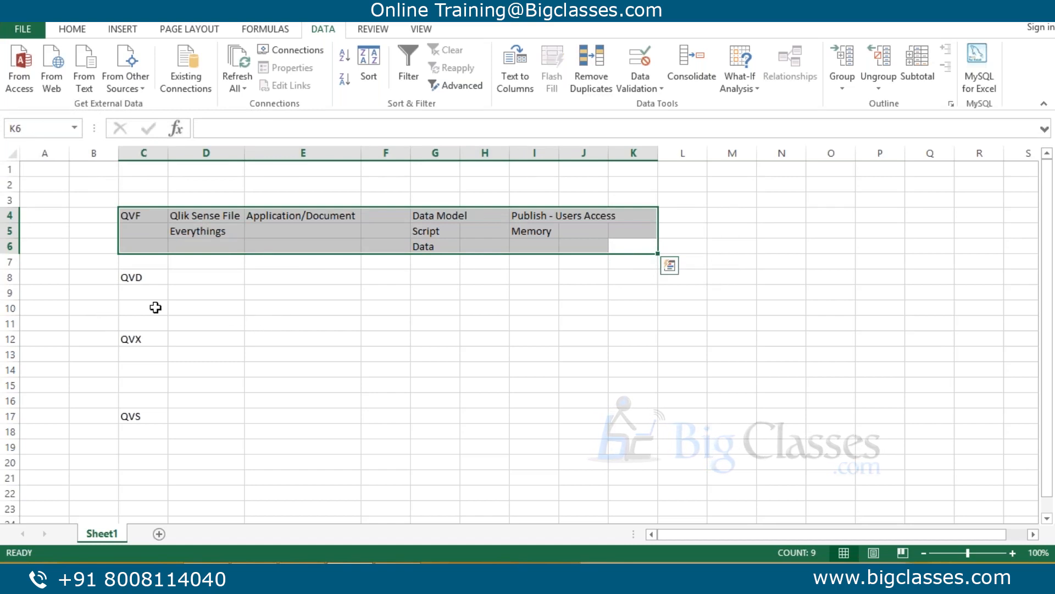
Enter Storae, Flat File and Widows in cells D8 to D10, beside QVD.
left_click_drag(143, 286, 216, 298)
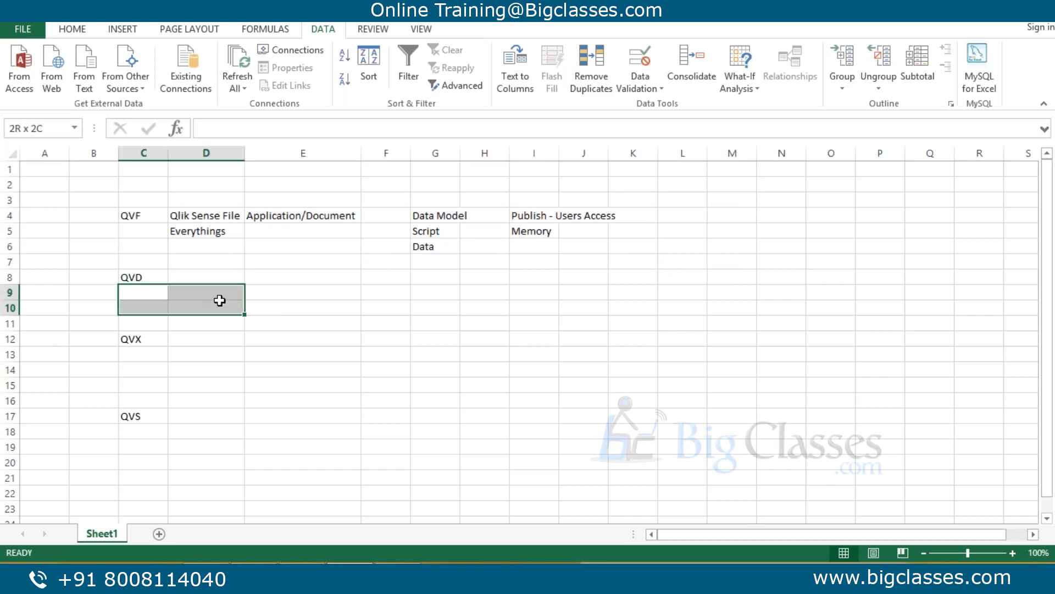
left_click(158, 278)
left_click(193, 280)
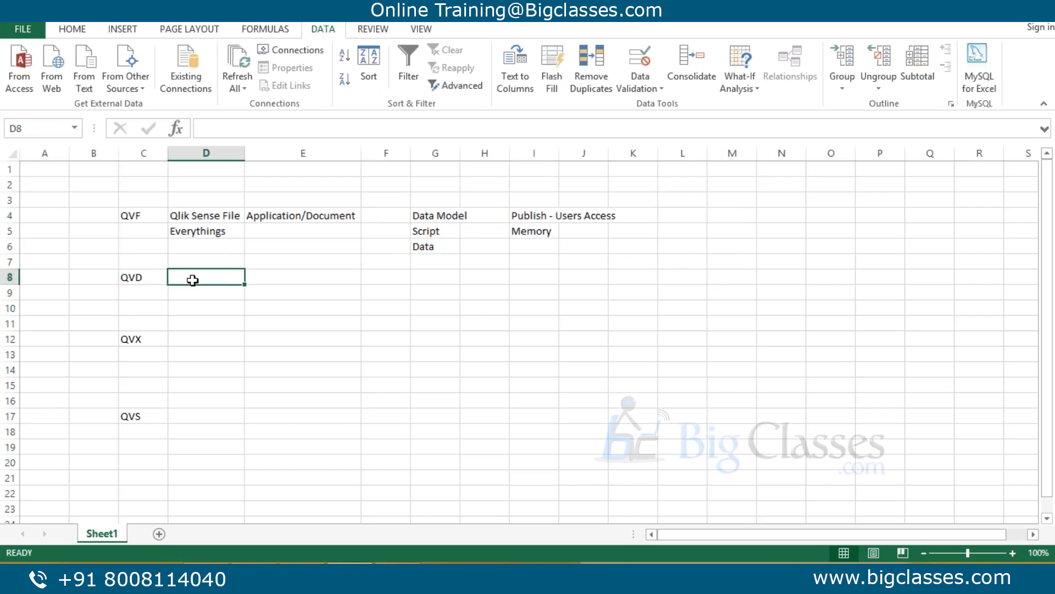
type("Storafe")
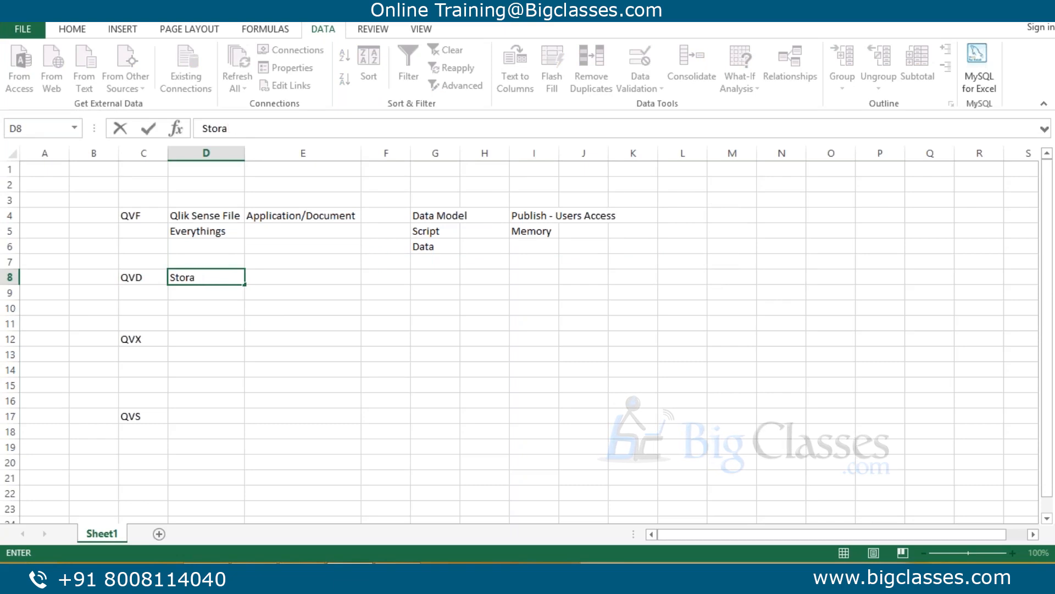
key("Return")
type("Fl")
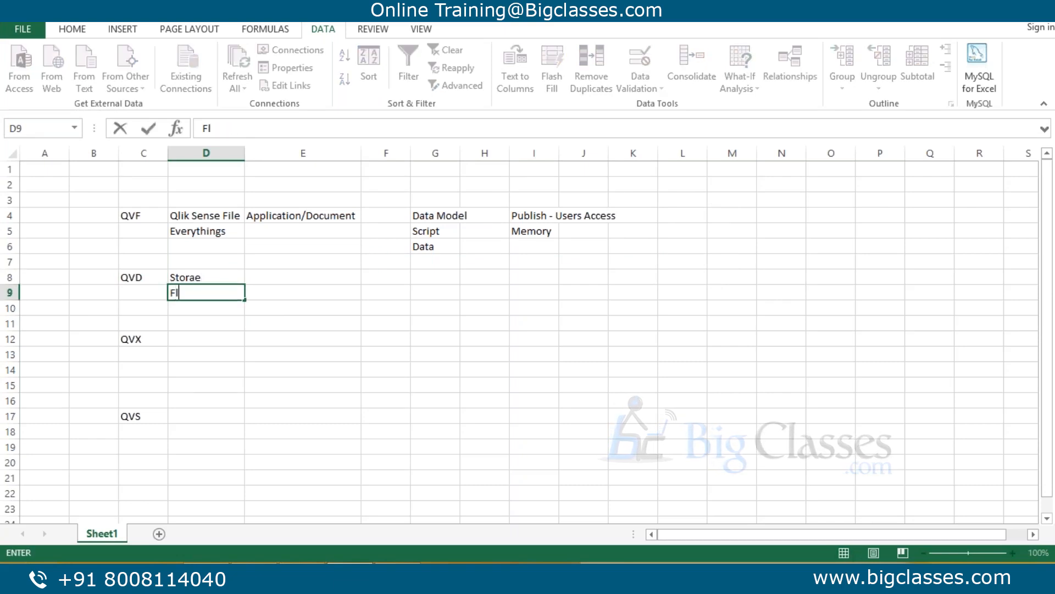
type("at File")
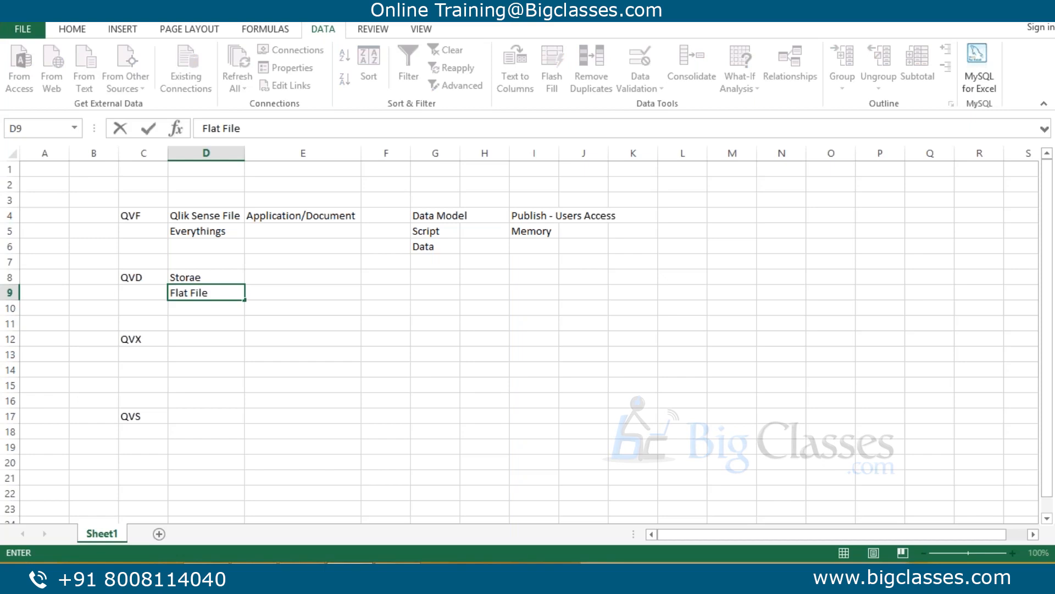
key("Return")
type("Win")
type("dows")
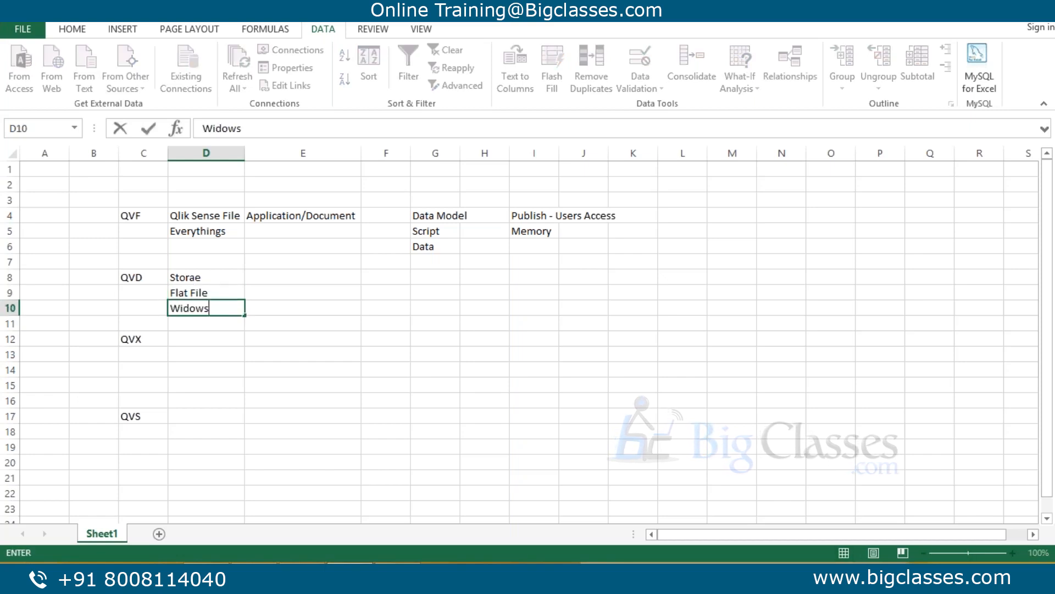
Enter Compress - 1:10 times in cell E8 on the QVD row.
left_click(218, 275)
left_click(337, 278)
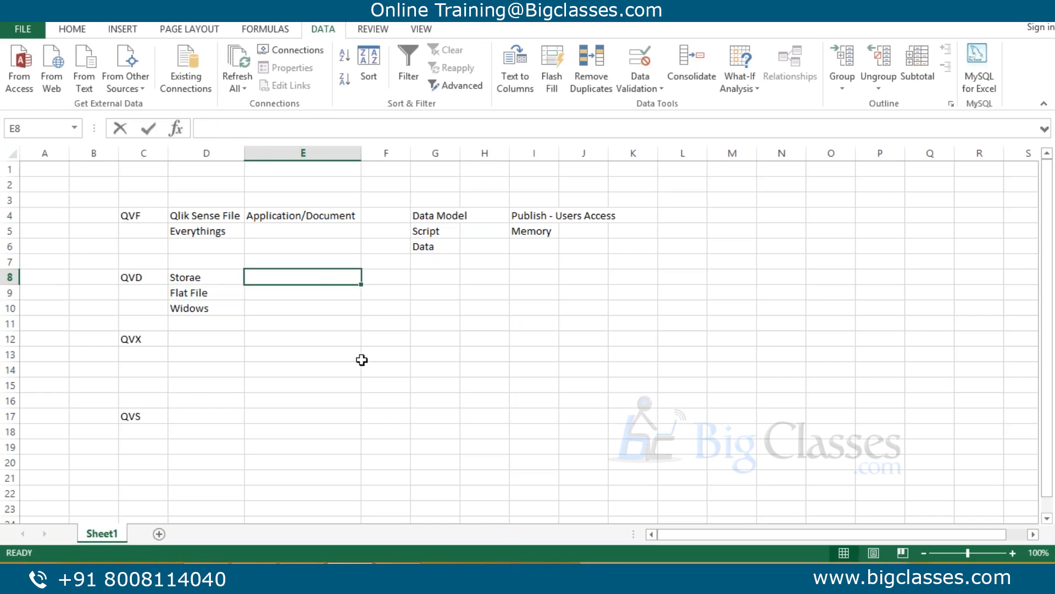
type("Compte")
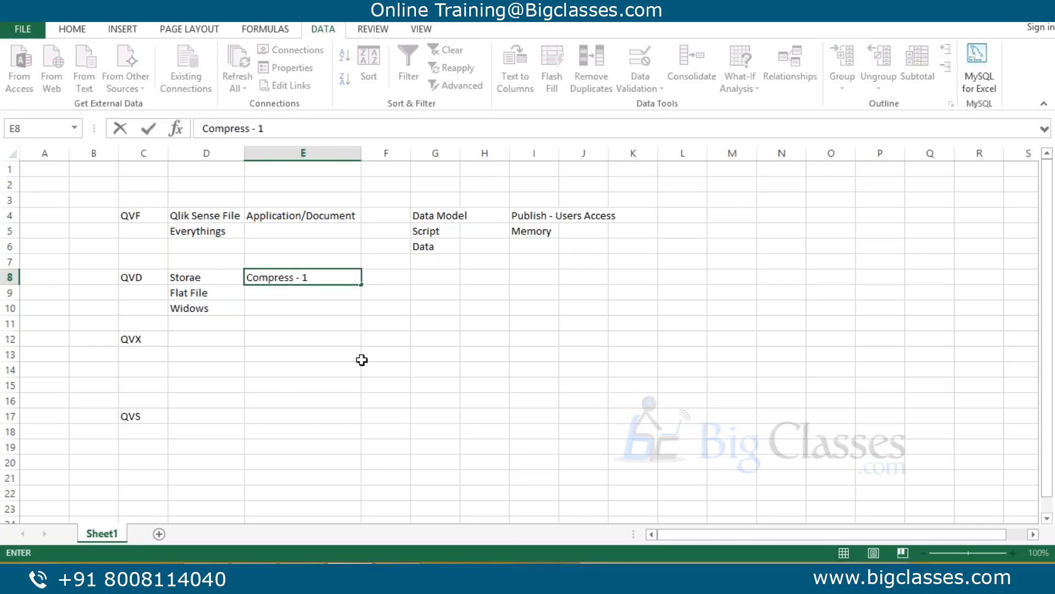
type("time")
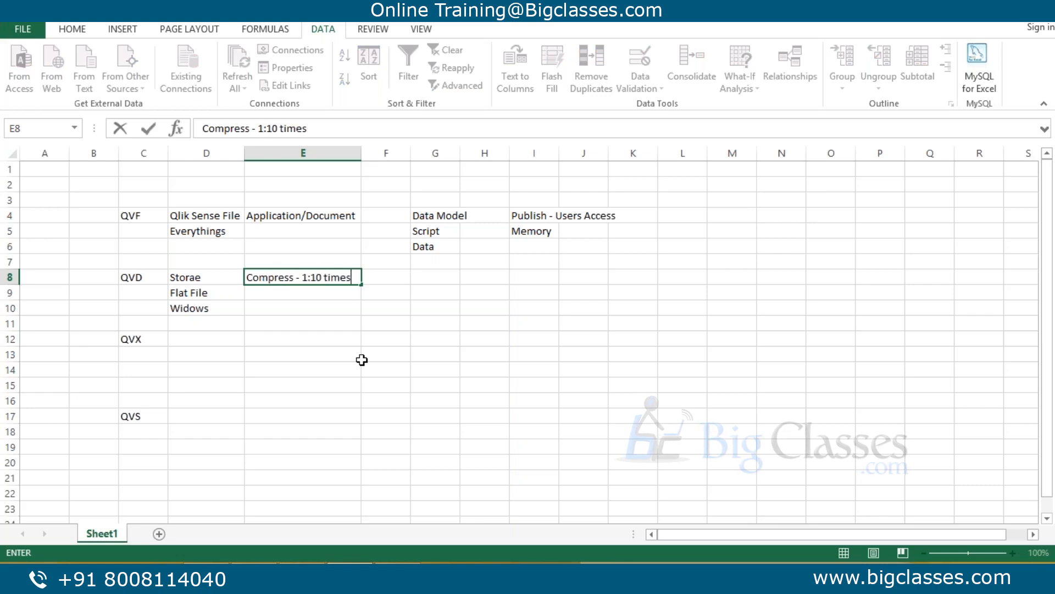
type("s")
key("Return")
Review the QVD notes in rows 8 to 10 and compare them with the QVF block in rows 4 to 6.
left_click_drag(156, 277, 599, 309)
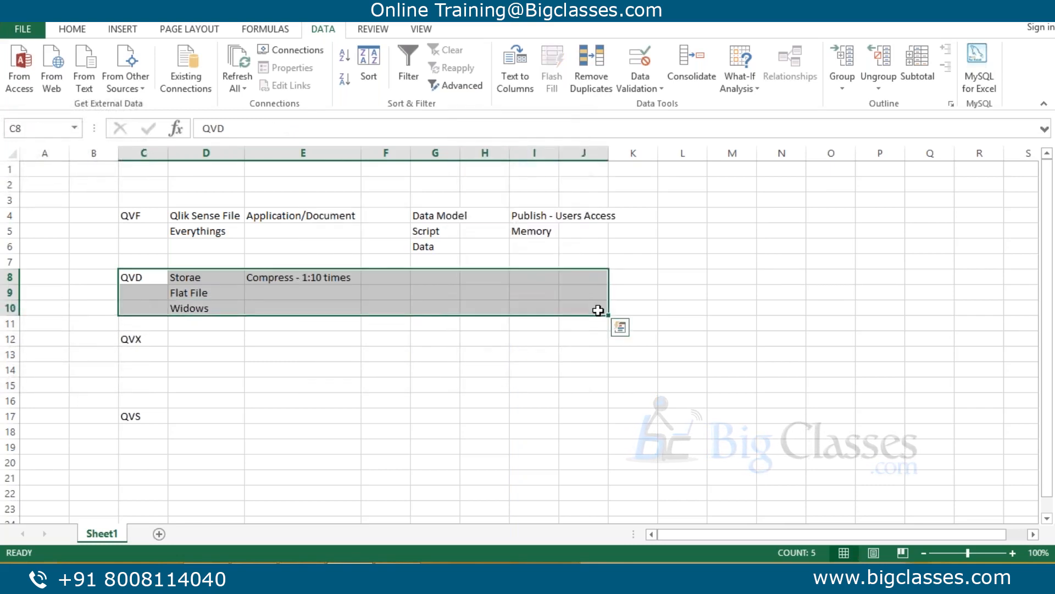
left_click(303, 290)
key("Up")
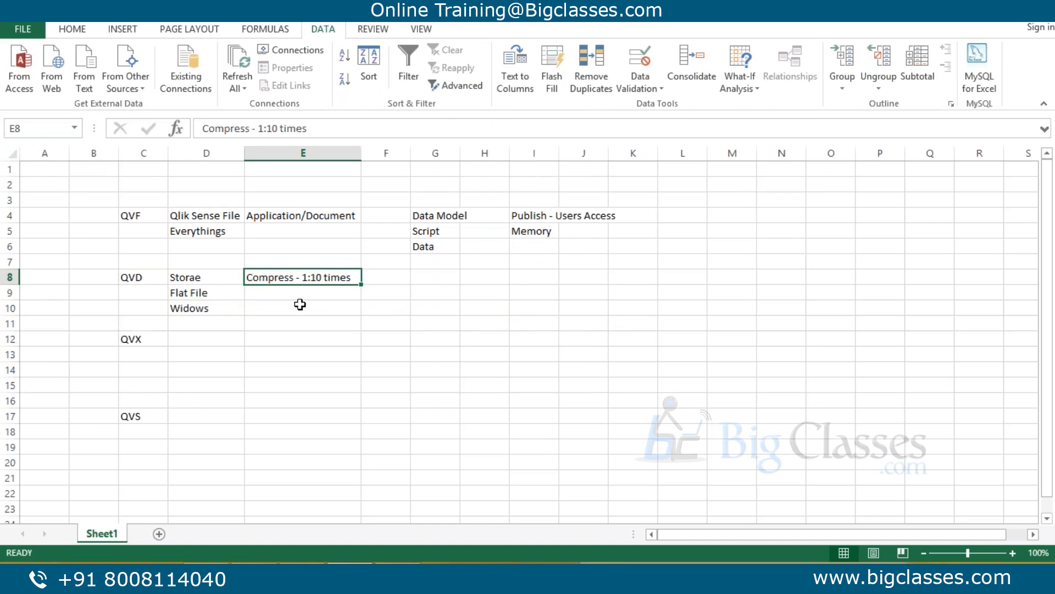
left_click_drag(146, 278, 437, 308)
left_click_drag(551, 295, 610, 310)
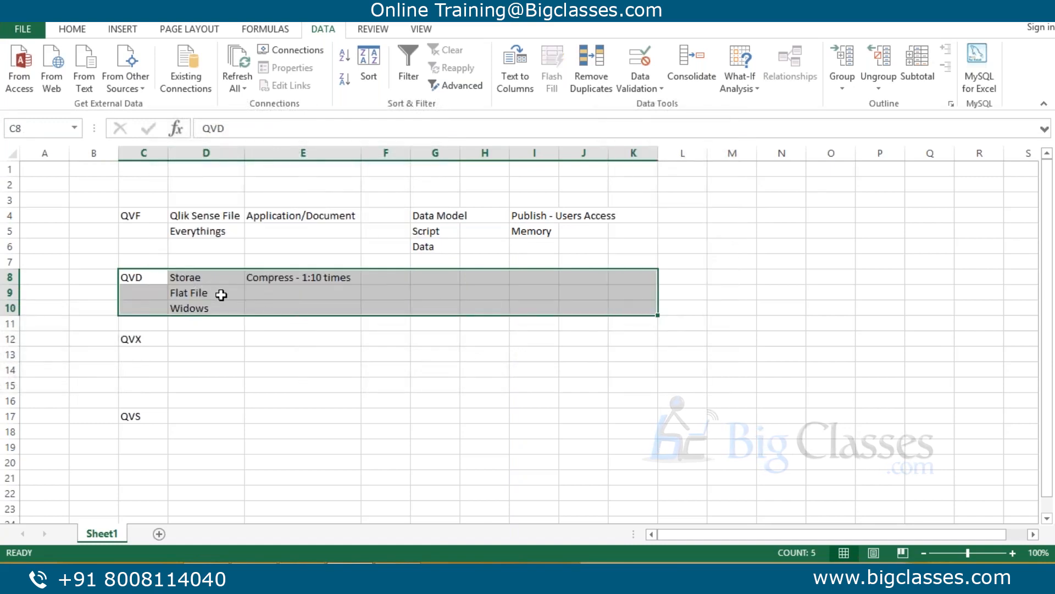
left_click(348, 278)
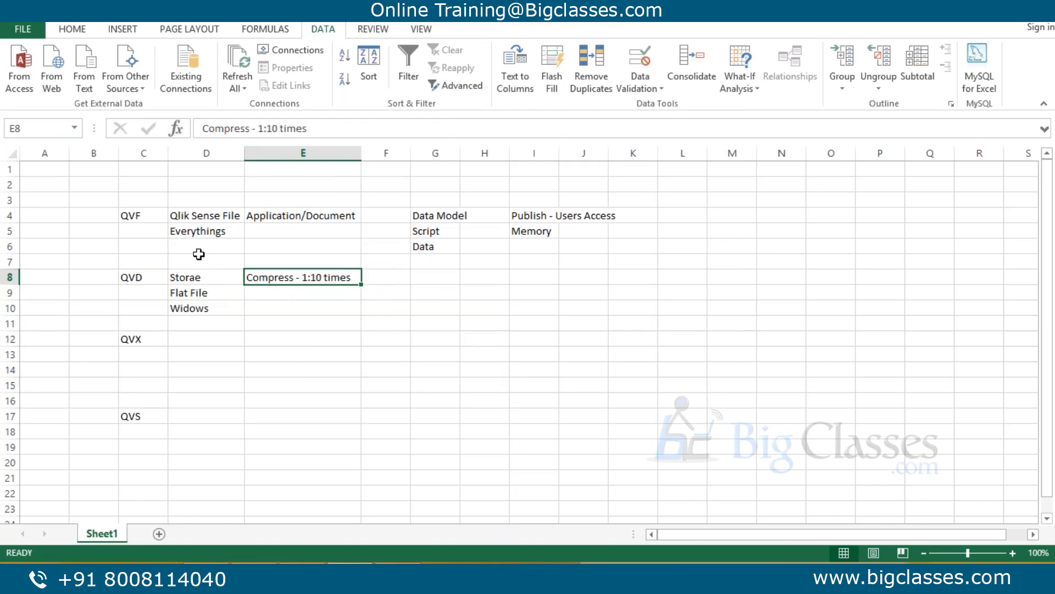
left_click_drag(111, 204, 617, 241)
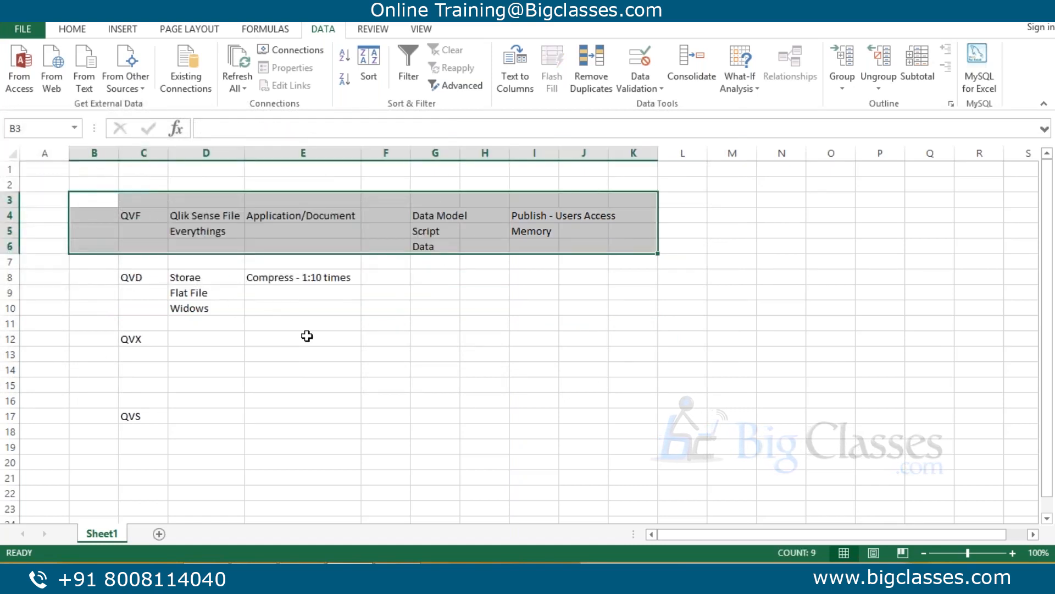
left_click(120, 318)
Copy the QVD notes in D8:E10 to the QVX block, starting at cell D12.
left_click_drag(195, 277, 273, 304)
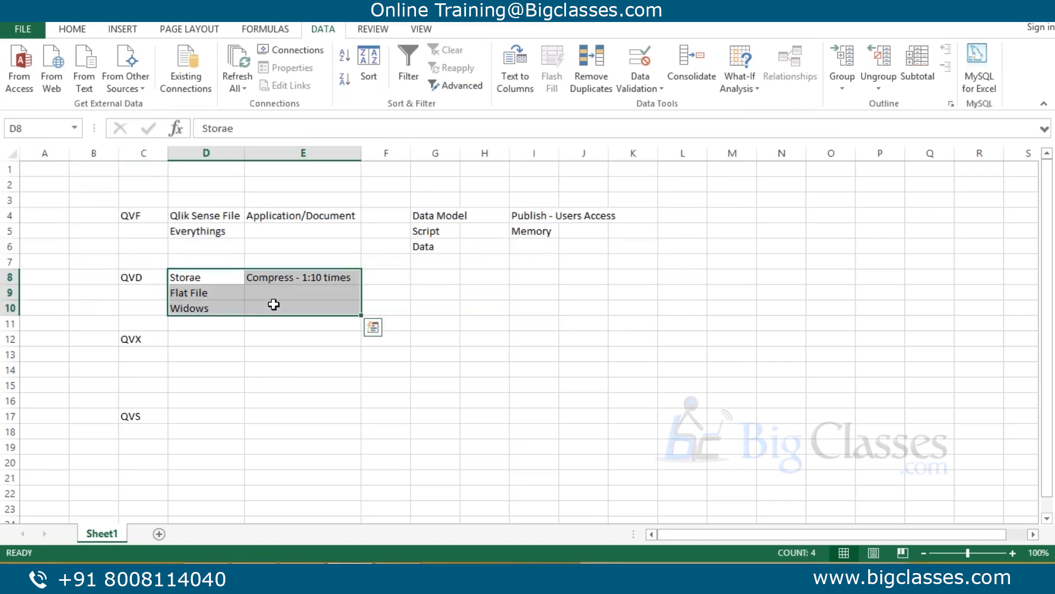
key("ctrl+c")
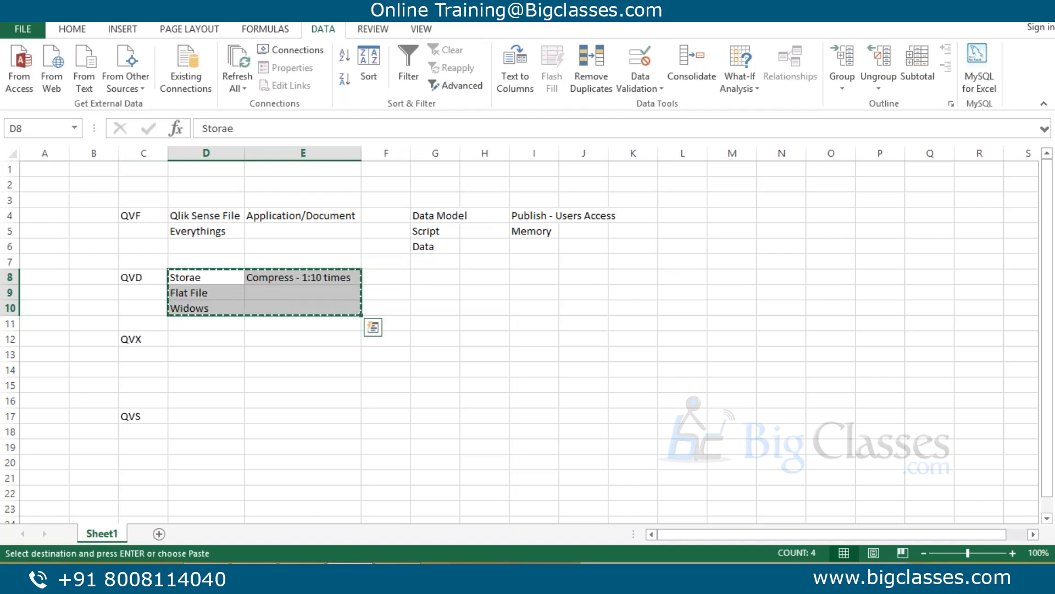
left_click(203, 352)
key("Up")
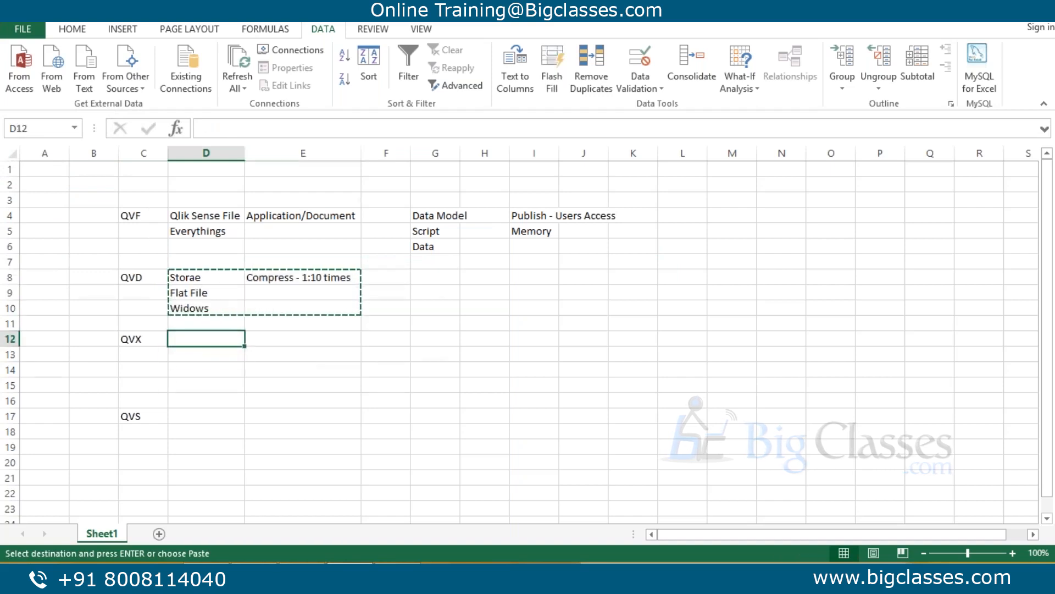
key("ctrl+v")
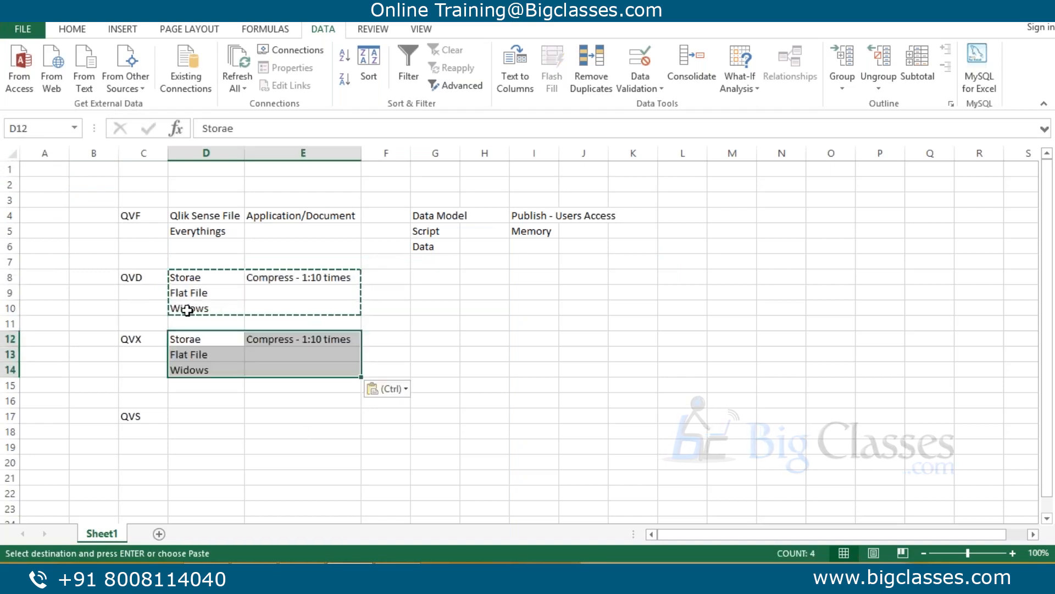
key("Escape")
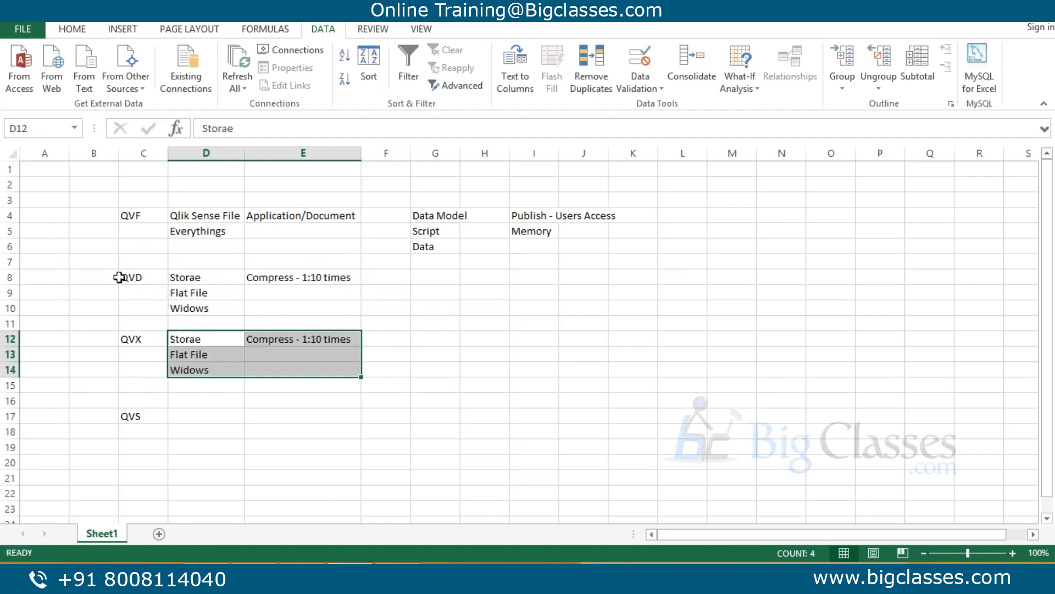
Enter Created only by QlikSense/qlikview in cell G8 on the QVD row.
left_click(439, 278)
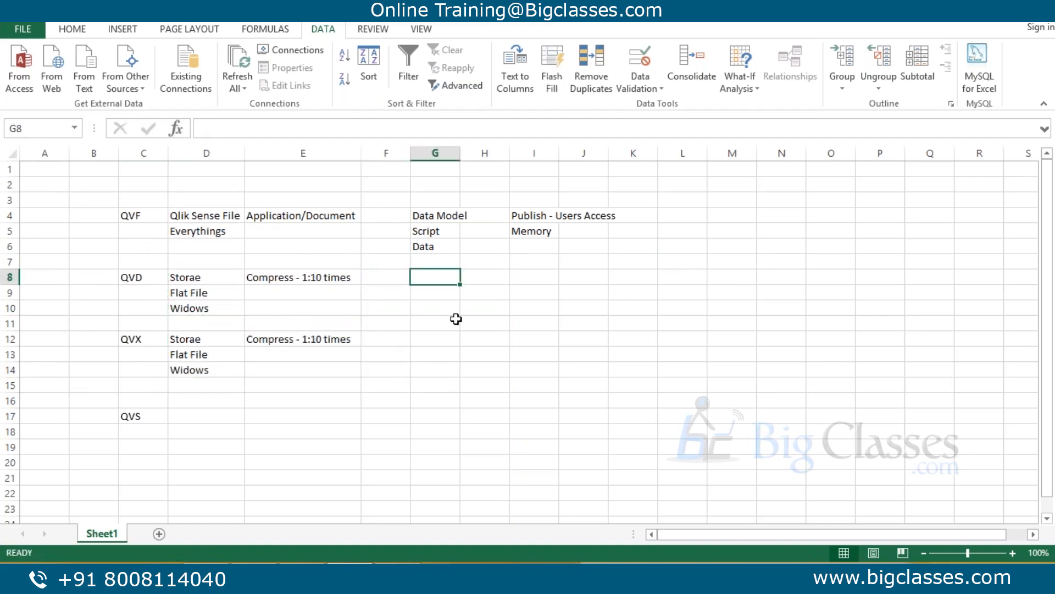
type("Created onkly")
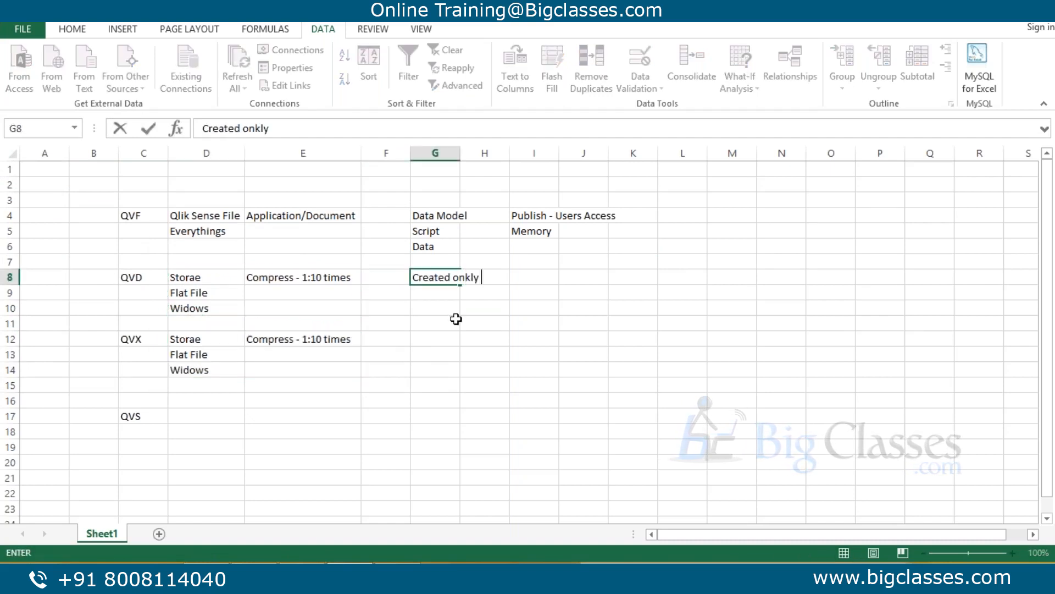
key("BackSpace")
key("BackSpace")
key("BackSpace")
type("ly by")
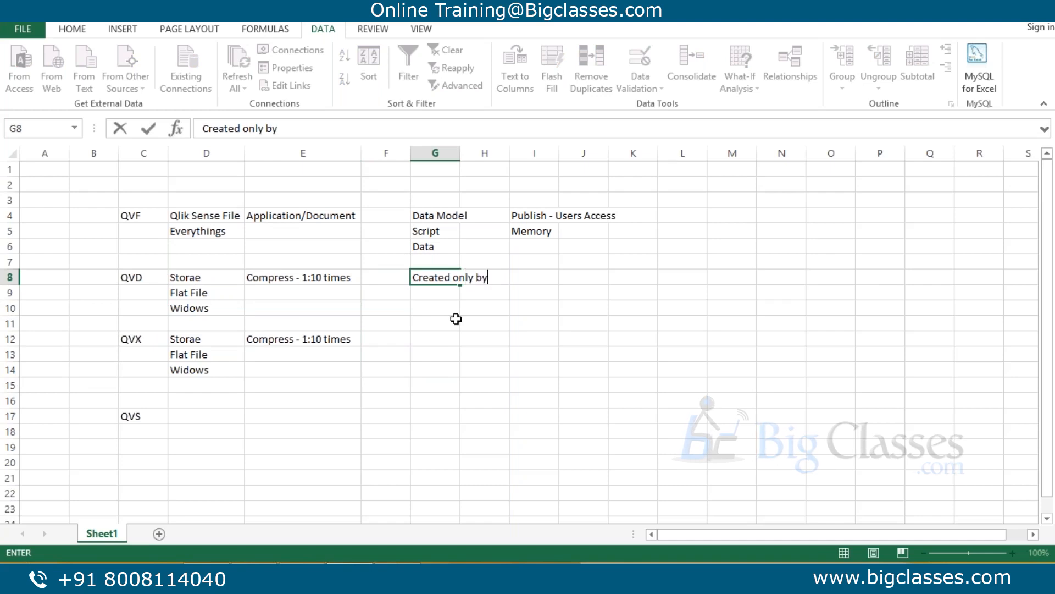
type(" QlikSense")
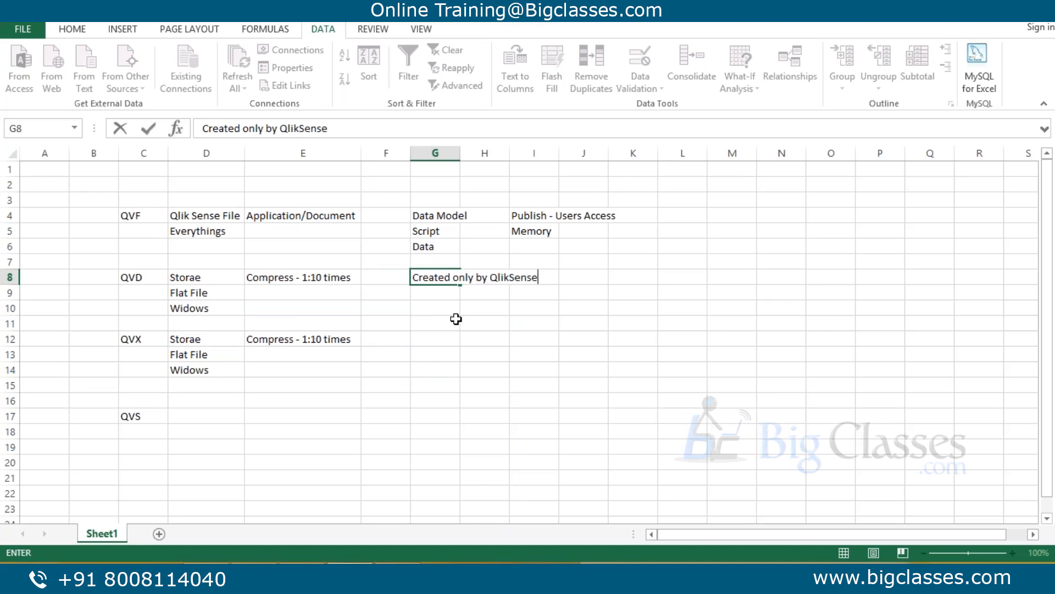
type("/qlikview")
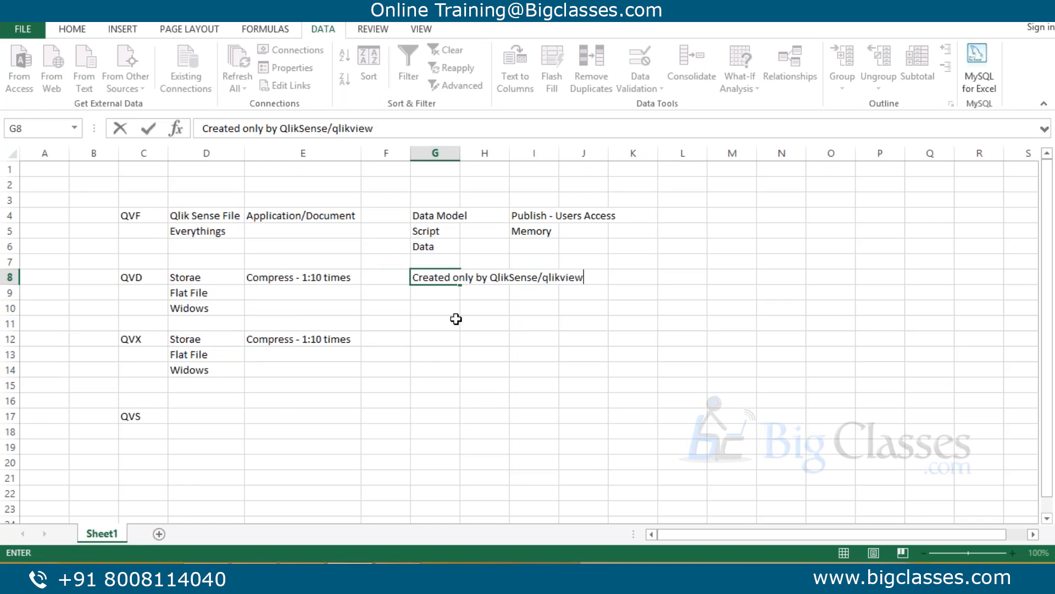
key("Return")
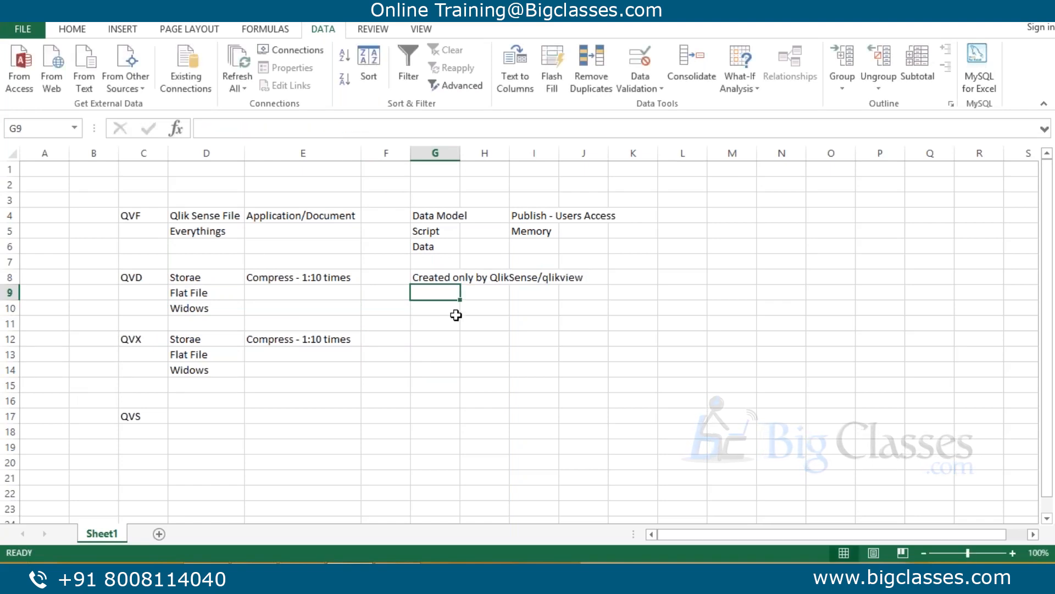
Enter Used QlikSense Qlikview in cell G9 of the QVD block.
left_click(446, 277)
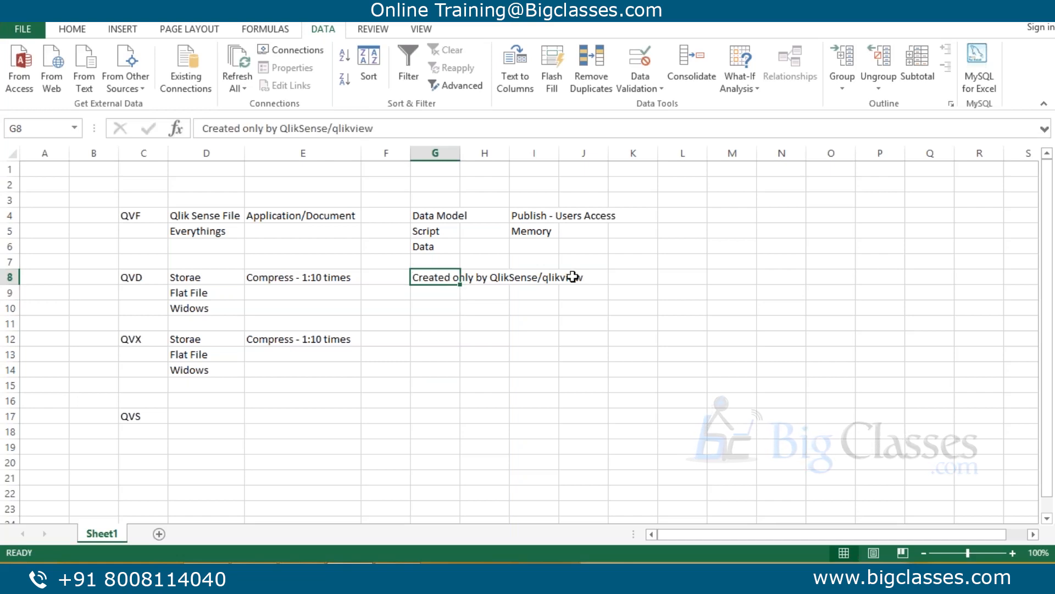
left_click(449, 299)
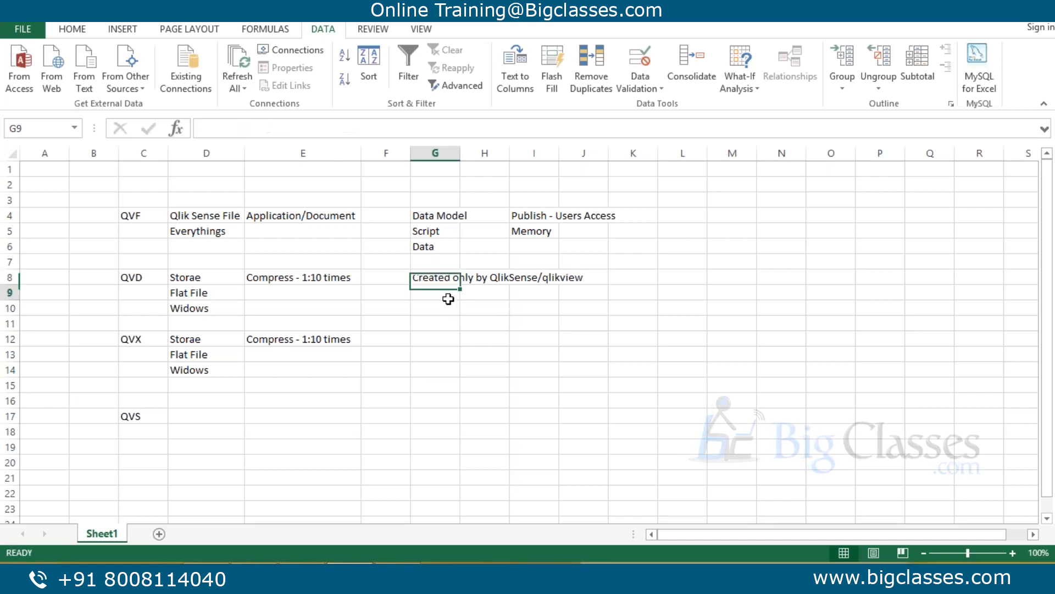
type("User")
type(" Qlik")
type("Sense Qlikview")
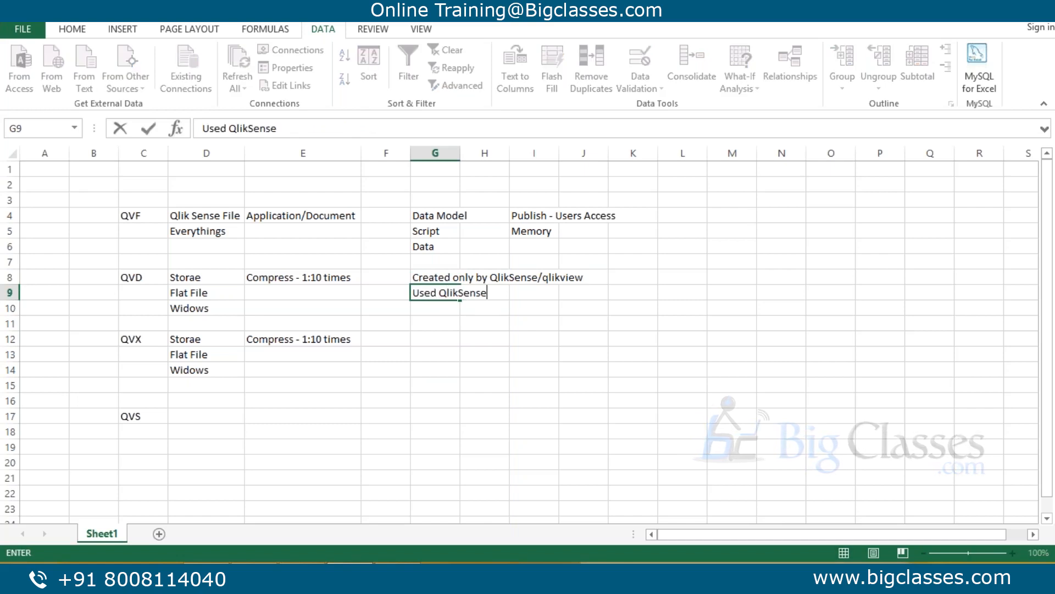
key("Return")
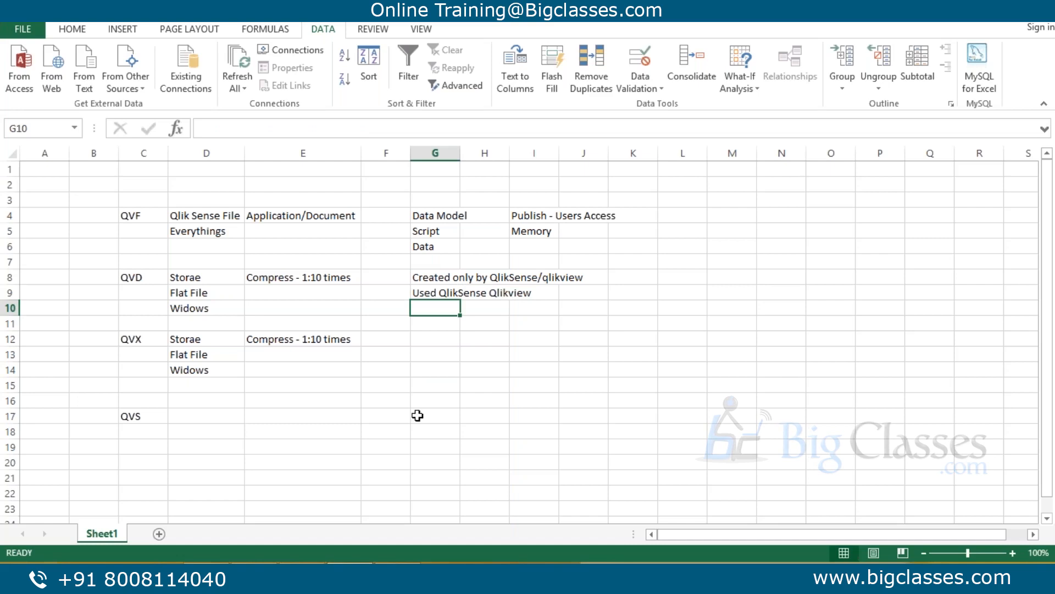
Enter Created by 3rd Party Product in cell G12 on the QVX row.
left_click(414, 339)
type("Created b")
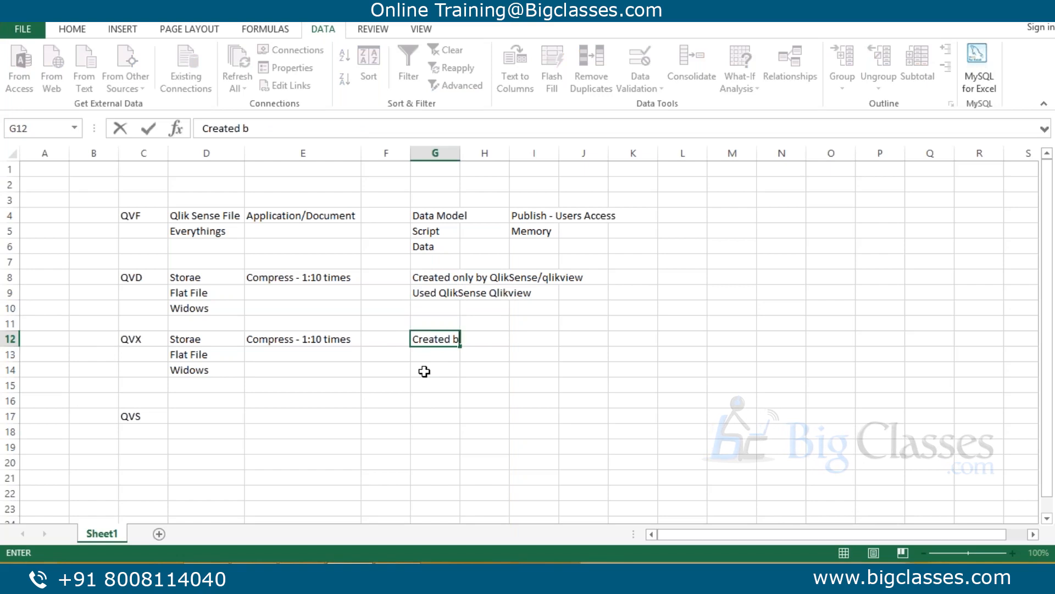
type("y 3rd Party Product")
key("Return")
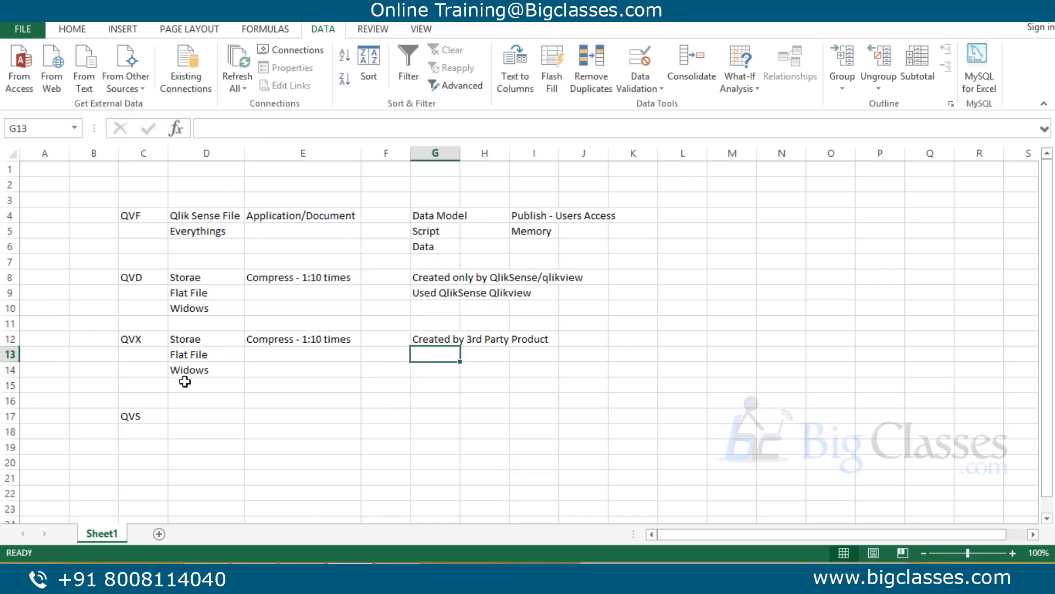
Review the QVX notes in rows 12 to 14 against the QVD and QVF blocks above them.
left_click_drag(130, 340, 552, 371)
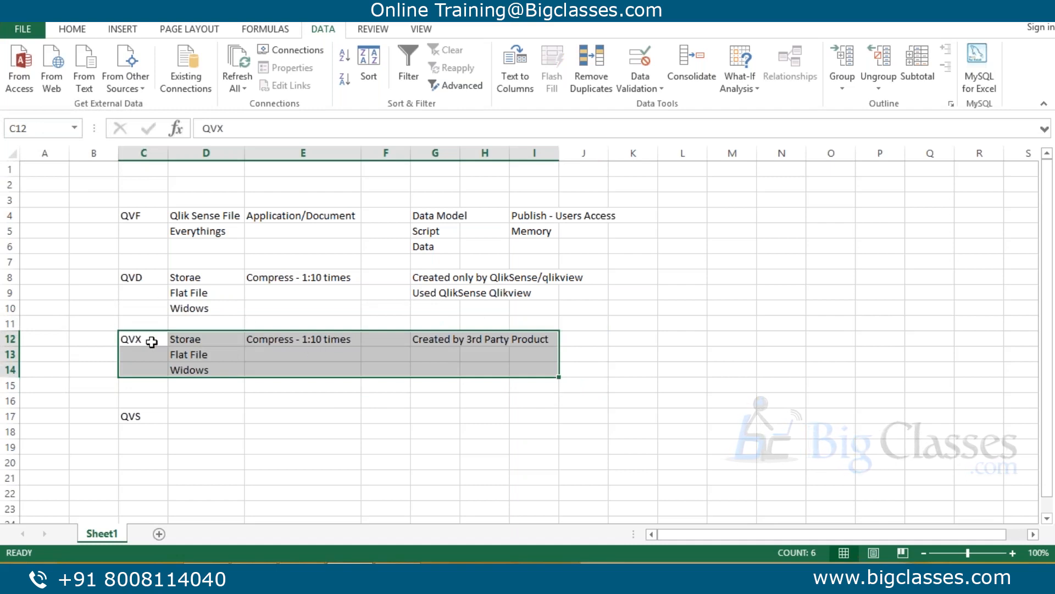
left_click(149, 342)
left_click_drag(147, 275, 580, 376)
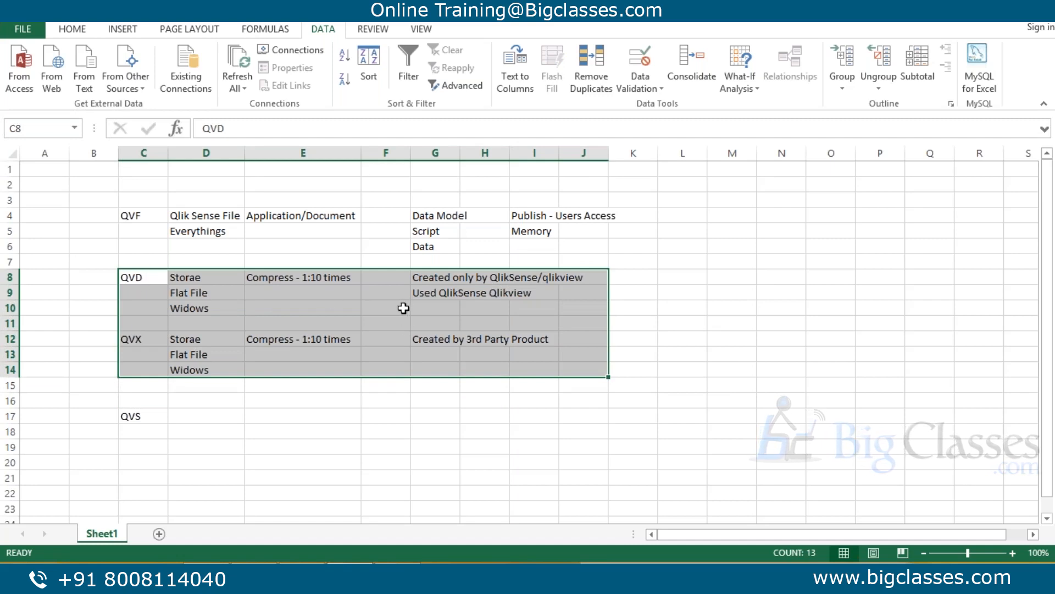
left_click_drag(113, 192, 629, 242)
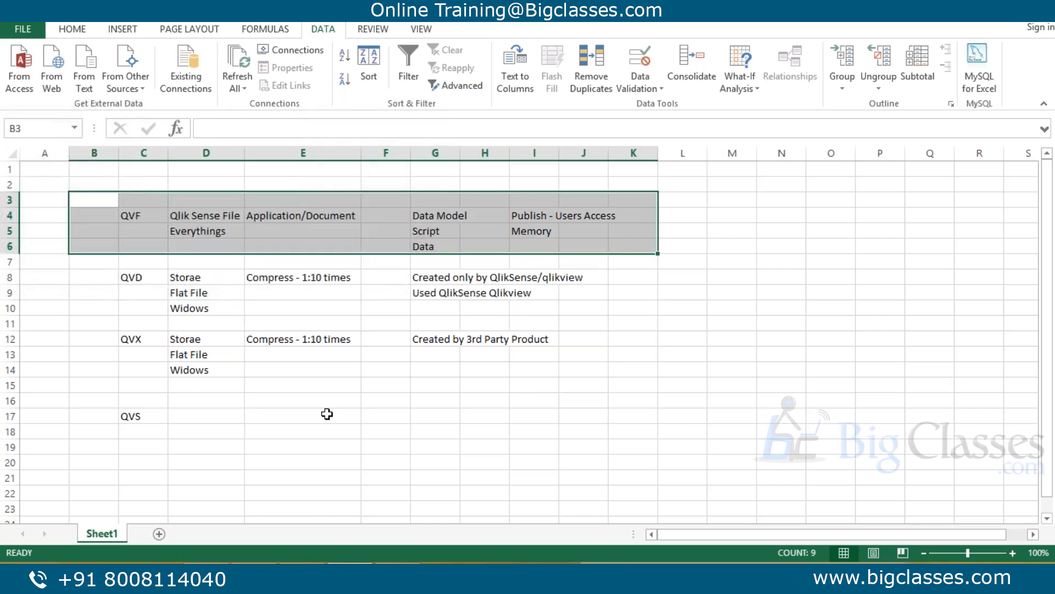
Enter Script File in cell D17 on the QVS row and Notepad in cell D18 below it.
left_click(211, 420)
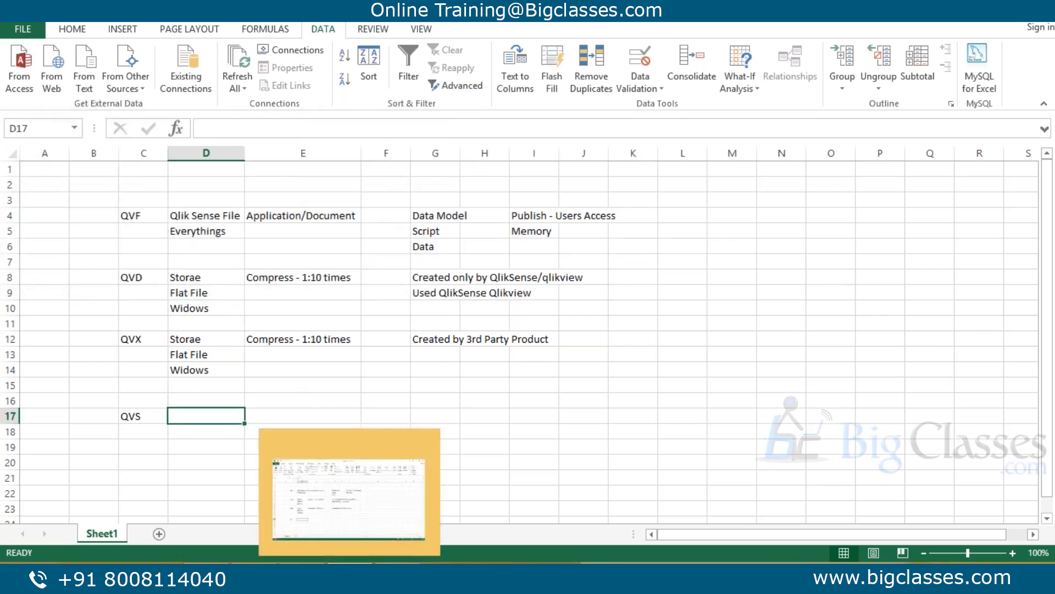
type("Script")
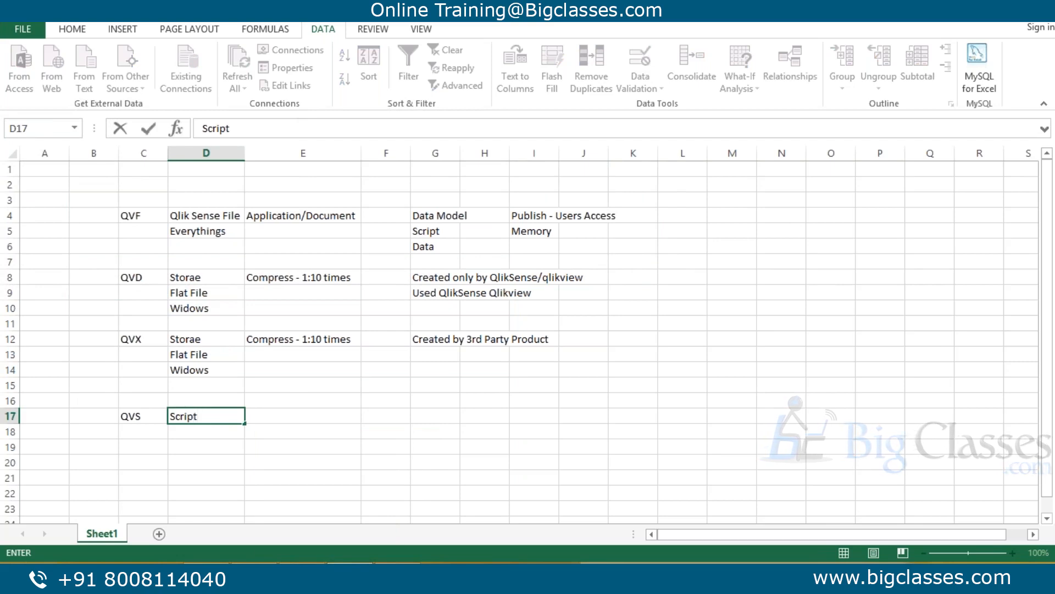
key("Return")
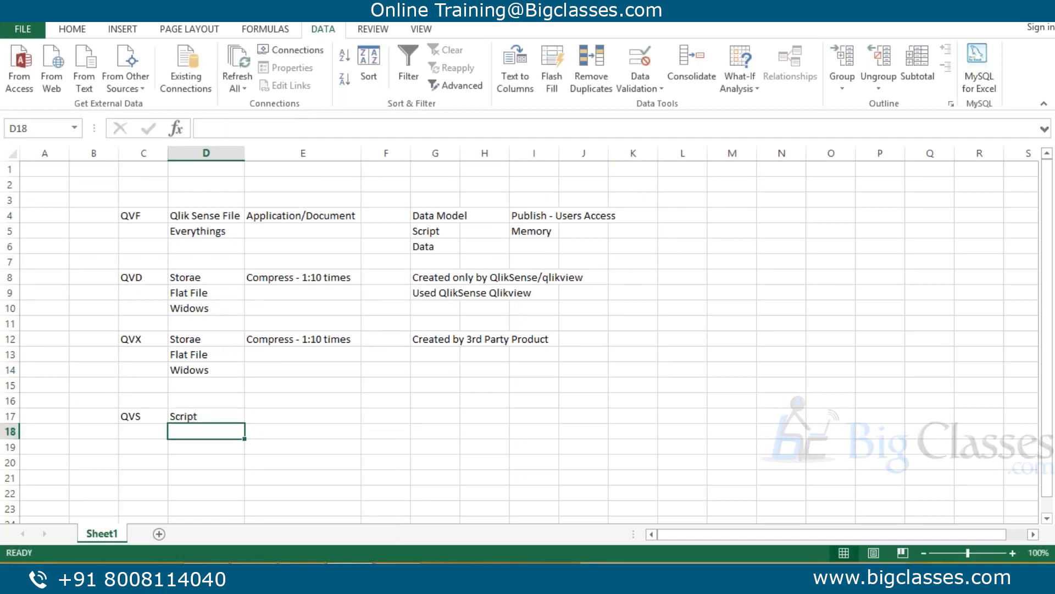
key("Up")
key("F2")
type("Fil")
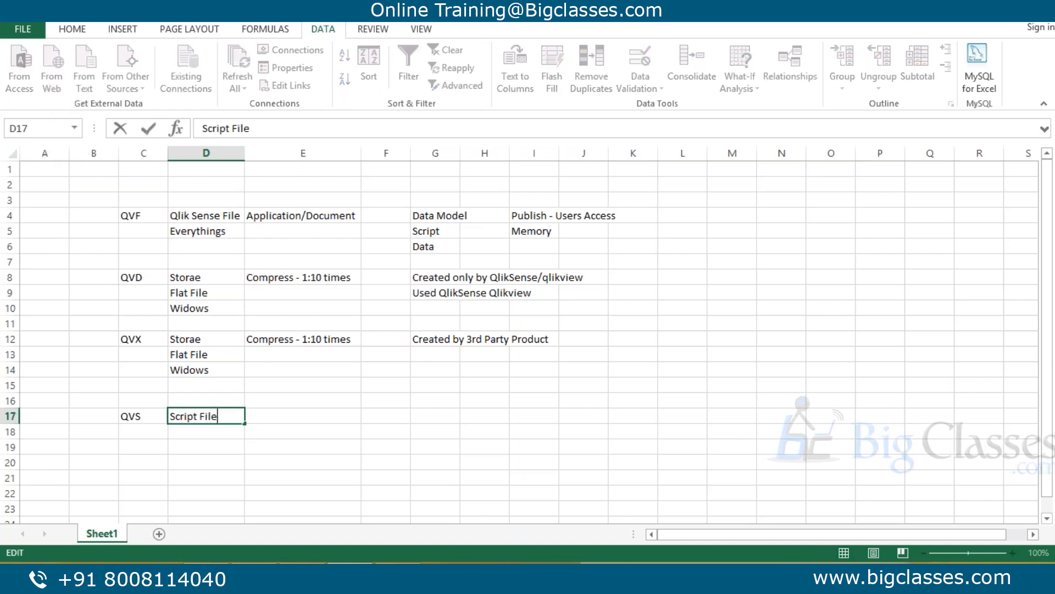
type("e")
key("Return")
key("Return")
key("Up")
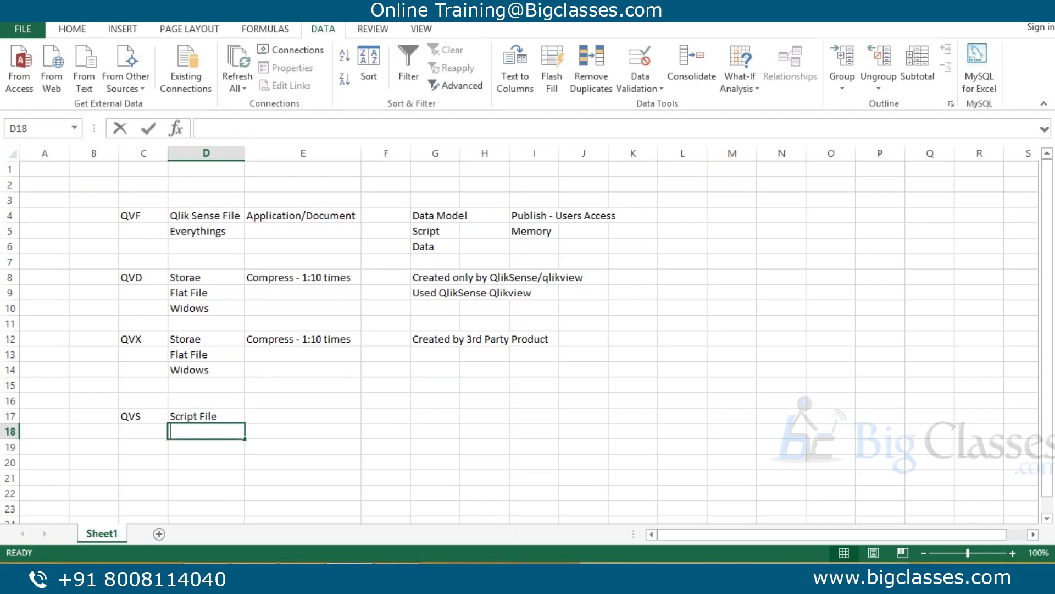
type("Notepad")
key("Right")
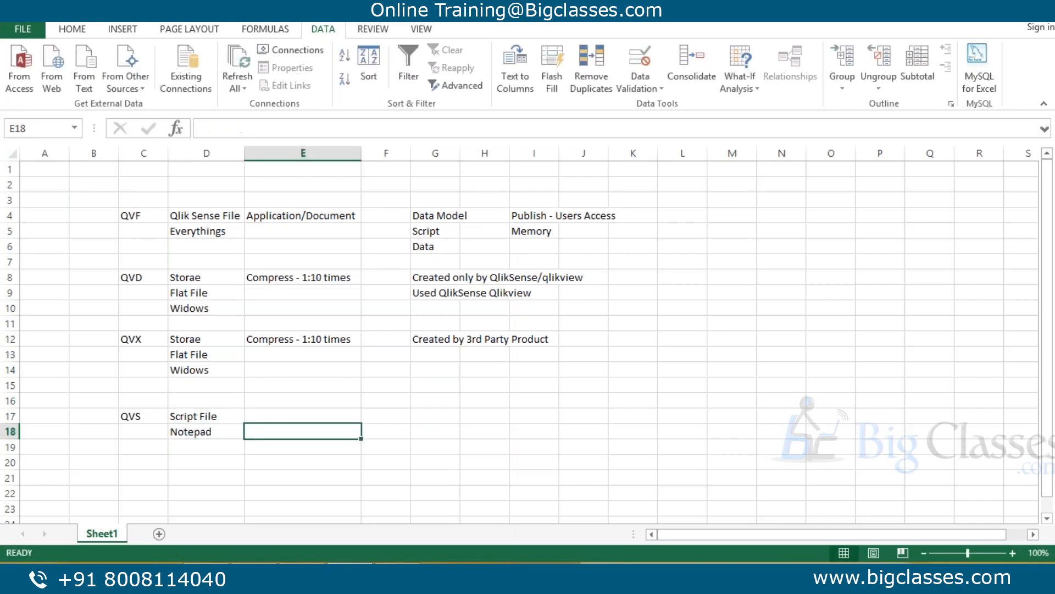
Enter Re usable /Repetitive in cell E17 and Common Scripts in cell E18 of the QVS block.
left_click(190, 402)
left_click_drag(131, 416, 300, 420)
left_click(323, 416)
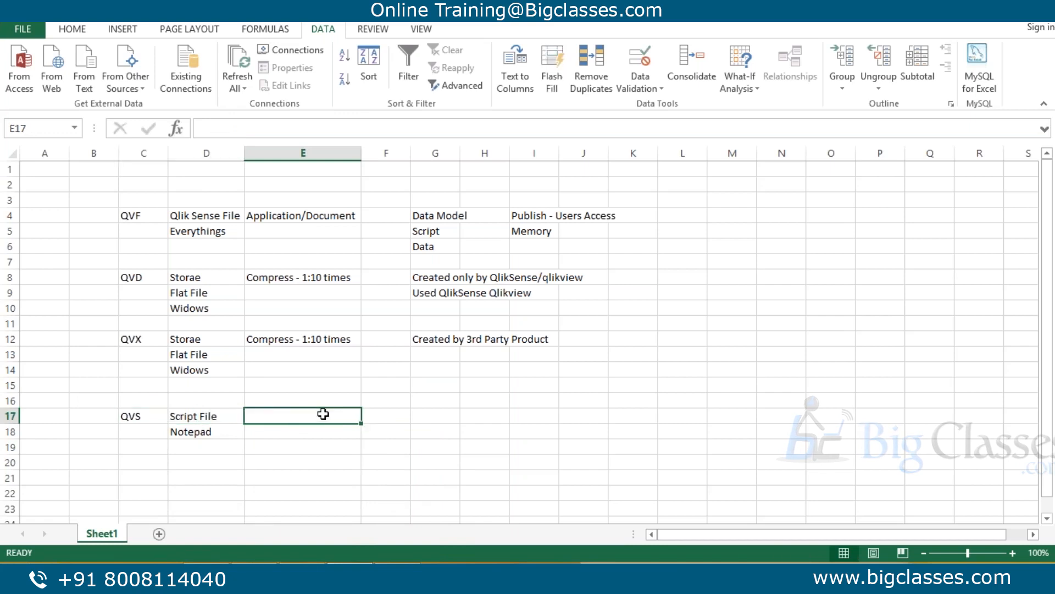
type("Re usable /Rep")
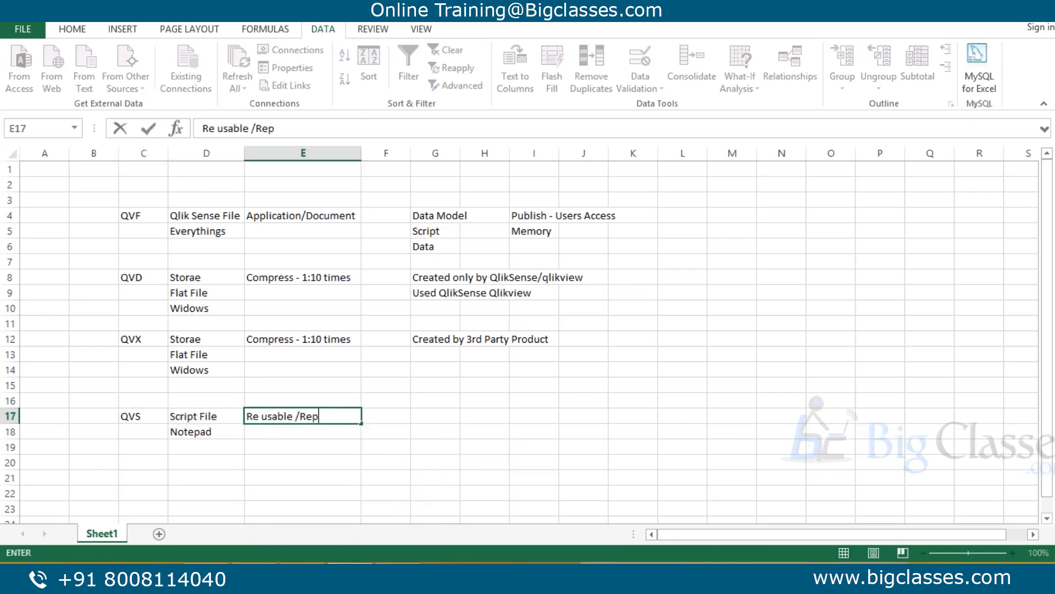
type("etitive")
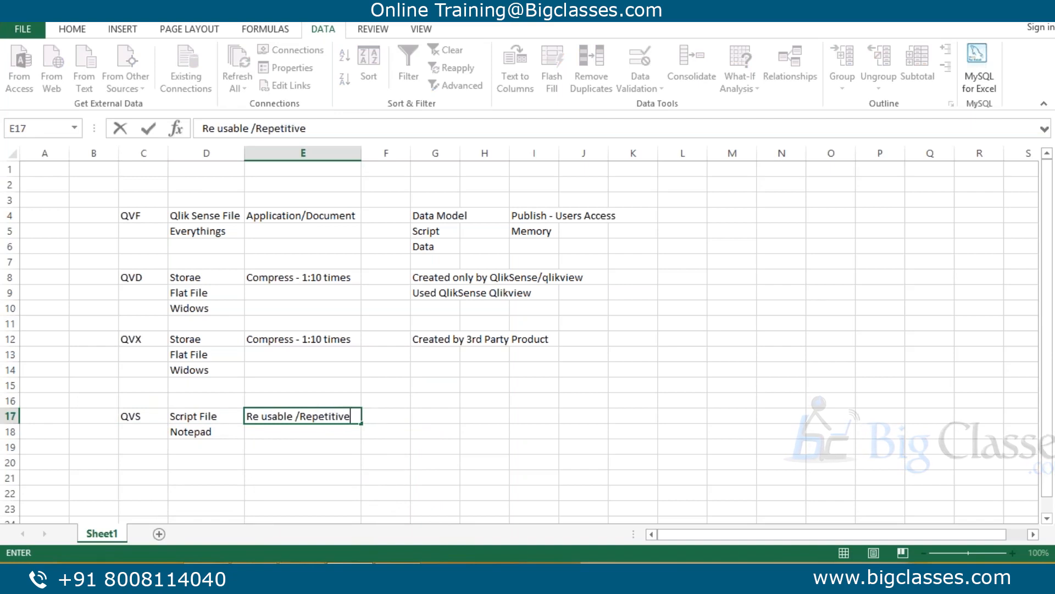
key("Return")
type("Common Scripts")
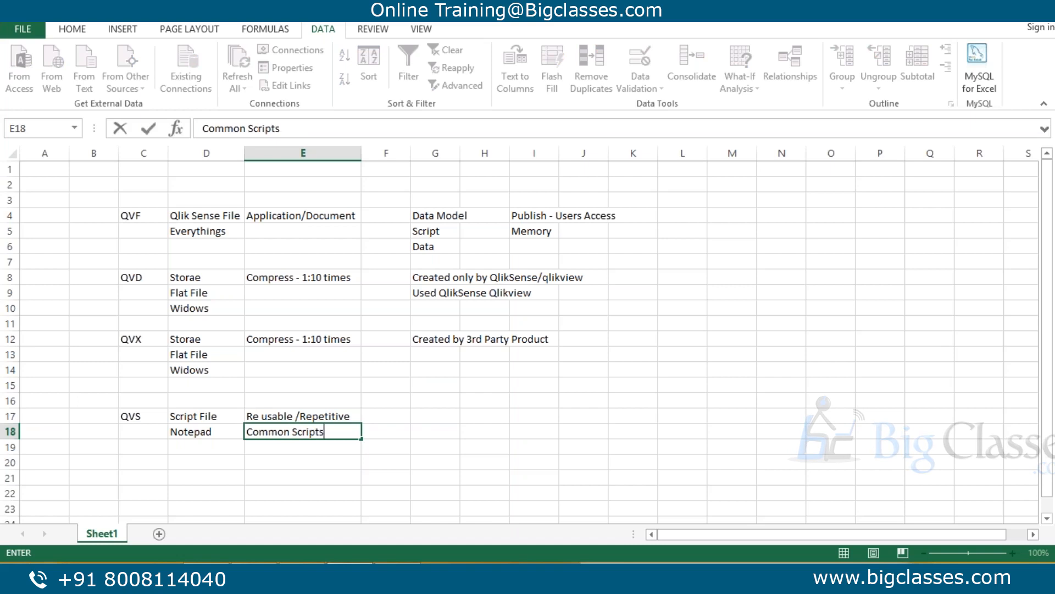
key("Return")
Rename the worksheet holding the file type notes as File.
left_click_drag(143, 417, 282, 429)
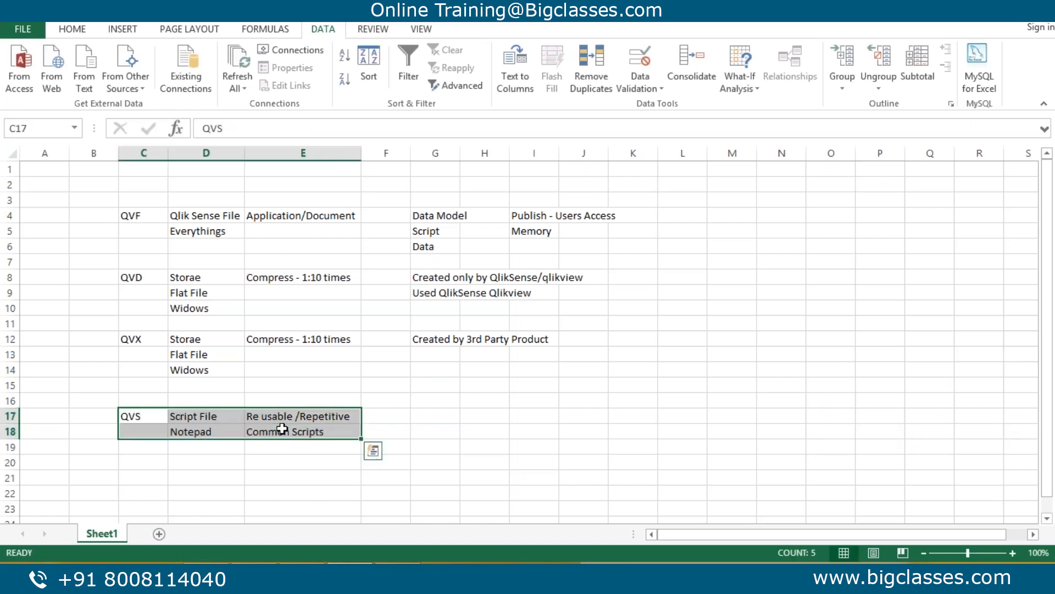
left_click_drag(127, 217, 572, 240)
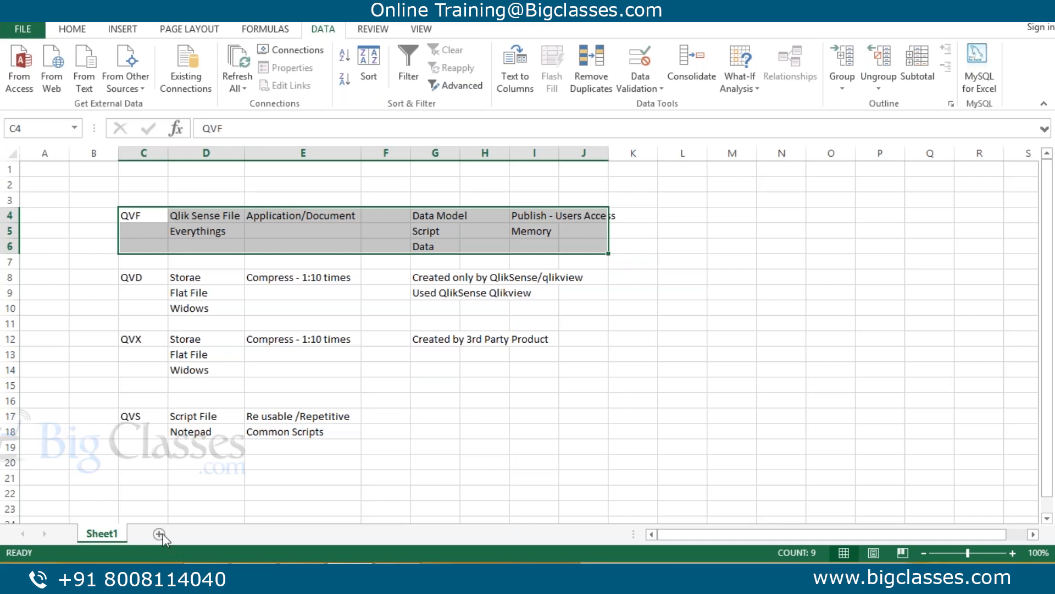
double_click(102, 533)
type("File")
key("Return")
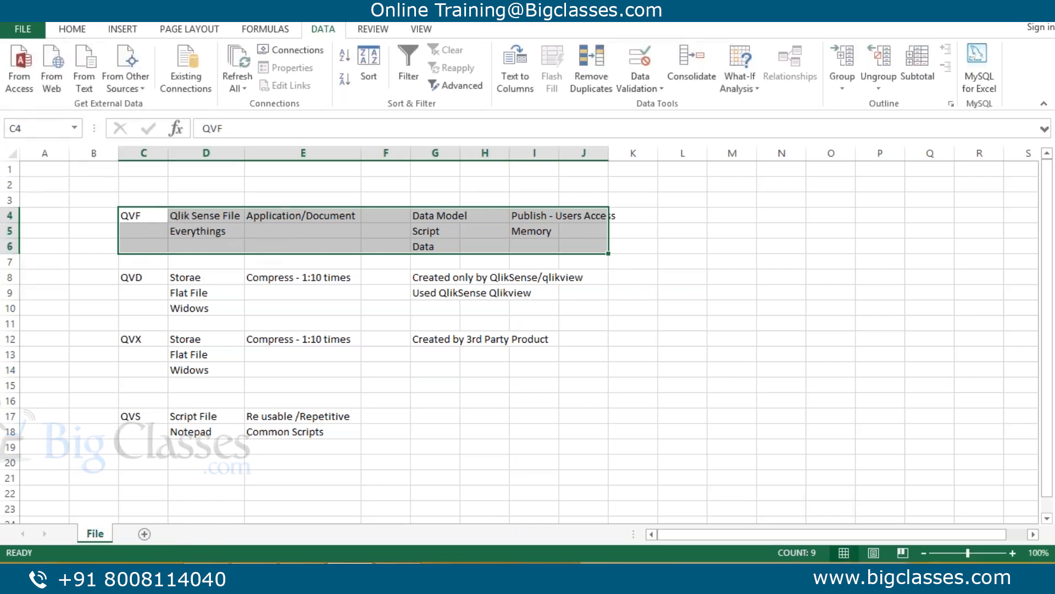
Review the finished notes block by block: QVS in rows 17 to 18, QVF in rows 4 to 6, QVD and QVX in rows 8 to 14.
left_click_drag(132, 416, 187, 417)
left_click_drag(306, 431, 411, 437)
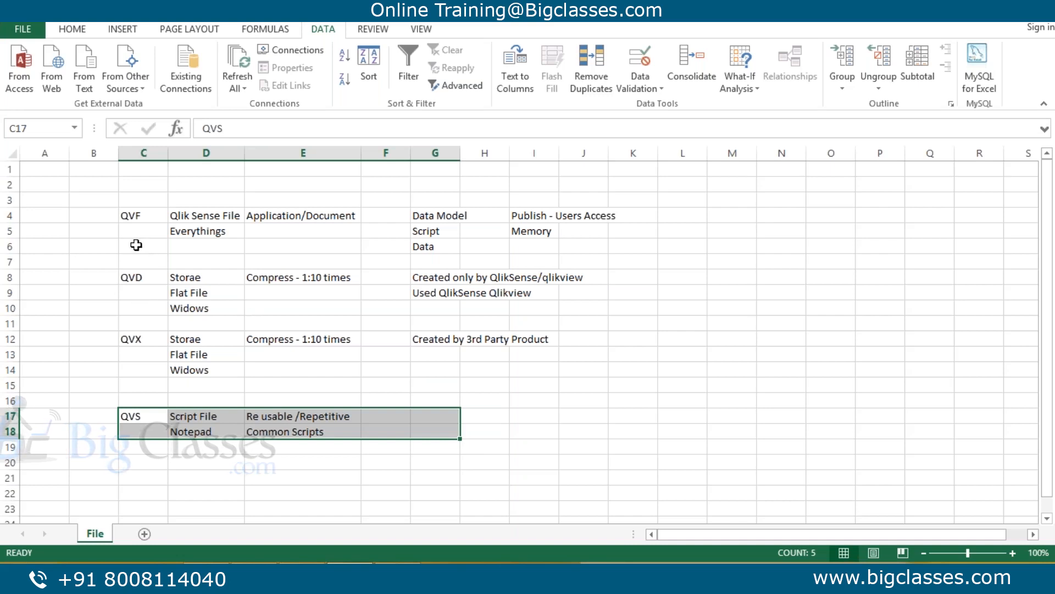
left_click(134, 216)
left_click_drag(135, 216, 591, 237)
left_click_drag(145, 278, 654, 387)
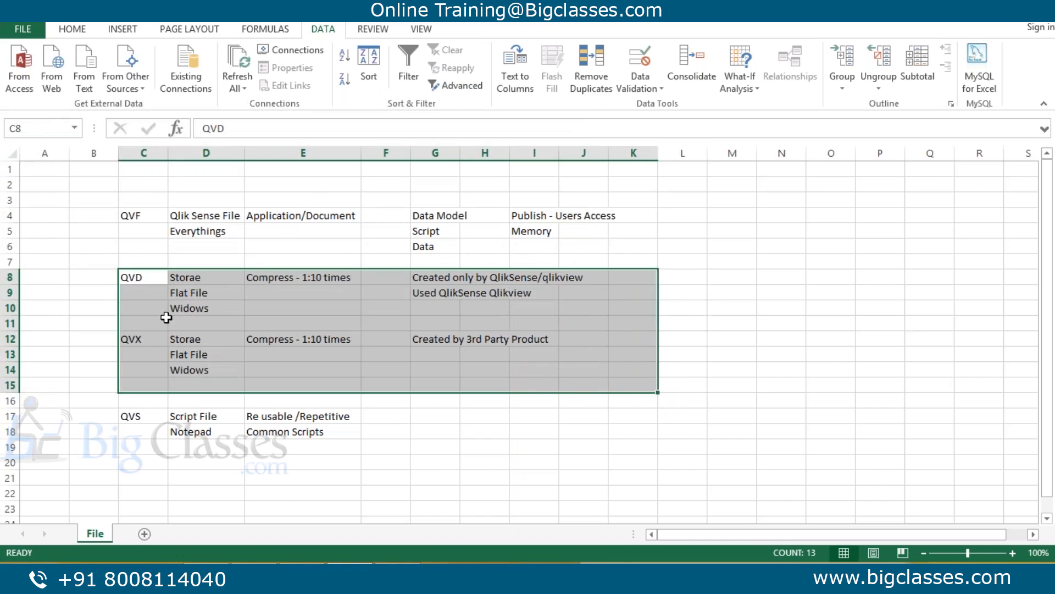
left_click_drag(136, 273, 633, 369)
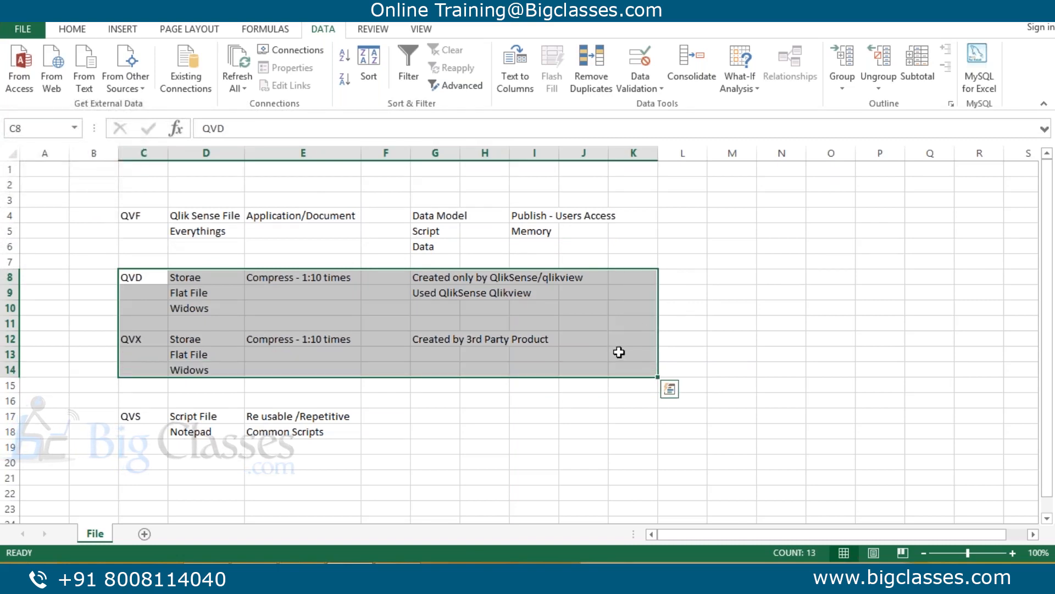
left_click_drag(137, 278, 649, 373)
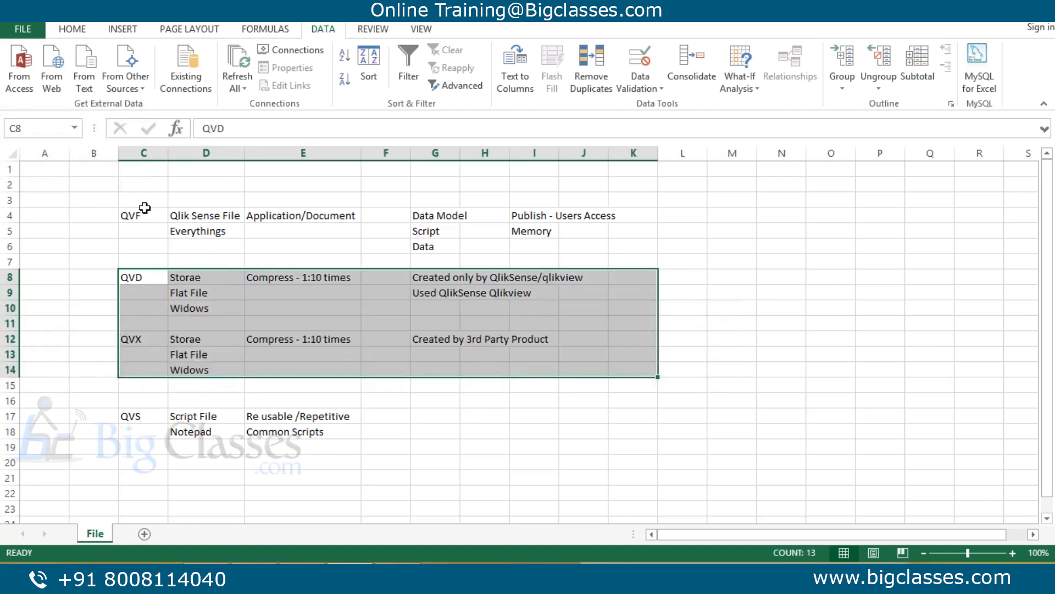
left_click_drag(142, 212, 617, 242)
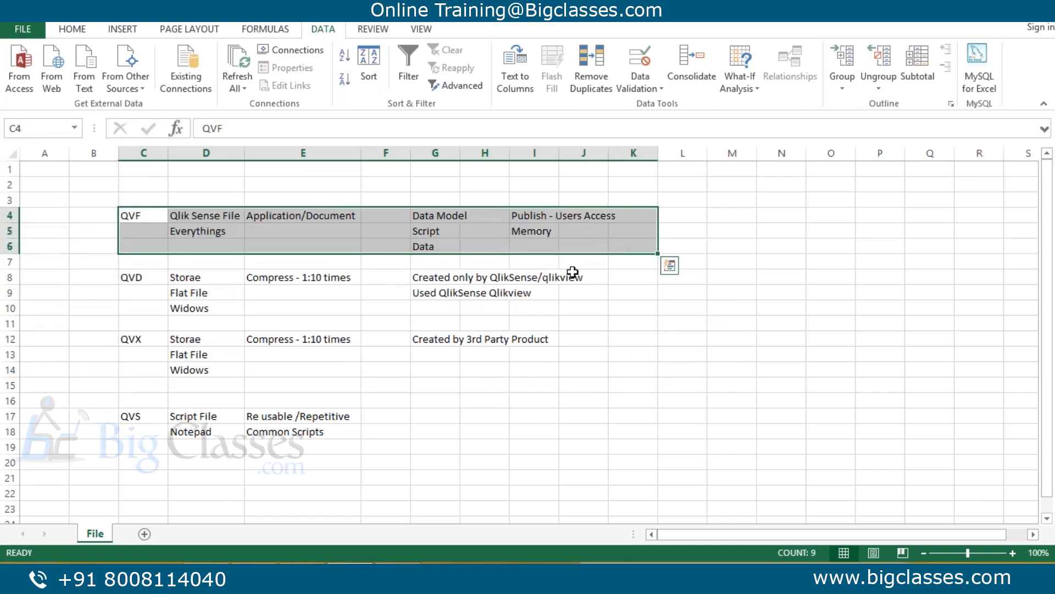
Add a new worksheet and draw a cylinder about 3.28 cm high and 2.25 cm wide around column B, rows 4 to 9.
left_click(144, 533)
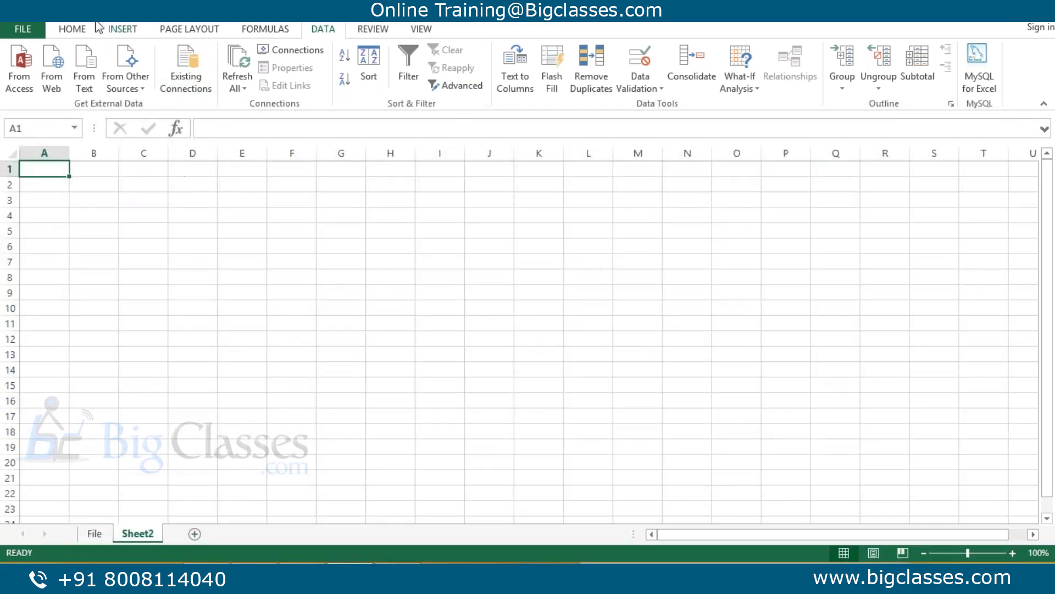
left_click(119, 29)
left_click(238, 51)
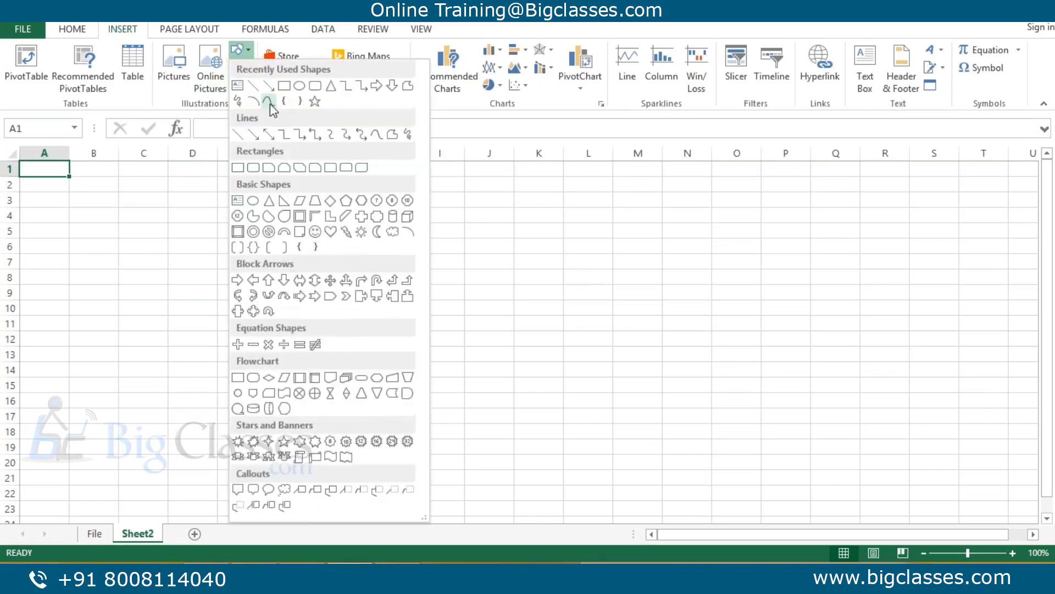
left_click(255, 411)
left_click_drag(73, 214, 140, 308)
left_click_drag(108, 263, 94, 259)
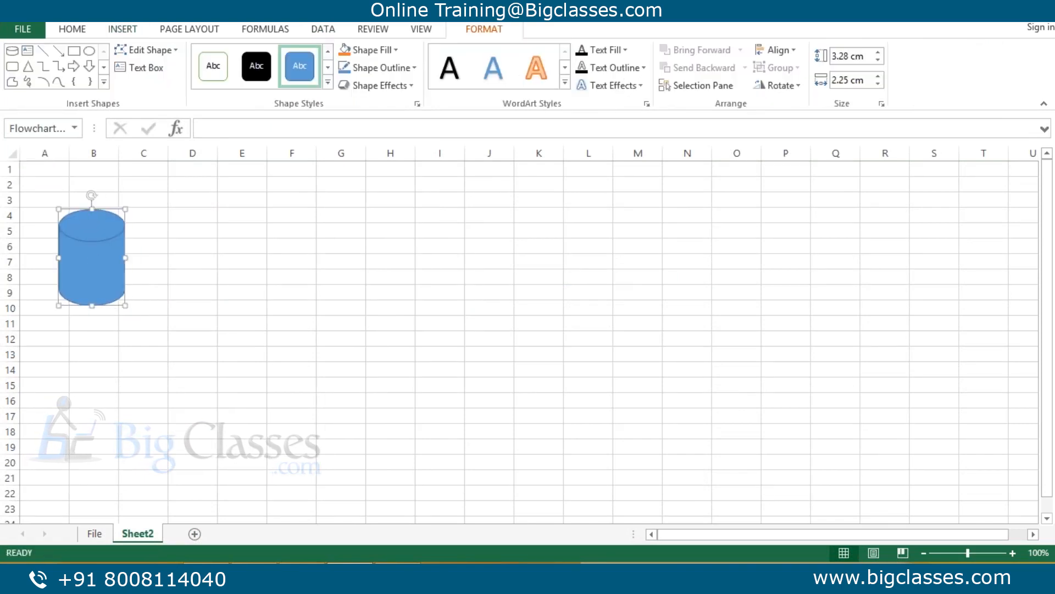
Draw a rectangle about 3.41 cm high and 3.12 cm wide over columns J and K, and label the cylinder DB in cell B3.
left_click(74, 52)
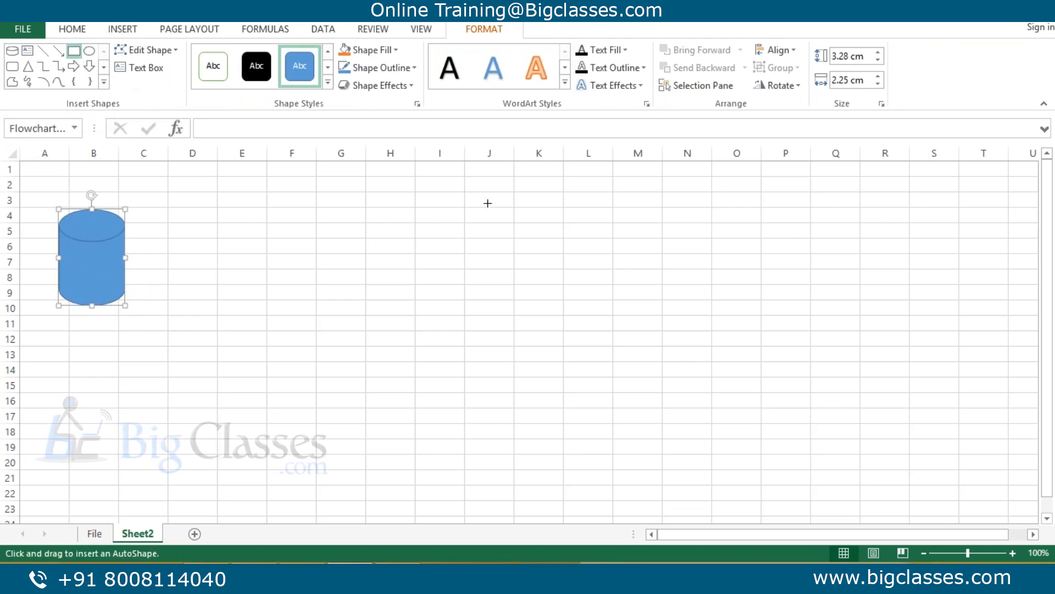
mouse_move(484, 200)
left_mouse_down()
mouse_move(552, 308)
mouse_move(575, 299)
mouse_move(536, 270)
left_mouse_up()
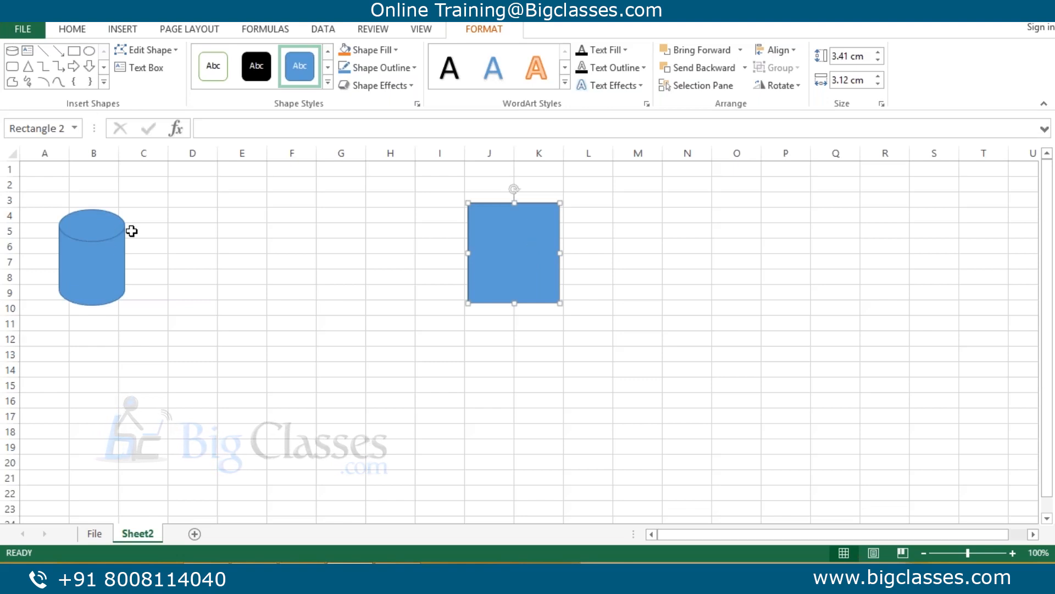
left_click(95, 201)
type("DB")
key("Return")
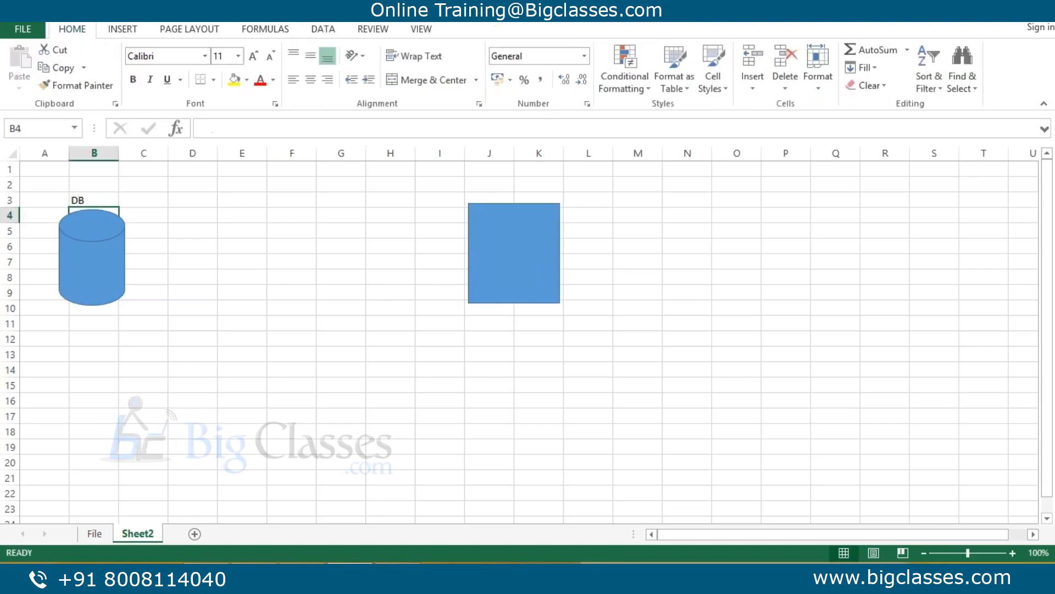
Shift the rectangle slightly down and left so it starts at row 4, and label it Qlik Sense in cell J3.
left_click_drag(499, 235, 483, 241)
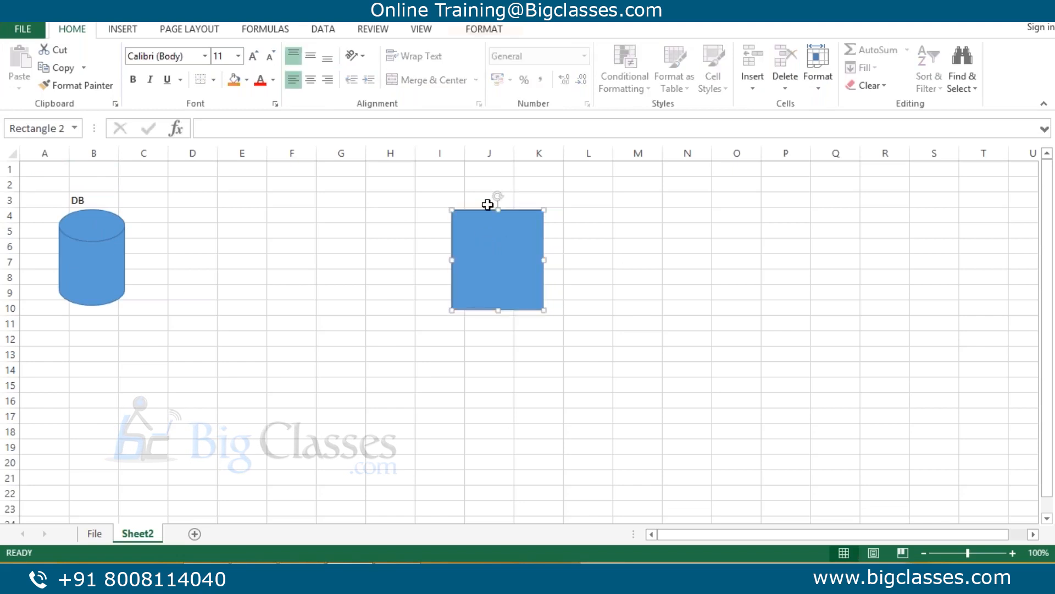
left_click(483, 198)
type("Qlik Sense")
key("Return")
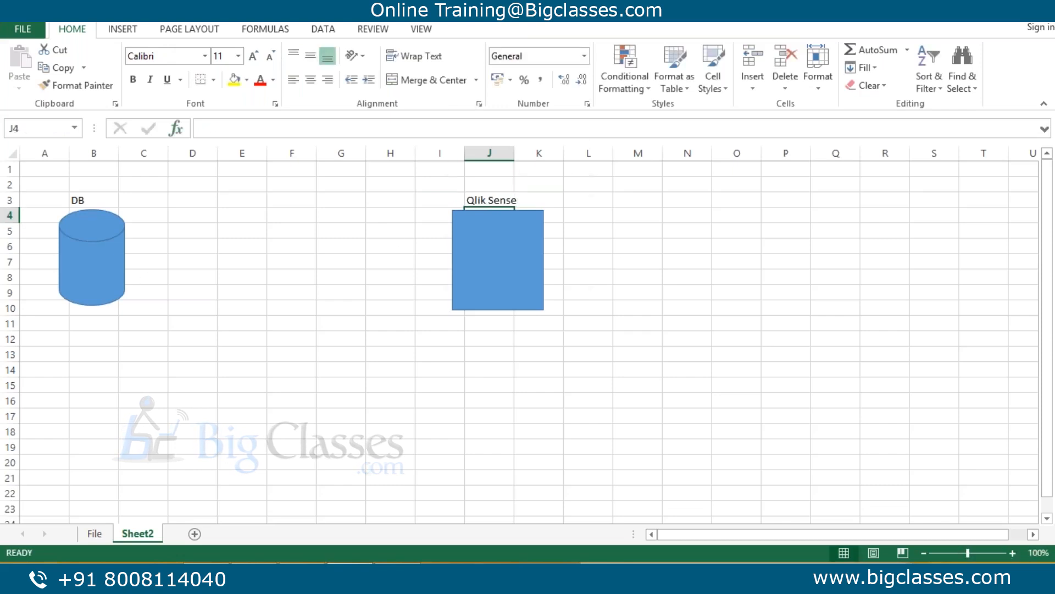
Draw a straight arrow from the left edge of the Qlik Sense rectangle to the DB cylinder.
left_click(135, 31)
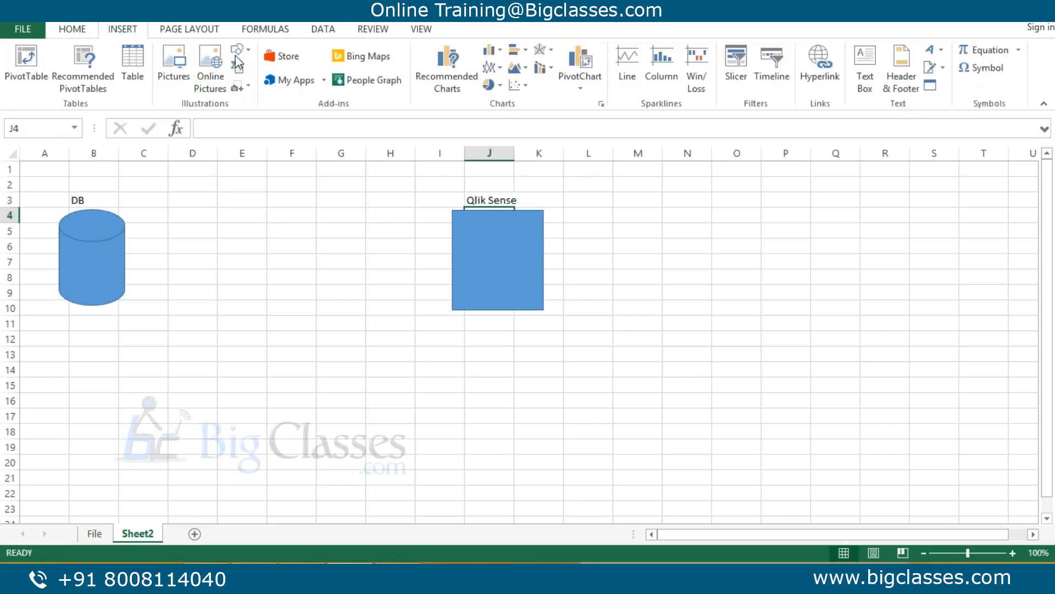
left_click(238, 49)
left_click(253, 133)
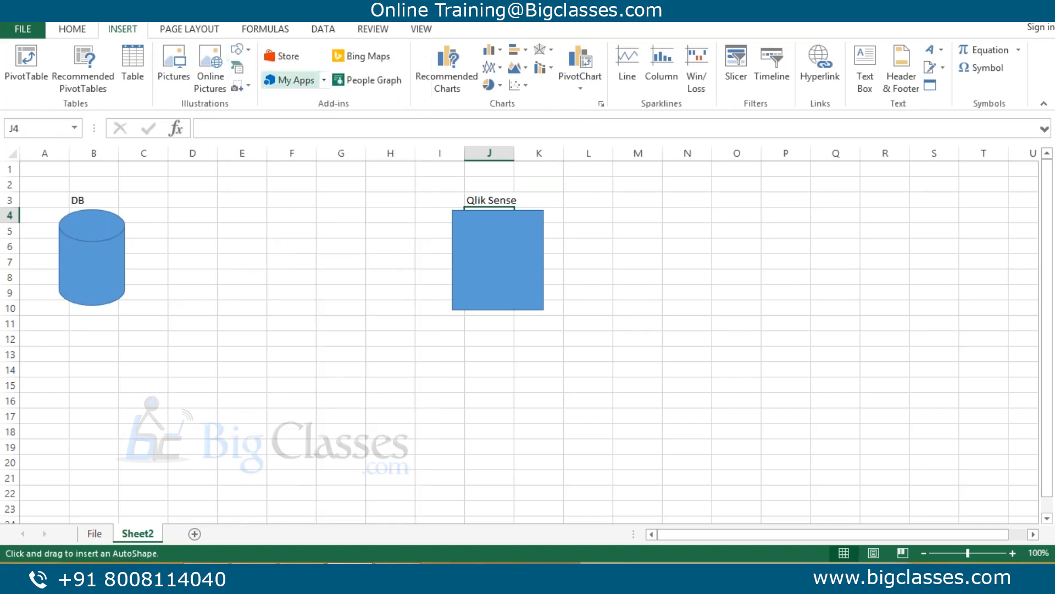
left_click_drag(452, 260, 126, 257)
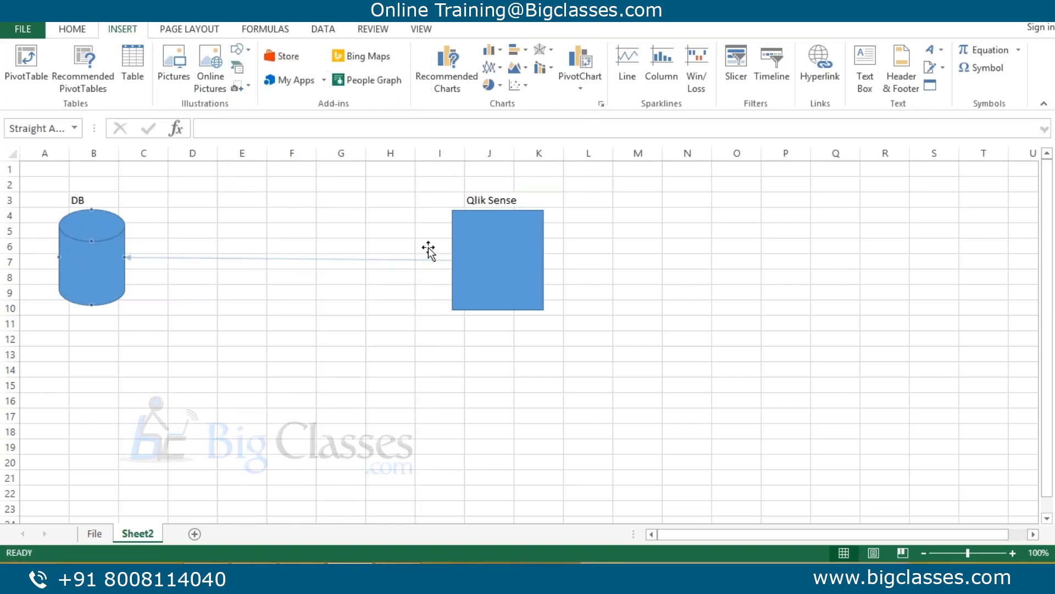
Enter the label QVF in cell L3, beside the Qlik Sense label.
left_click(577, 199)
type("QVF")
key("Return")
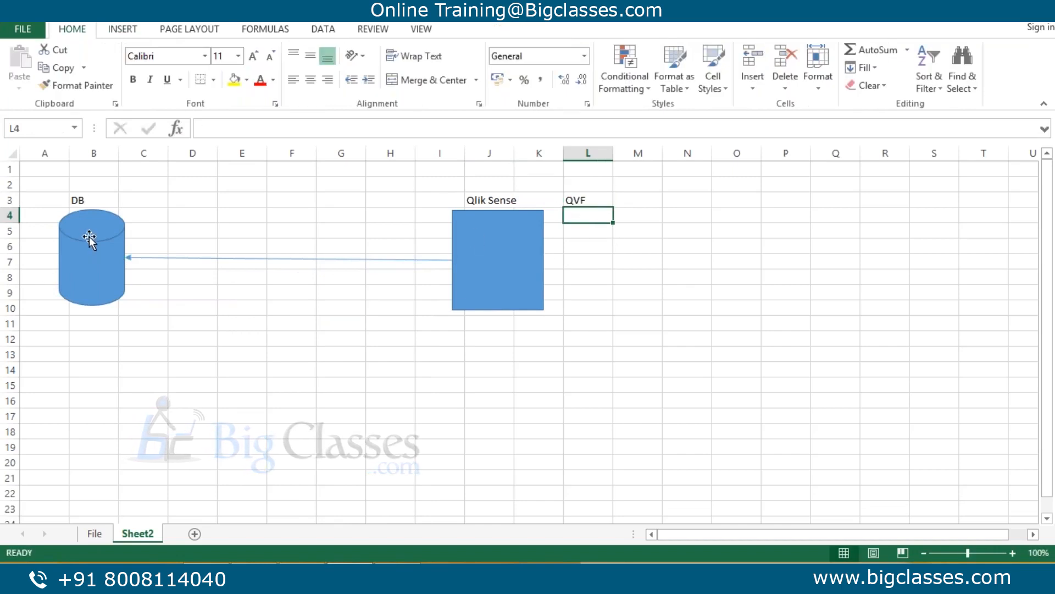
List Tables, Data Model, Script/Wizard and Publish in cells L5 to L8 under the QVF label.
left_click(574, 231)
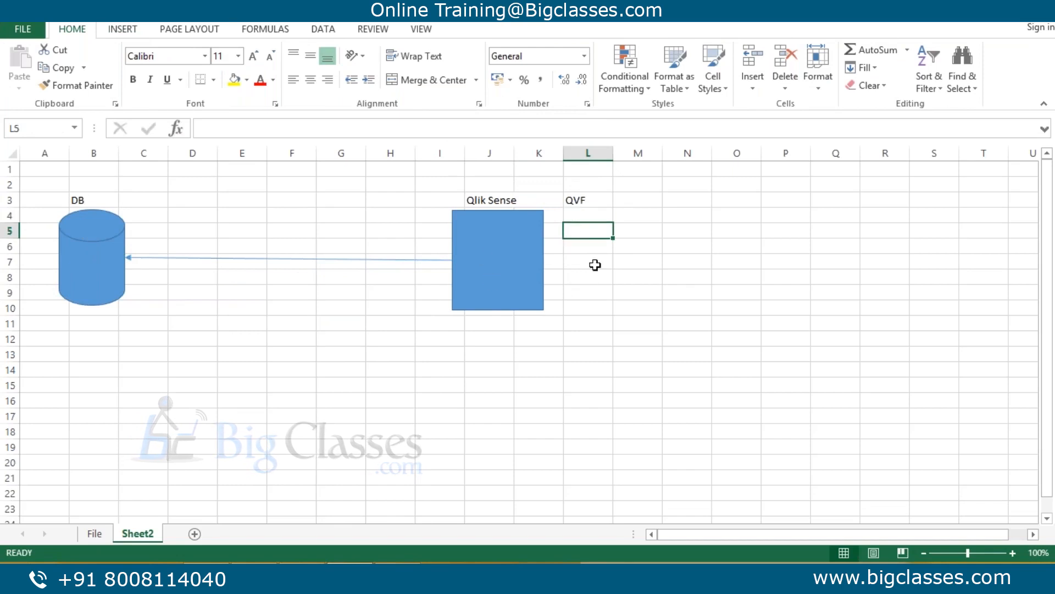
type("Tables")
key("Return")
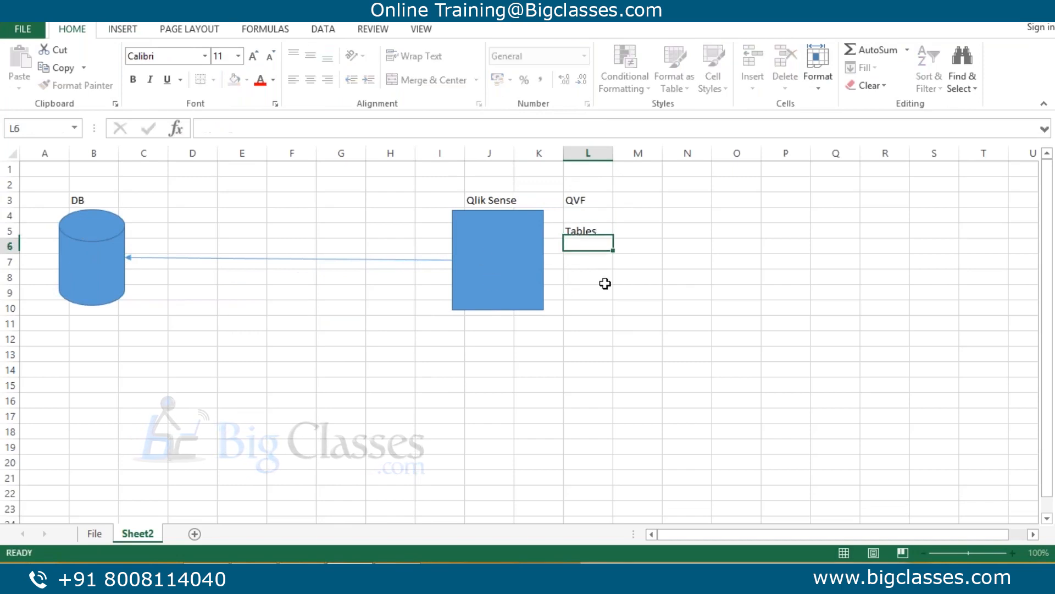
type("Data Model")
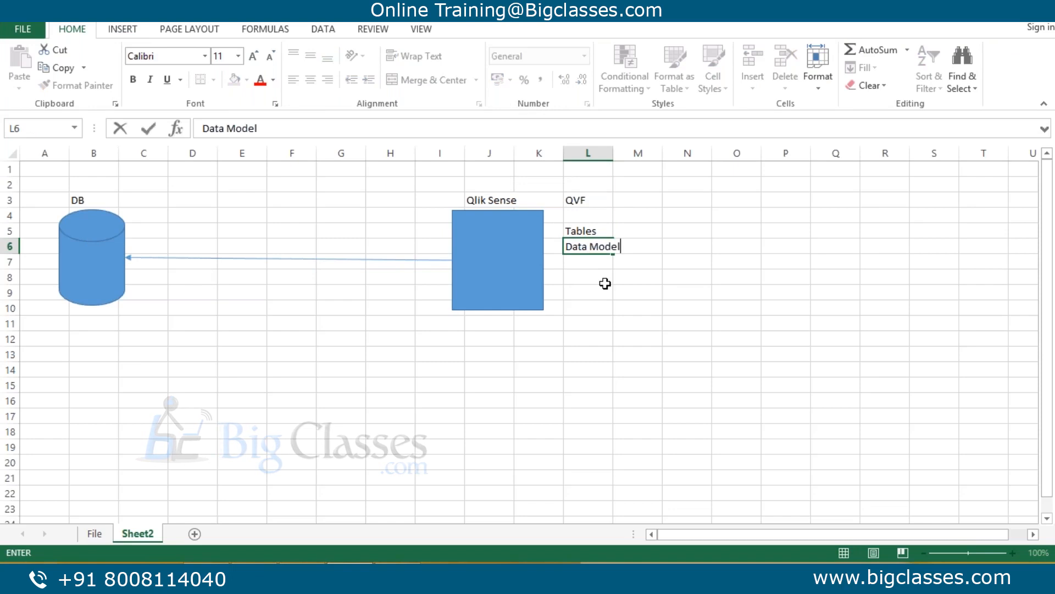
key("Return")
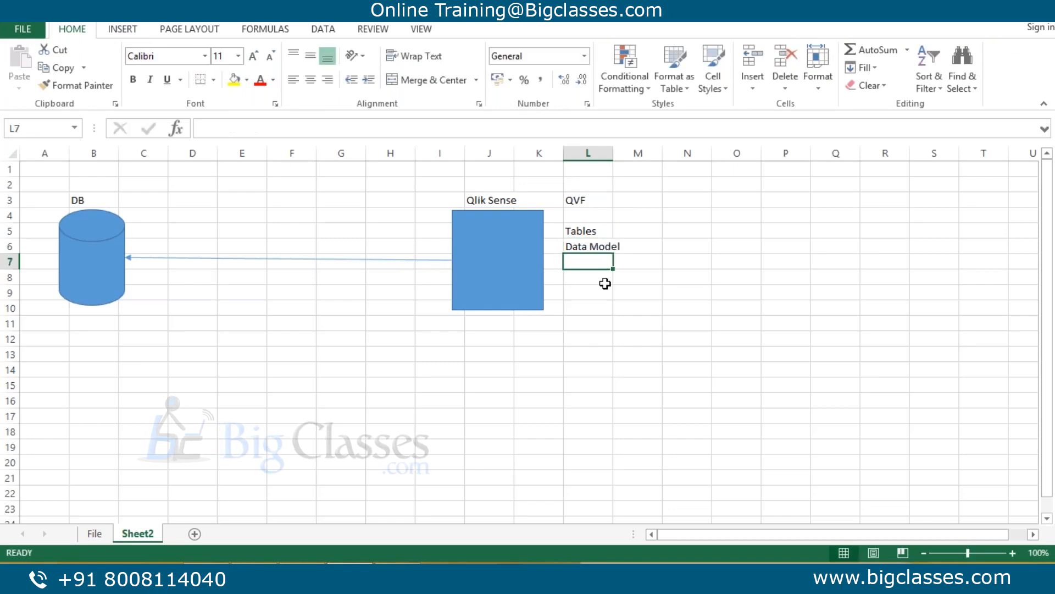
type("Sc")
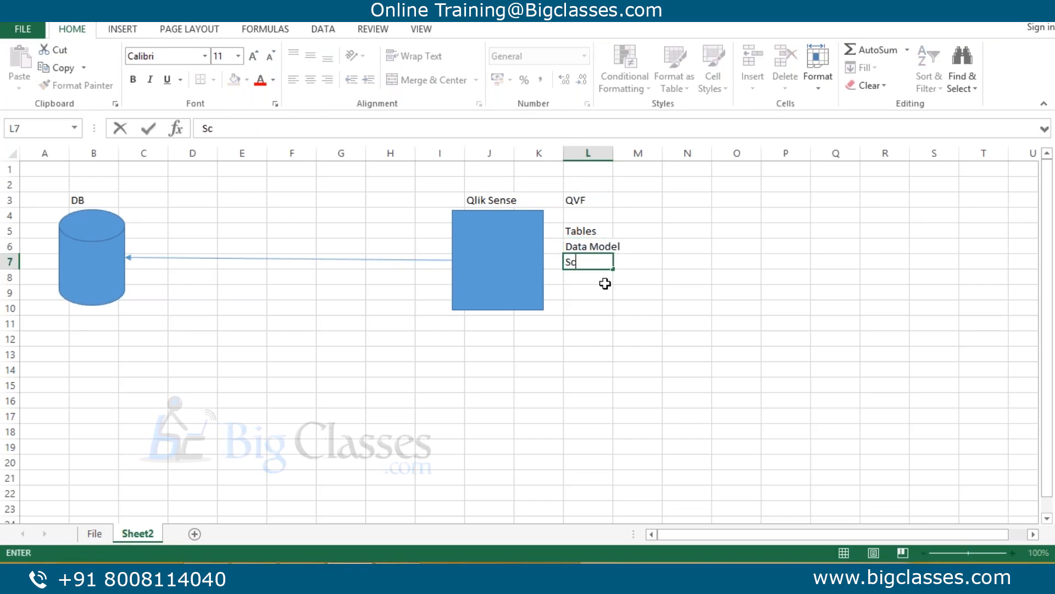
type("ript/Wizard")
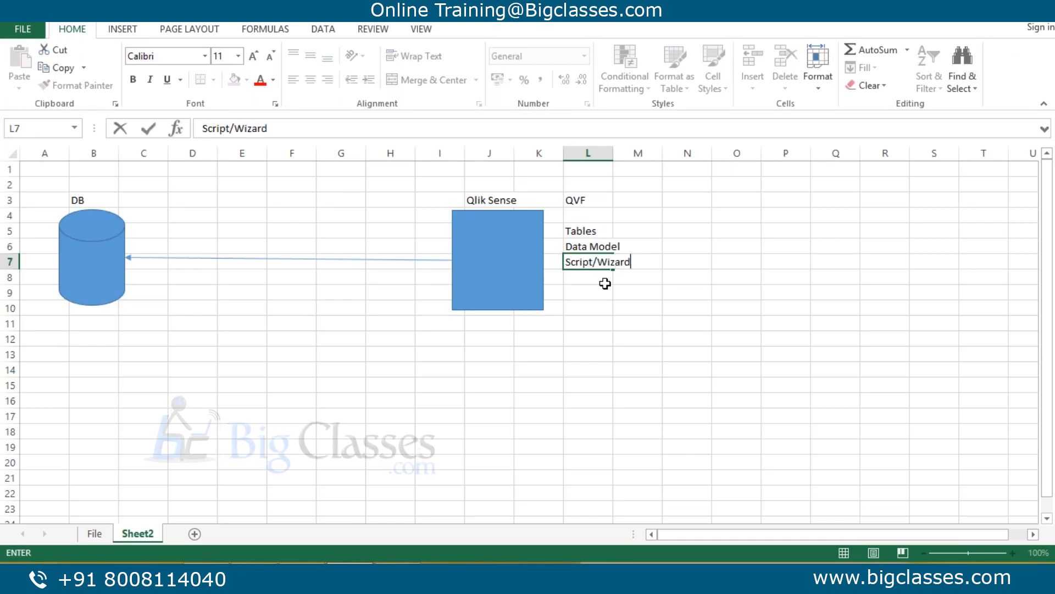
key("Return")
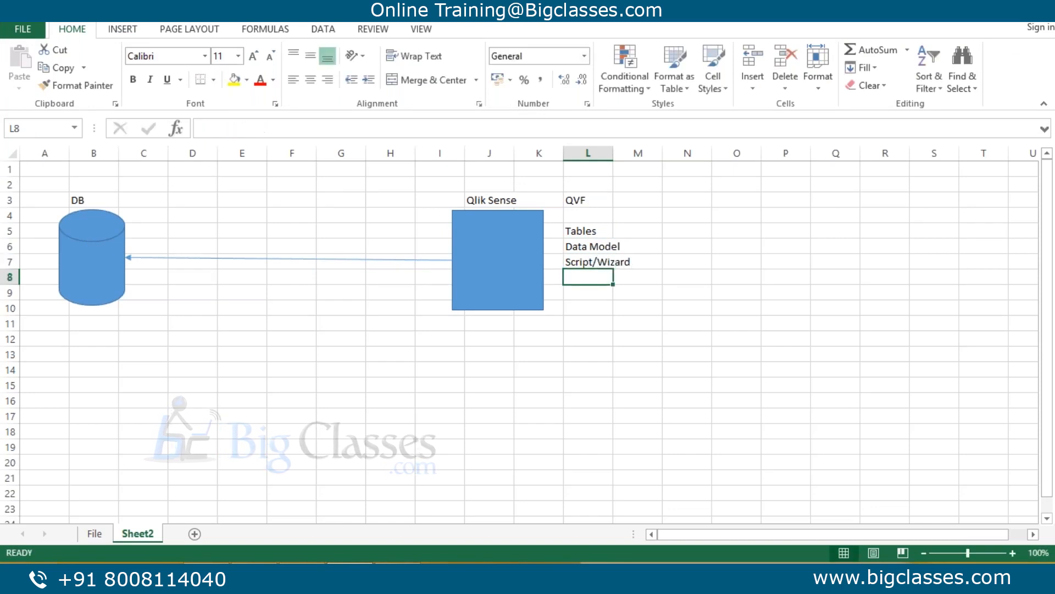
type("Publish")
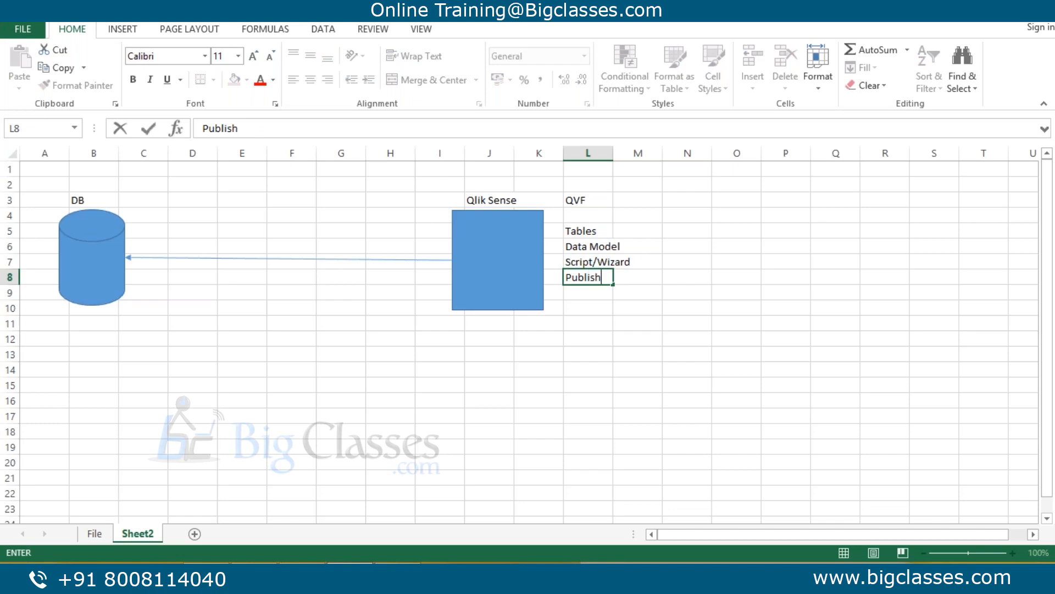
key("Return")
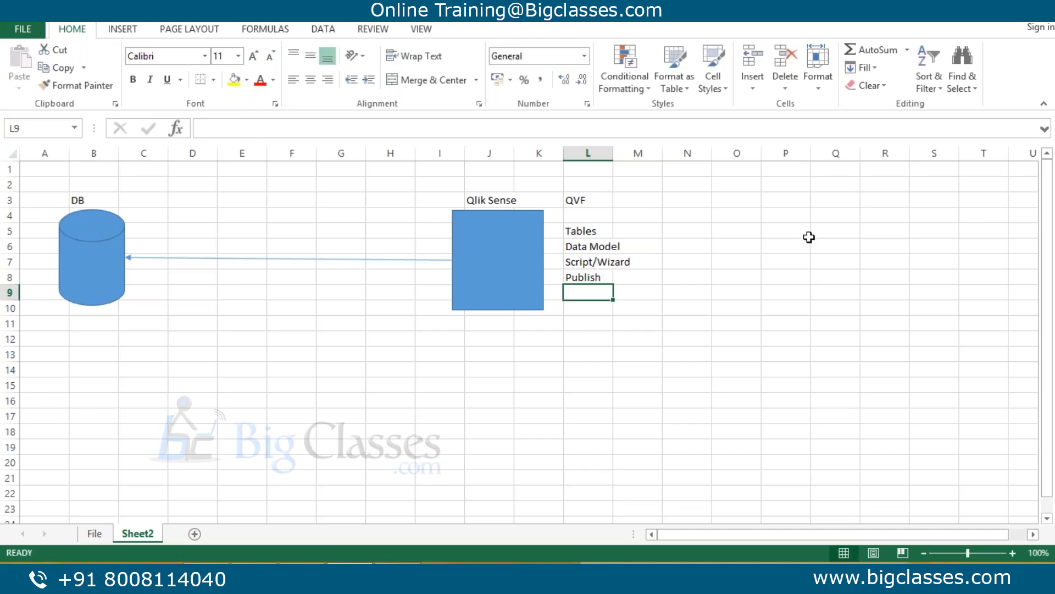
Draw an oval about 2.62 cm high and 1.77 cm wide over columns O and P, rows 4 to 8.
left_click(133, 31)
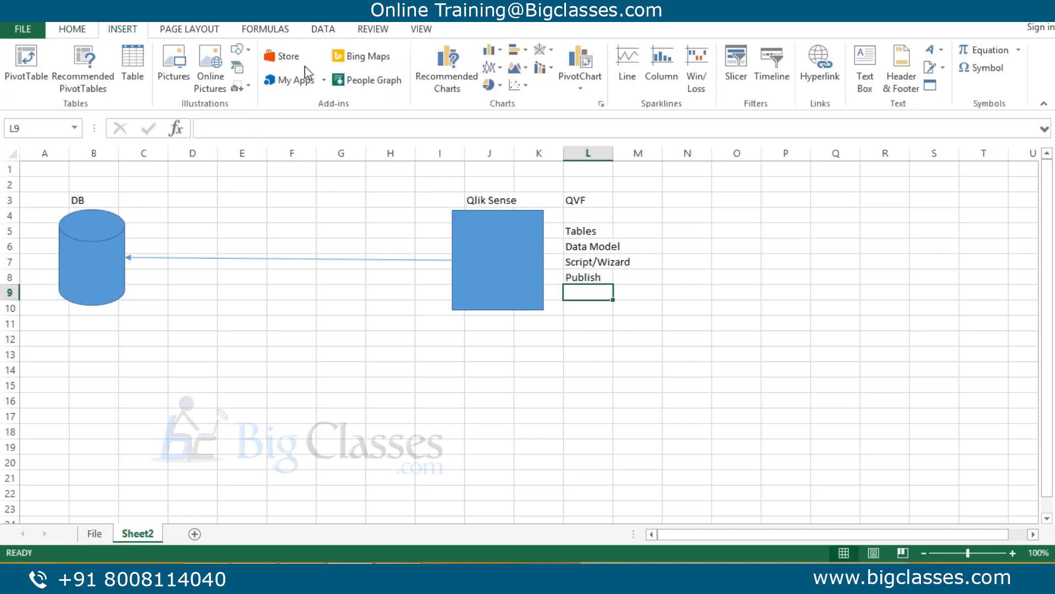
left_click(250, 50)
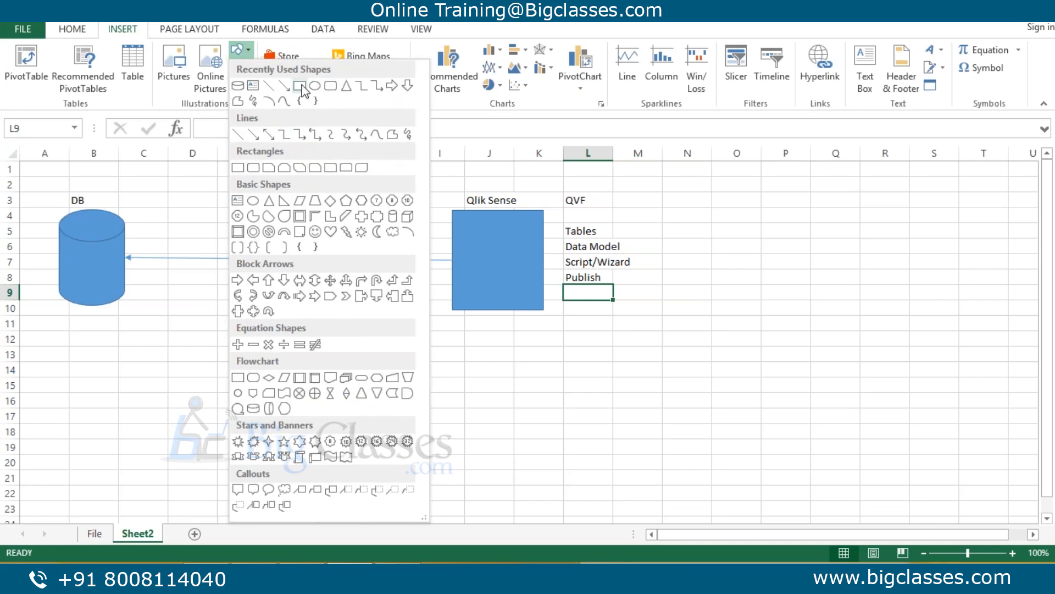
mouse_move(745, 220)
left_mouse_down()
mouse_move(772, 287)
mouse_move(796, 297)
left_mouse_up()
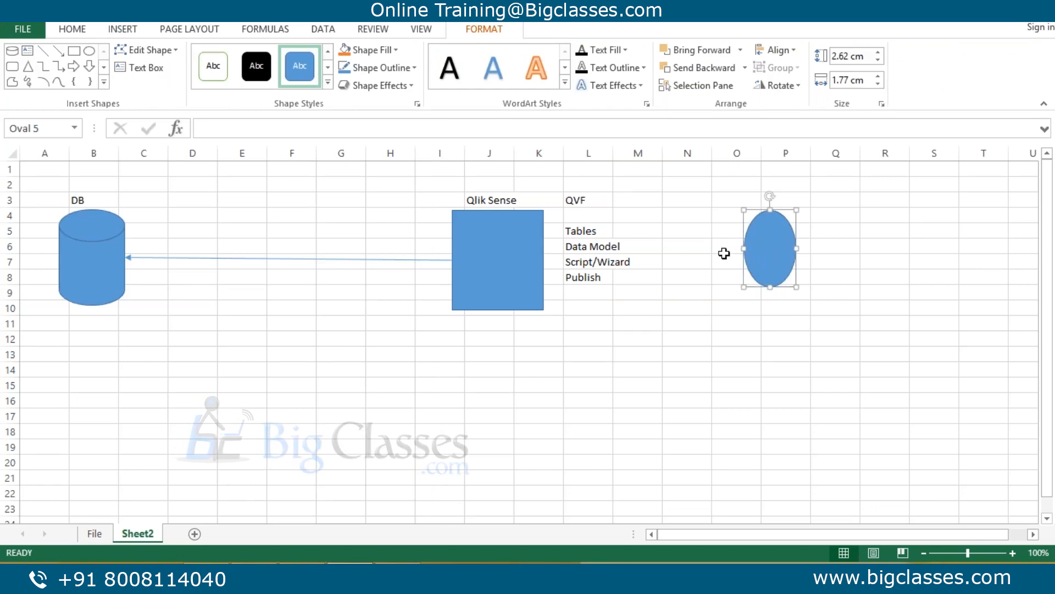
Draw a straight arrow about 3.39 cm long from the oval towards the QVF list, and shift it slightly closer to the list.
left_click(58, 51)
left_click_drag(744, 249, 647, 249)
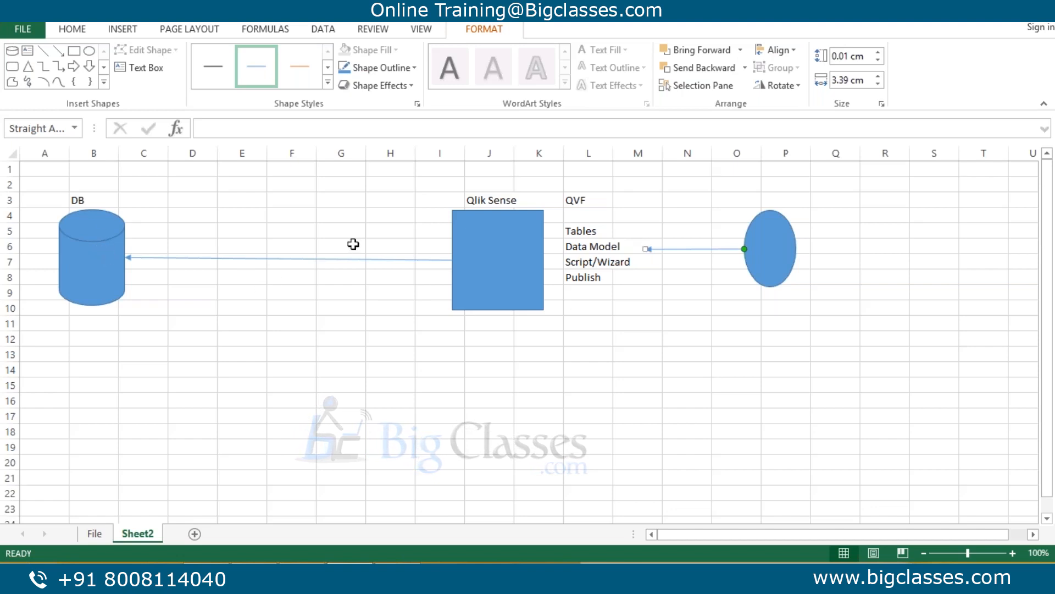
mouse_move(650, 251)
left_mouse_down()
mouse_move(603, 252)
mouse_move(662, 244)
mouse_move(689, 254)
mouse_move(640, 251)
left_mouse_up()
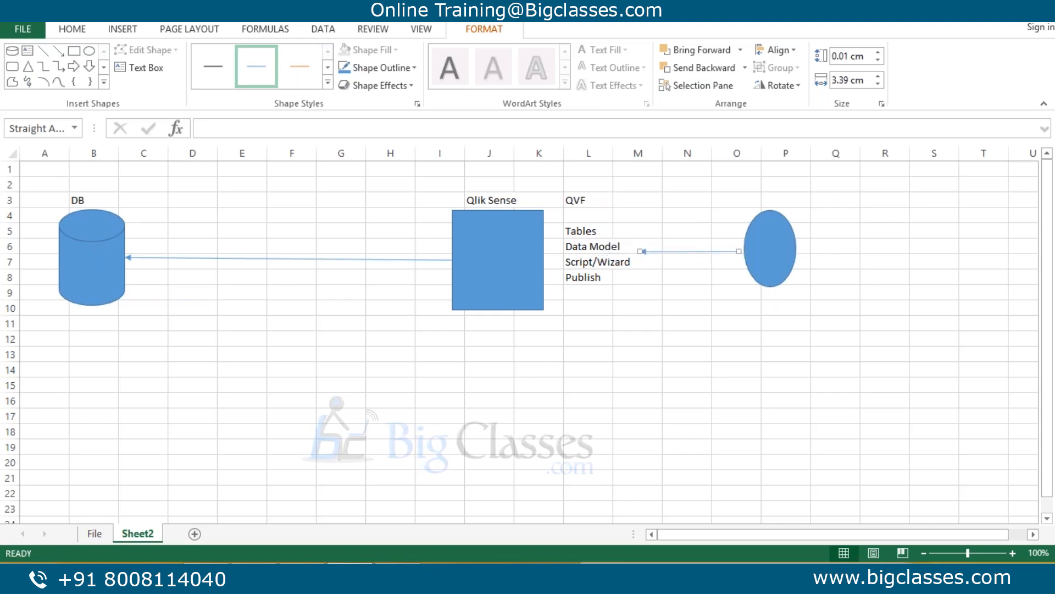
Label the oval Users in cell P3.
left_click(791, 202)
type("Users")
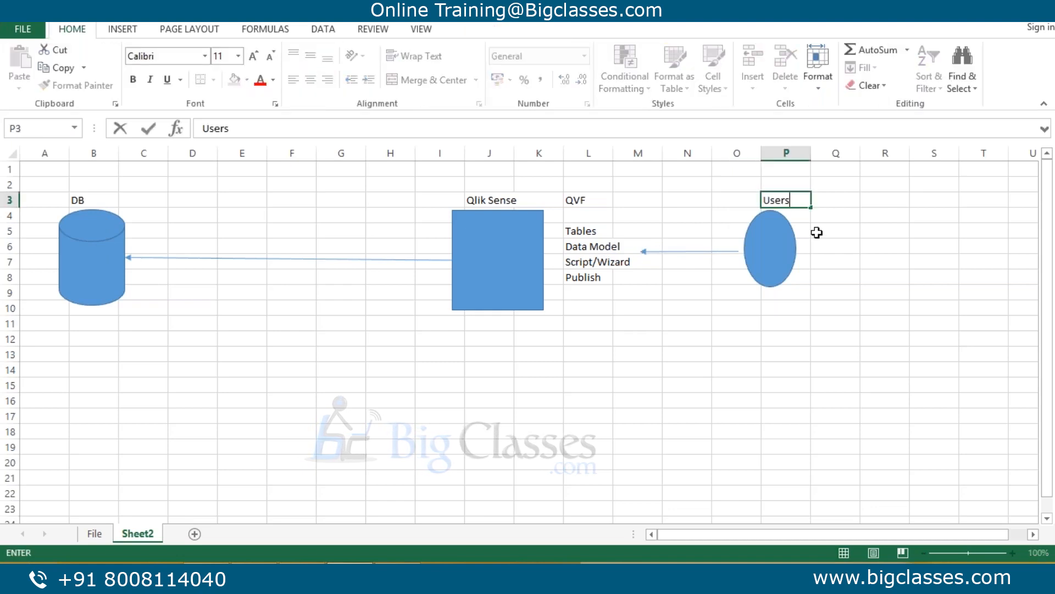
key("Return")
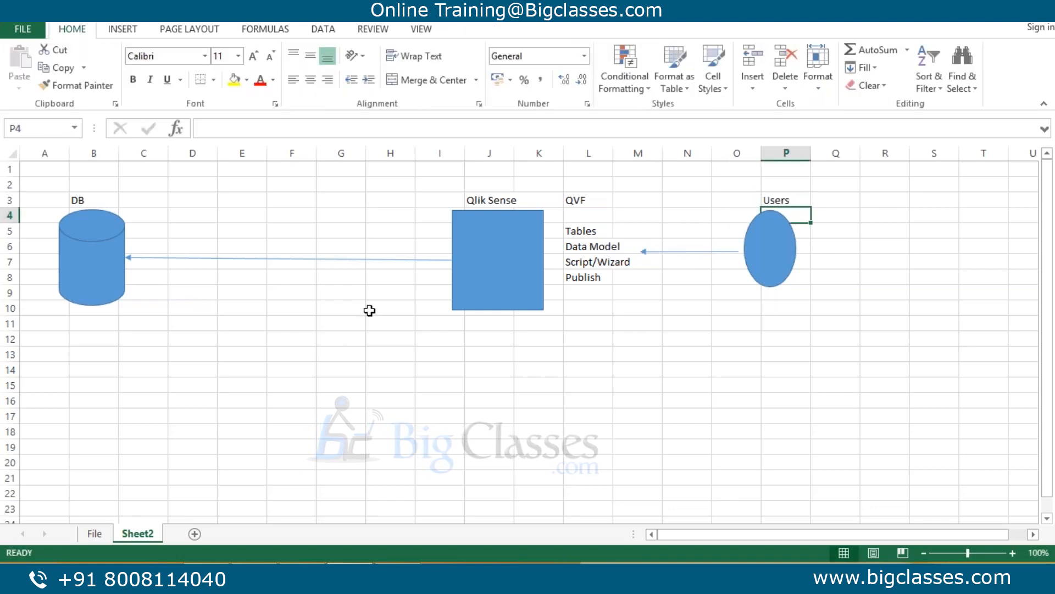
Review the Qlik Sense block with its QVF list and its connection to the DB cylinder.
mouse_move(438, 186)
left_mouse_down()
mouse_move(513, 292)
mouse_move(608, 353)
mouse_move(625, 325)
mouse_move(459, 212)
mouse_move(439, 185)
left_mouse_up()
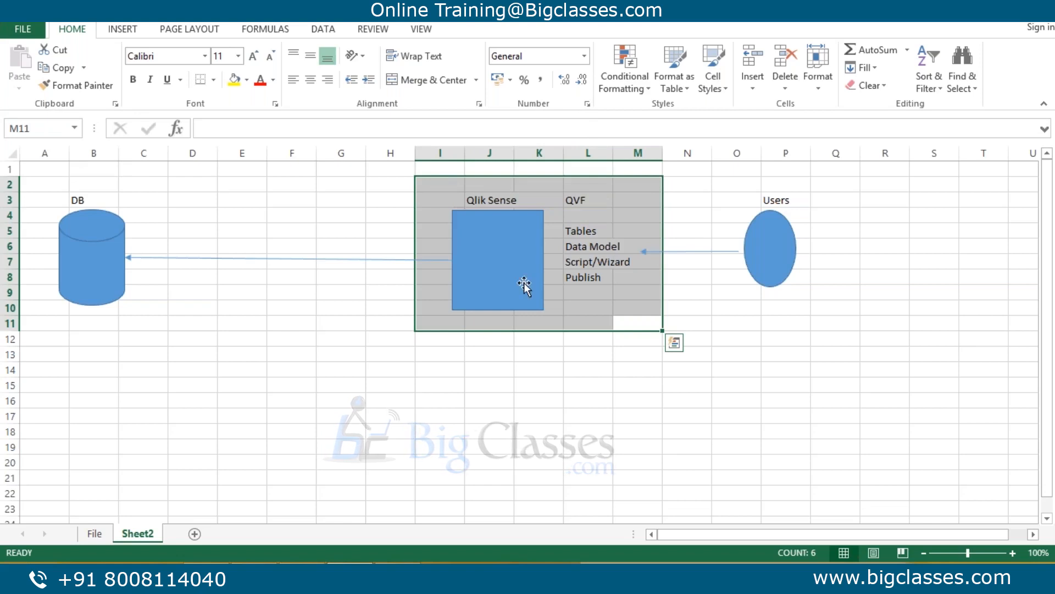
left_click(491, 262)
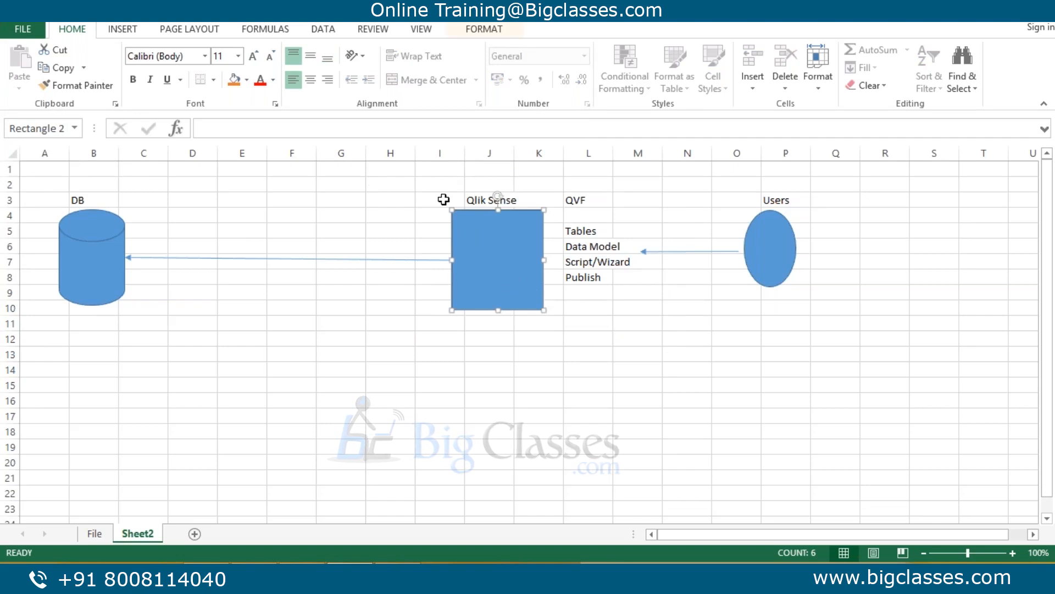
left_click_drag(444, 200, 569, 328)
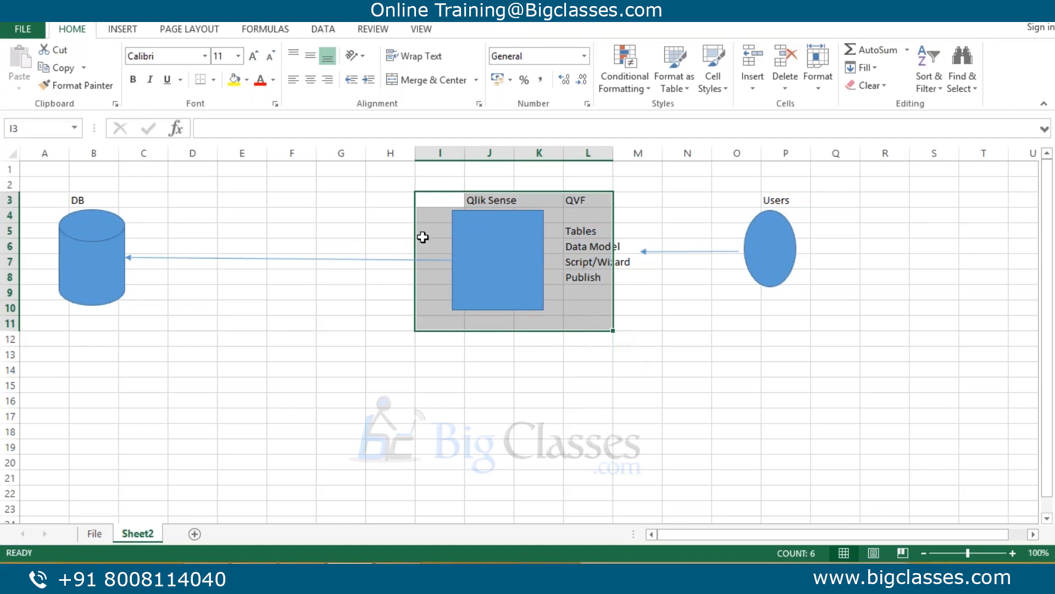
left_click(510, 251)
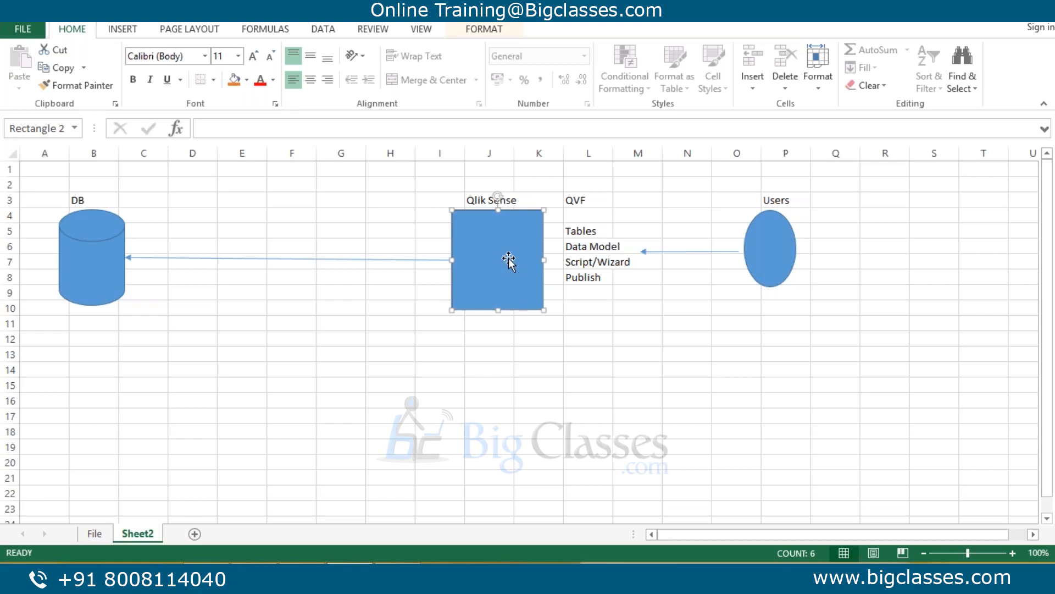
left_click_drag(429, 199, 569, 318)
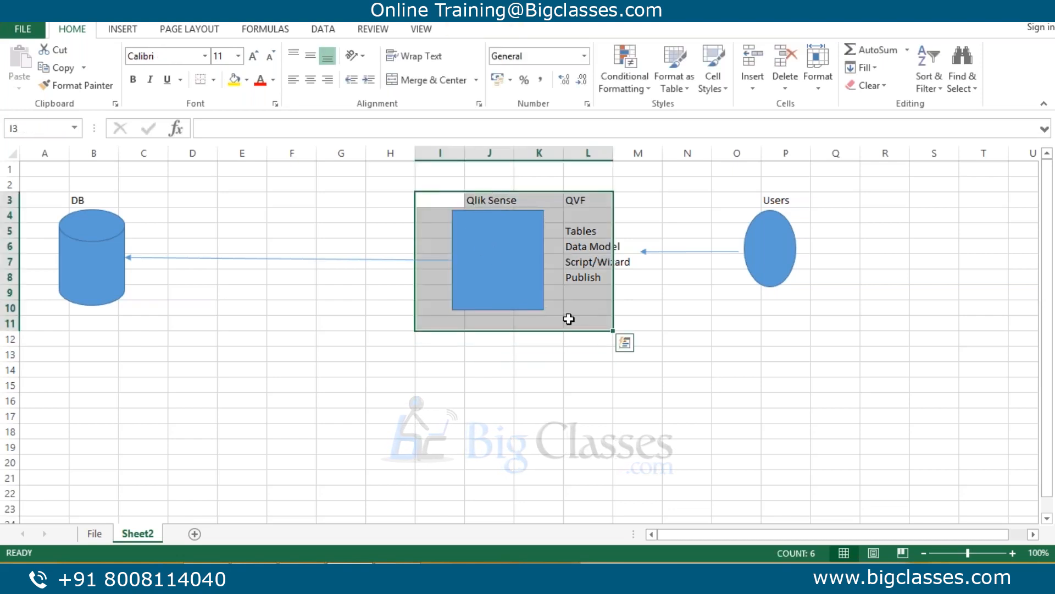
left_click(140, 290)
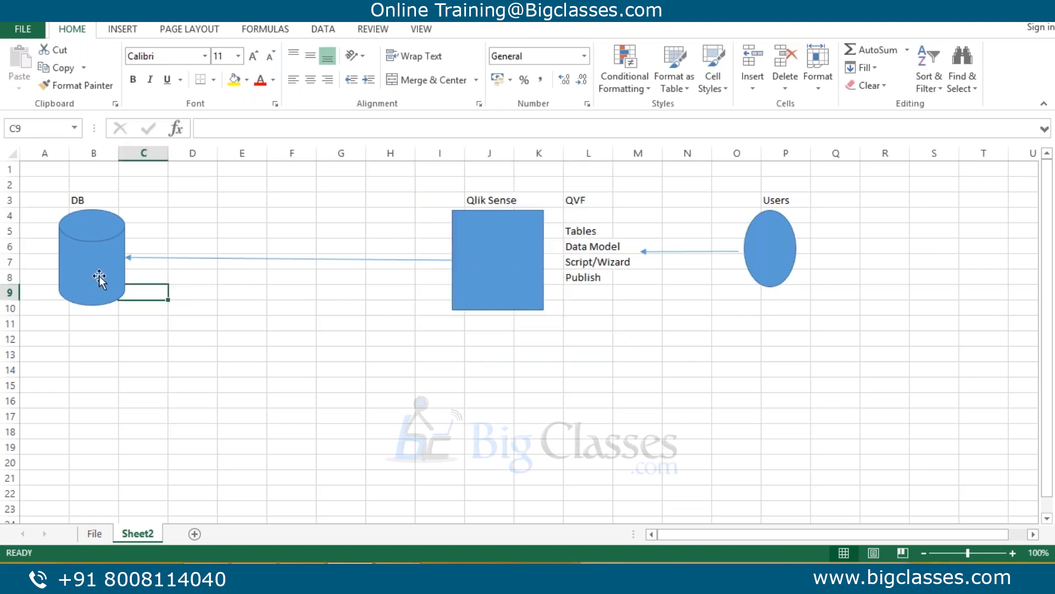
left_click(77, 247)
left_click(514, 251)
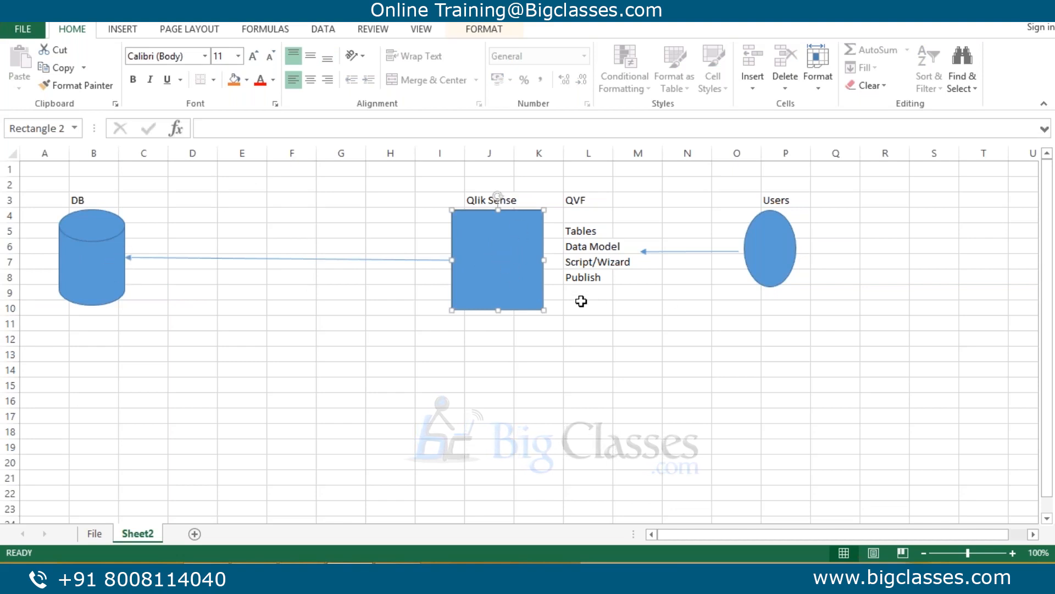
Enter Full Refresh in cell L10 below the QVF list.
left_click(581, 302)
type("Full Refresh")
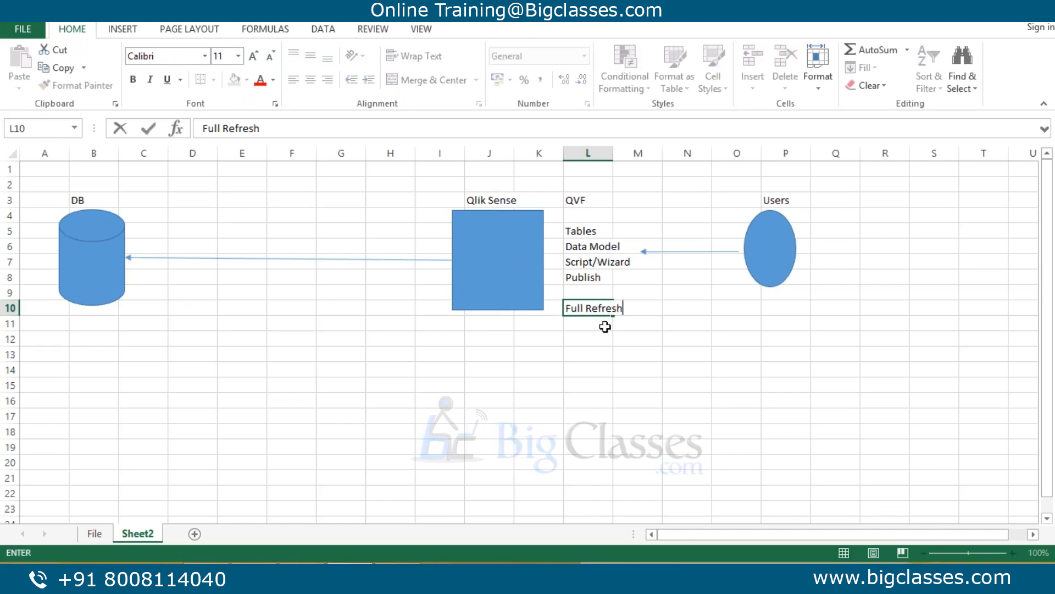
key("Return")
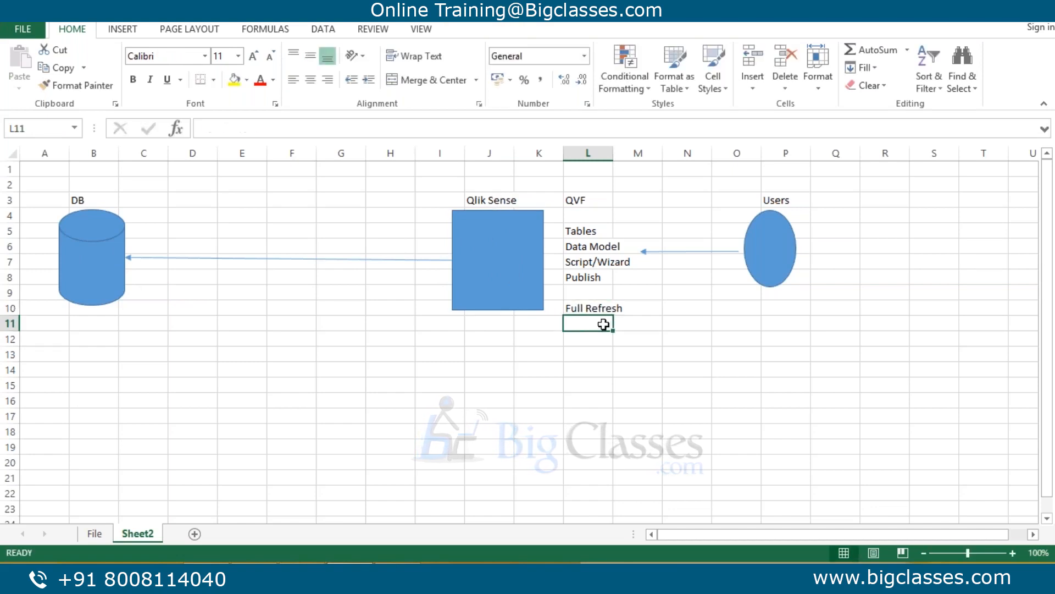
left_click(602, 306)
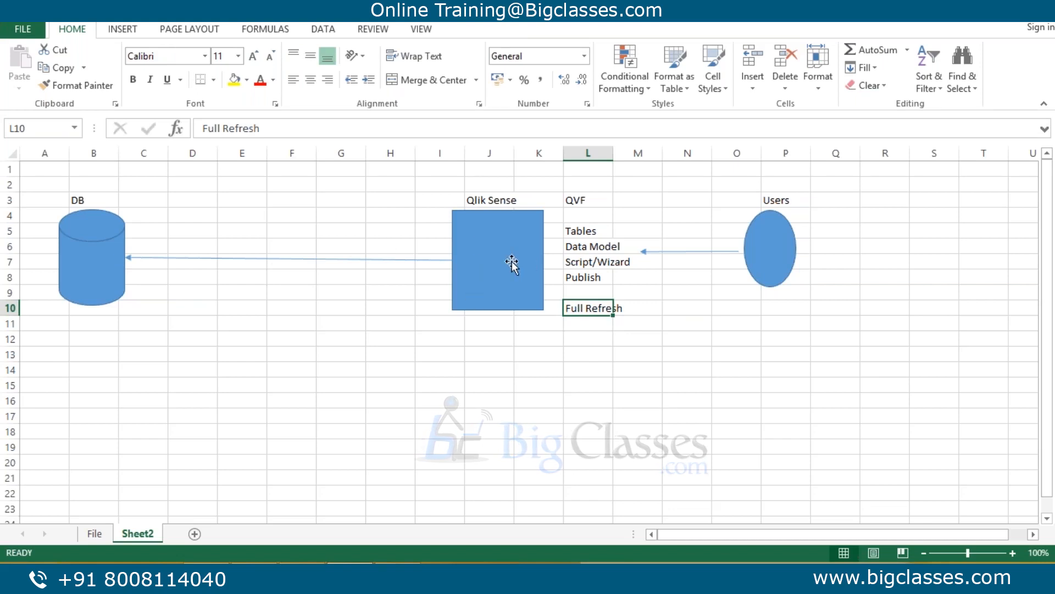
Place a copy of the DB cylinder around column B and a copy of the Qlik Sense rectangle over columns L to N, both in rows 15 to 21.
left_click(99, 246)
key("ctrl+c")
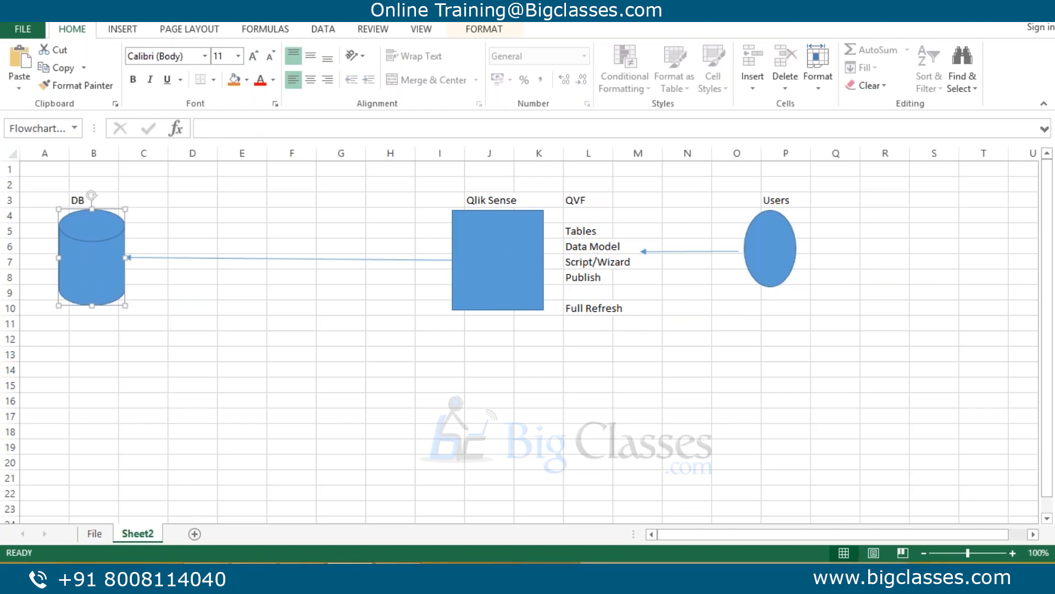
key("ctrl+v")
left_click_drag(118, 319, 105, 434)
left_click(488, 230)
left_click_drag(489, 233, 645, 406)
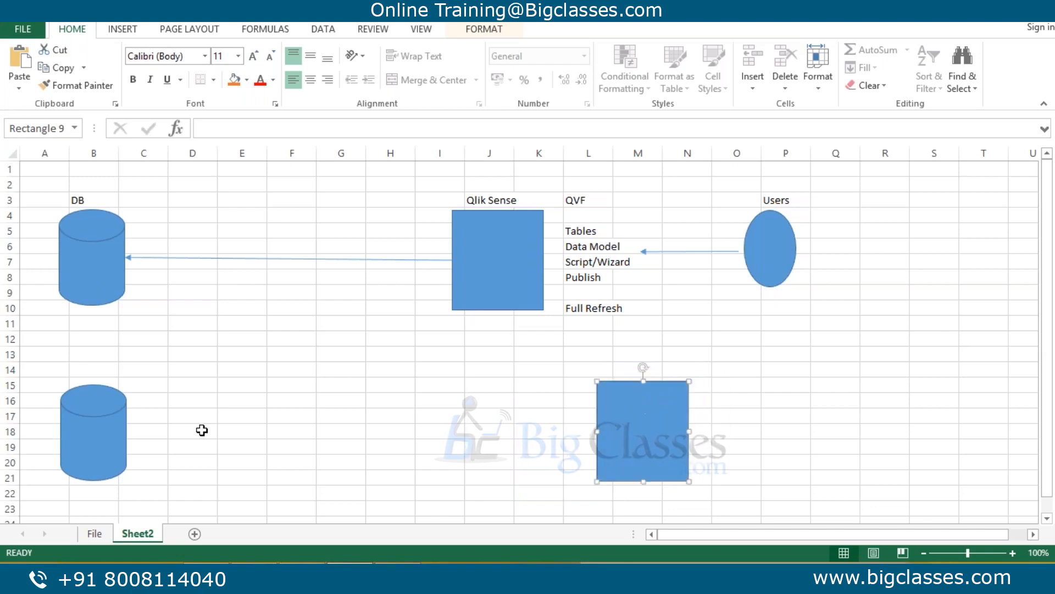
Fill the cell range F16:H21 with dark gold to form a block between the lower cylinder and rectangle.
left_click_drag(295, 387, 426, 468)
left_click_drag(283, 393, 433, 480)
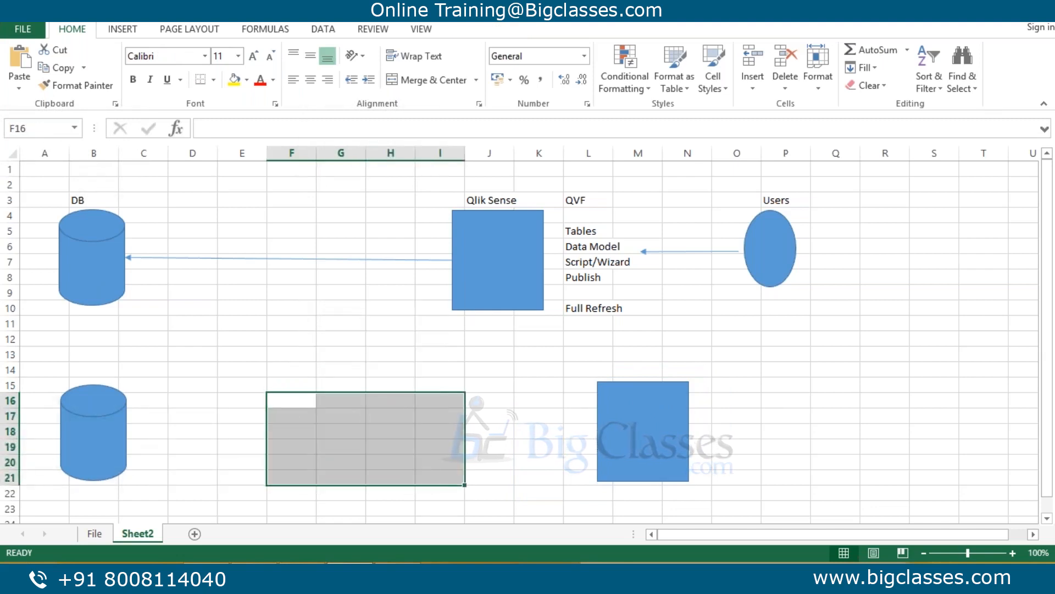
left_click_drag(299, 405, 390, 481)
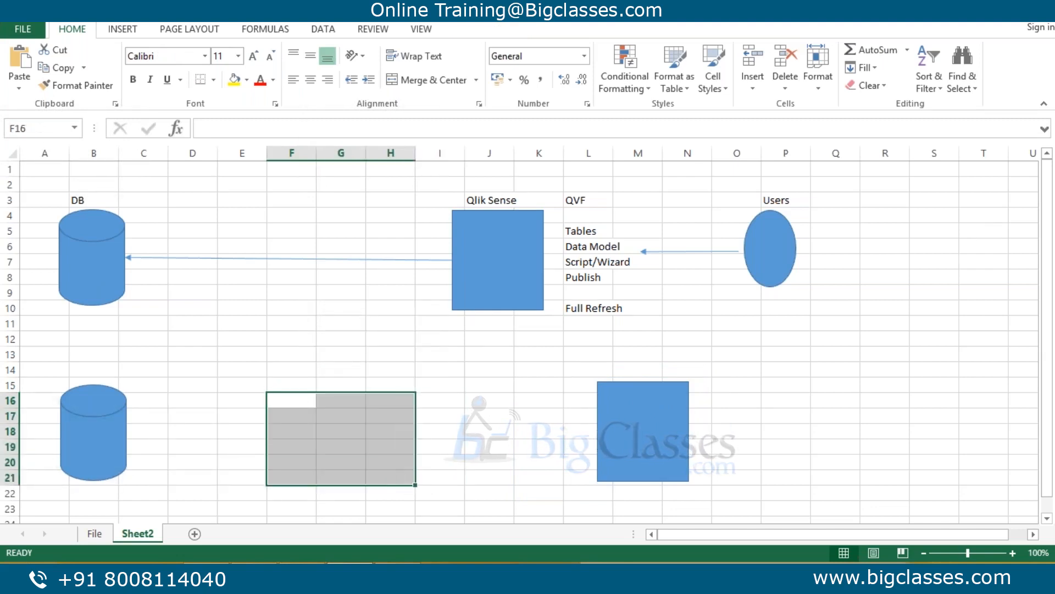
left_click(248, 80)
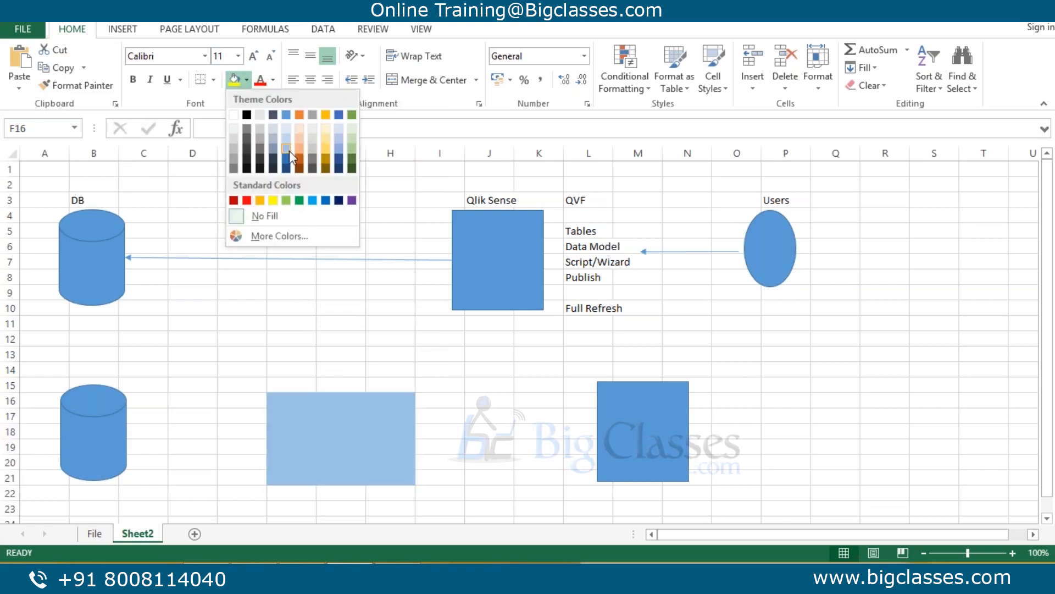
left_click(325, 164)
Label the gold block QVD in cell G15.
left_click(341, 383)
type("QV")
type("DW")
key("Return")
left_click(322, 384)
type("QVD")
key("Return")
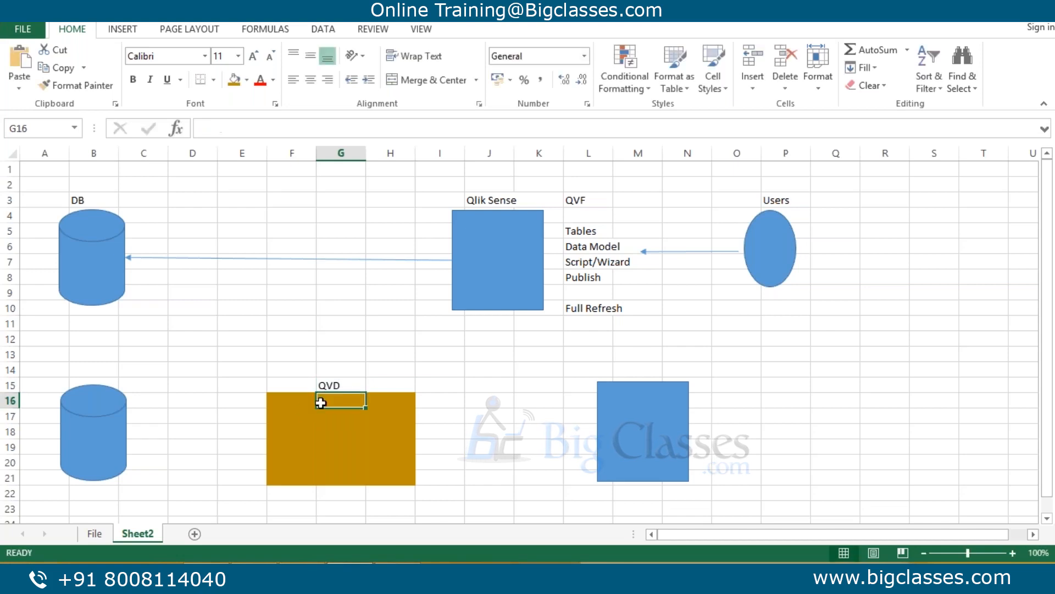
Draw straight arrows from the lower cylinder to the QVD block, about 4.8 cm, and from the block to the rectangle, about 6.2 cm.
left_click(119, 30)
left_click(239, 49)
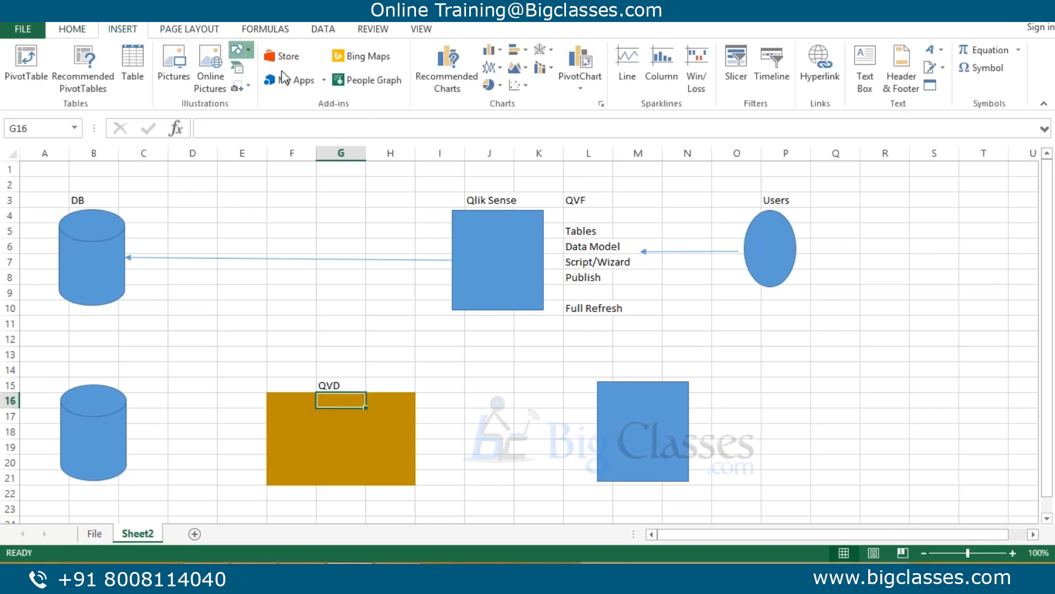
left_click(284, 86)
left_click_drag(214, 419, 265, 433)
left_click(59, 51)
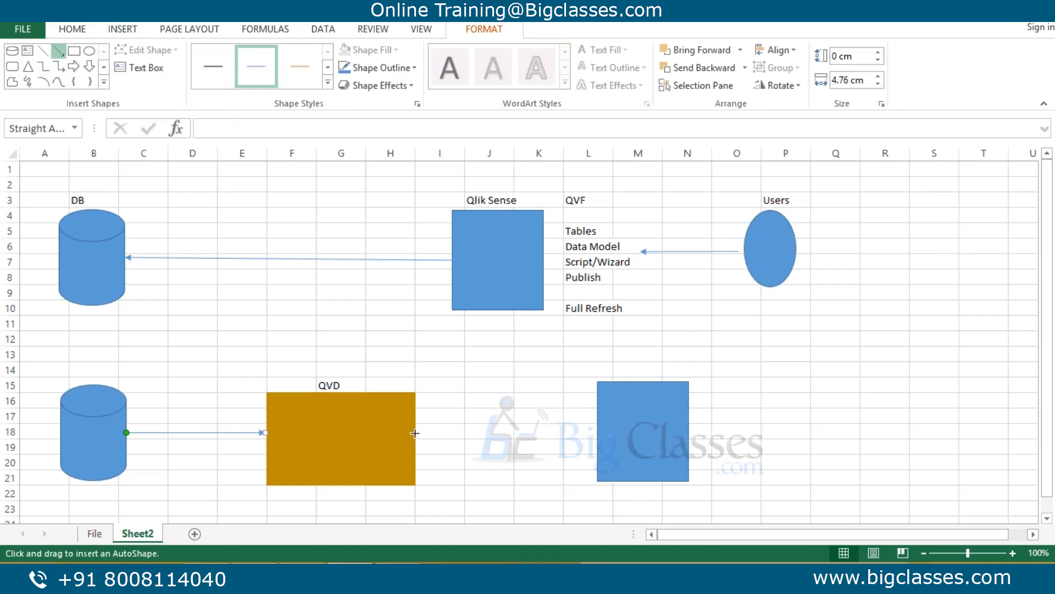
left_click_drag(415, 431, 598, 431)
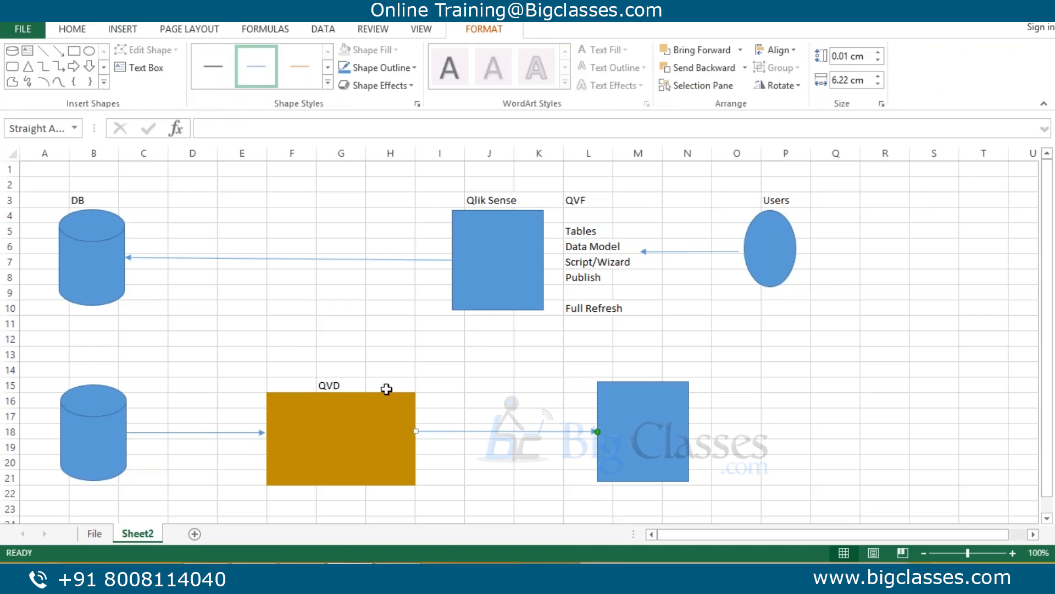
Enter Incremental in cell F17 inside the QVD block.
left_click(328, 414)
left_click(293, 421)
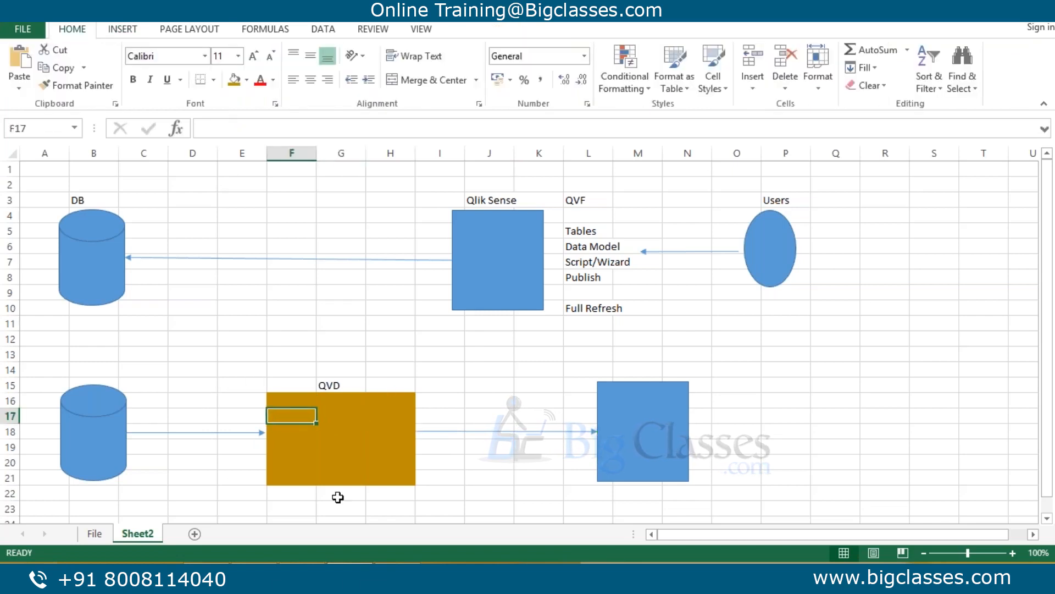
type("Incremental")
key("Return")
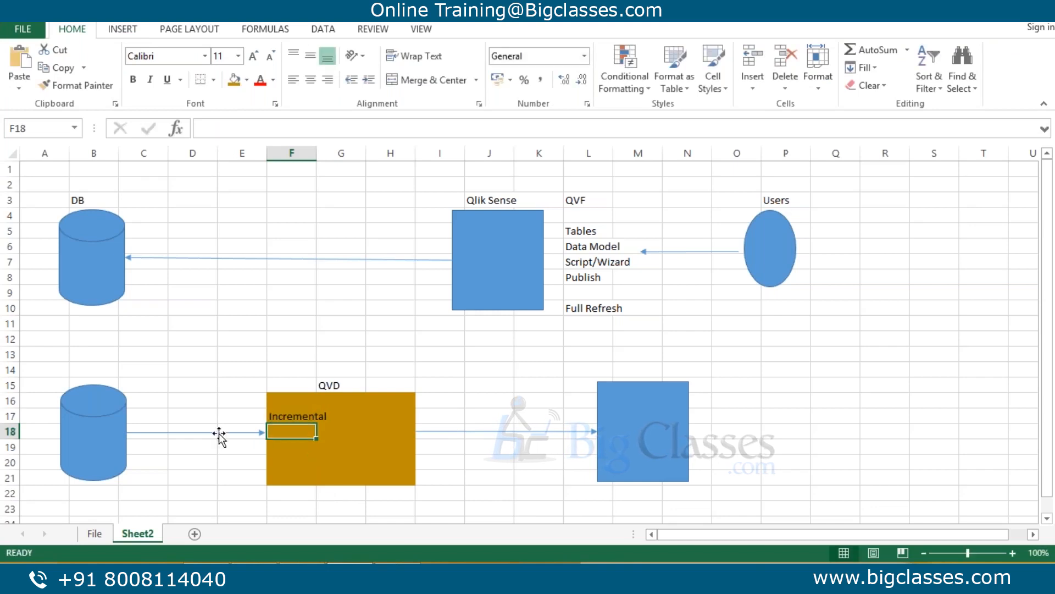
Enter X in cell F19 and Y New Data in cell F20 of the QVD block.
left_click(297, 446)
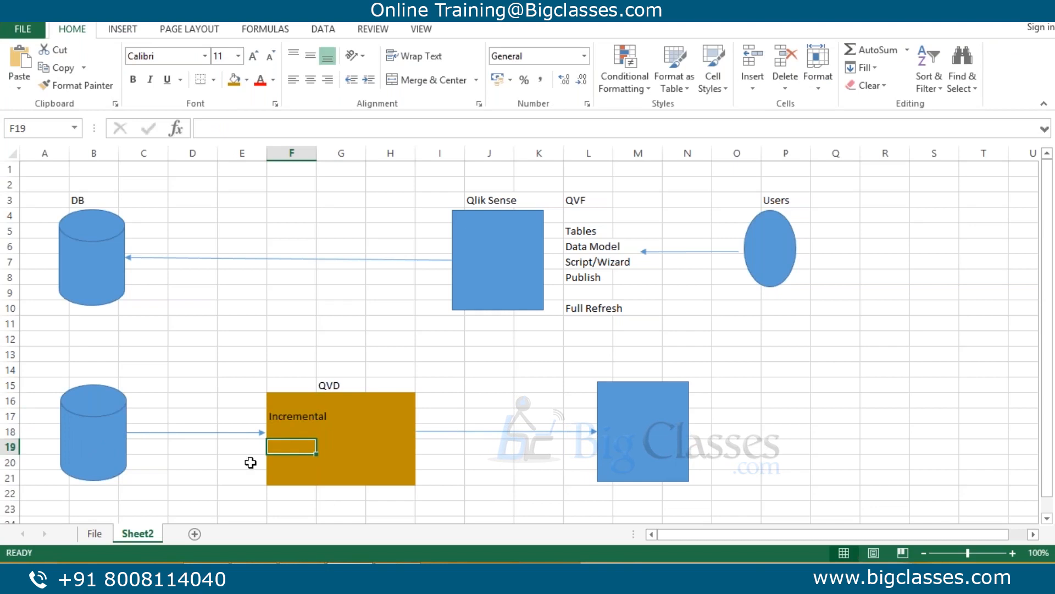
type("X")
key("Return")
type("x")
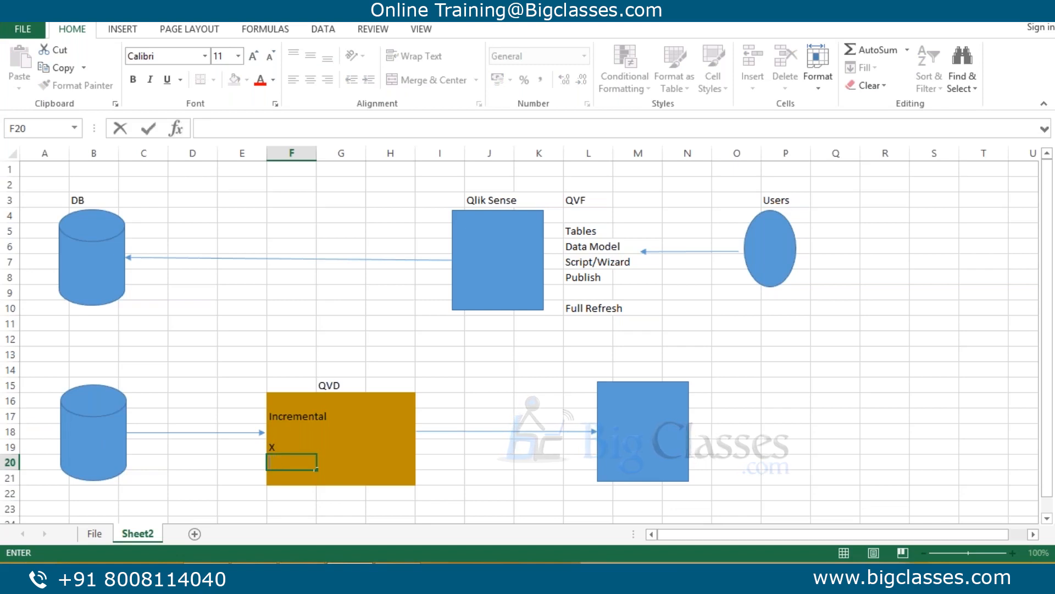
type(" News")
key("Return")
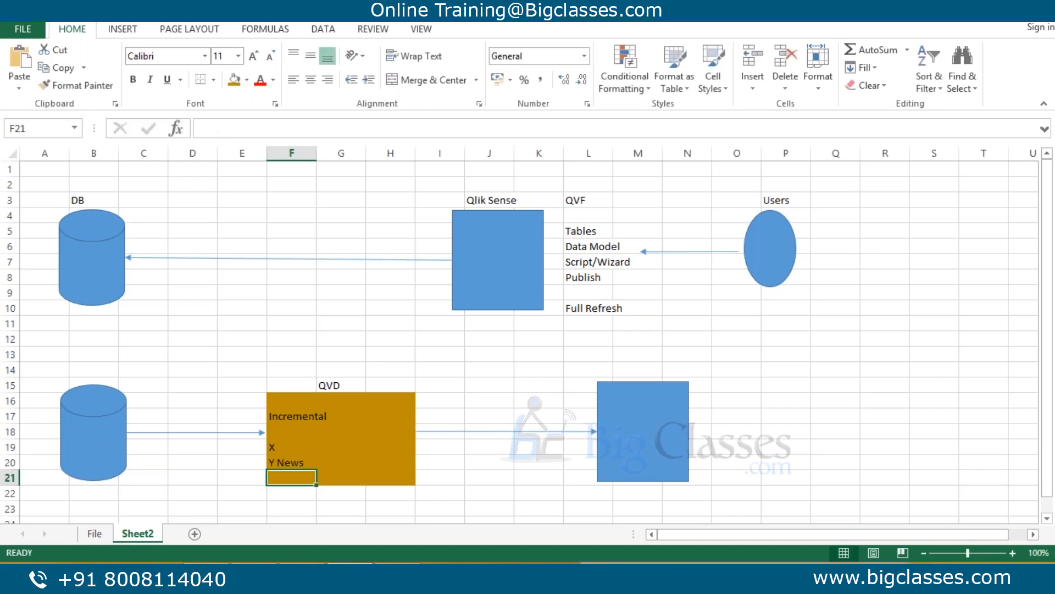
double_click(297, 464)
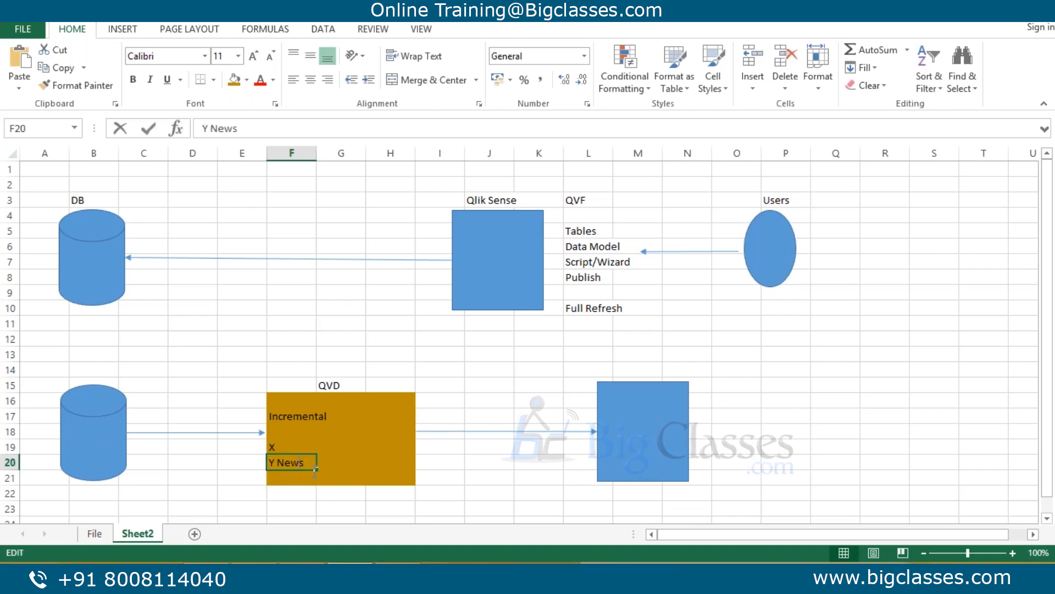
type("Data")
key("Return")
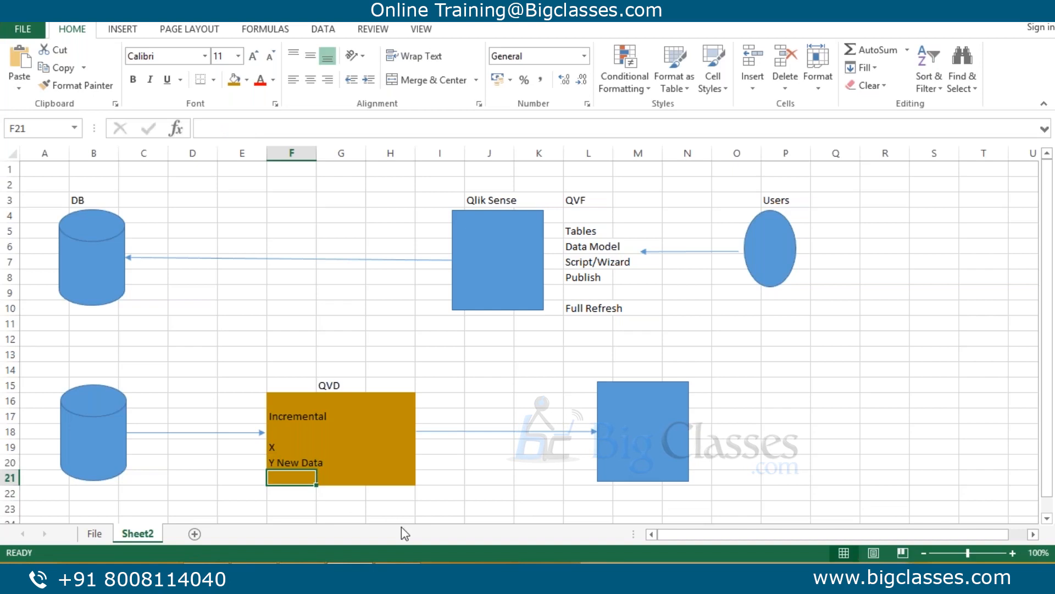
Shrink the lower rectangle to about 1.4 cm high and 1.6 cm wide, and place a duplicate directly below it.
left_click(676, 438)
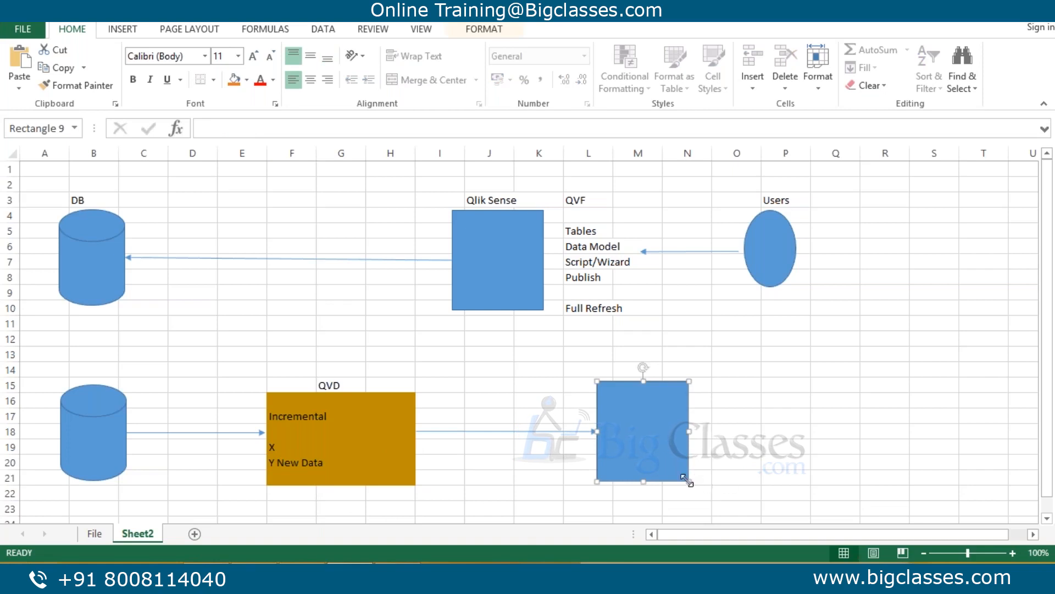
left_click_drag(687, 480, 644, 422)
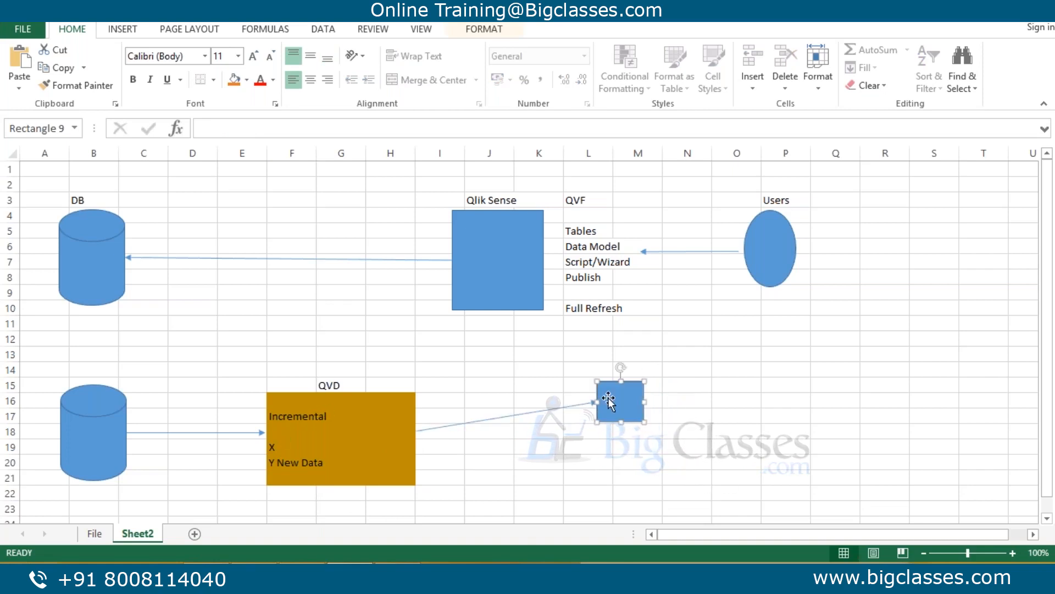
key("ctrl+d")
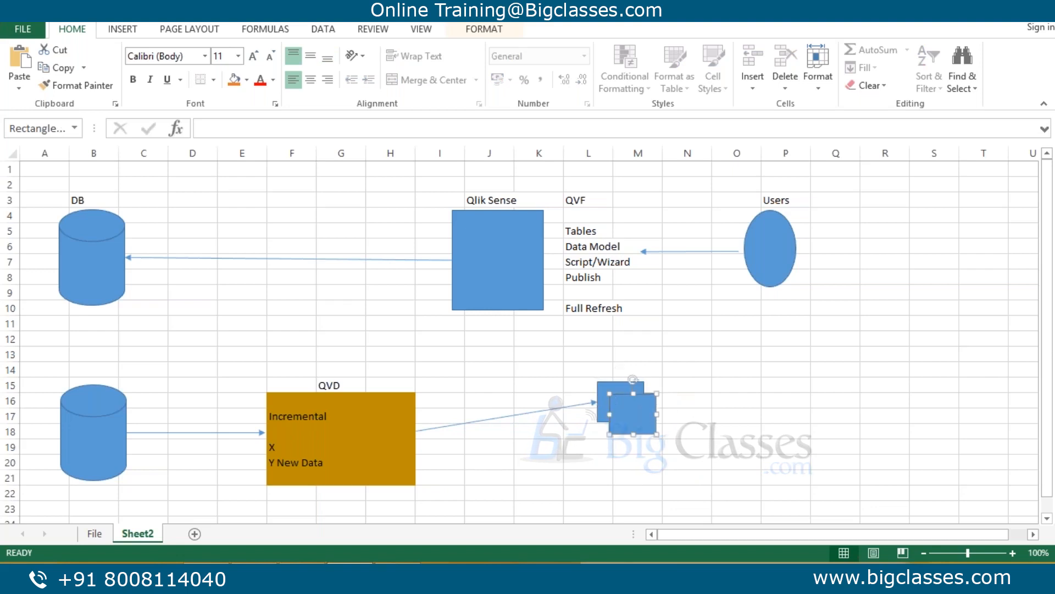
left_click_drag(630, 411, 622, 447)
Draw a straight arrow about 6 cm wide from the QVD block to the second small square.
left_click(413, 386)
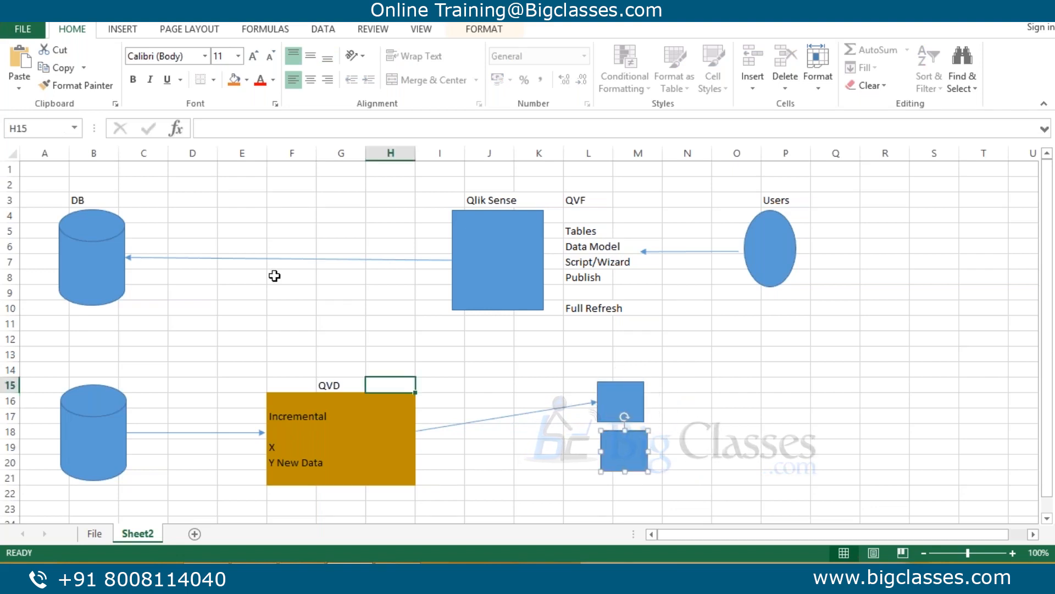
left_click(132, 29)
left_click(241, 50)
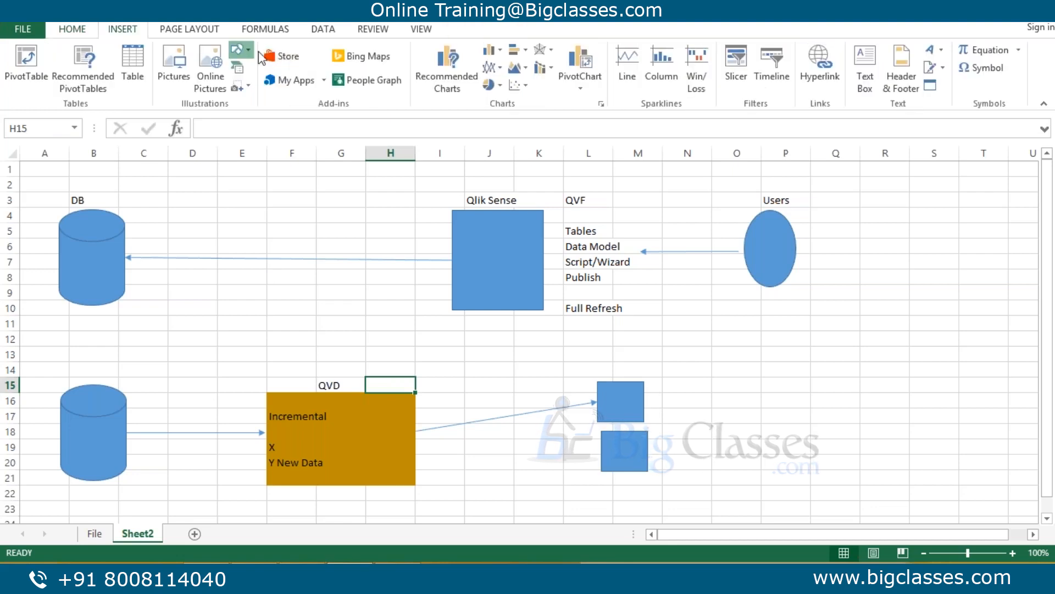
left_click(271, 81)
left_click_drag(419, 435, 591, 447)
Duplicate the second square to around columns K and L in rows 20 to 22 and draw an arrow to it from the QVD block.
left_click(625, 448)
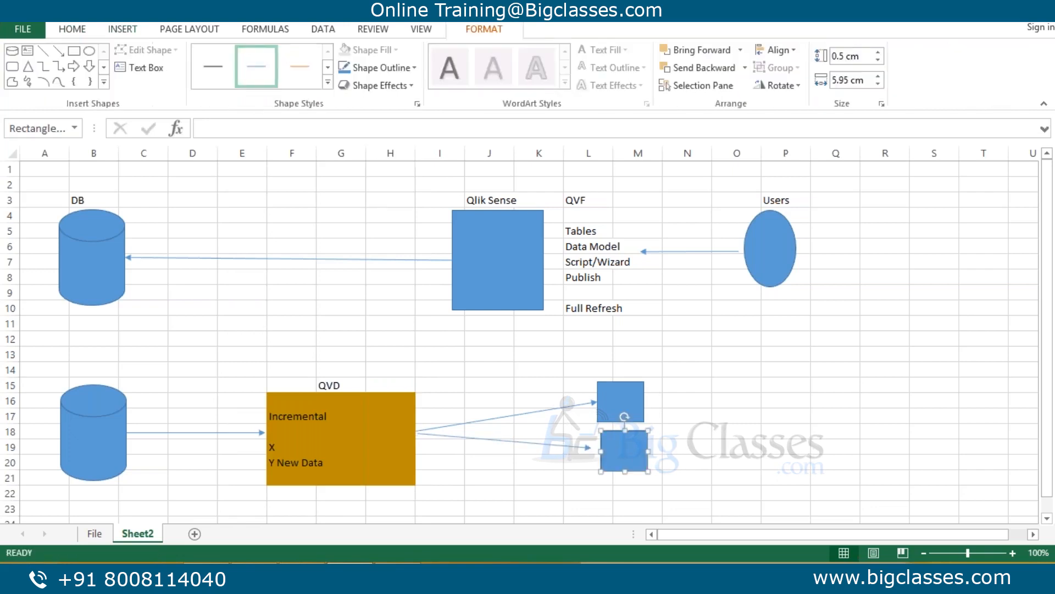
key("ctrl+d")
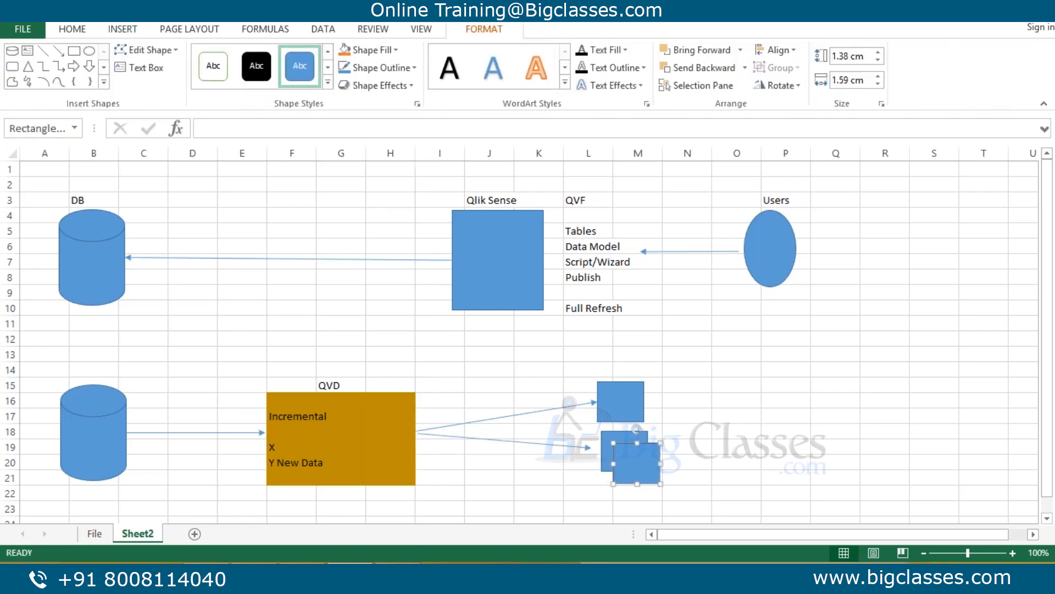
left_click_drag(637, 463, 567, 471)
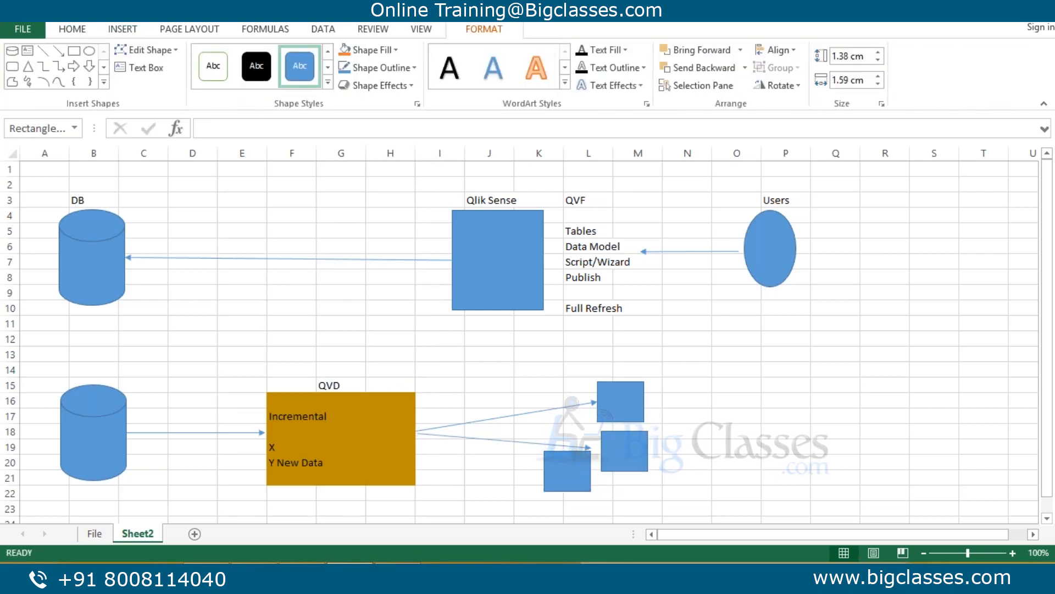
left_click(58, 51)
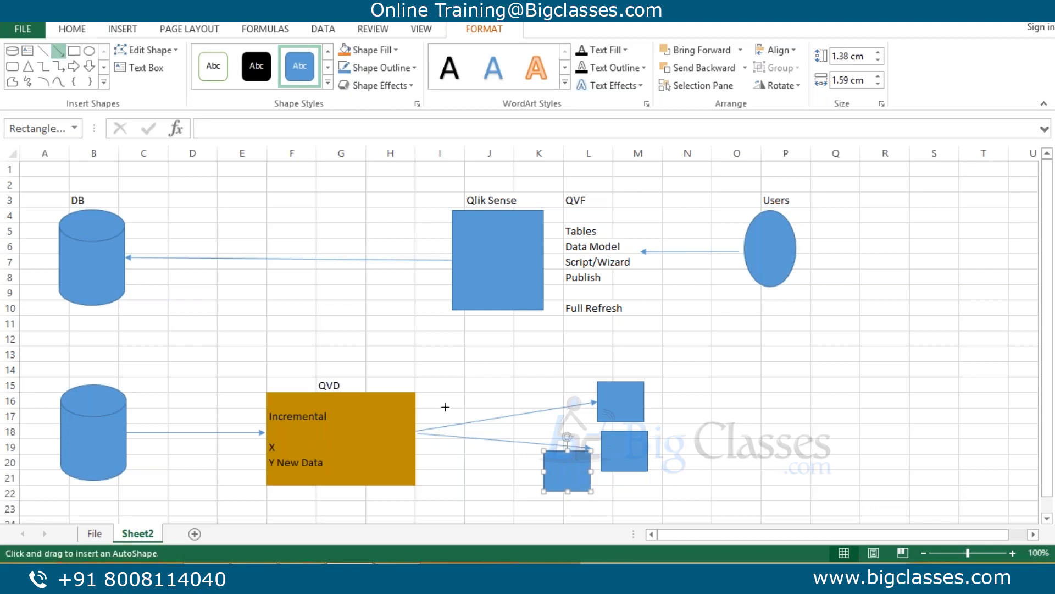
mouse_move(417, 434)
left_mouse_down()
mouse_move(554, 473)
mouse_move(536, 468)
left_mouse_up()
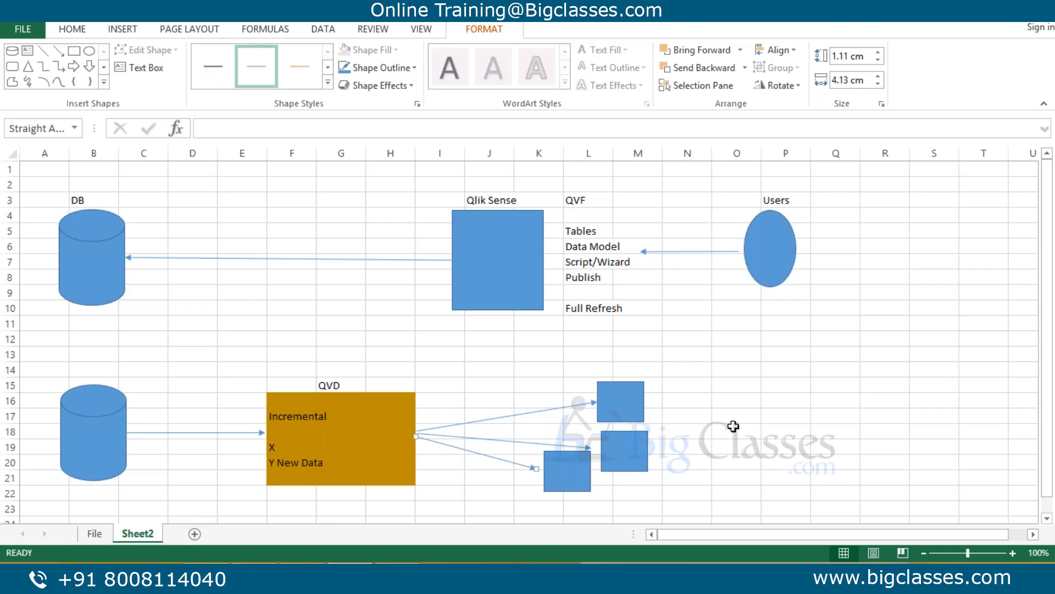
Examine the QVD block and the three small squares that it feeds.
scroll(729, 421, "down", 1)
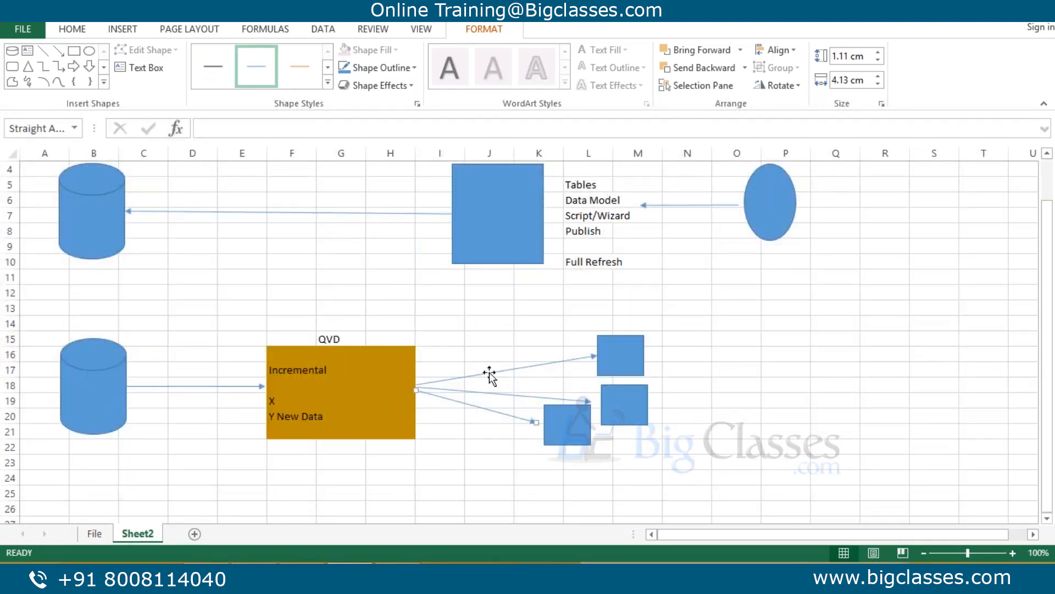
left_click(810, 367)
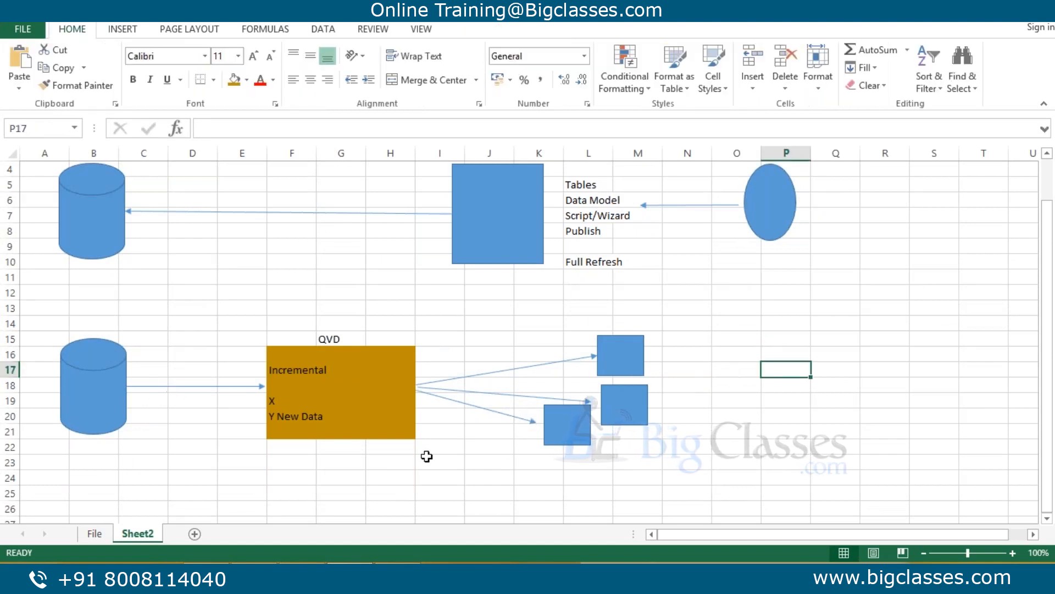
scroll(426, 457, "down", 1)
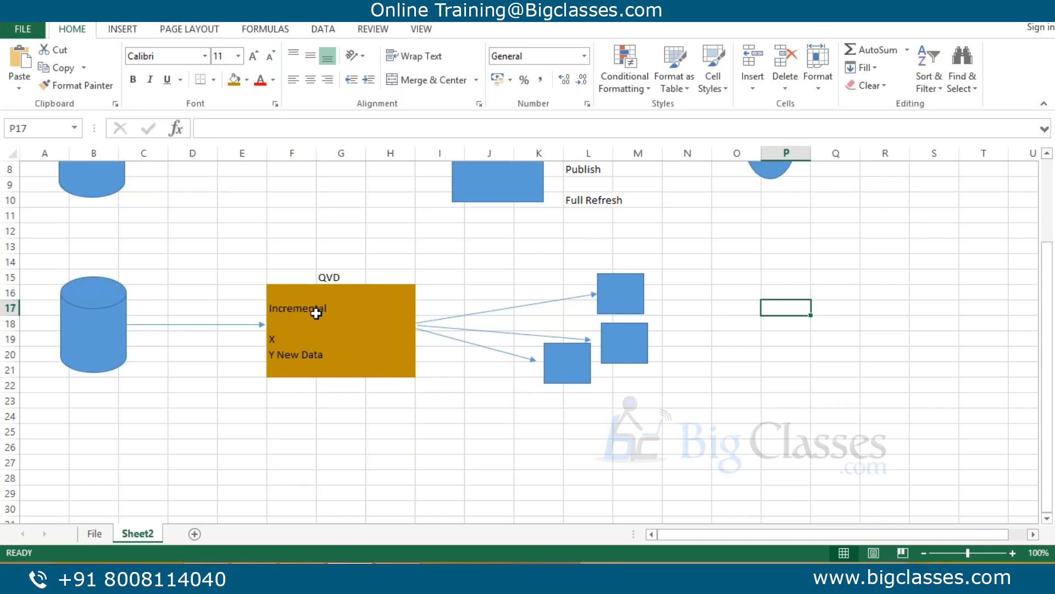
left_click_drag(248, 266, 431, 388)
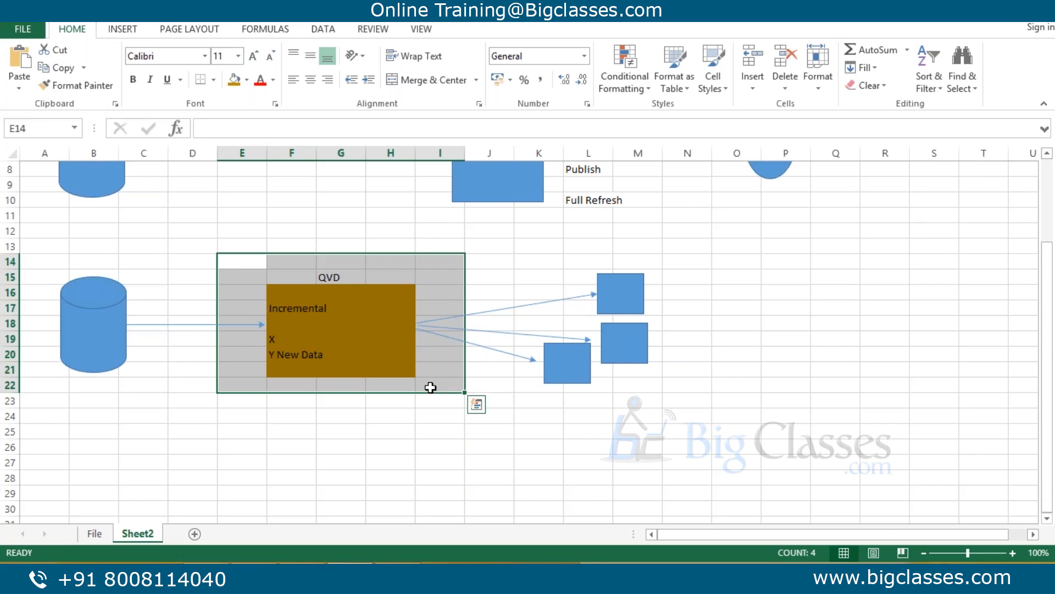
left_click(428, 385)
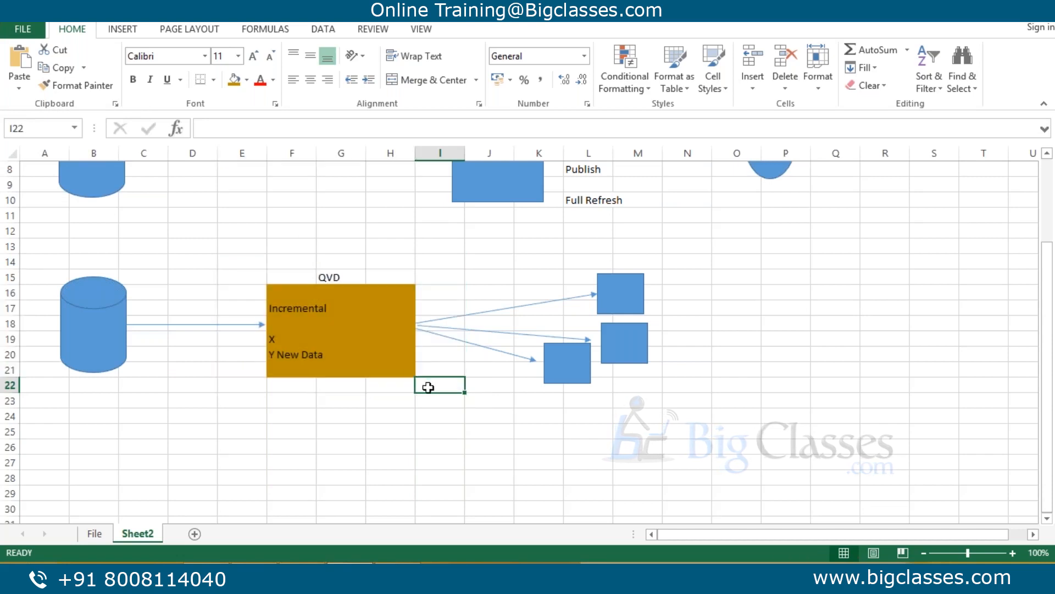
left_click_drag(580, 255, 663, 379)
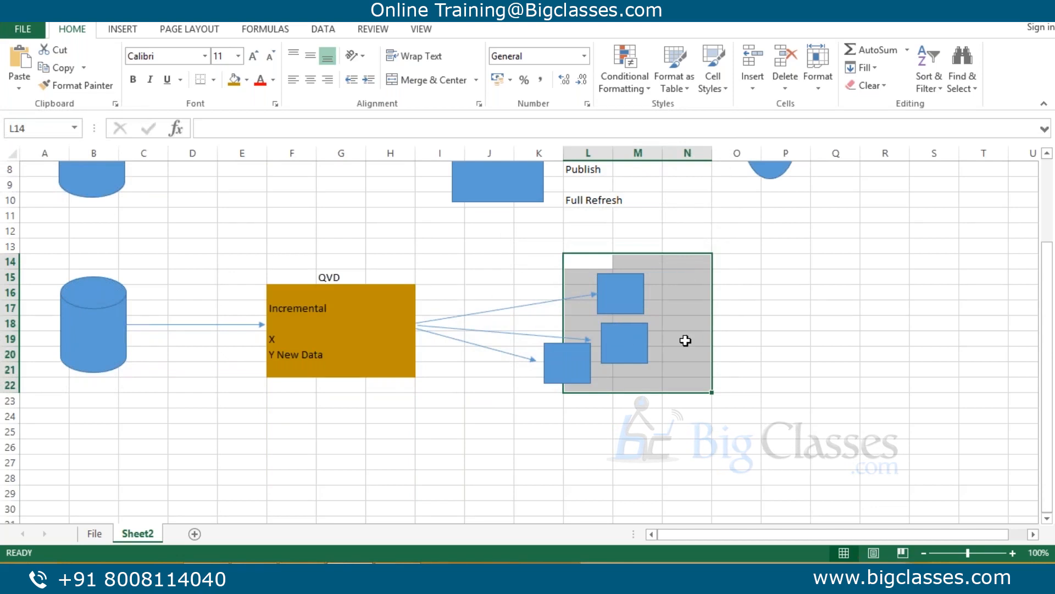
left_click(645, 265)
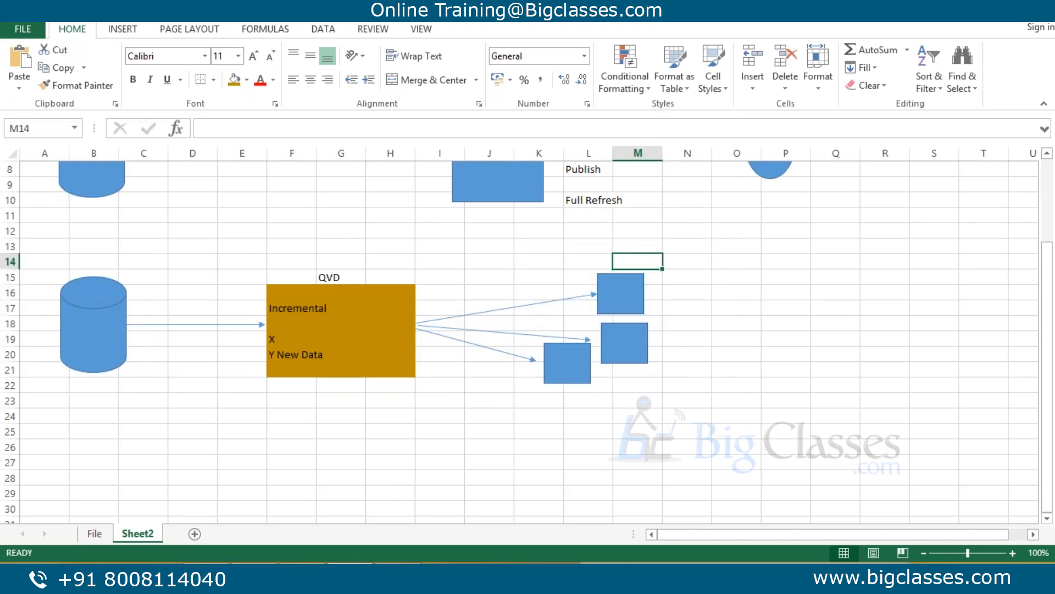
Enter RAM in cell L14 as the label above the three small squares.
left_click(572, 261)
type("RAM")
key("Return")
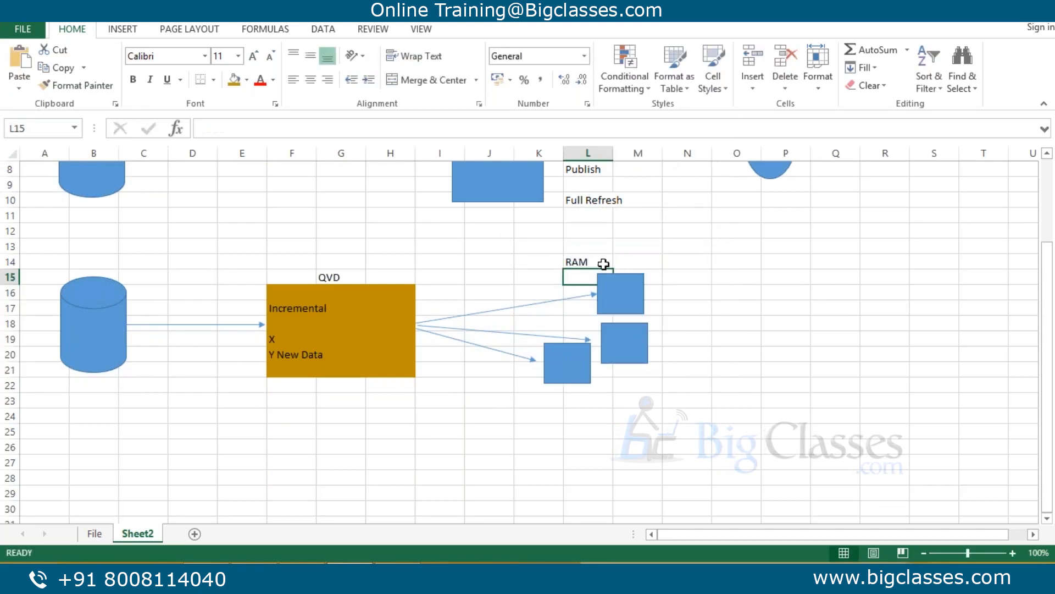
left_click_drag(516, 252, 660, 419)
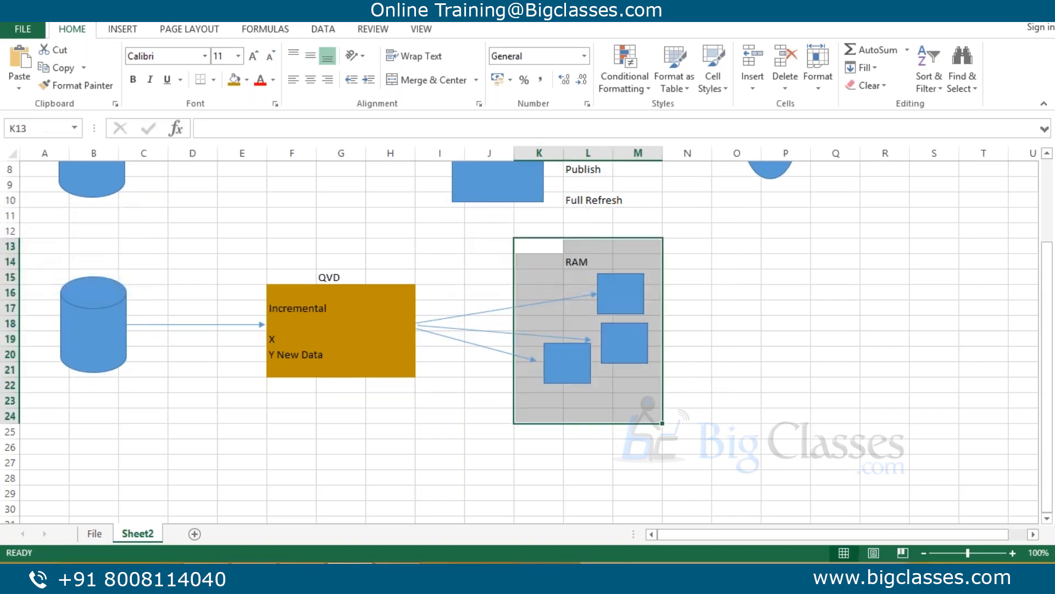
Enter Users in cell O15 and place a copy of the upper diagram's users ellipse beneath it in rows 16 to 21.
left_click(732, 275)
type("Users")
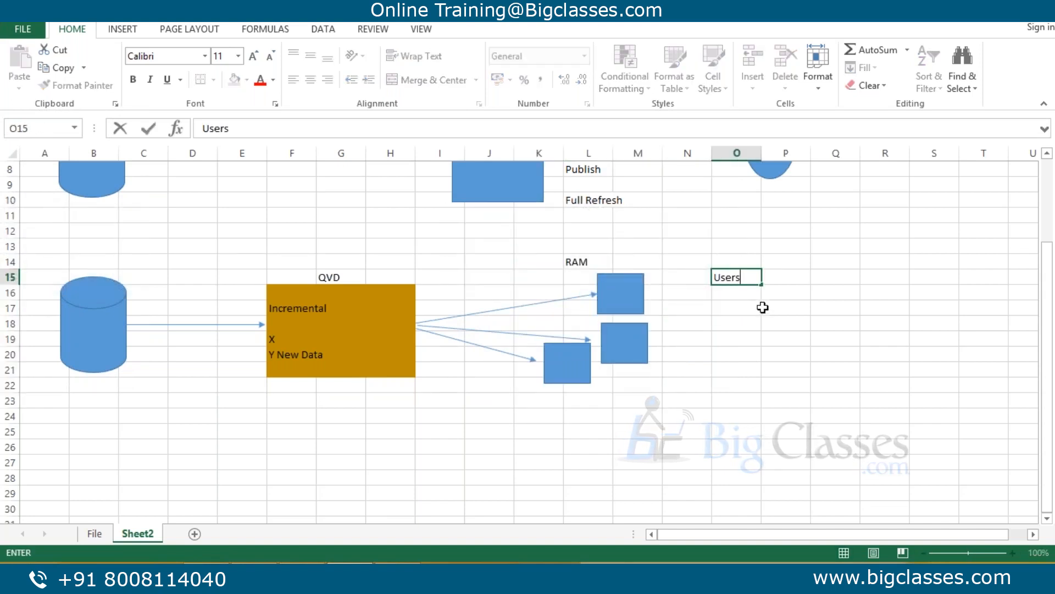
left_click(772, 170)
key("Scroll_Lock")
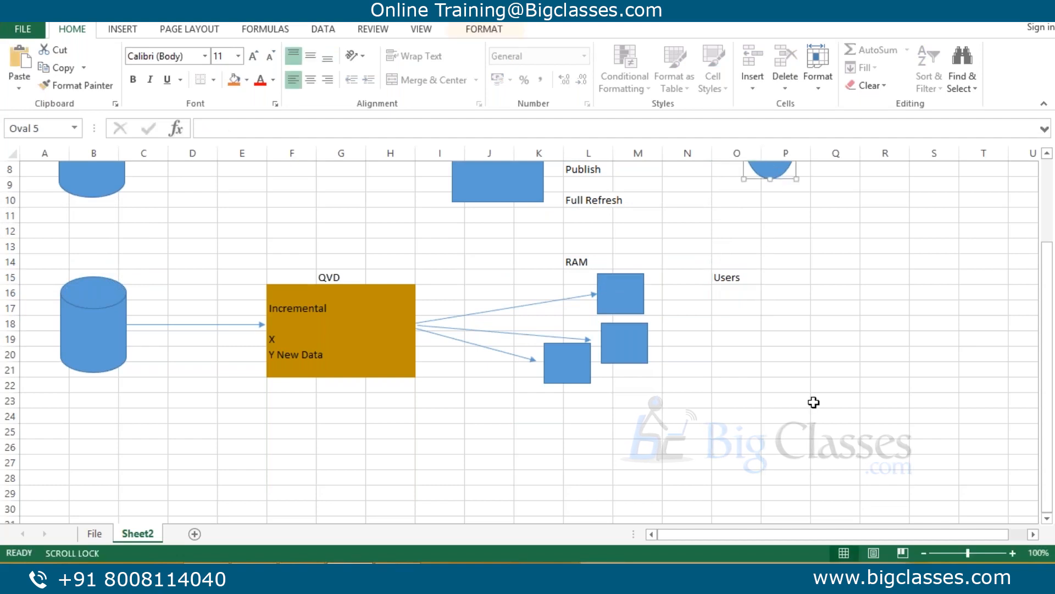
key("ctrl+c")
key("ctrl+v")
left_click_drag(794, 191, 748, 358)
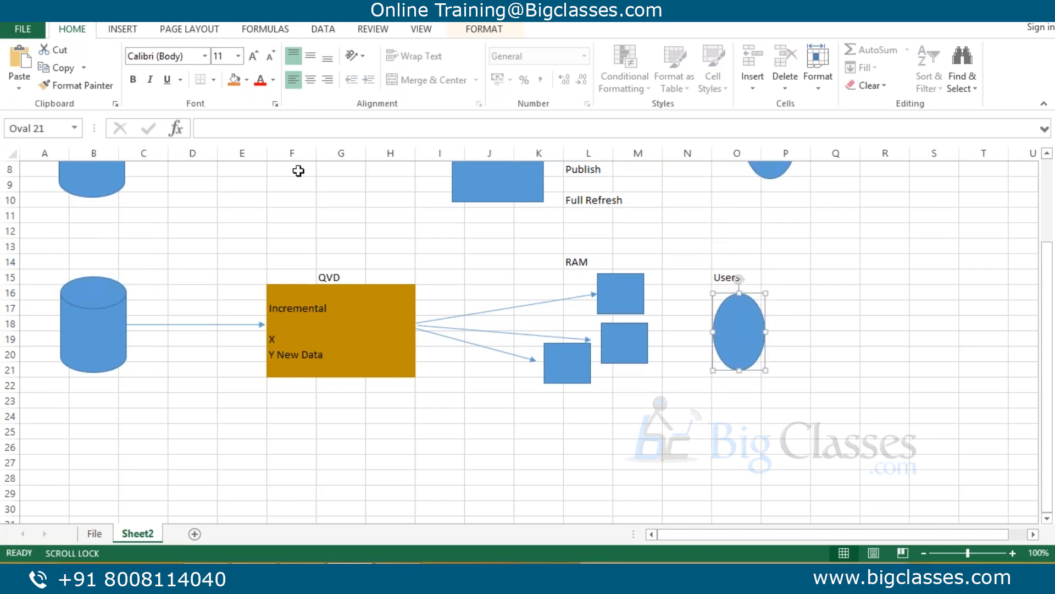
Draw a straight arrow about 1.8 cm wide from the lower users ellipse to the small squares under RAM.
left_click(137, 31)
left_click(251, 50)
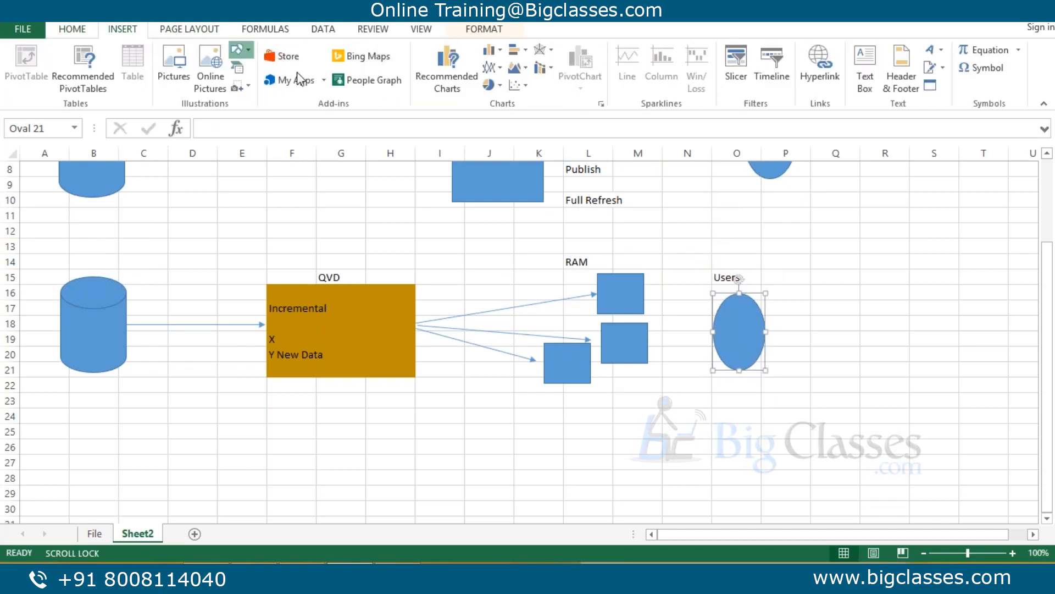
left_click(295, 75)
left_click_drag(708, 324, 656, 322)
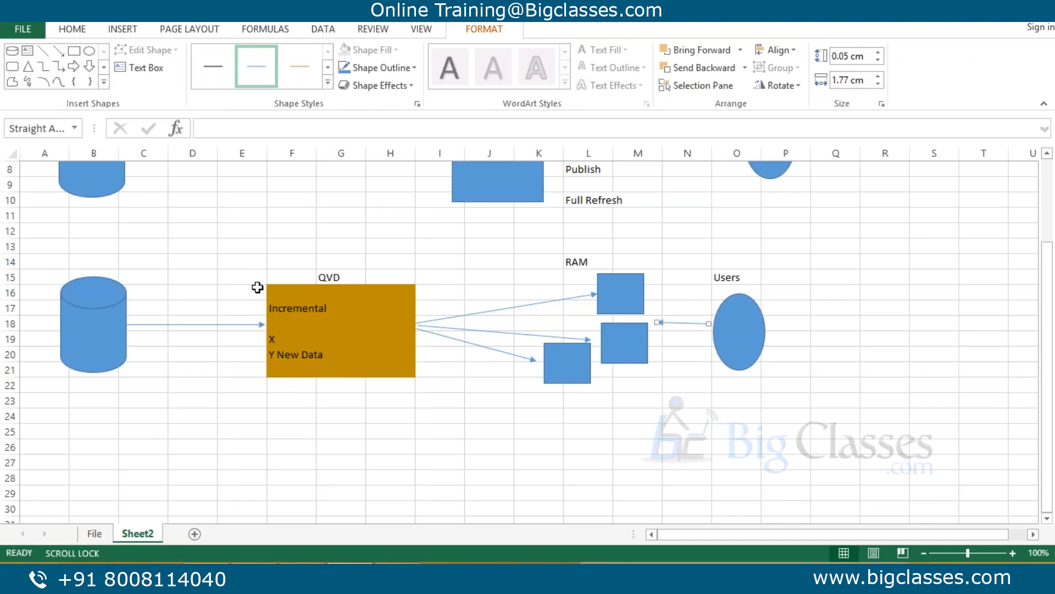
Examine the lower diagram's flow from the database through the QVD block to the RAM squares.
left_click_drag(249, 265, 431, 403)
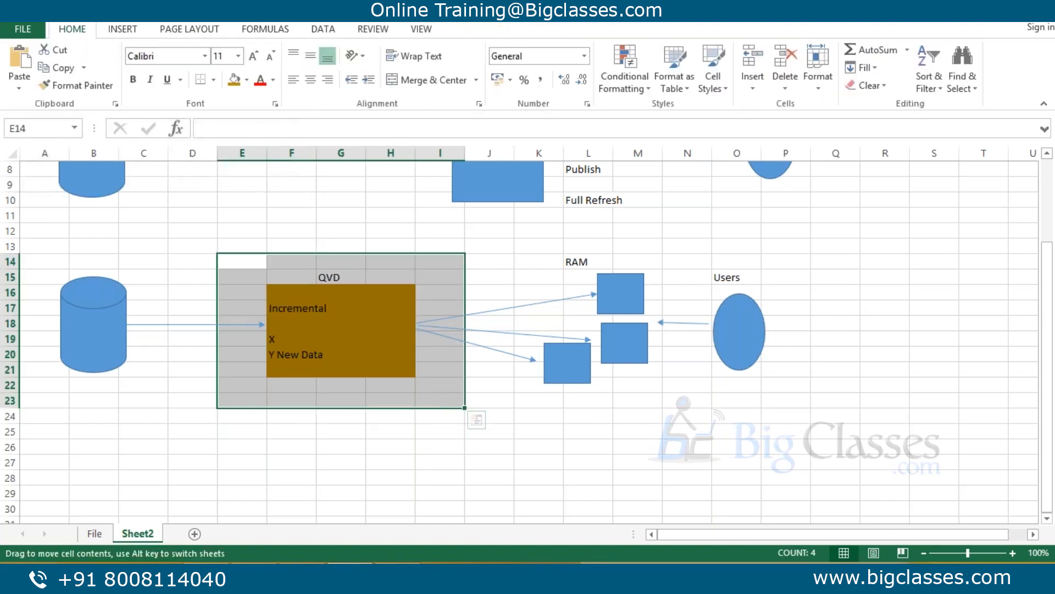
left_click(247, 235)
left_click_drag(234, 264, 433, 395)
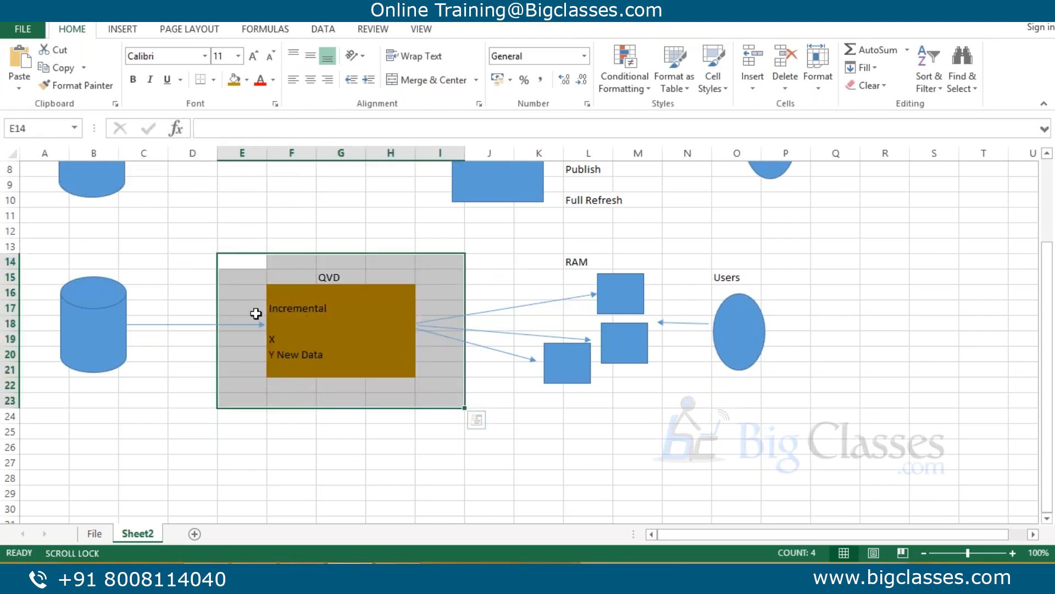
left_click_drag(61, 256, 136, 400)
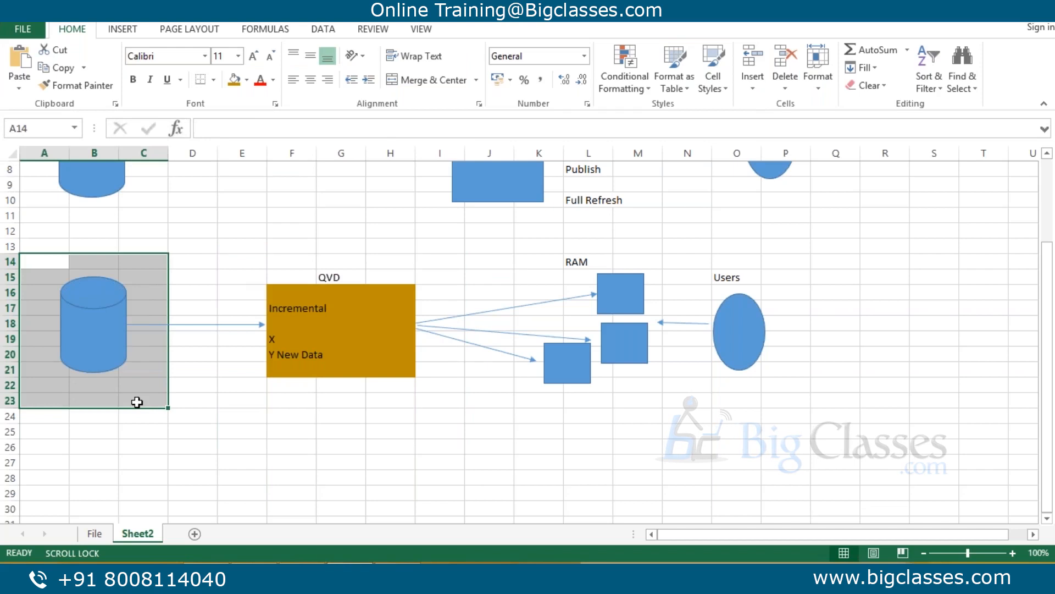
left_click_drag(278, 259, 415, 417)
left_click_drag(522, 247, 650, 404)
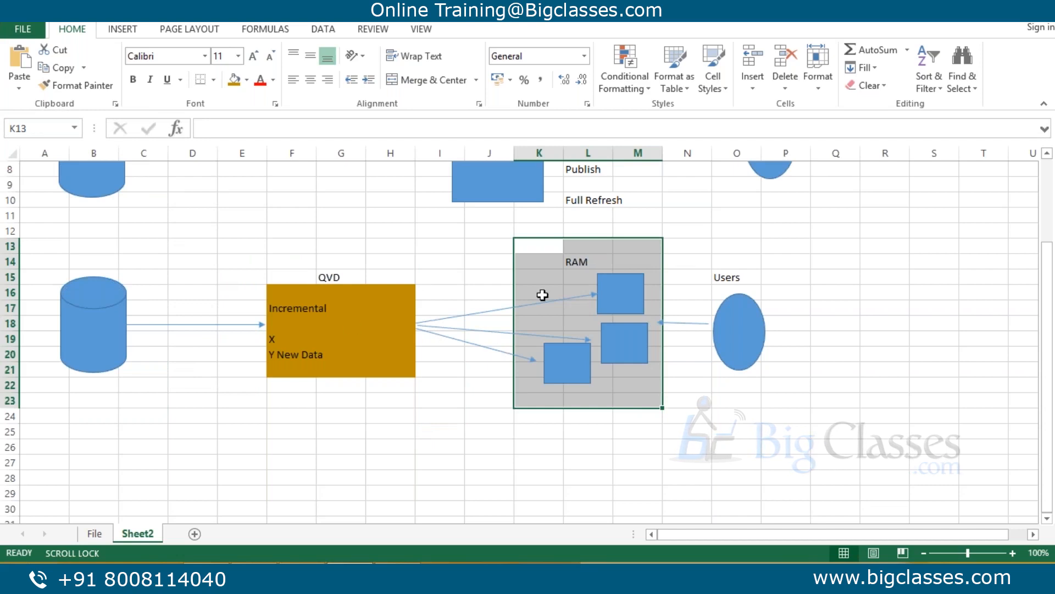
left_click(620, 289)
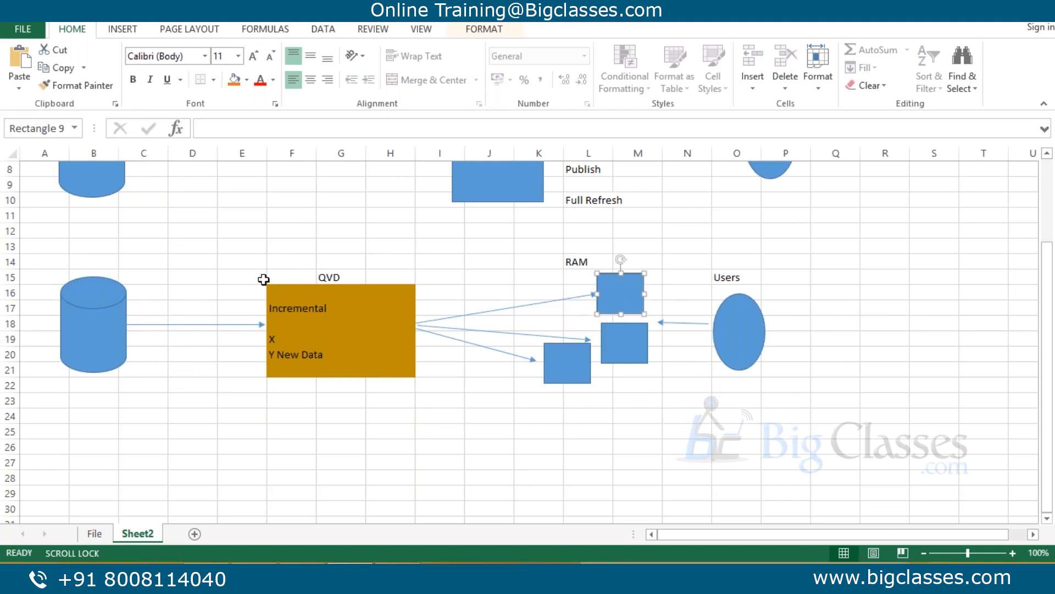
left_click_drag(264, 279, 417, 393)
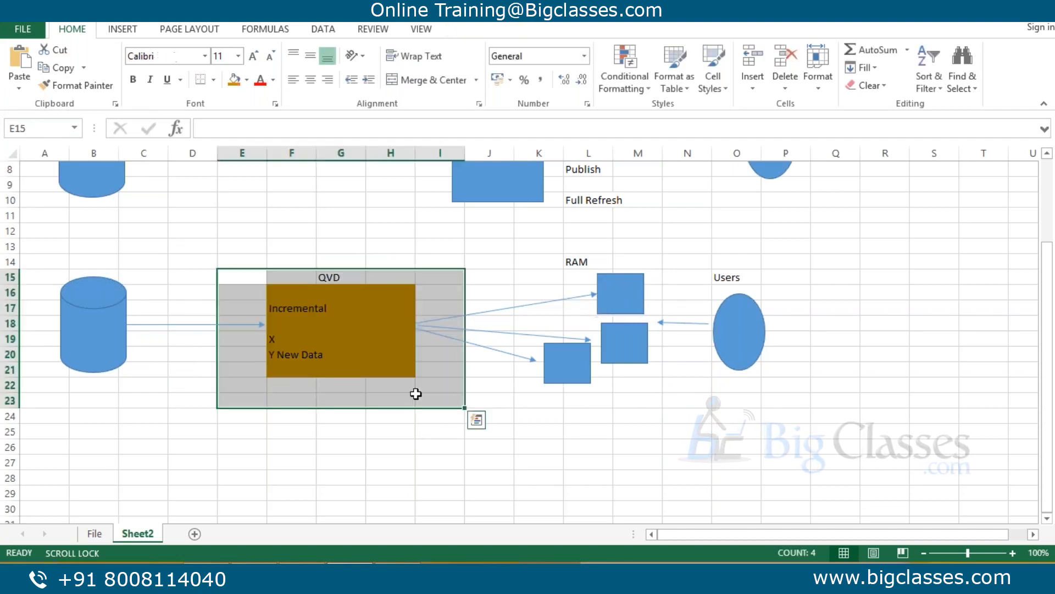
left_click_drag(44, 262, 123, 376)
left_click_drag(272, 262, 448, 406)
left_click(572, 262)
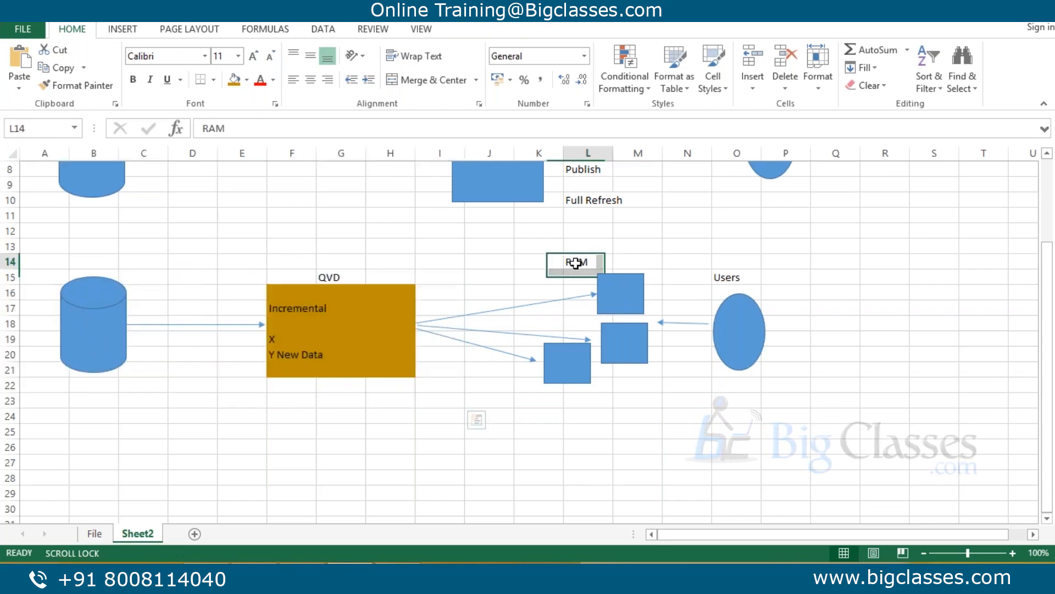
left_click(541, 234)
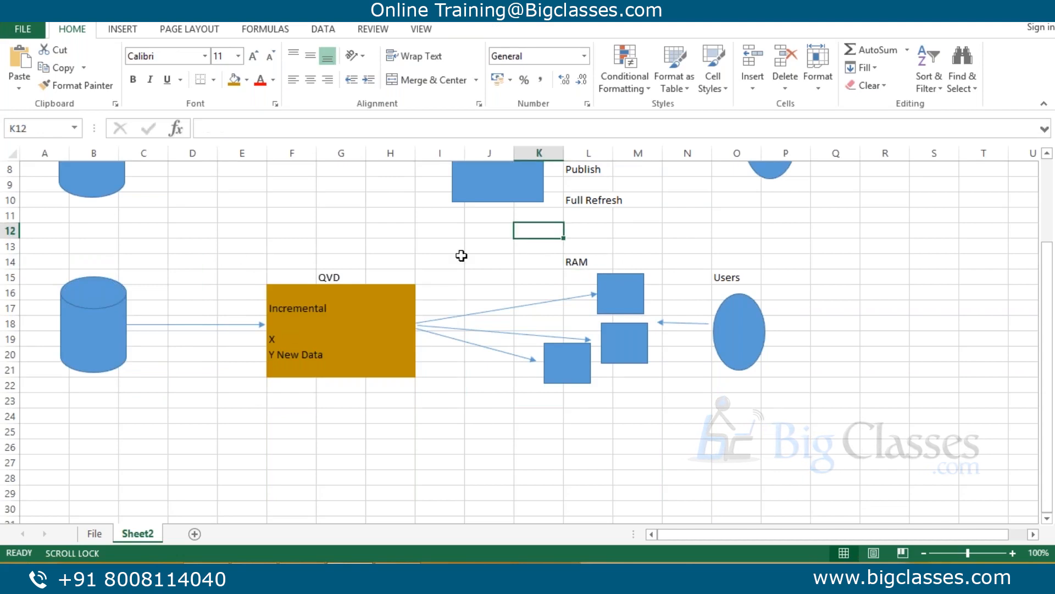
left_click_drag(575, 261, 660, 324)
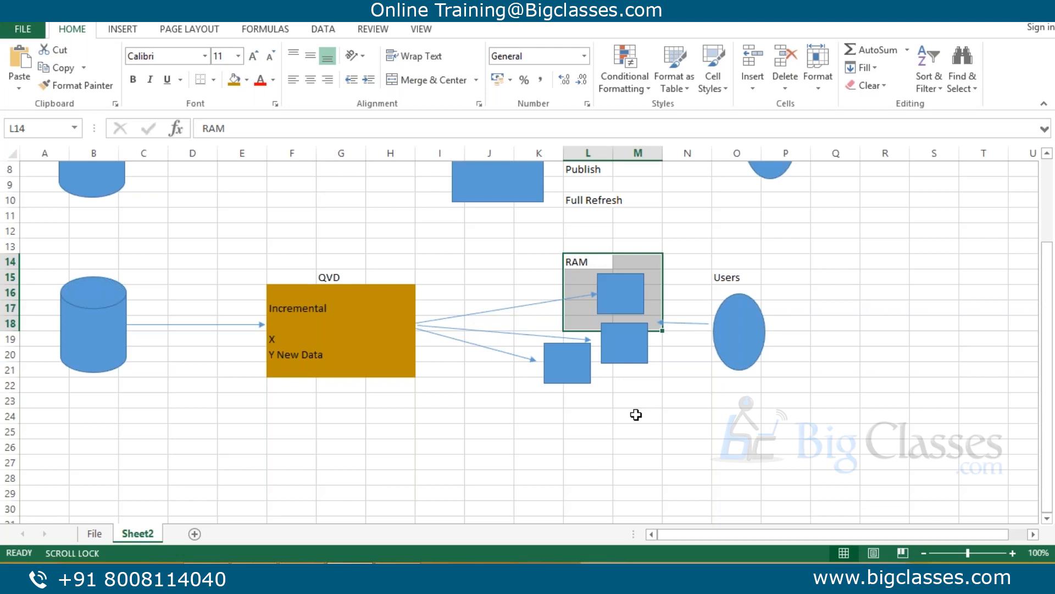
Insert two blank rows at row 12, between the upper and lower diagrams.
scroll(632, 415, "up", 2)
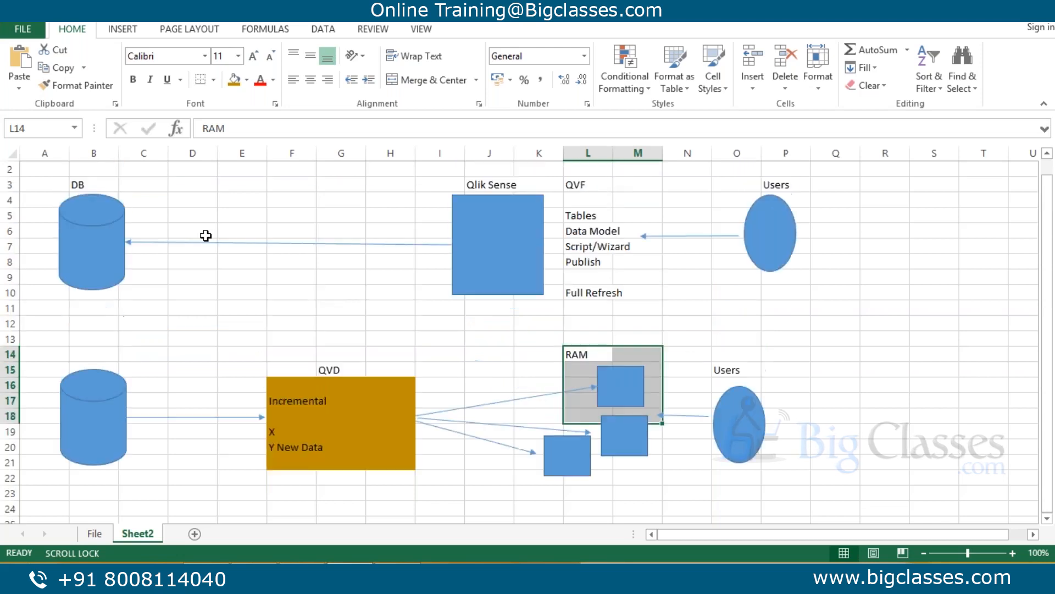
left_click(508, 256)
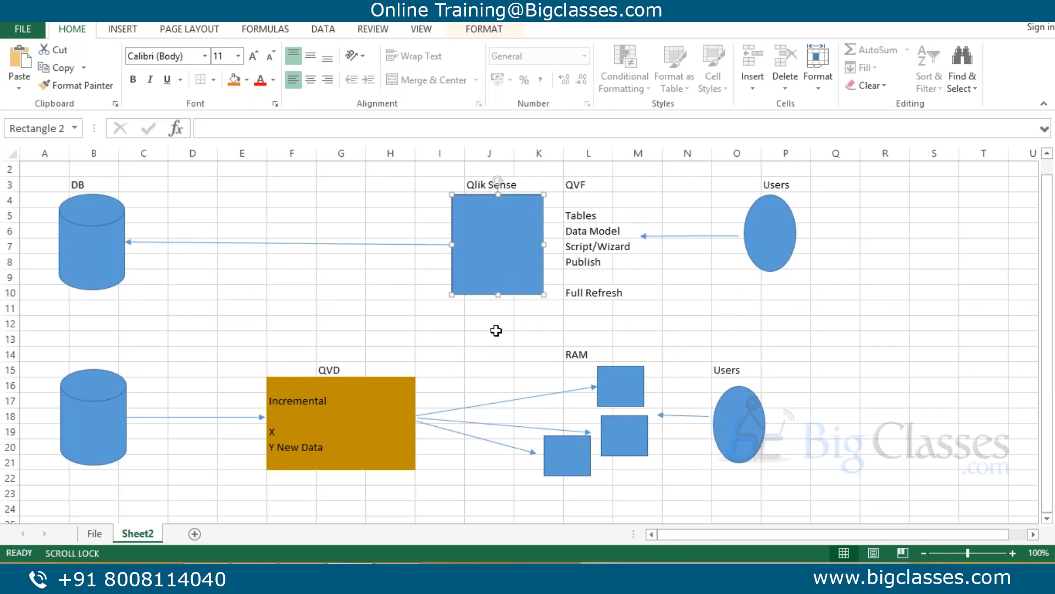
left_click(440, 321)
key("shift+space")
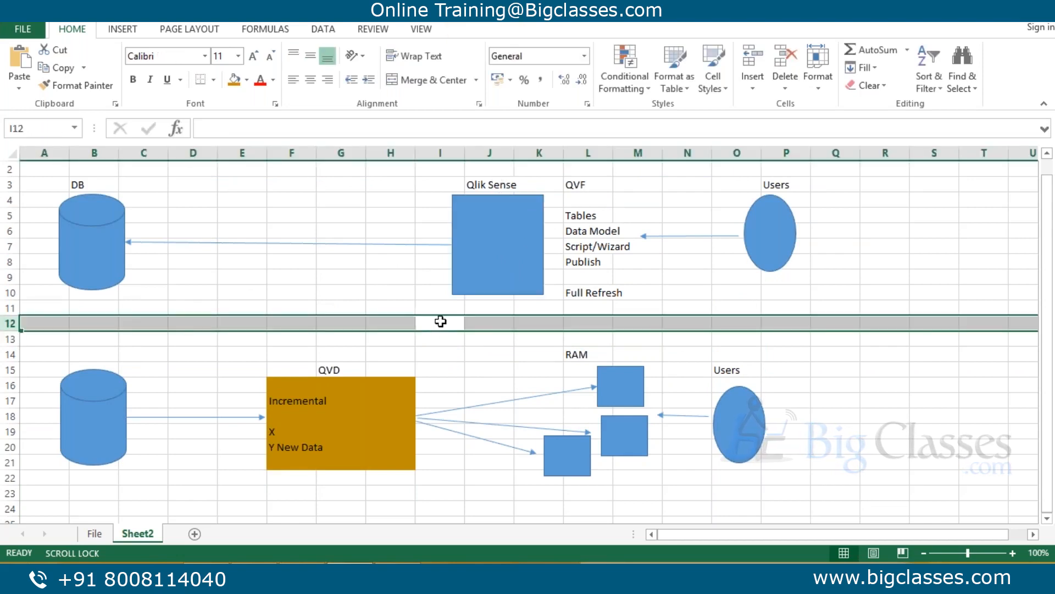
type("=")
key("Escape")
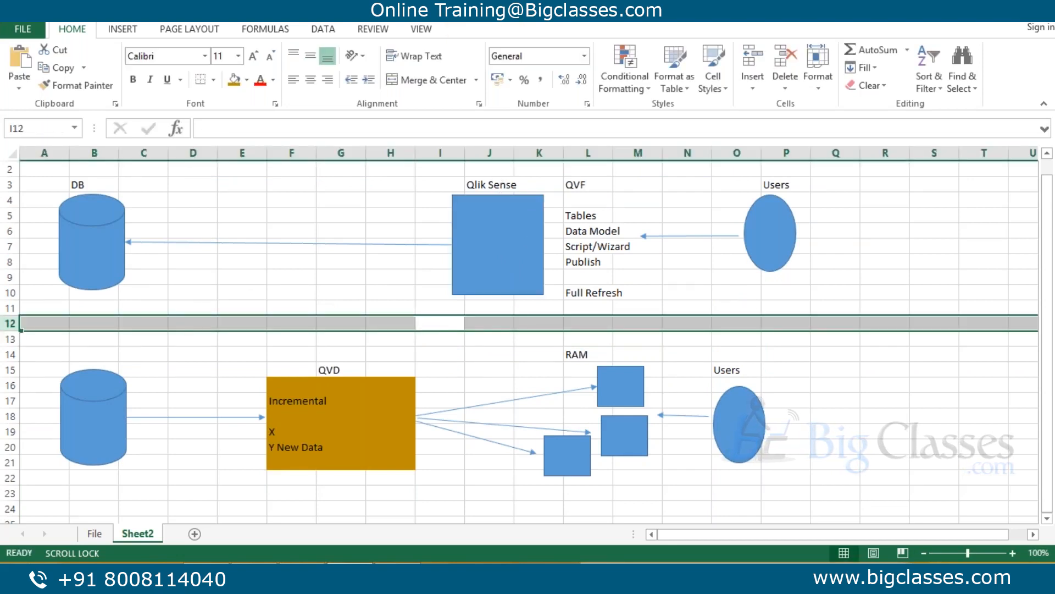
key("ctrl+shift+equal")
key("ctrl+shift+equal")
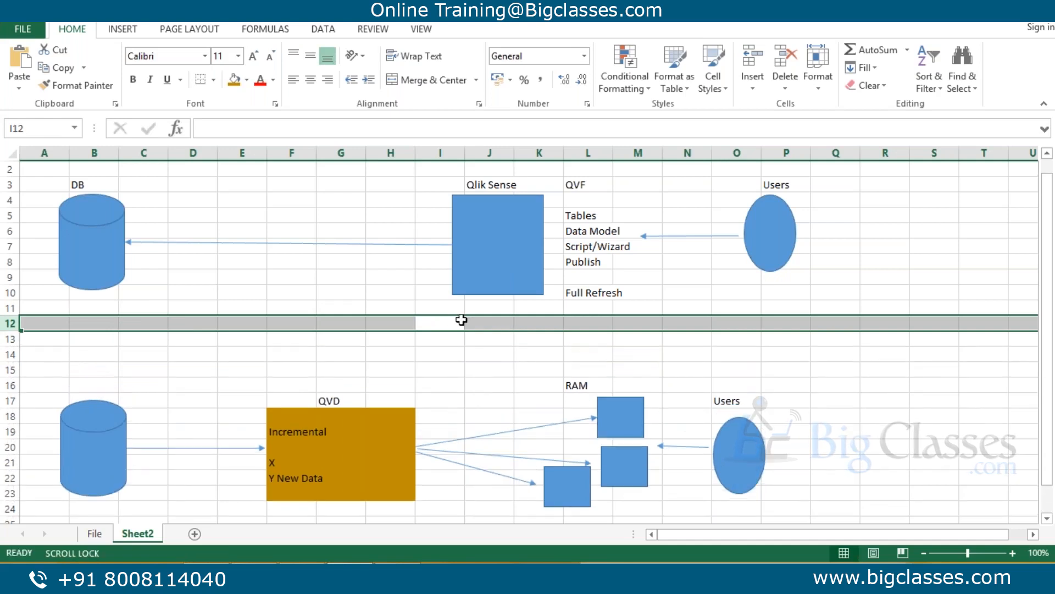
Enter 1 millon in cell I12 below the Qlik Sense block.
left_click(454, 320)
type("1 millon")
left_click(492, 265)
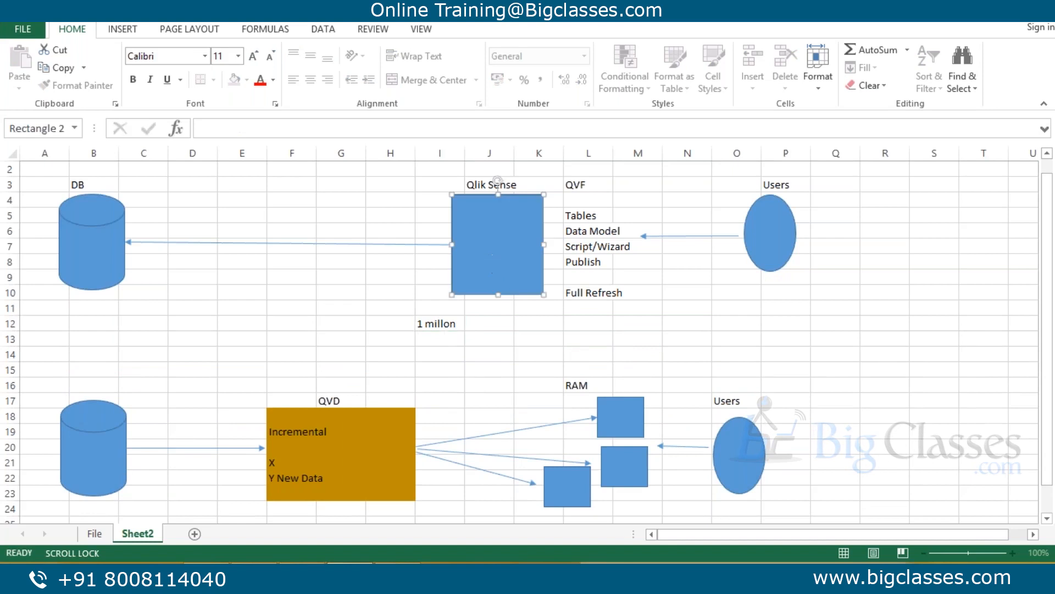
left_click(455, 324)
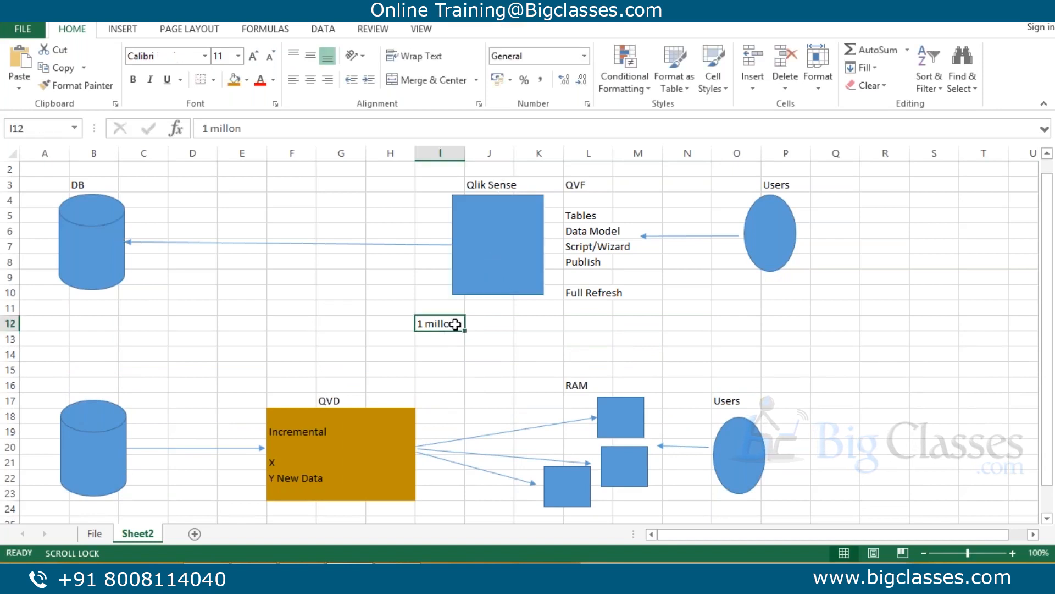
Enter 1.1 million in cell I13 and 1.2 in cell I14.
left_click(463, 343)
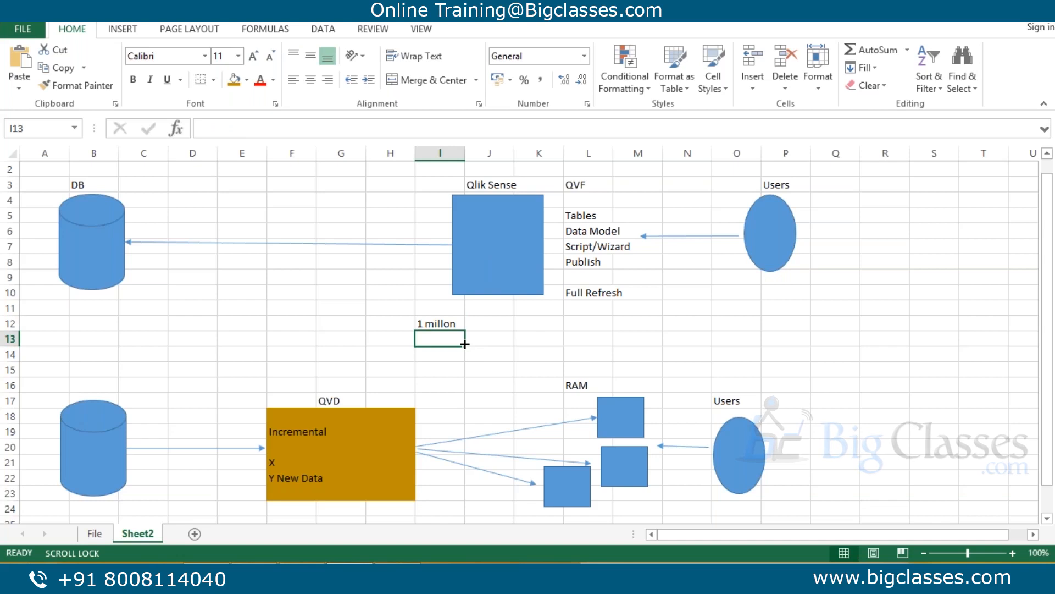
type("1.1 million")
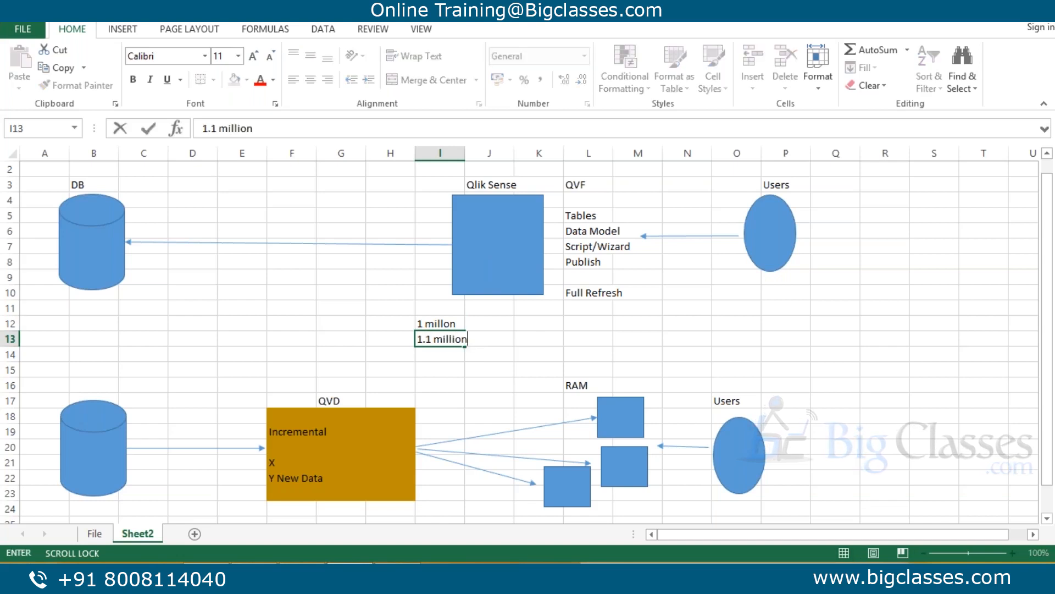
key("Return")
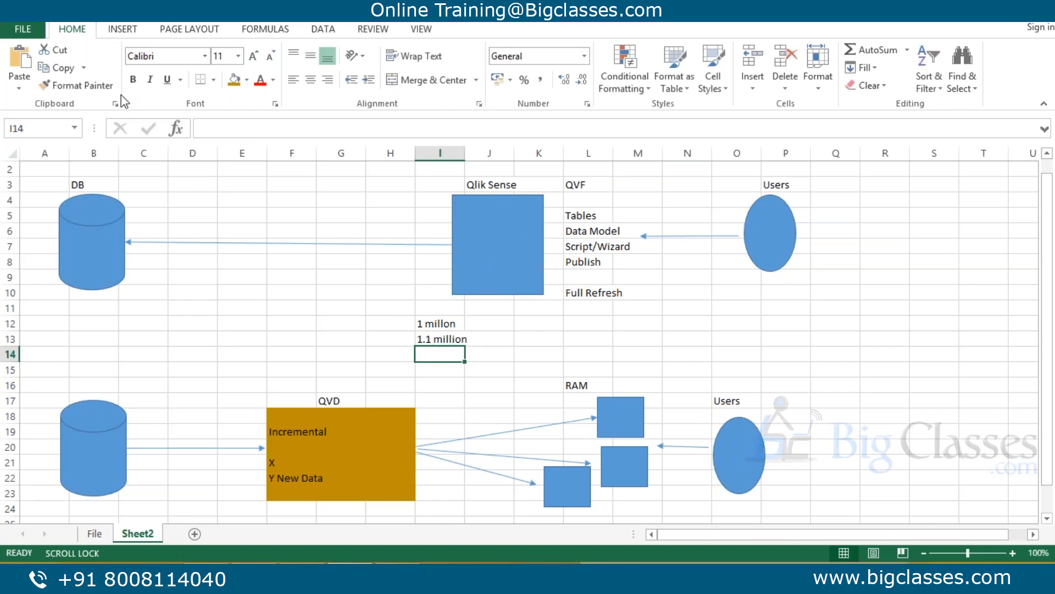
left_click(539, 262)
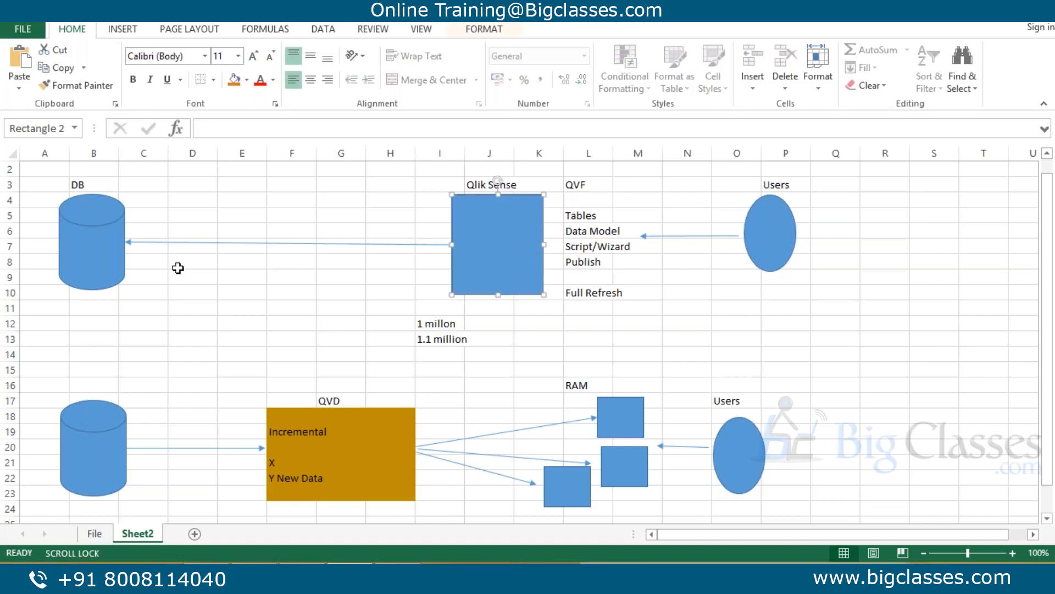
left_click(427, 351)
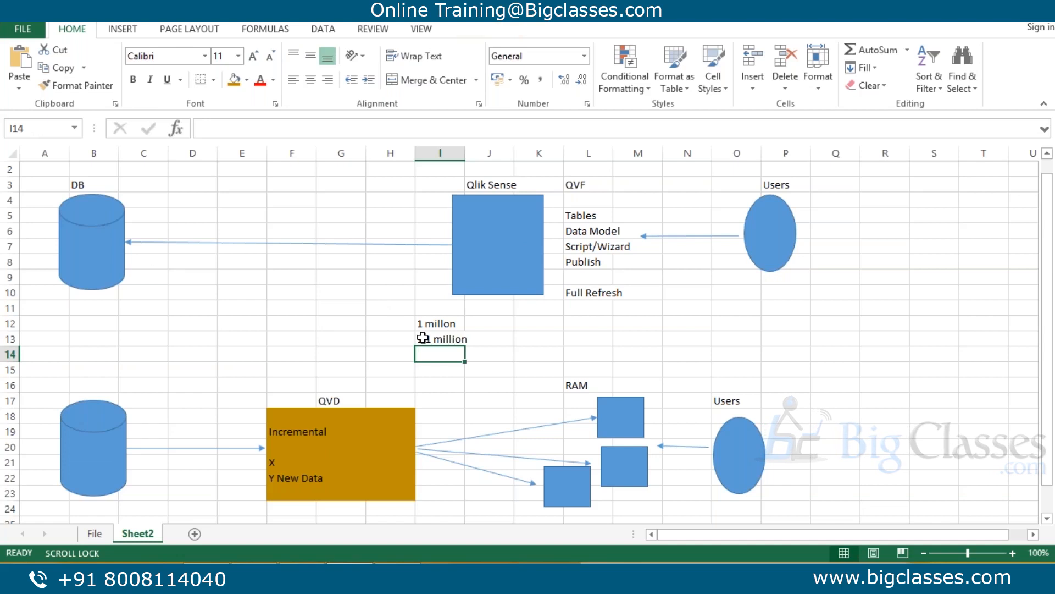
type("1.2")
key("Return")
Clear the contents of cells I13 and I14.
left_click(441, 352)
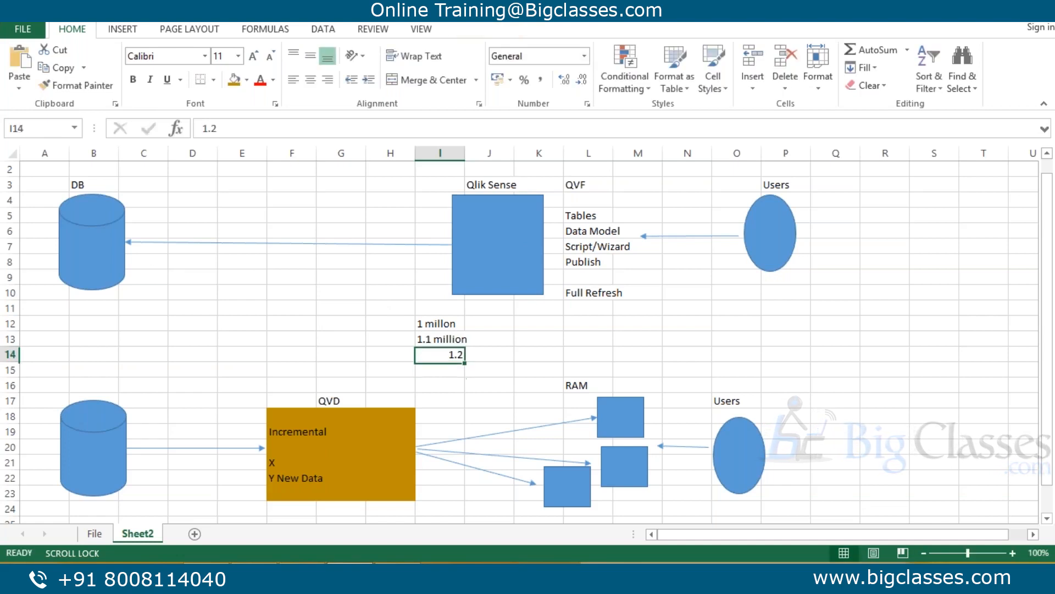
left_click_drag(442, 350, 438, 337)
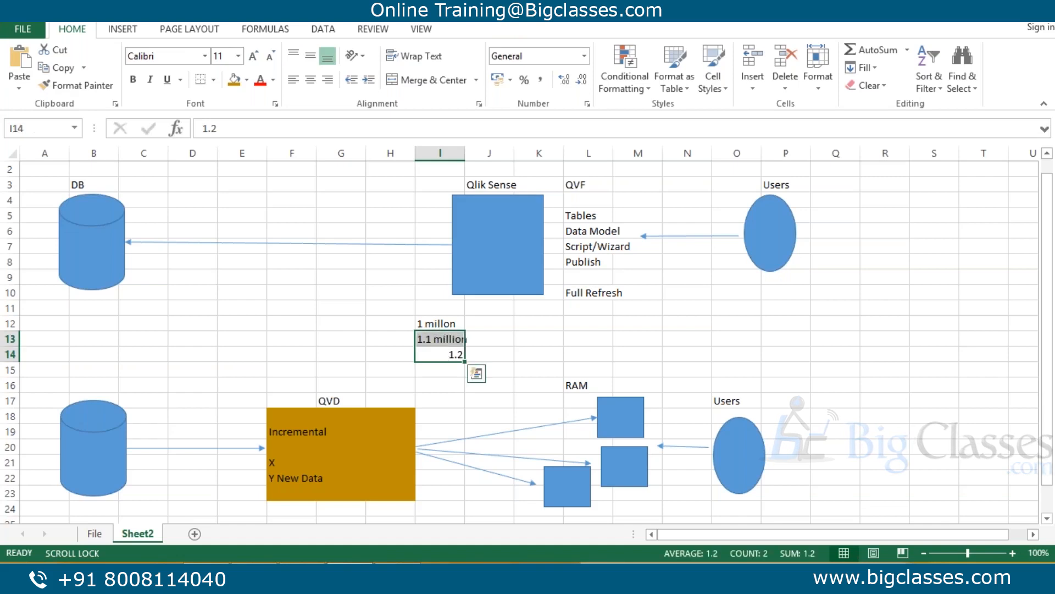
key("Delete")
Enter 1 Million in cell F25 below the QVD block.
scroll(289, 346, "down", 4)
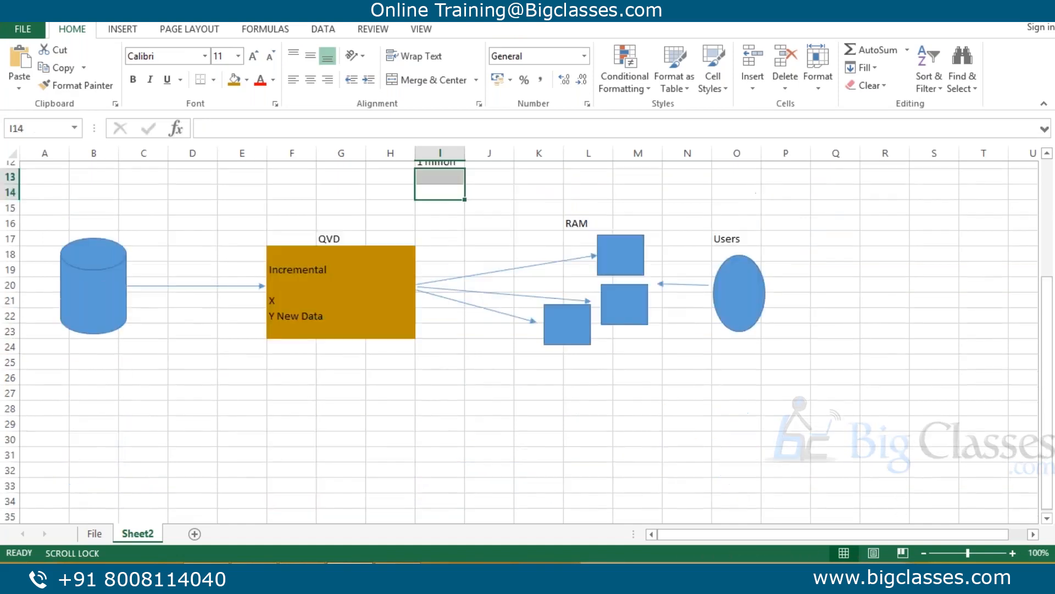
left_click_drag(290, 345, 301, 366)
left_click(301, 357)
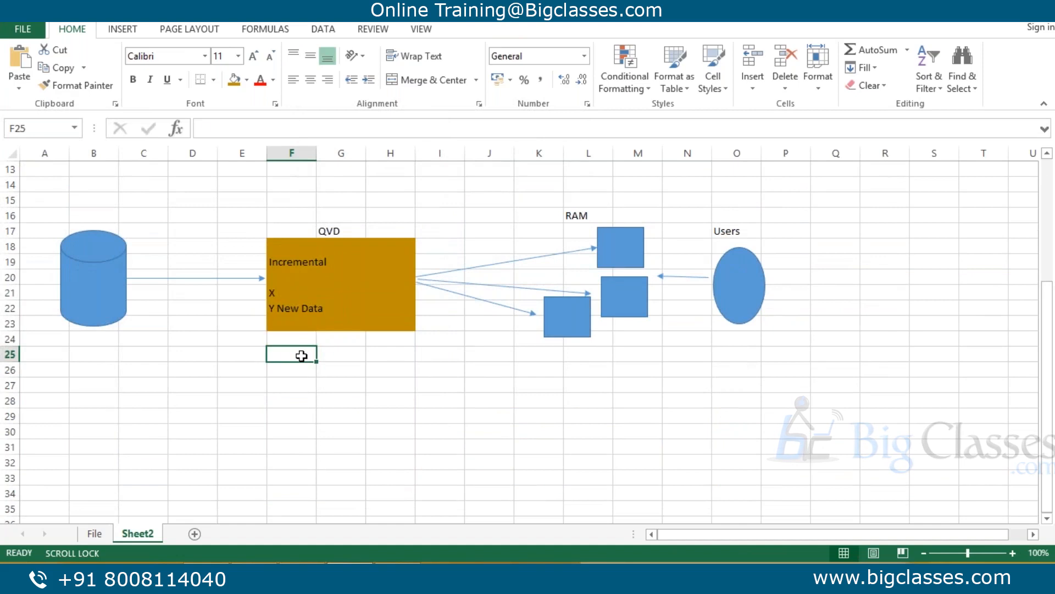
type("1 Million")
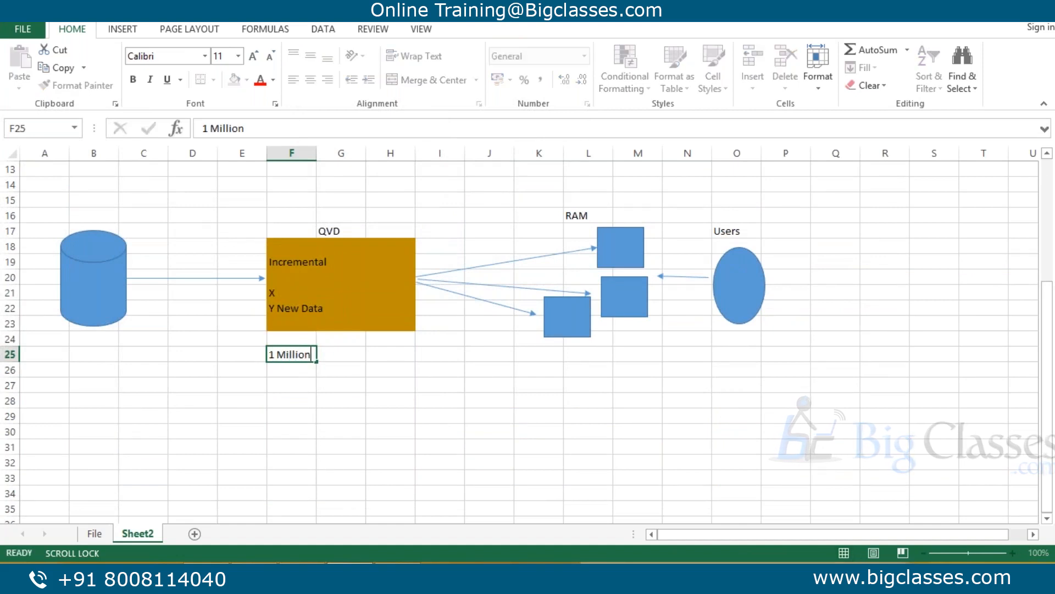
key("Return")
left_click_drag(278, 217, 473, 347)
left_click(290, 376)
type("1.2 ni")
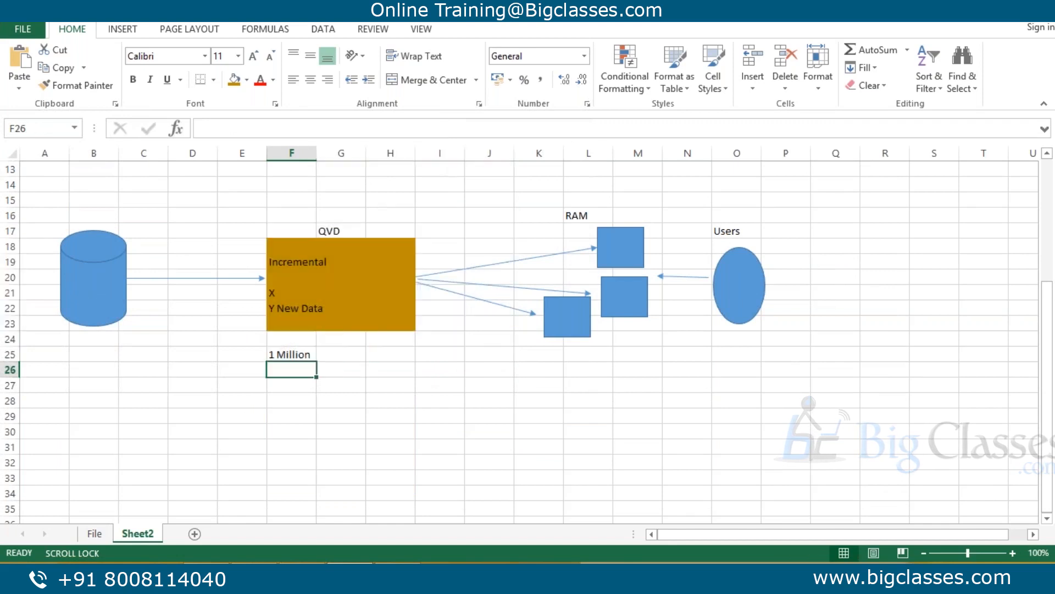
key("BackSpace")
key("BackSpace")
key("BackSpace")
key("BackSpace")
key("BackSpace")
key("BackSpace")
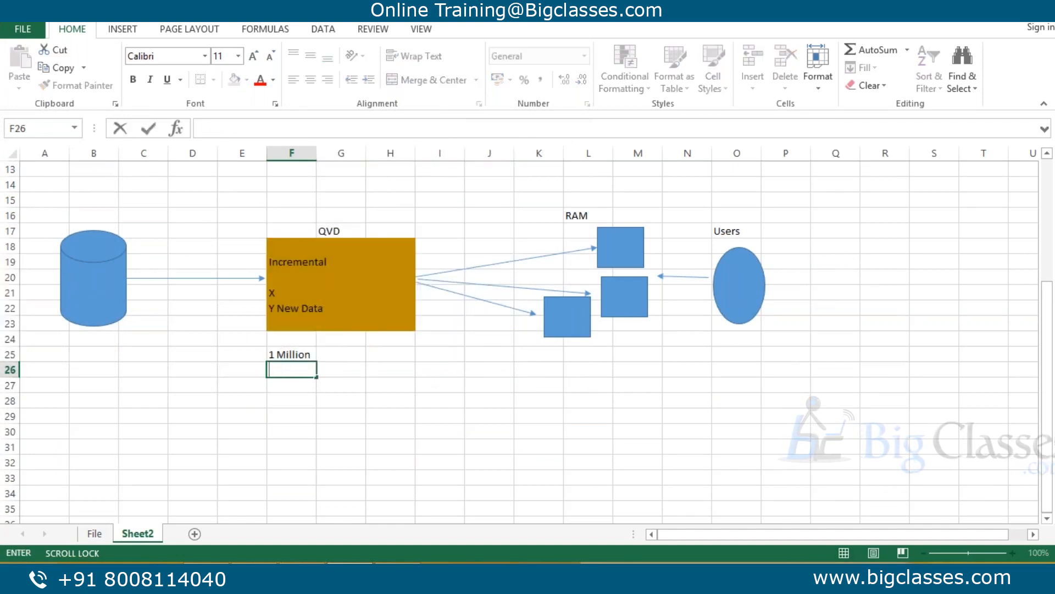
key("Escape")
Enter .1 million in cells D26 and D27, between the database cylinder and the QVD block.
left_click(241, 371)
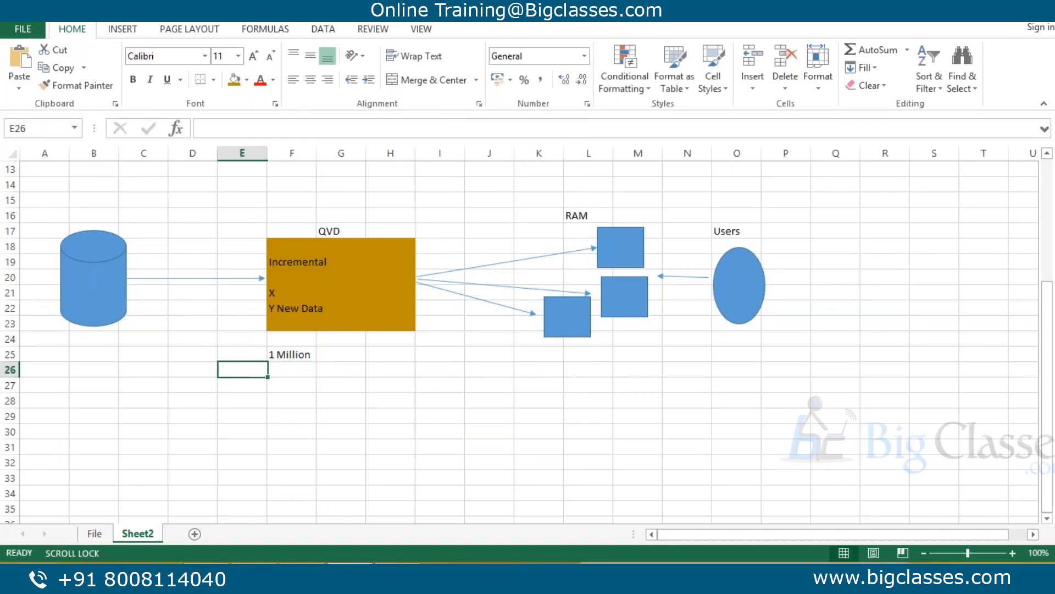
left_click(203, 372)
type(".1")
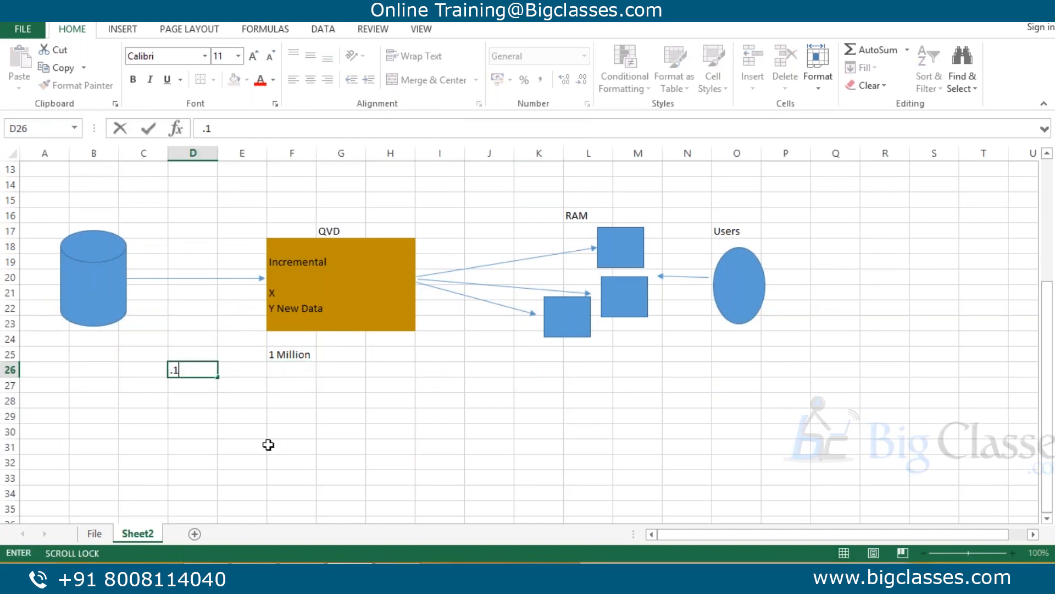
type(" million")
key("Return")
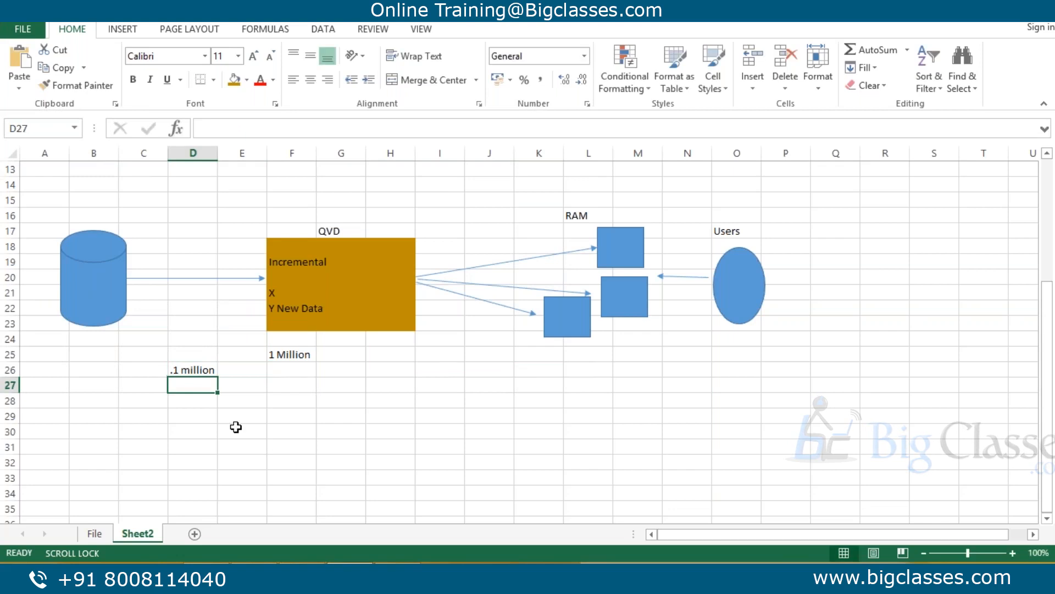
type(".1 mill")
key("Return")
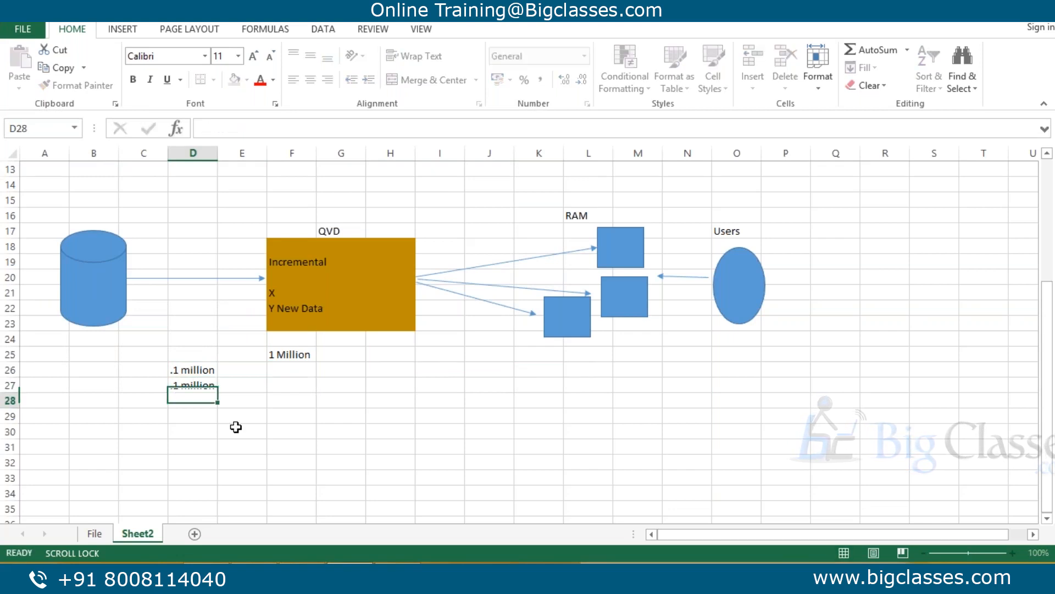
left_click(189, 384)
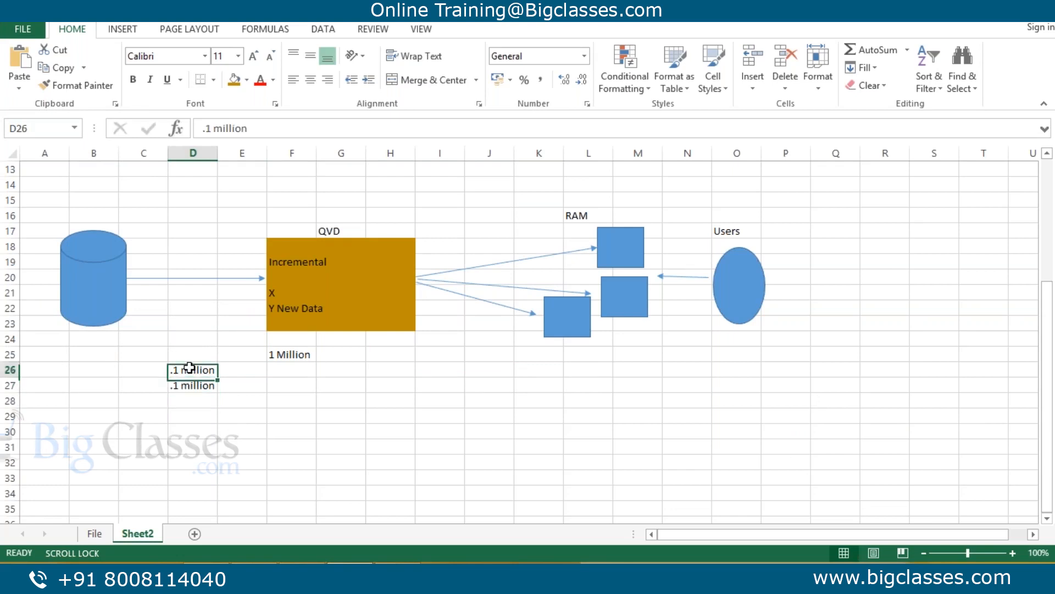
left_click_drag(48, 200, 191, 388)
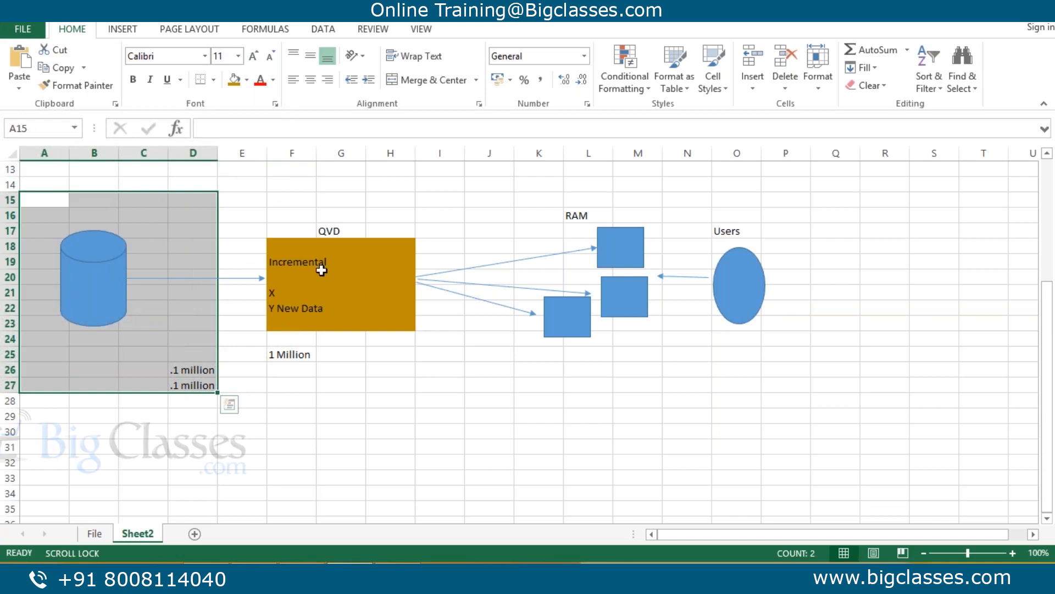
Enter 1.1 in cell F26 and 1.2 in cell F27 below the 1 Million entry.
left_click(305, 374)
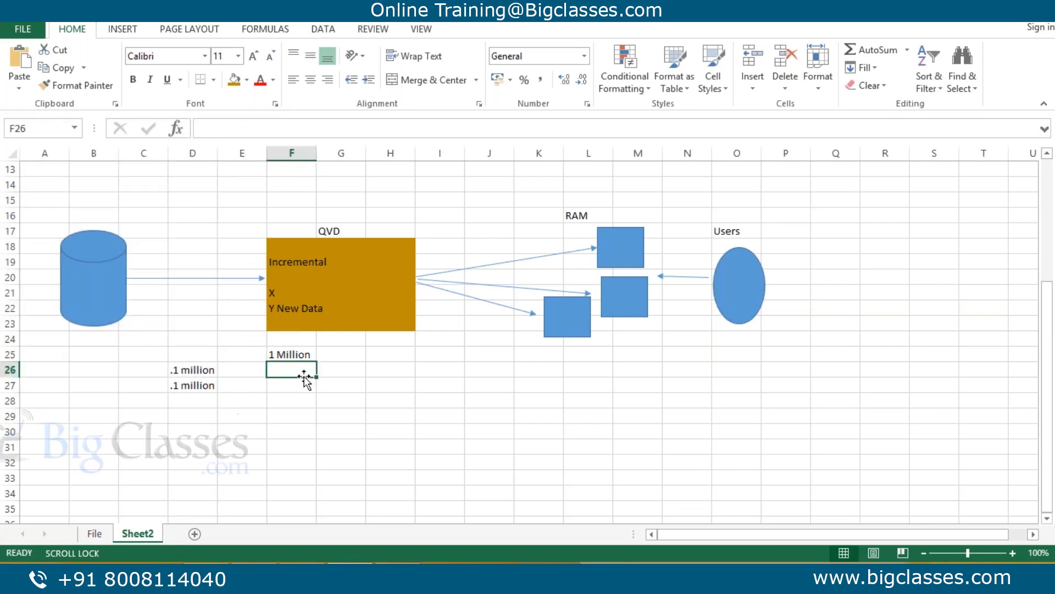
type("1.1")
key("Return")
type(".1")
key("BackSpace")
key("BackSpace")
type("1.2")
key("Return")
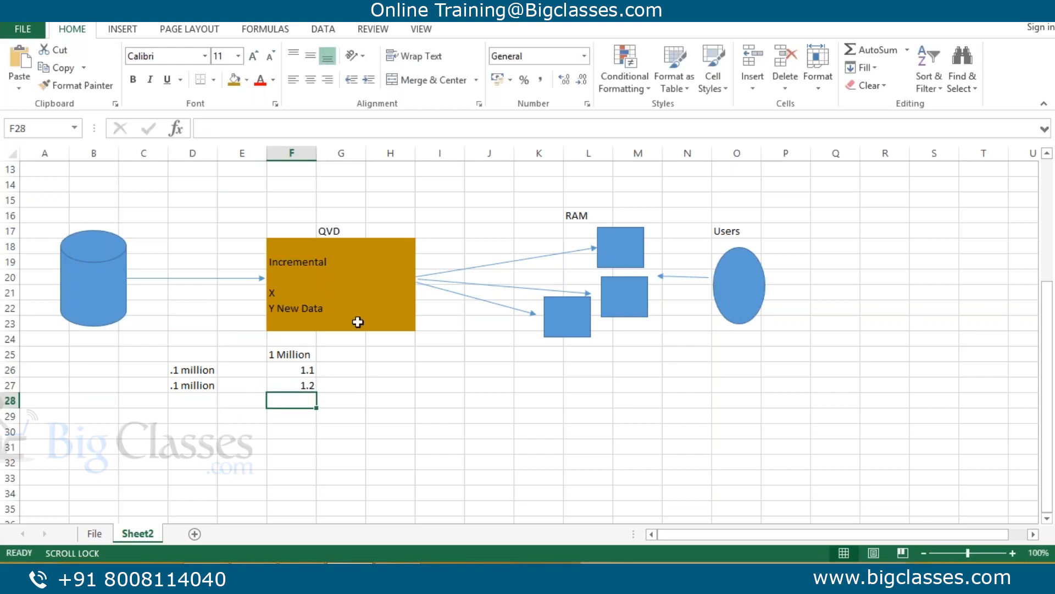
Enter the label Data Ware in cell F16 above the QVD label.
left_click_drag(262, 231, 459, 406)
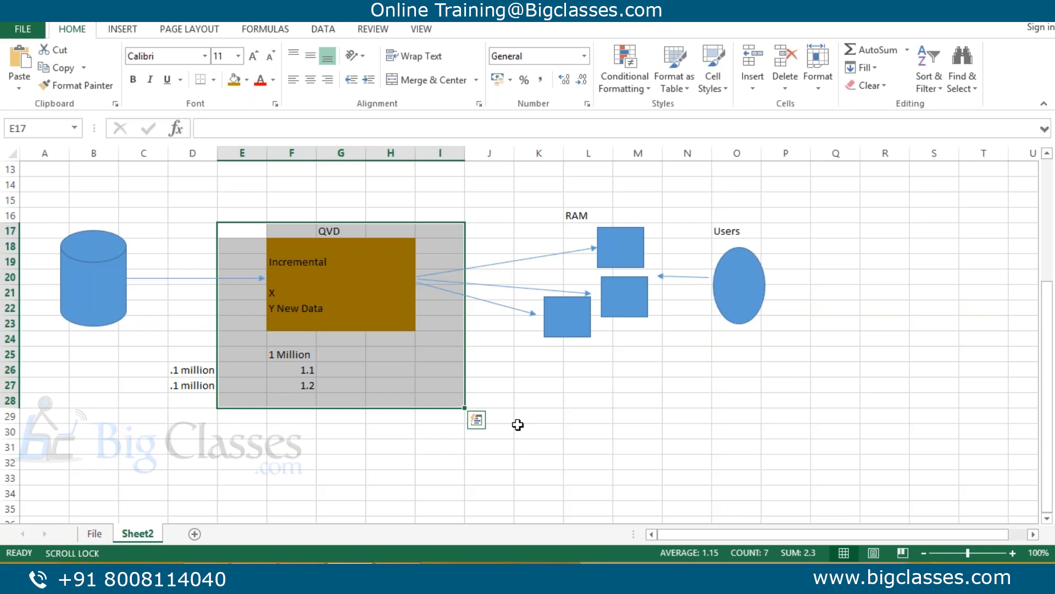
left_click(296, 213)
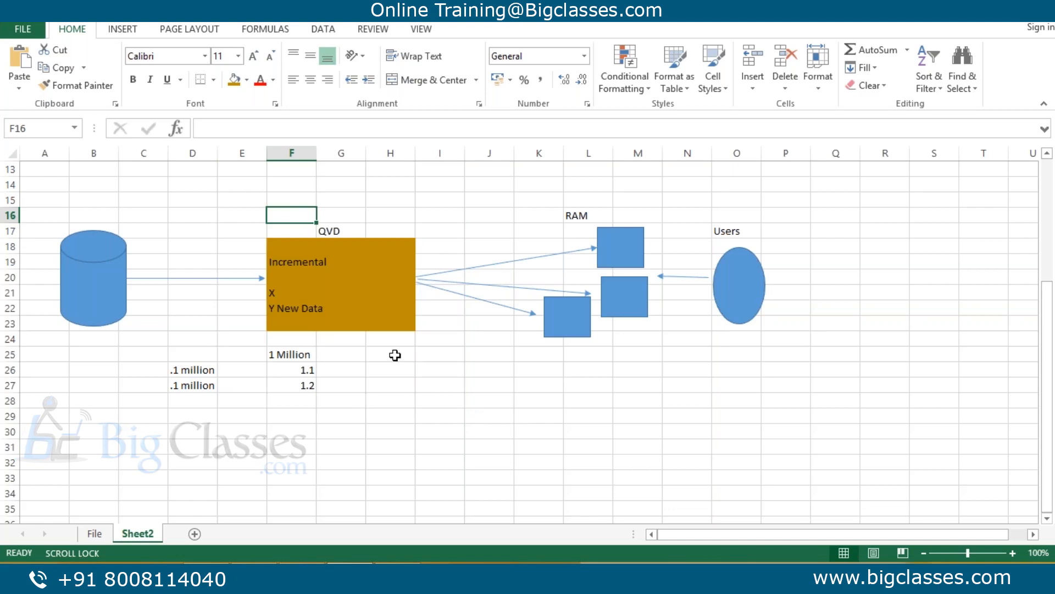
type("Data Ware")
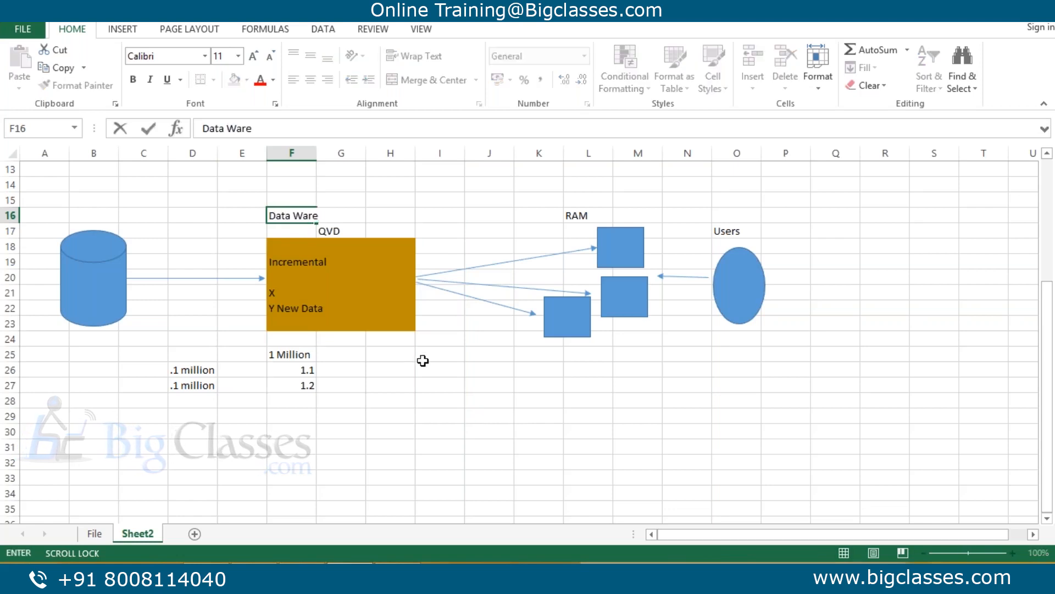
left_click(487, 417)
left_click(267, 212)
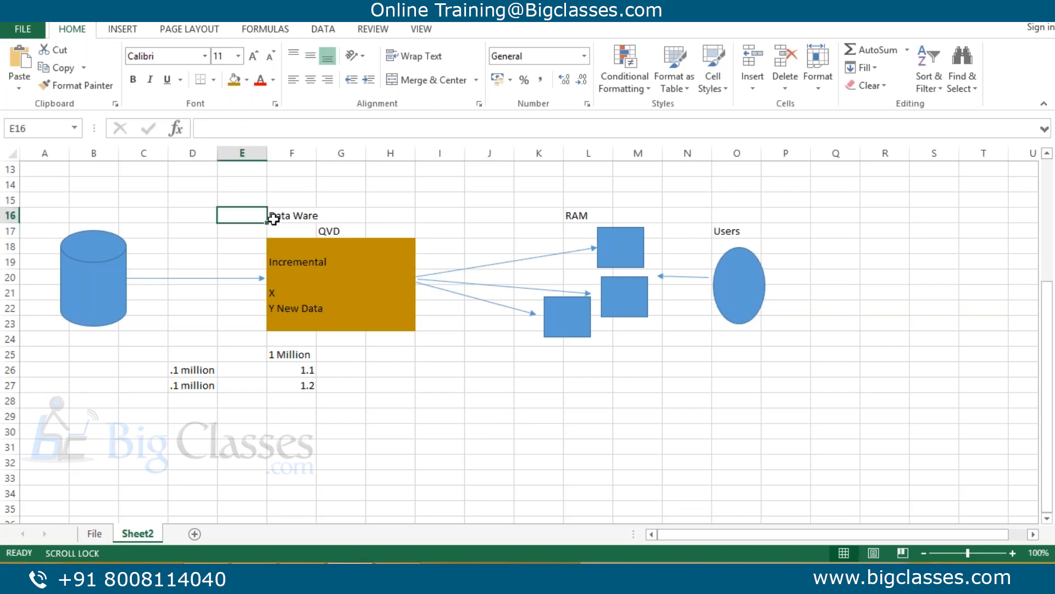
left_click_drag(266, 213, 283, 220)
left_click(279, 213)
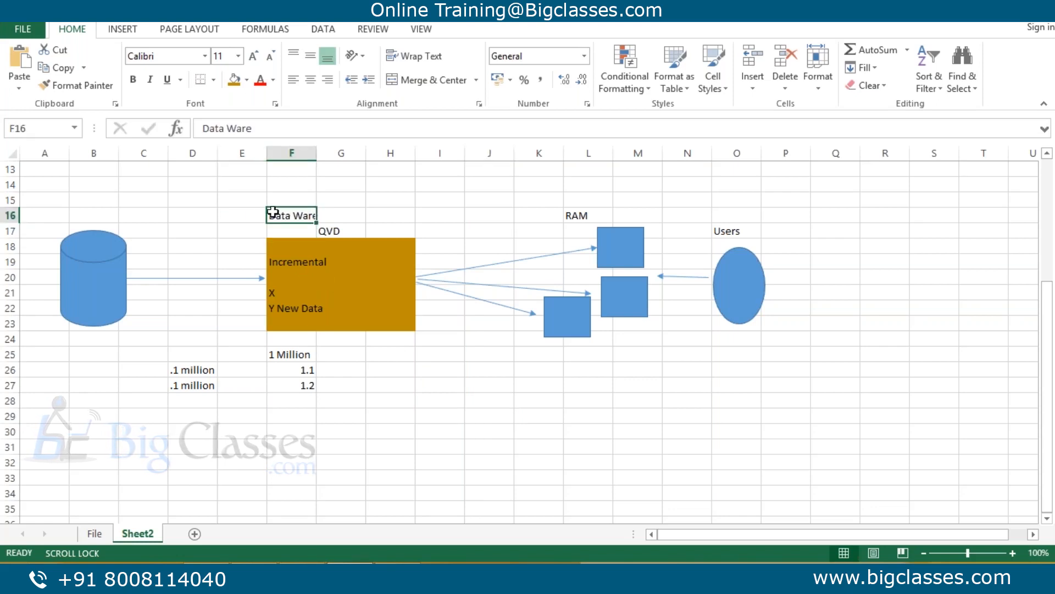
left_click_drag(259, 211, 459, 388)
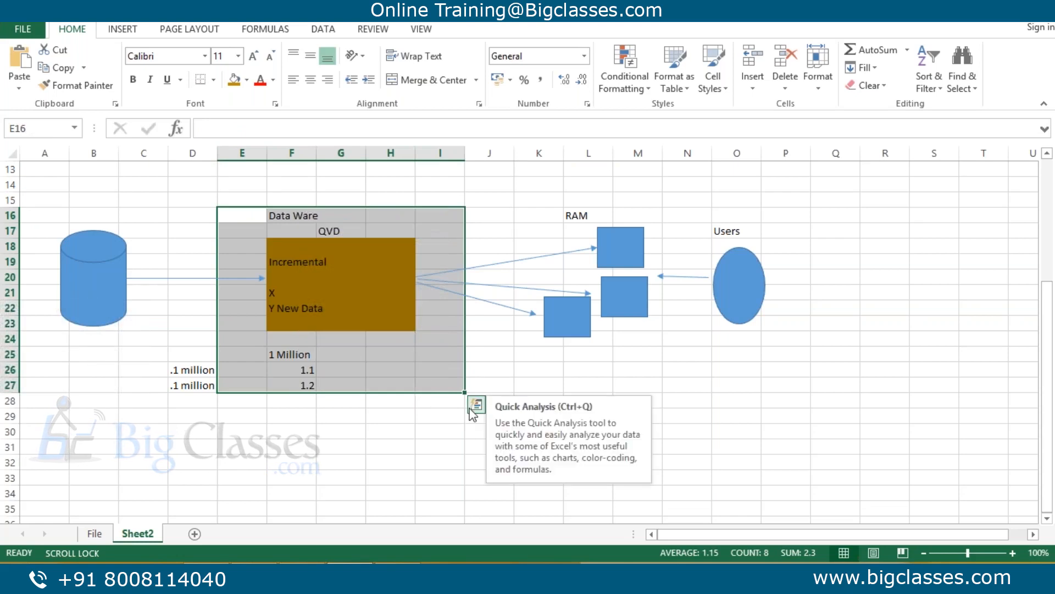
Copy the incremental flow diagram in A14:P28 and paste the duplicate starting at cell A31.
left_click_drag(42, 191, 808, 396)
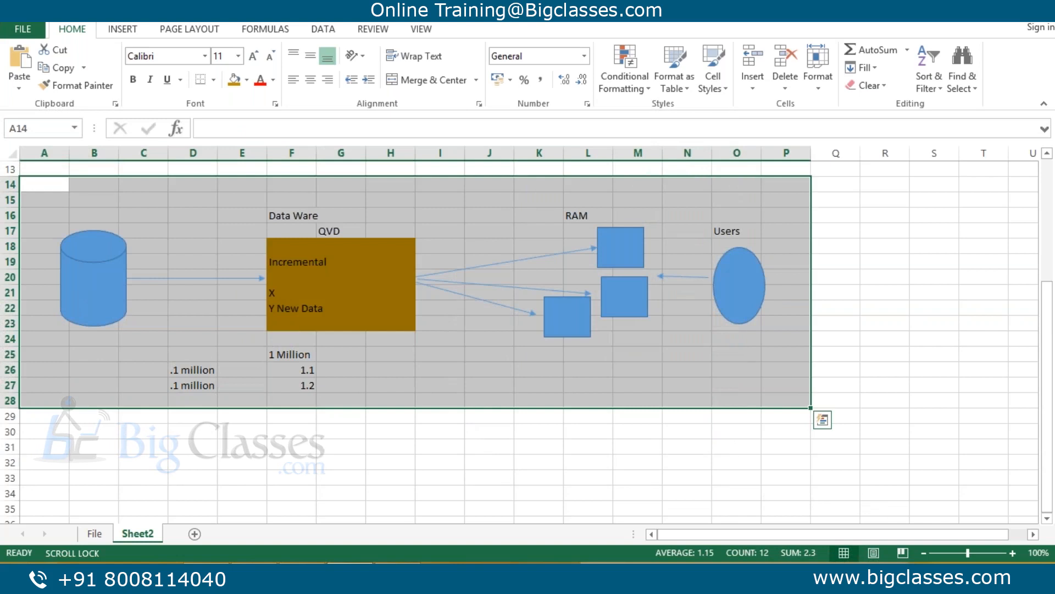
key("ctrl+c")
left_click(47, 447)
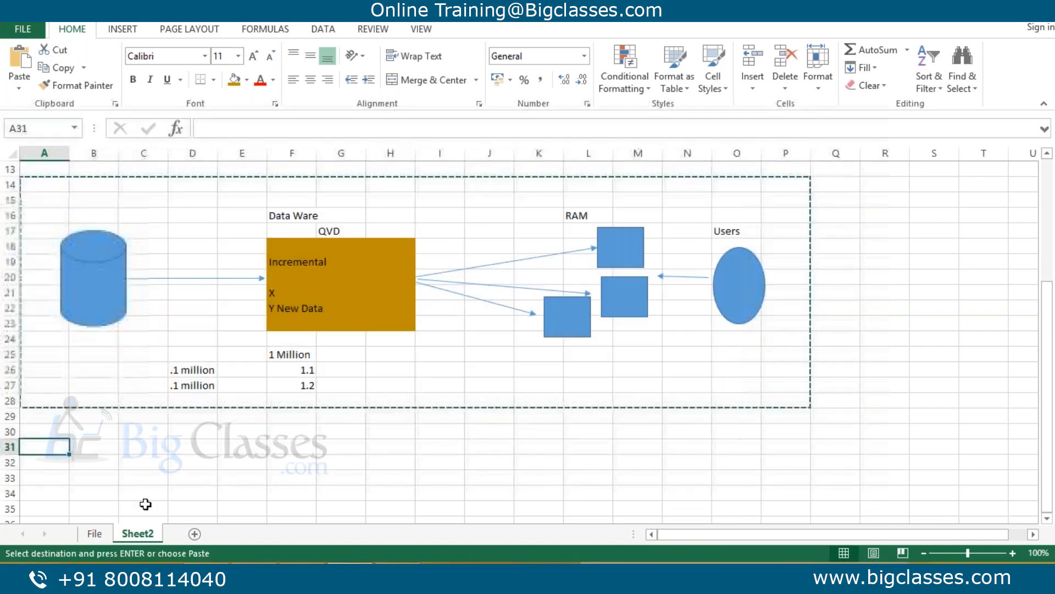
key("ctrl+v")
scroll(339, 481, "down", 5)
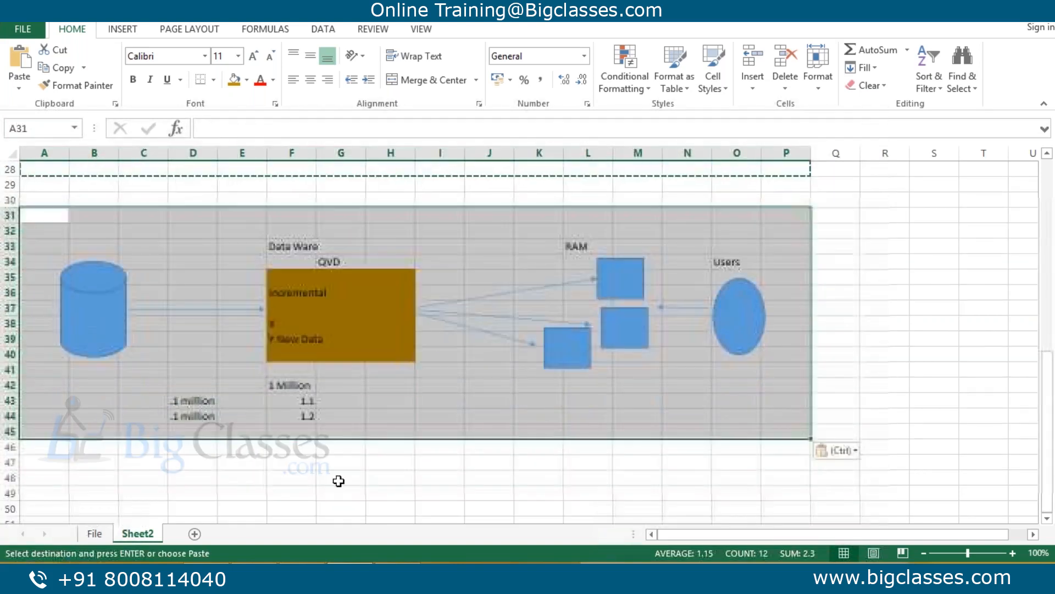
Clear the record volumes below the duplicated QVD block in cells D42:H48.
left_click_drag(195, 388, 370, 482)
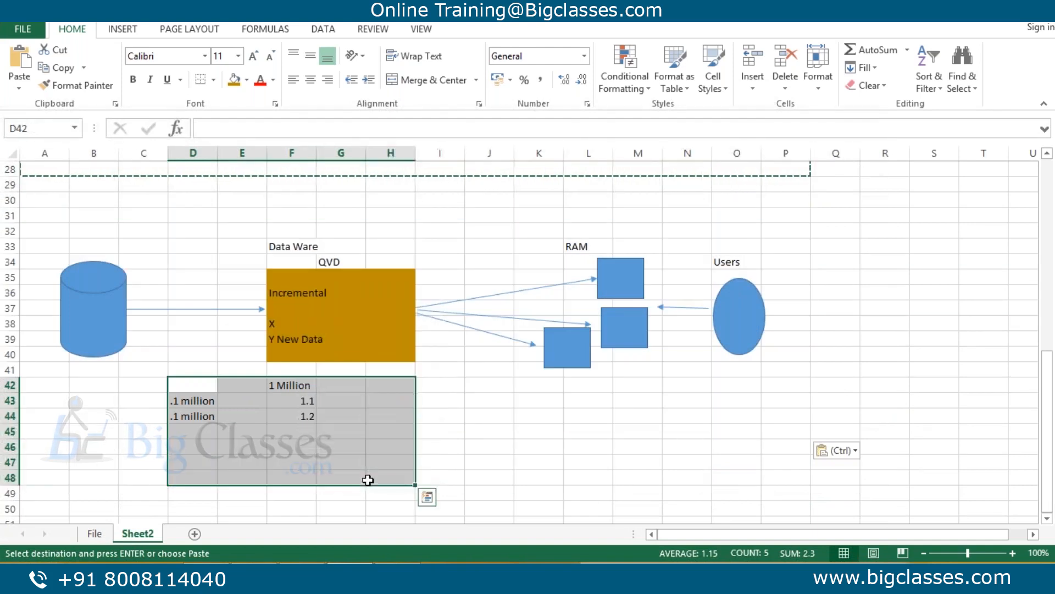
key("Delete")
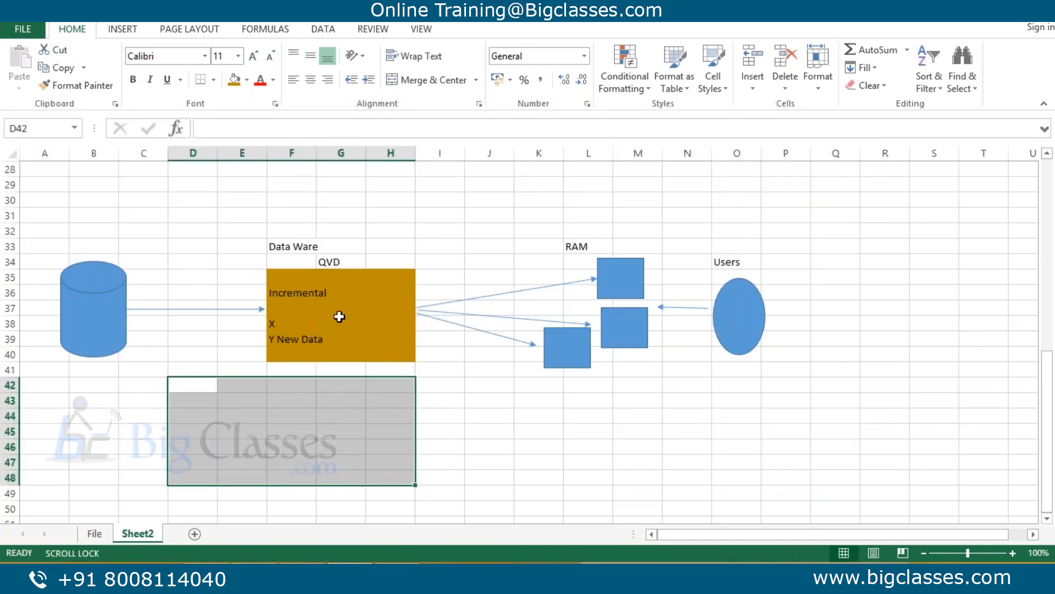
left_click(245, 410)
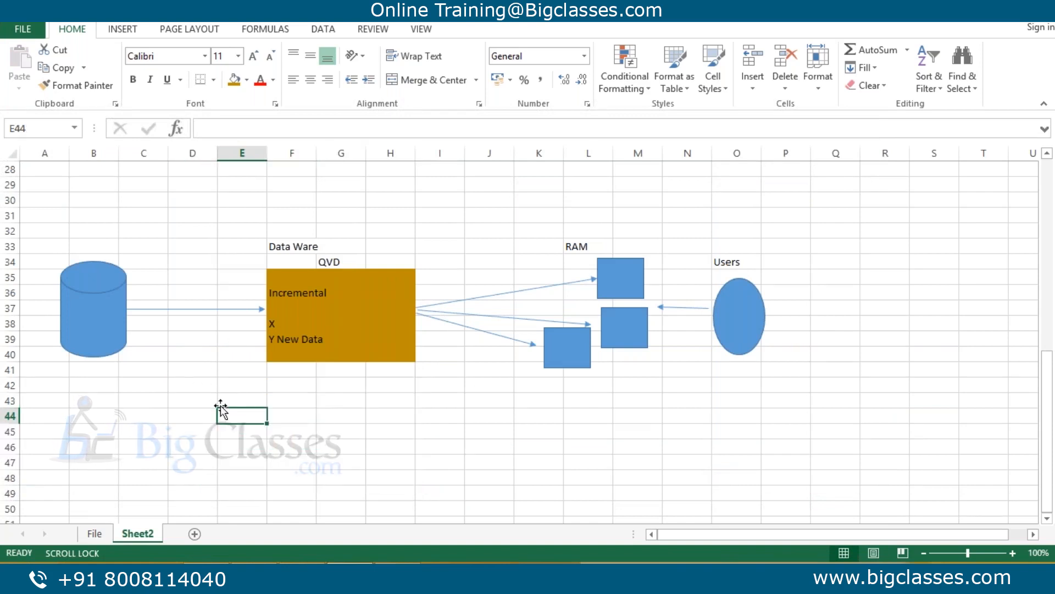
Fill cells D42:D50 with gold, enter One to One in D42 and widen column D to fit the text.
scroll(285, 386, "down", 1)
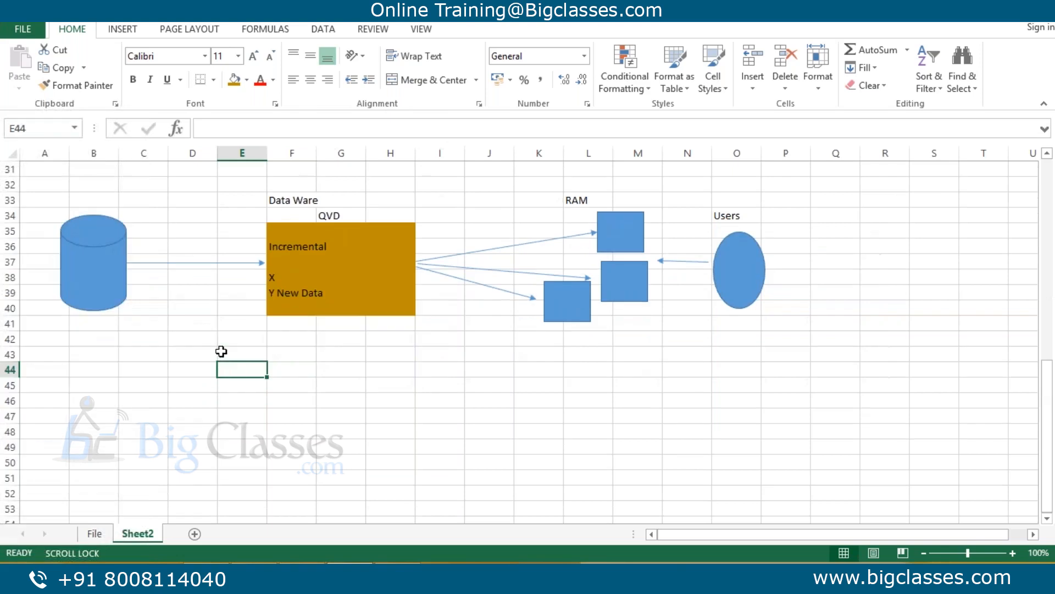
left_click_drag(210, 345, 201, 461)
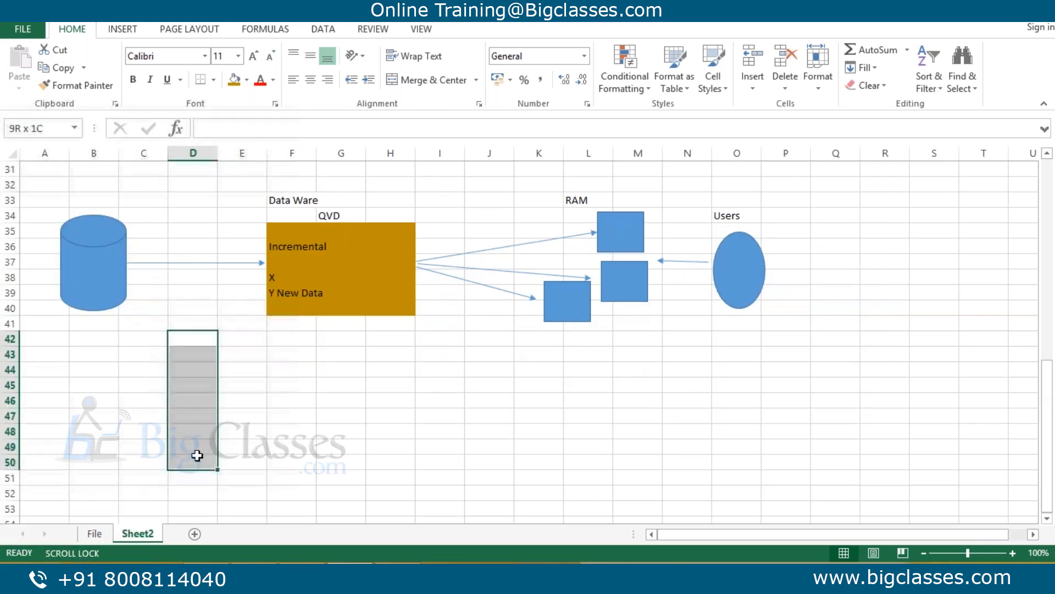
left_click(234, 80)
left_click(205, 337)
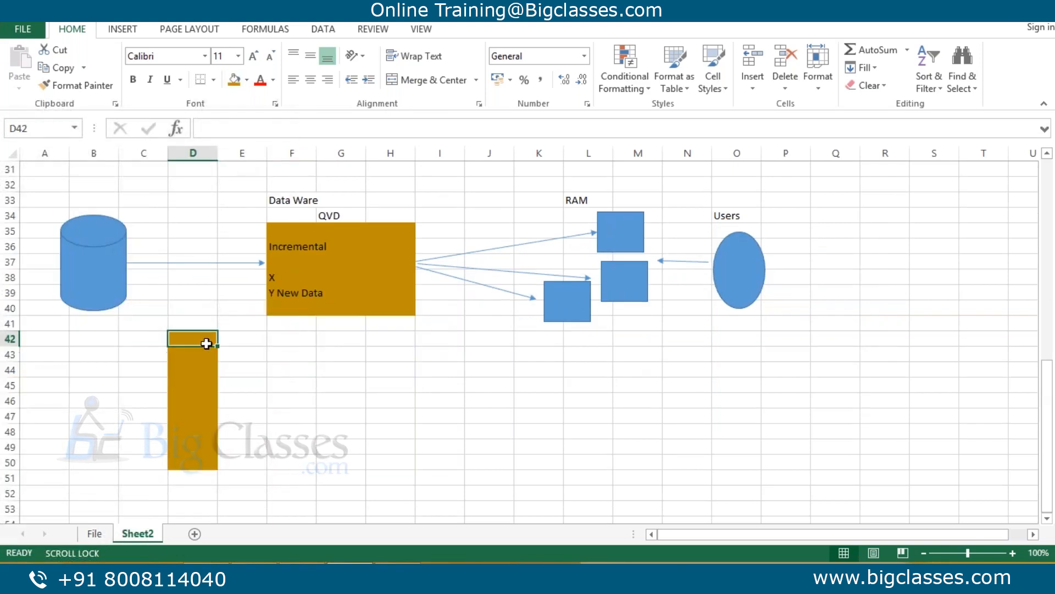
type("One")
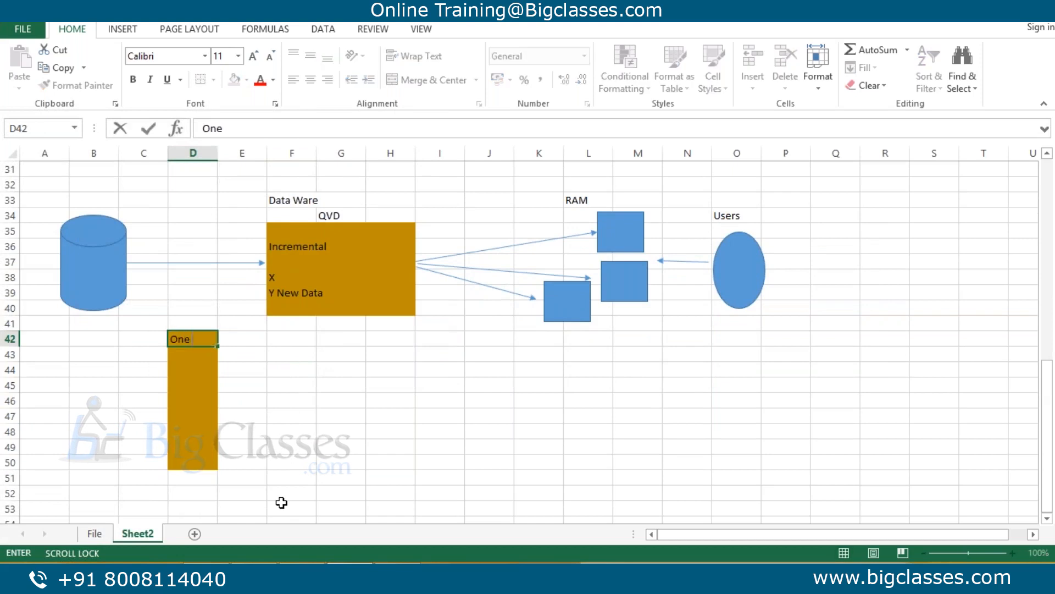
type(" to One")
key("Return")
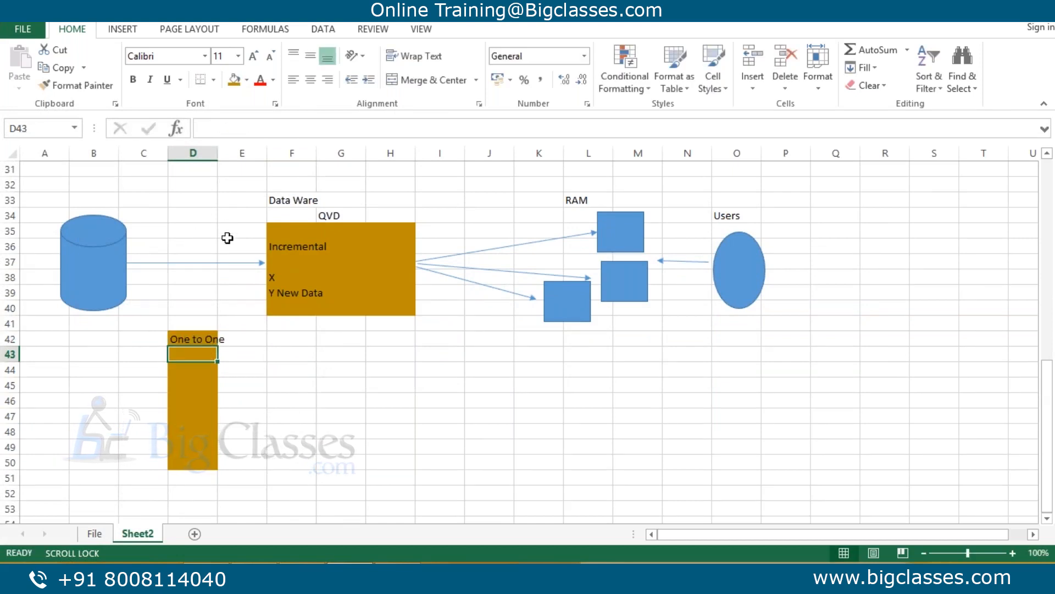
left_click_drag(218, 153, 228, 152)
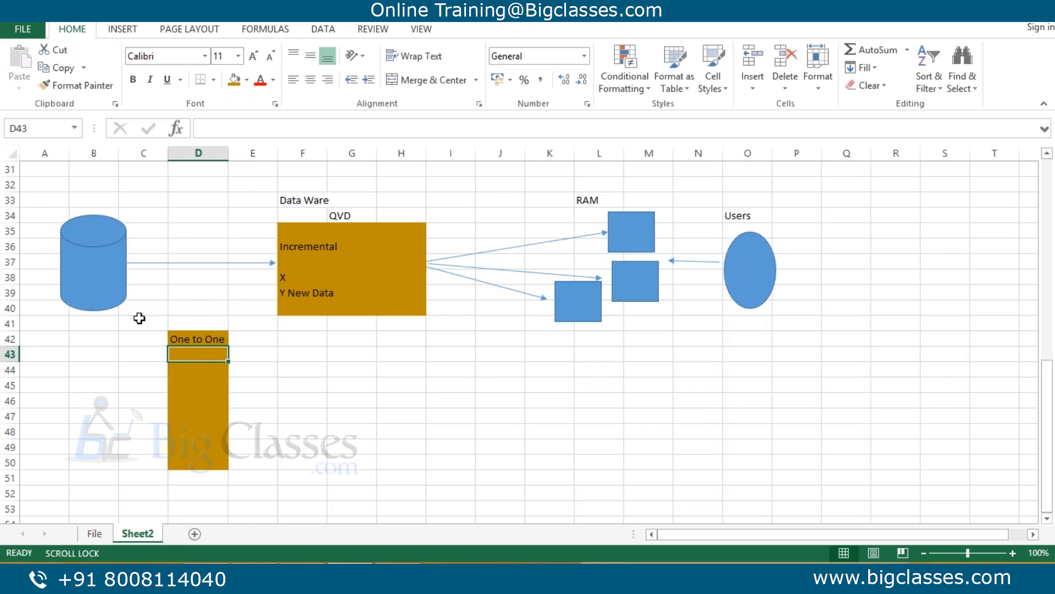
Move the duplicated cylinder with its arrow beside the One to One block and shorten the arrow to end at the block's edge.
left_click(87, 249)
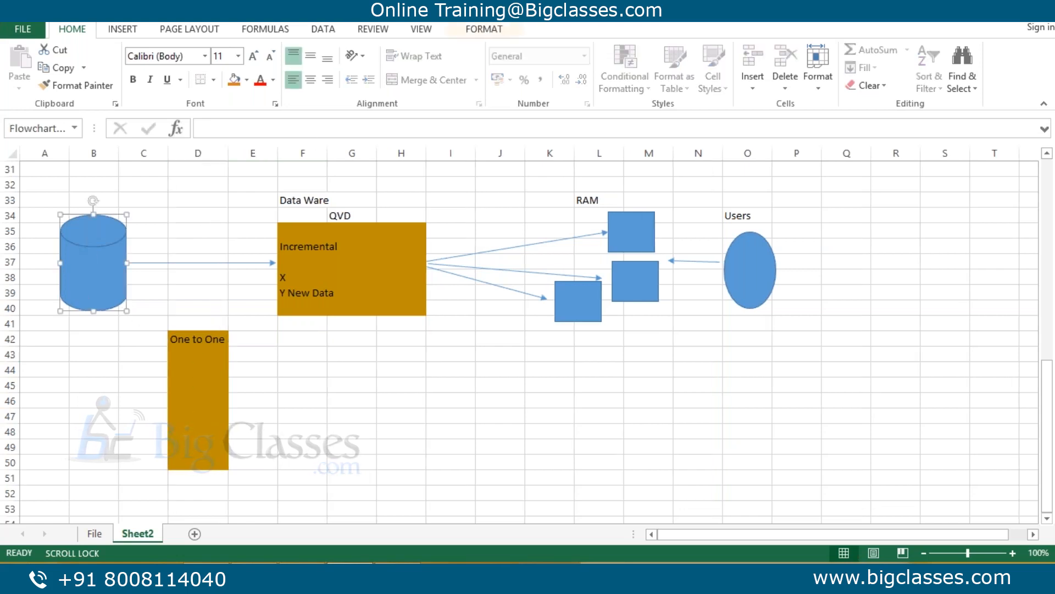
key("ctrl+c")
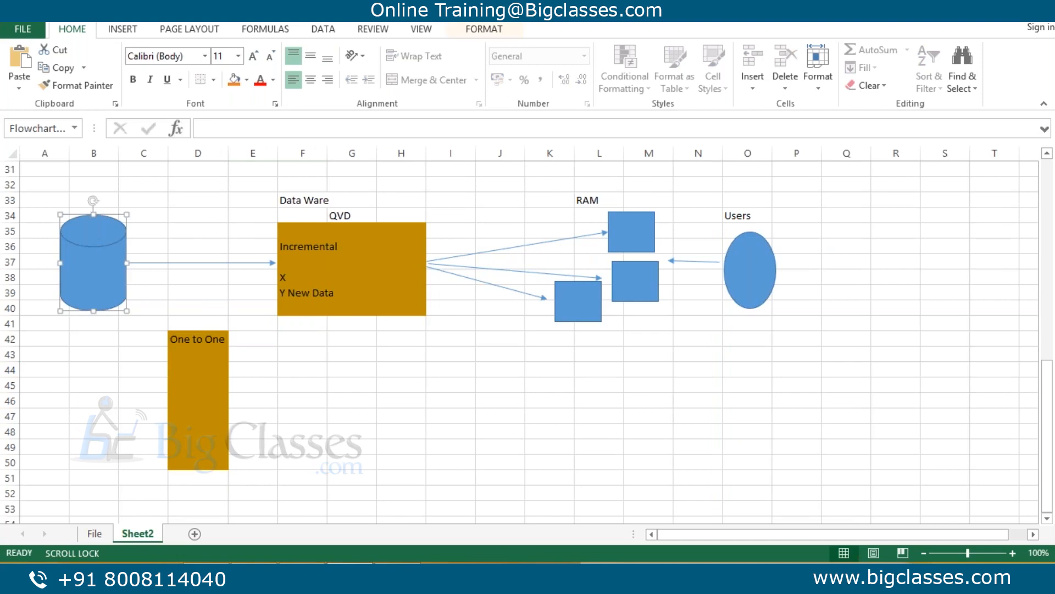
key("ctrl+v")
left_click_drag(92, 253, 67, 389)
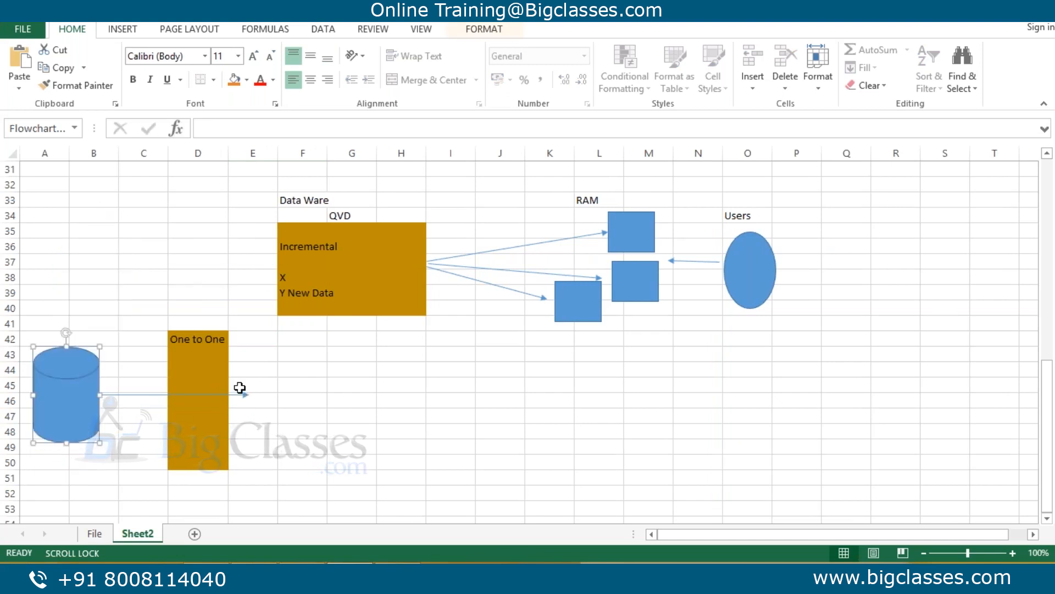
left_click(247, 394)
left_click_drag(214, 395, 163, 396)
Enter Table1 through Table4 in cells D44 to D47 and extend the series down to Table7 in D50.
left_click(187, 371)
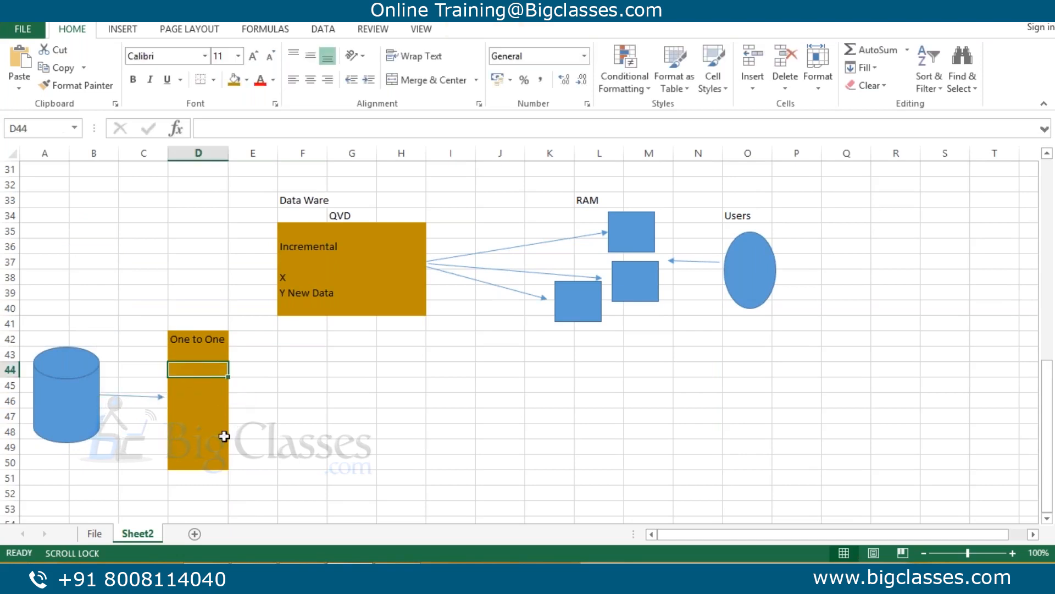
type("Table1")
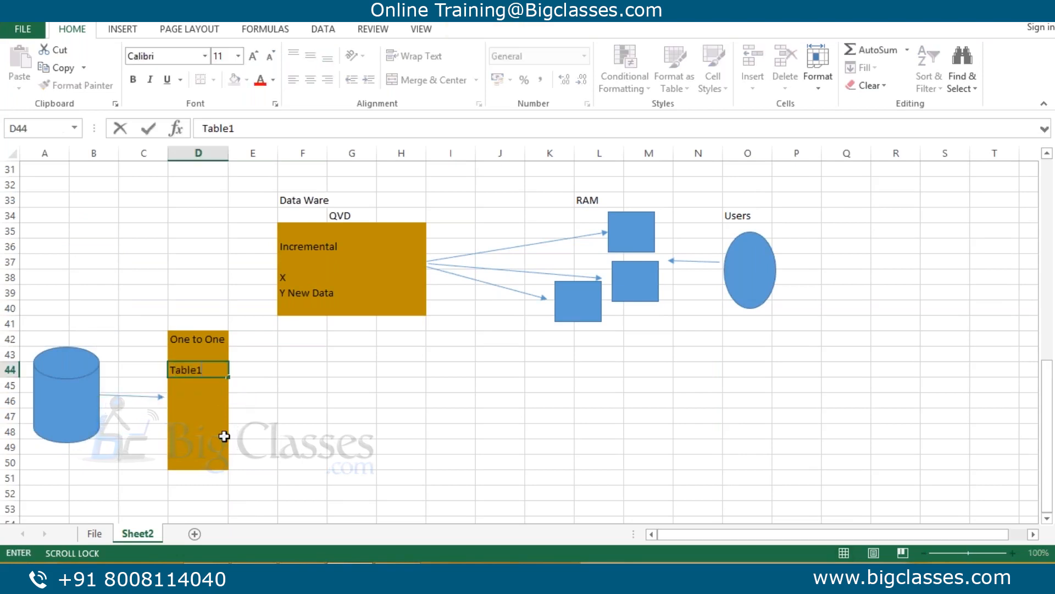
key("Return")
type("Tab")
type("le2")
key("Return")
type("Table3")
key("Return")
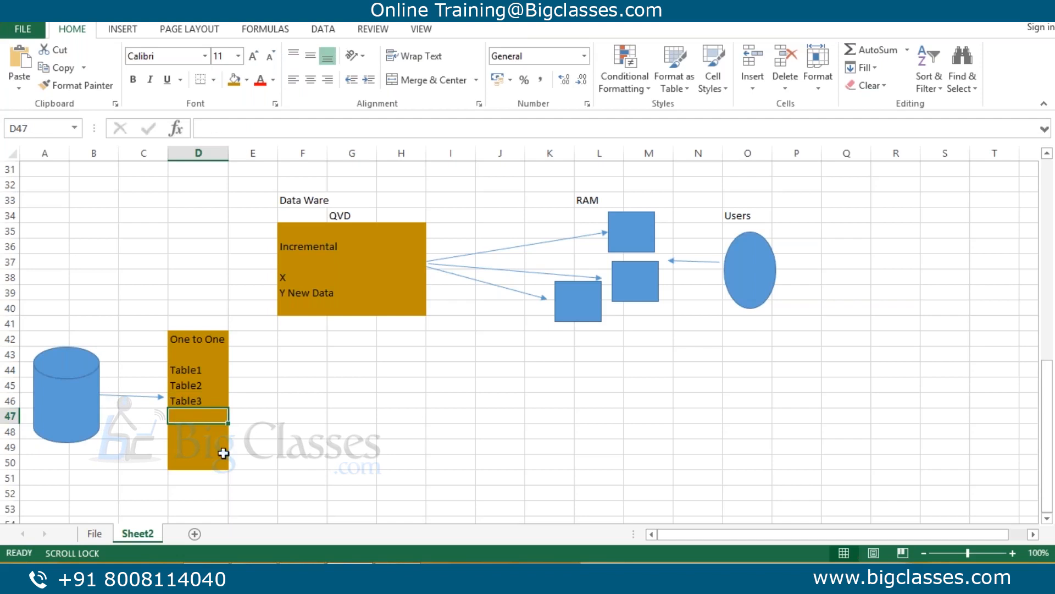
type("Table4")
key("Return")
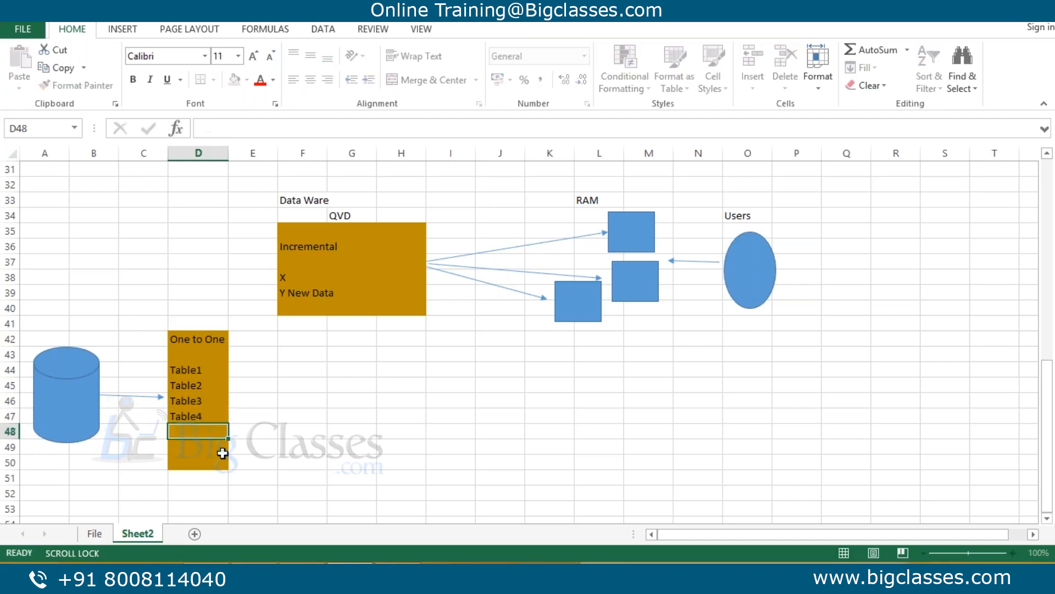
left_click_drag(212, 401, 227, 468)
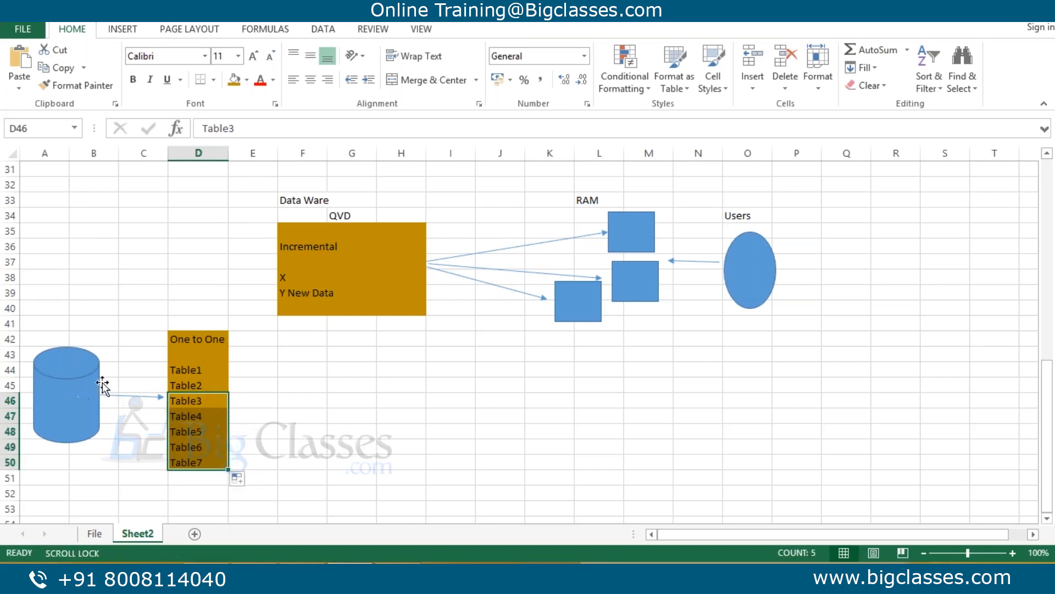
left_click_drag(206, 353, 213, 431)
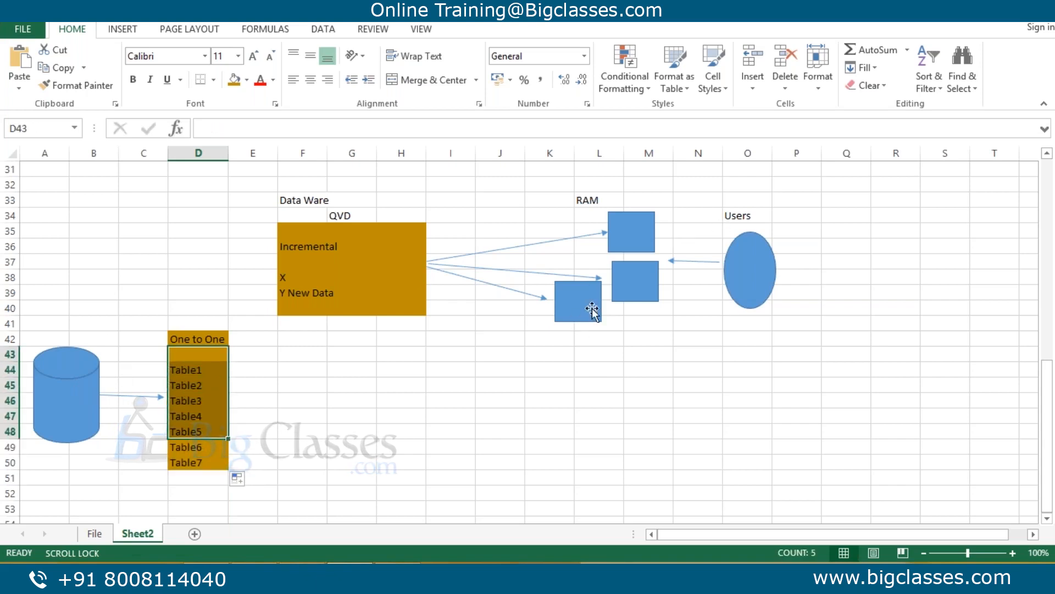
Replace the heading in D42 with Layer 1 and enter Layer2 in F42.
left_click(310, 344)
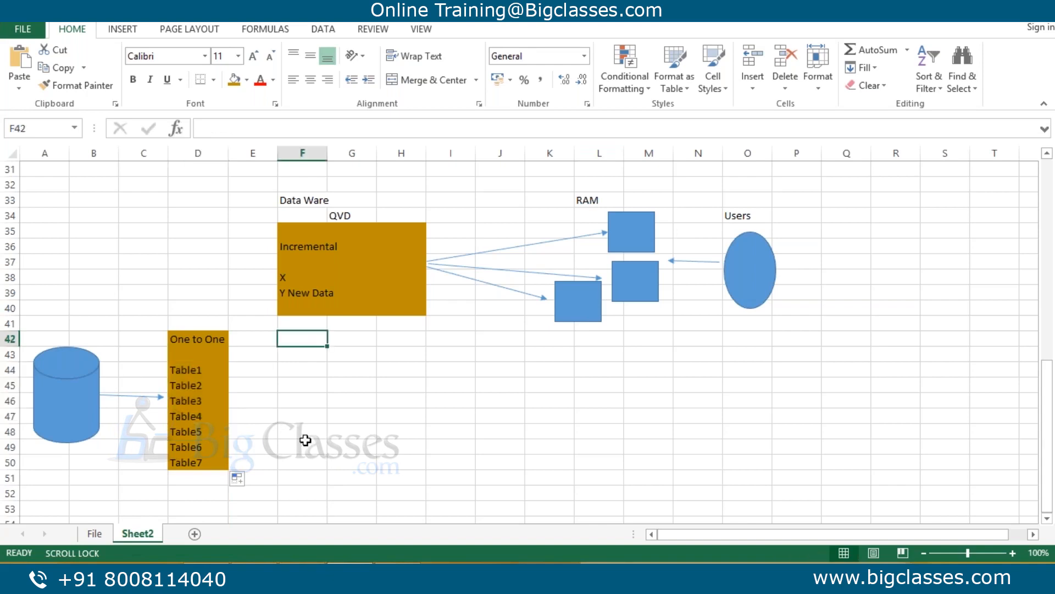
left_click(186, 332)
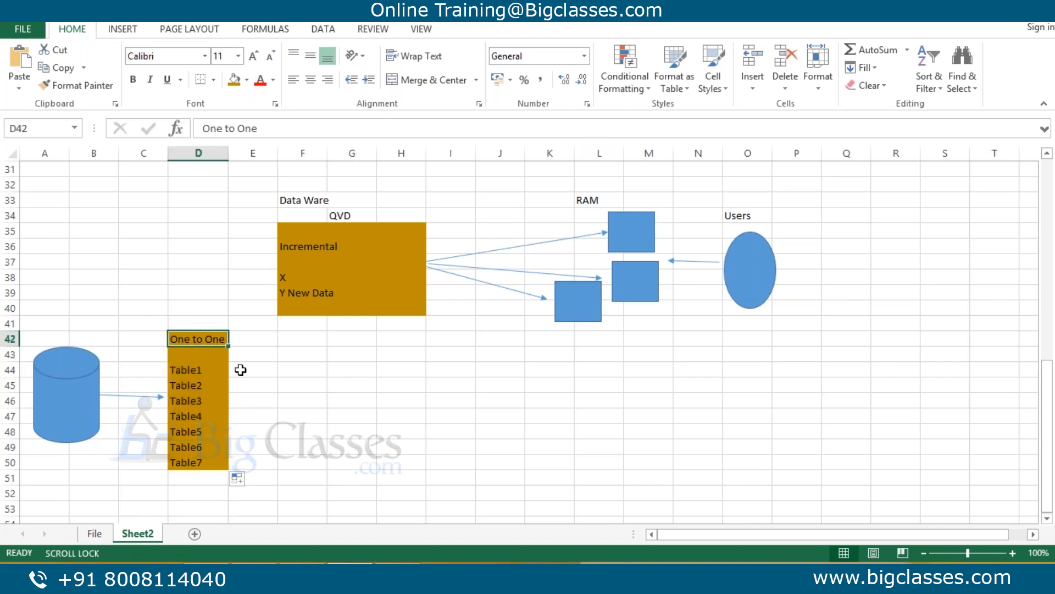
key("Delete")
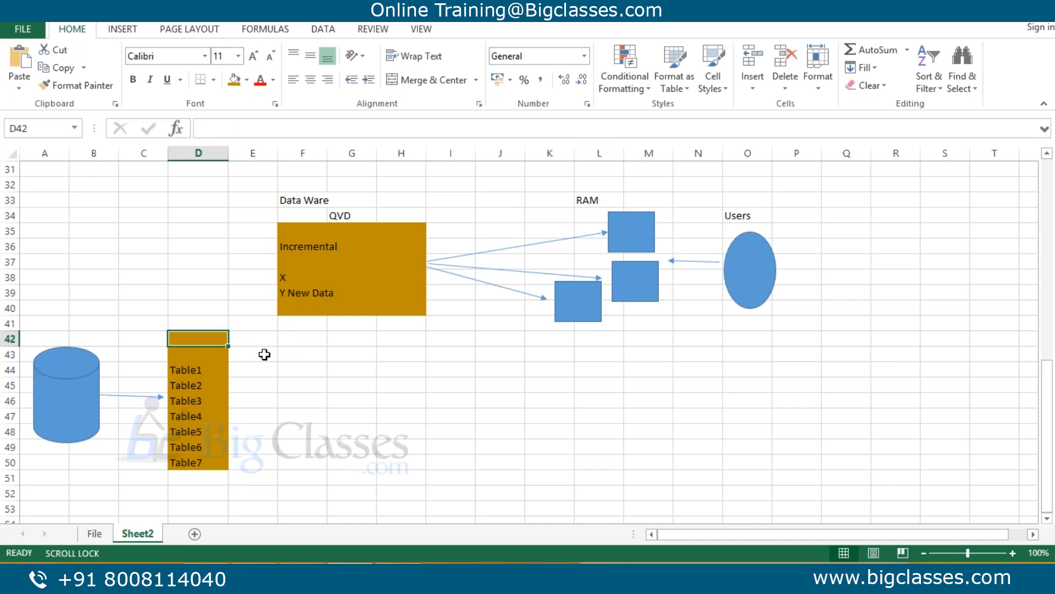
type("Layer 1")
key("Return")
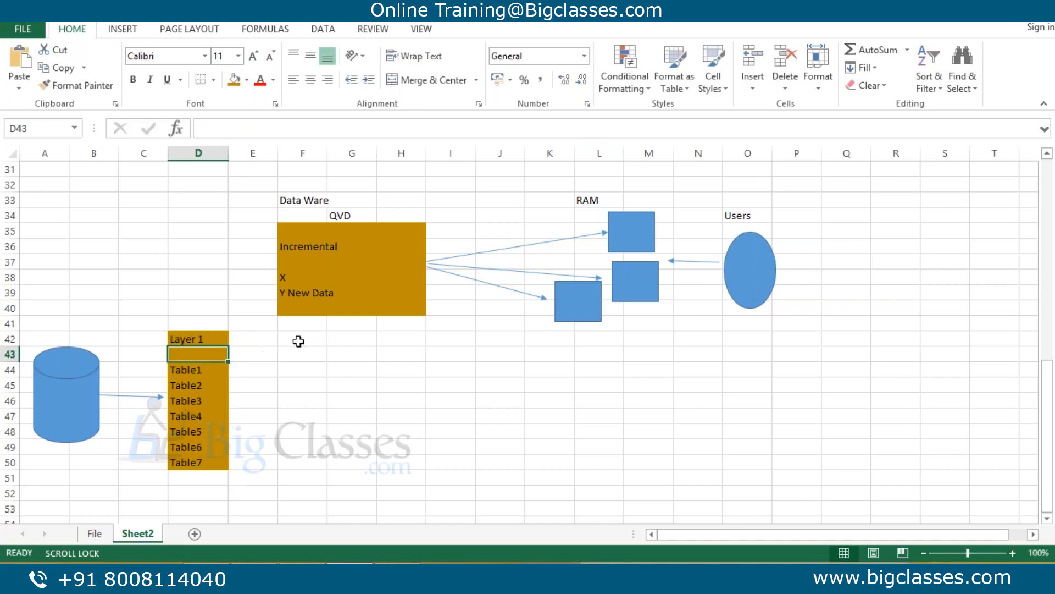
left_click(284, 341)
type("Layer")
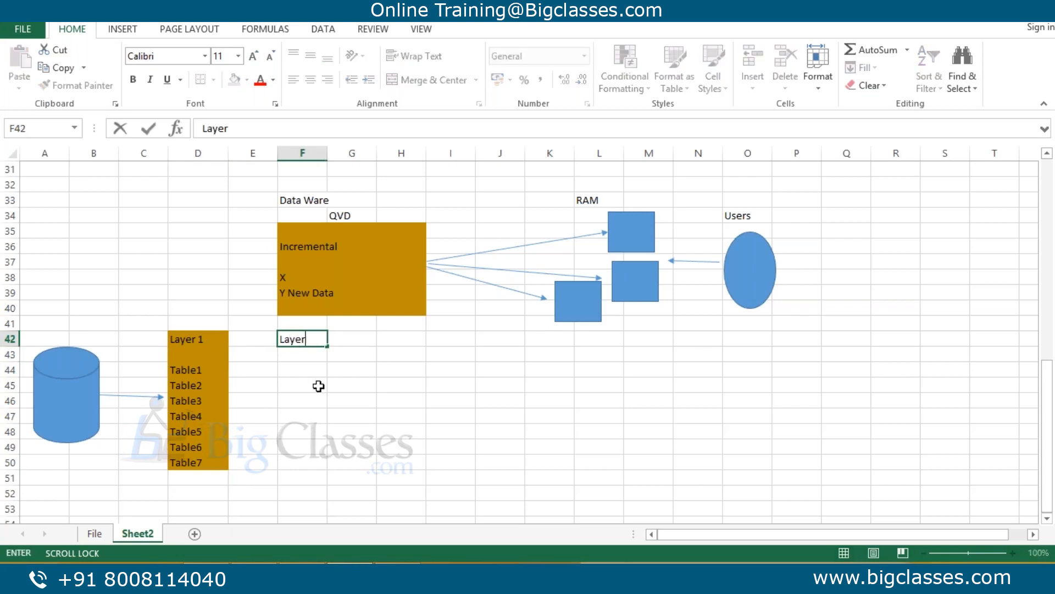
key("Return")
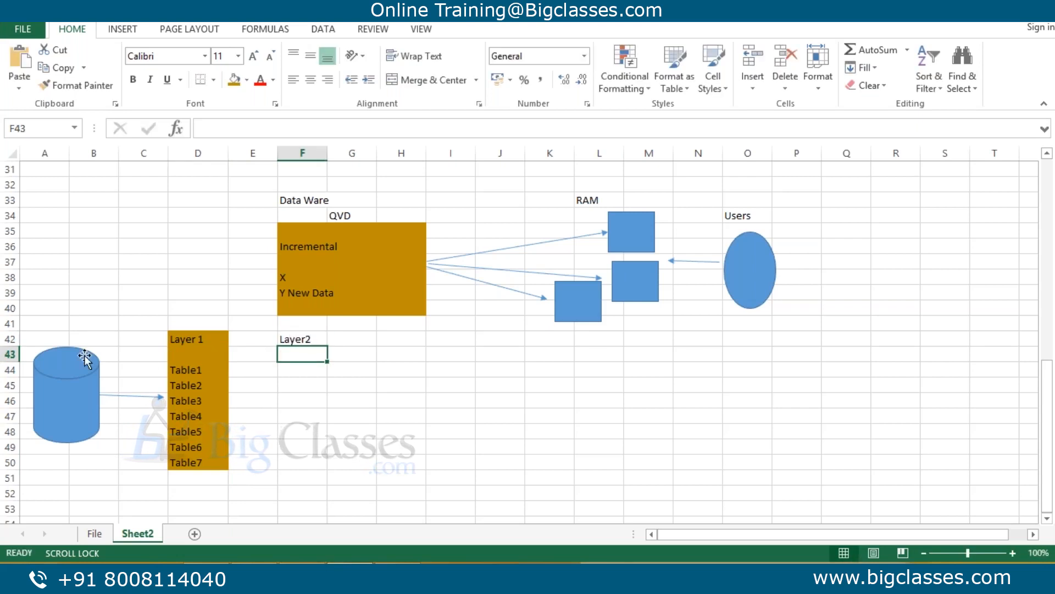
Enter Table 9 in cell F45 under the Layer2 heading.
left_click(314, 387)
type("Table")
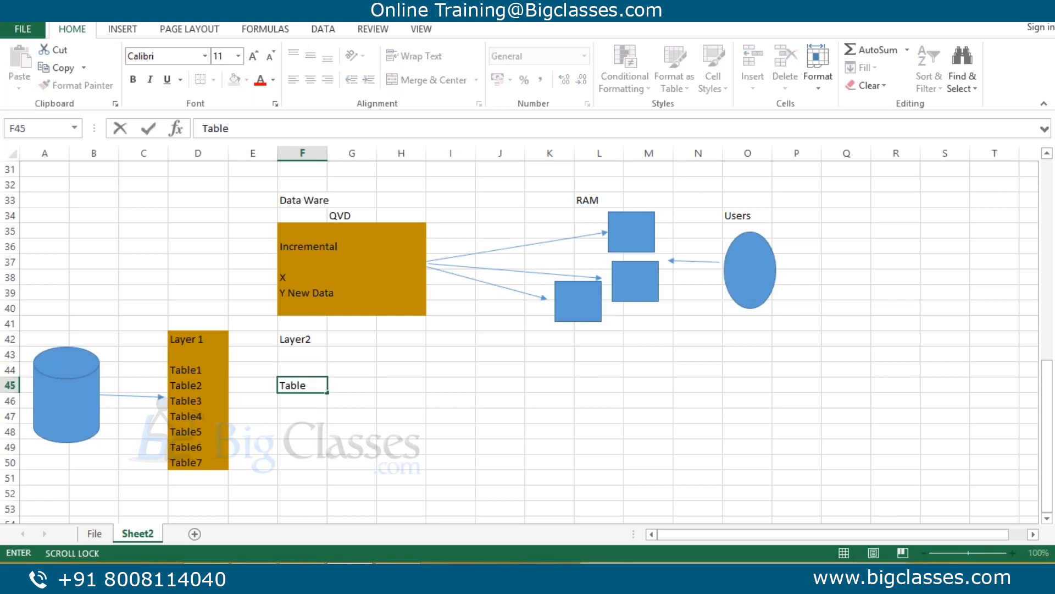
key("Return")
type("Tbale 10")
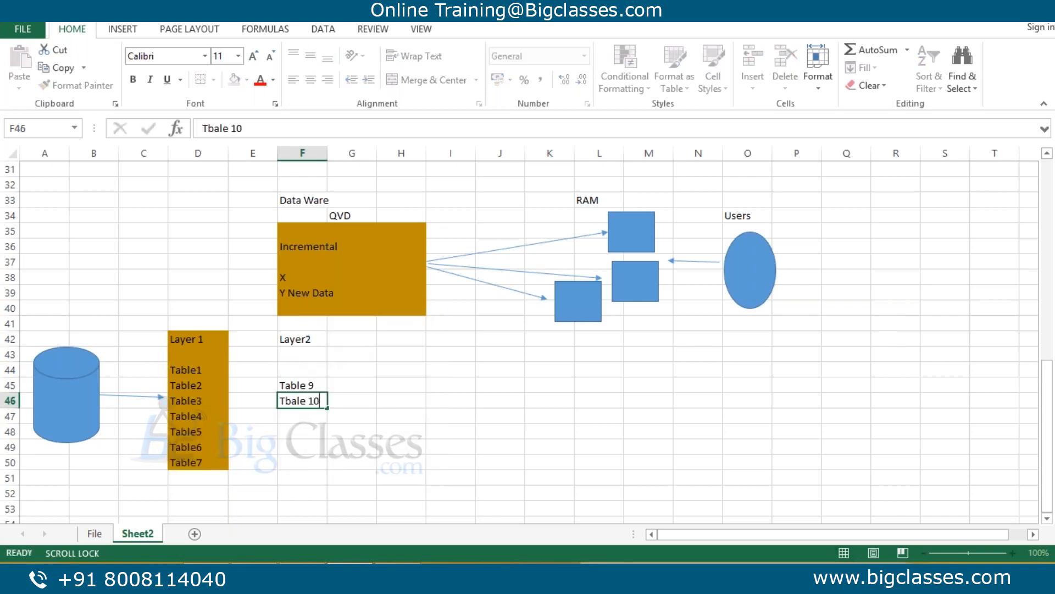
key("Return")
left_click(314, 400)
key("Delete")
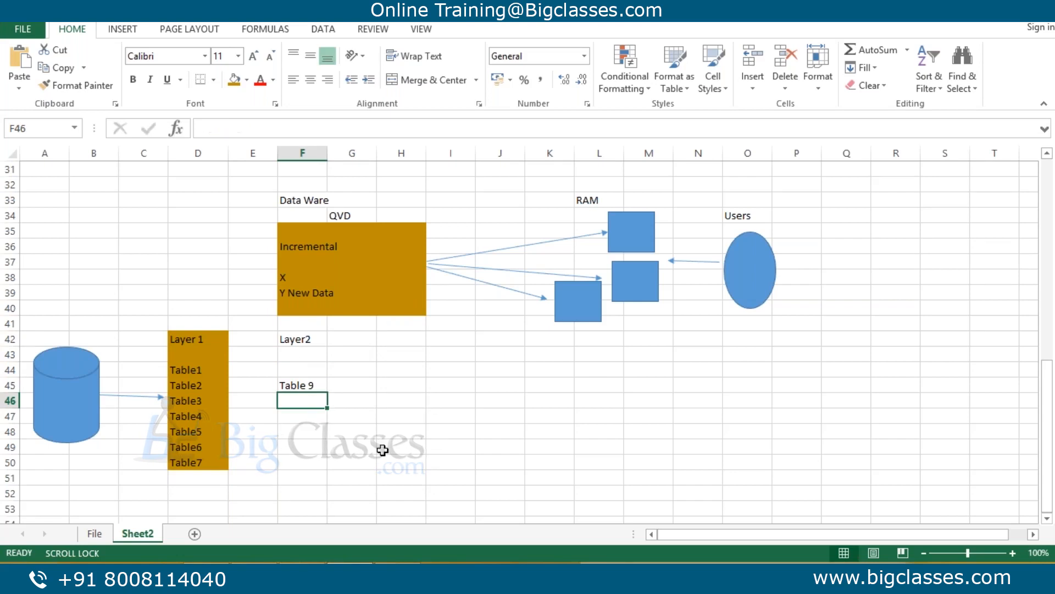
Enter Table 10 in F48 and Table 11 in F50.
key("Down")
type("Table 10")
key("Return")
key("Down")
type("Ta")
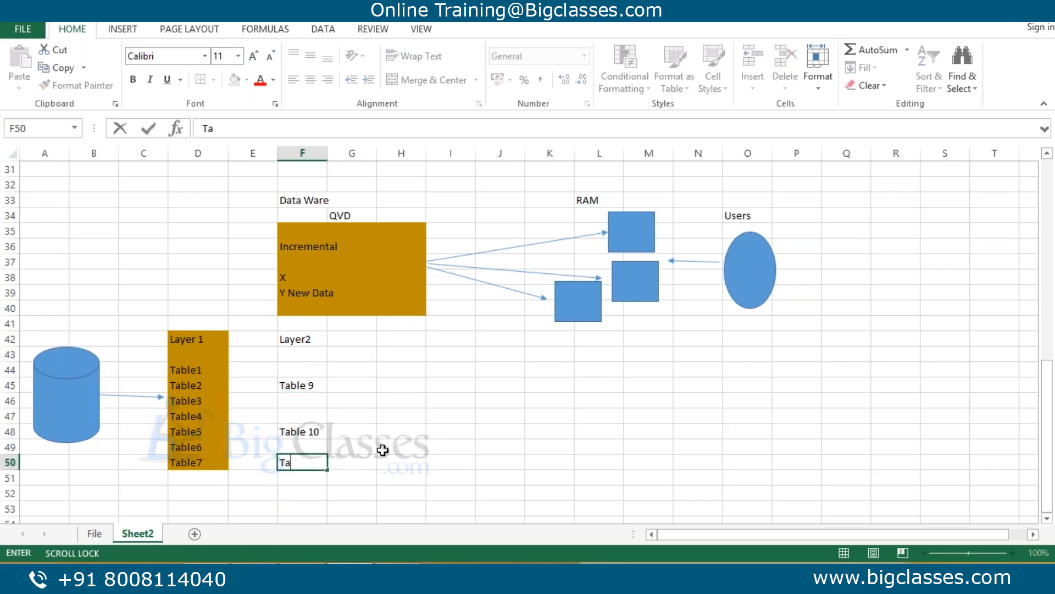
type("ble 11")
key("Return")
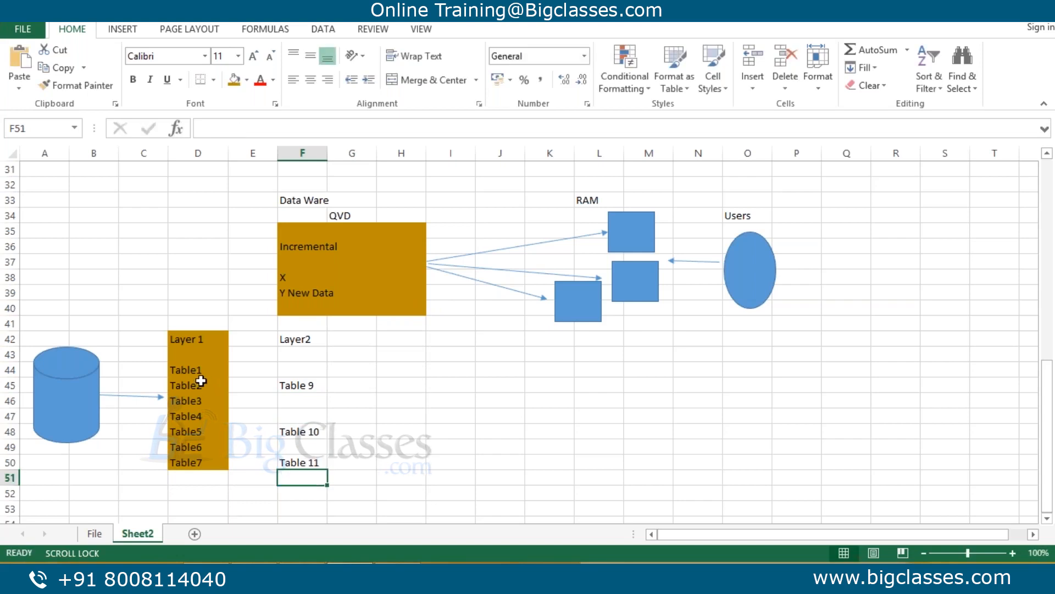
Draw straight arrows from Table1, Table2 and Table6 in the Layer 1 block to Table 9 in F45.
left_click(122, 29)
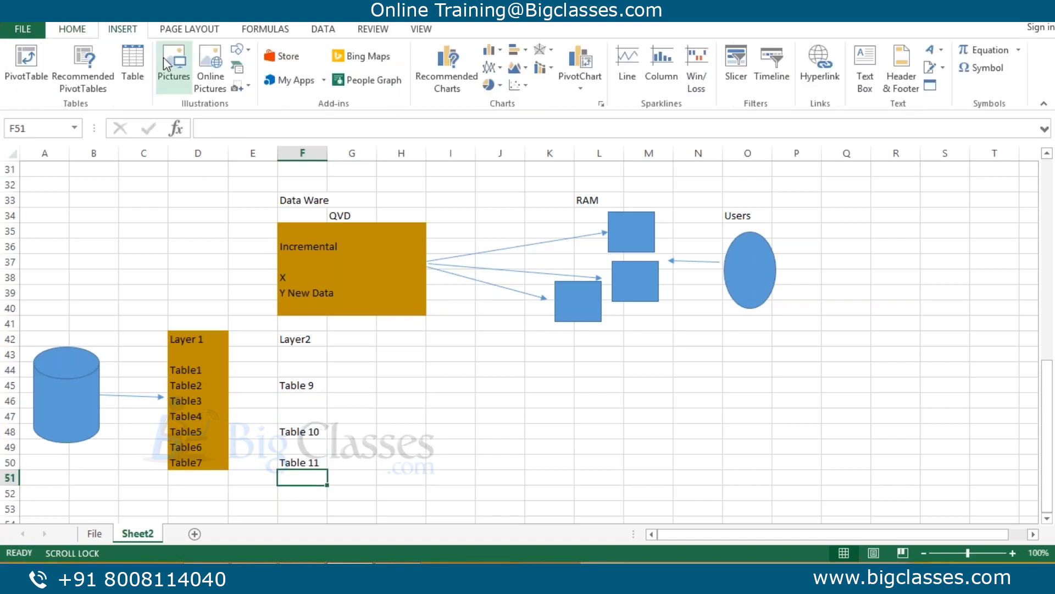
left_click(240, 50)
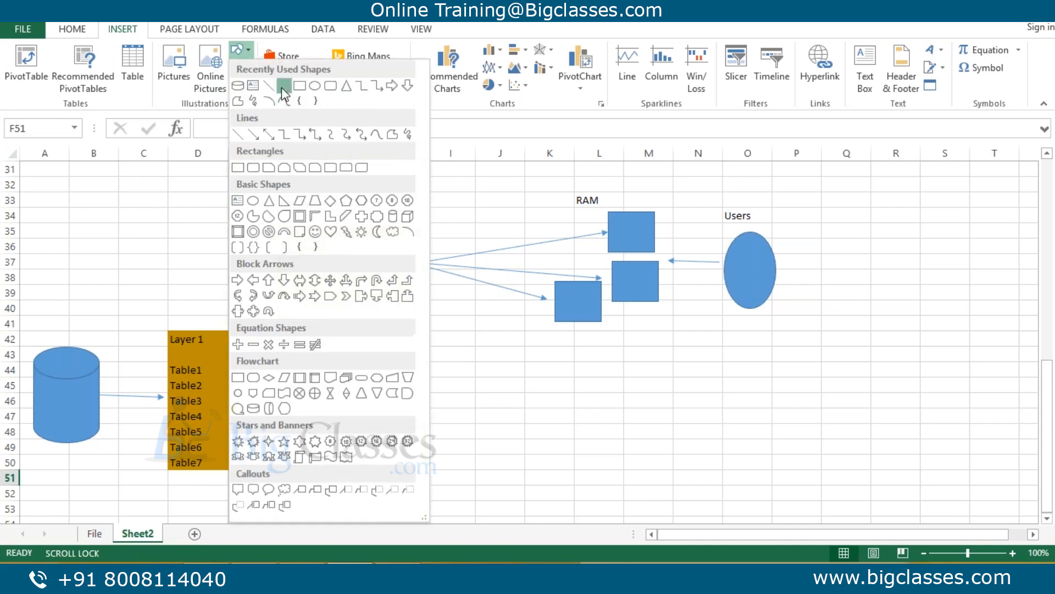
left_click(283, 84)
left_click_drag(225, 372, 275, 383)
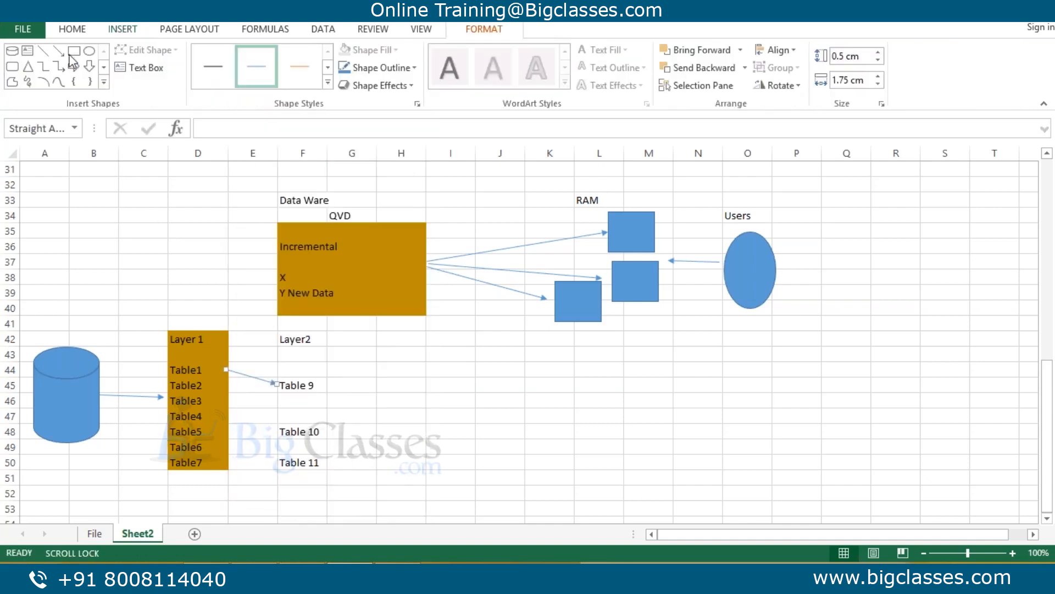
left_click_drag(213, 389, 277, 384)
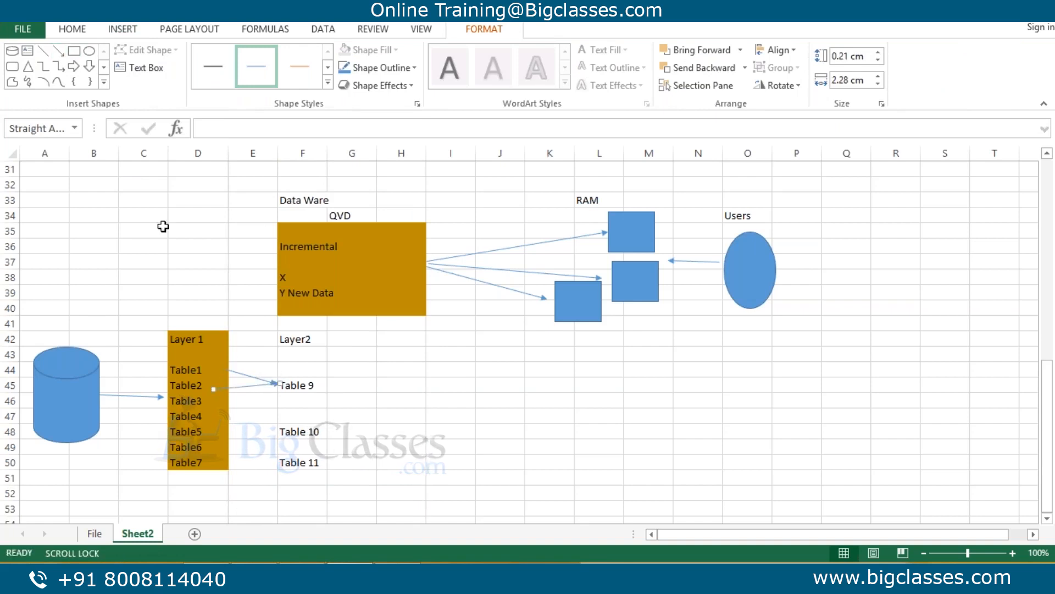
left_click(58, 51)
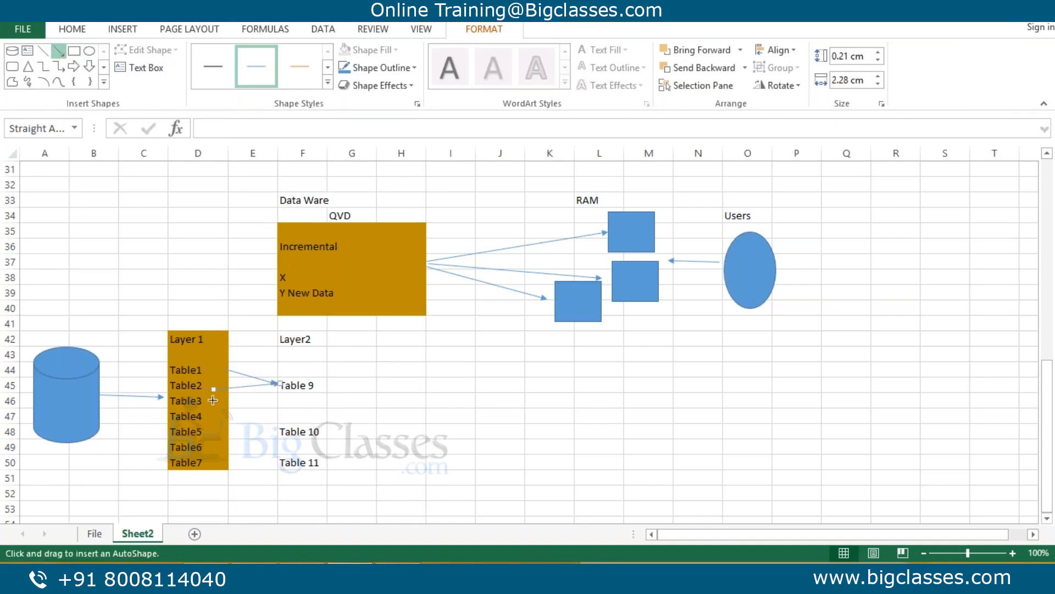
left_click_drag(217, 447, 273, 383)
left_click(302, 387)
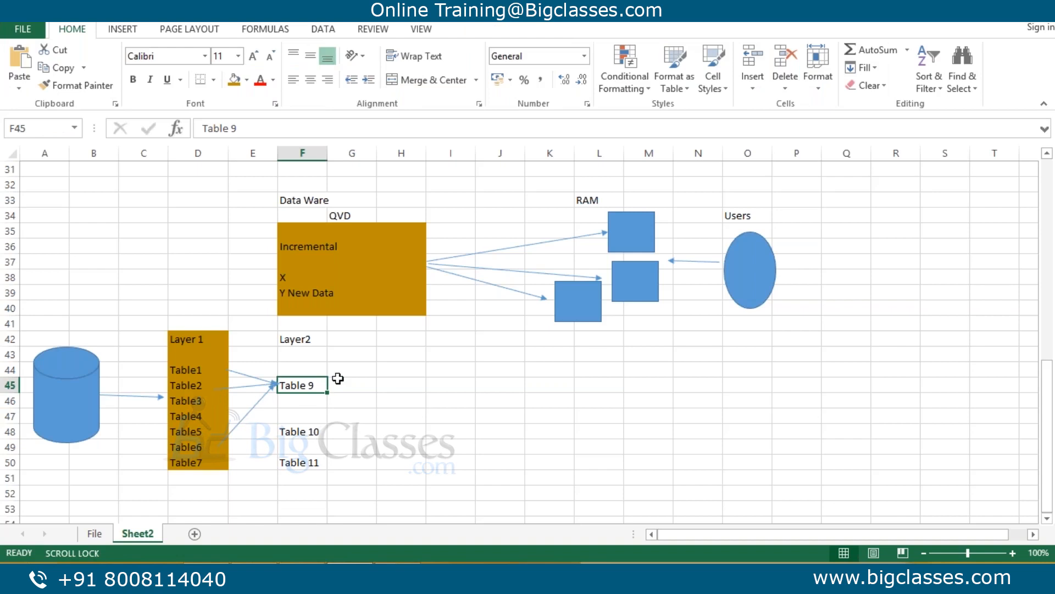
Fill cells F42:F50 and H42:H50 with gold.
left_click(307, 342)
left_click(308, 462, "shift")
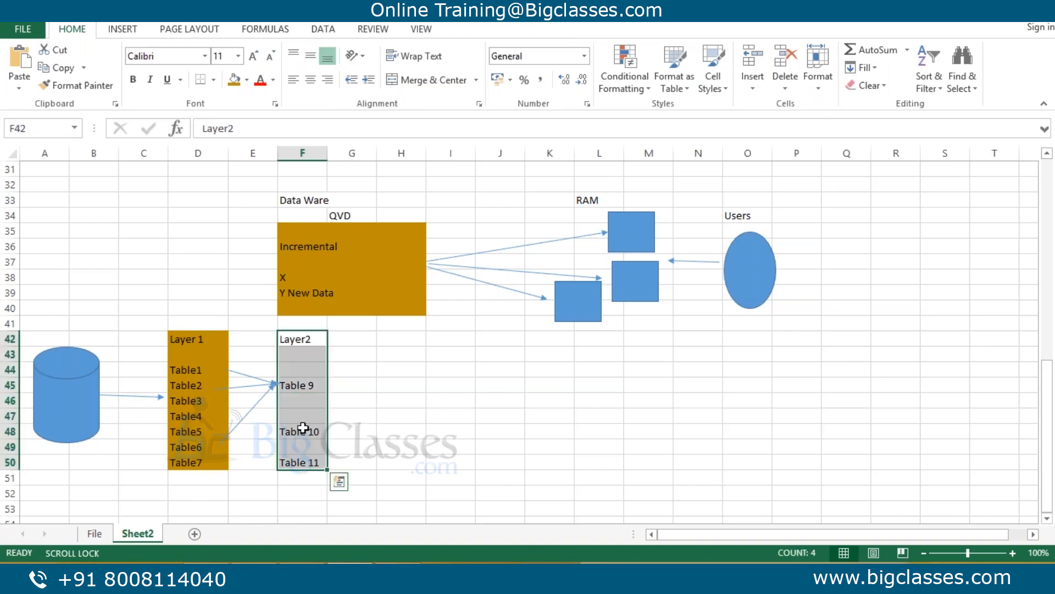
left_click(236, 81)
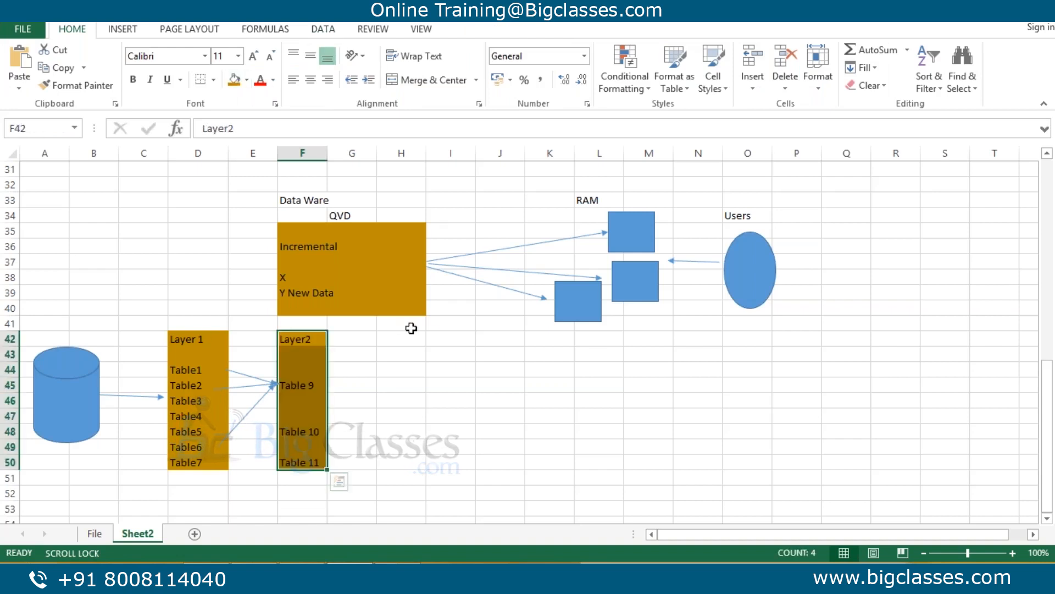
left_click_drag(423, 336, 413, 463)
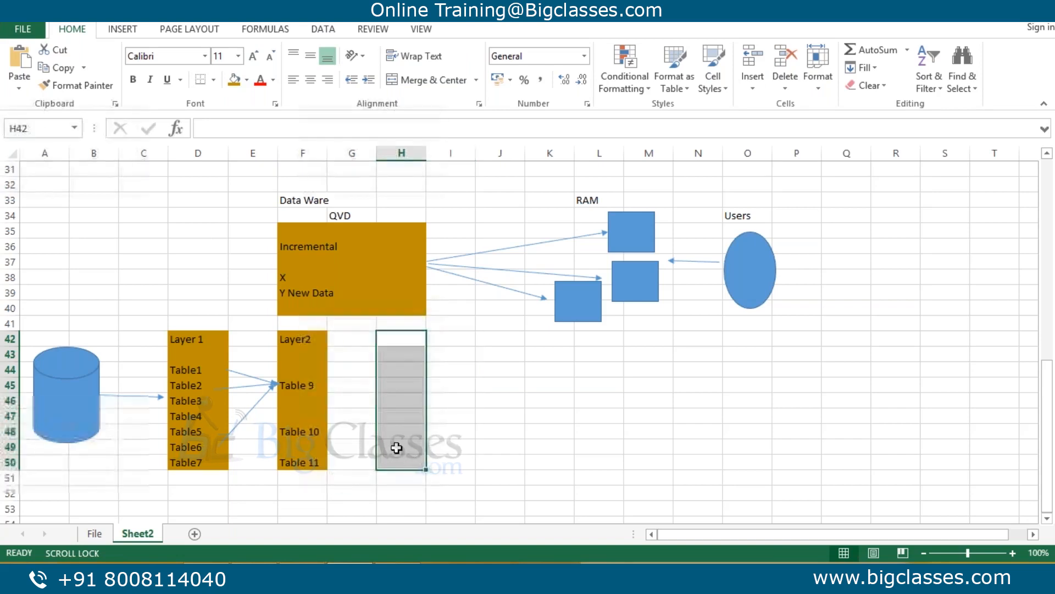
left_click(235, 81)
Enter Table 13 in H45 and Table 15 in H47.
left_click(402, 383)
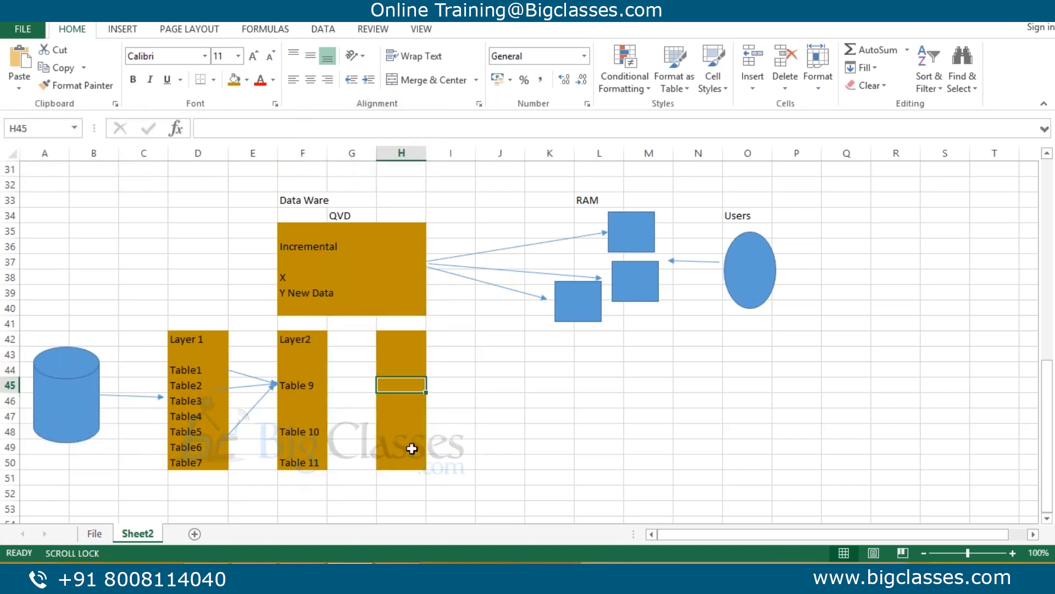
type("Table")
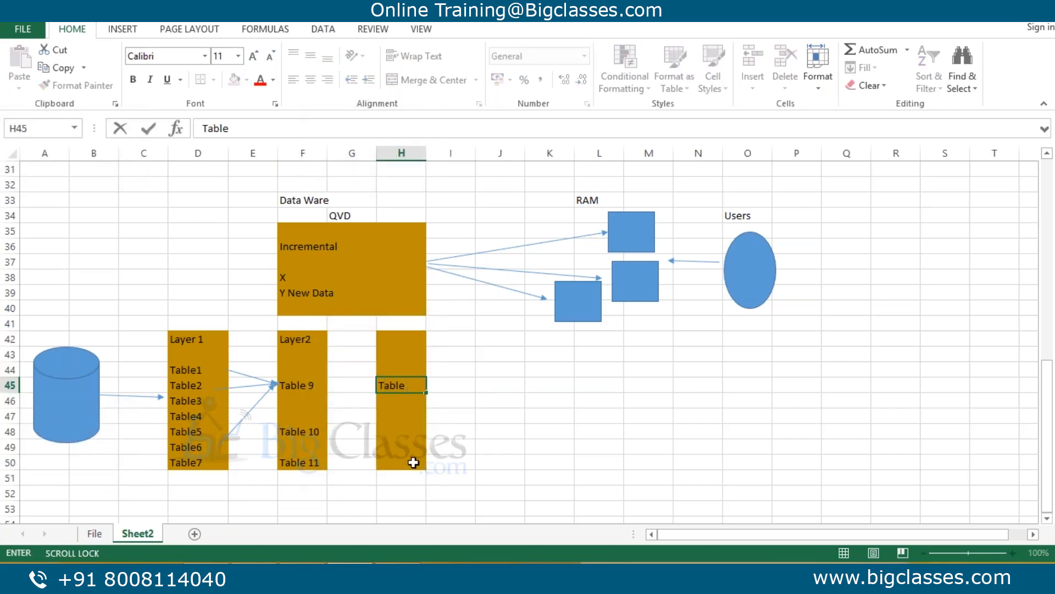
key("Return")
key("Return")
type("Table 15")
key("Return")
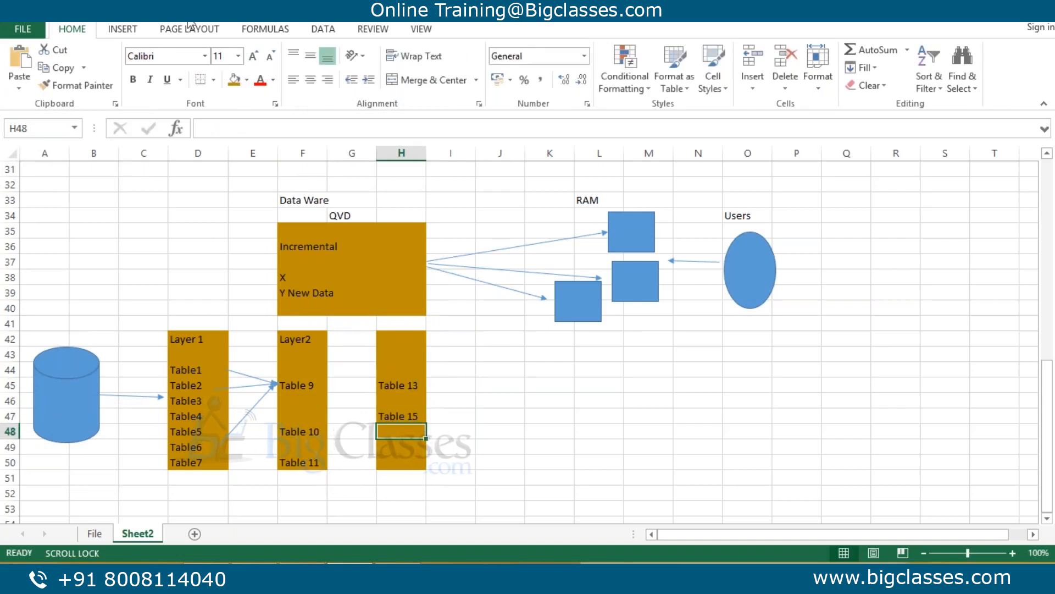
Draw straight arrows from Table 11 and Table 9 to Table 15, and from Table 10 to Table 13.
left_click(122, 29)
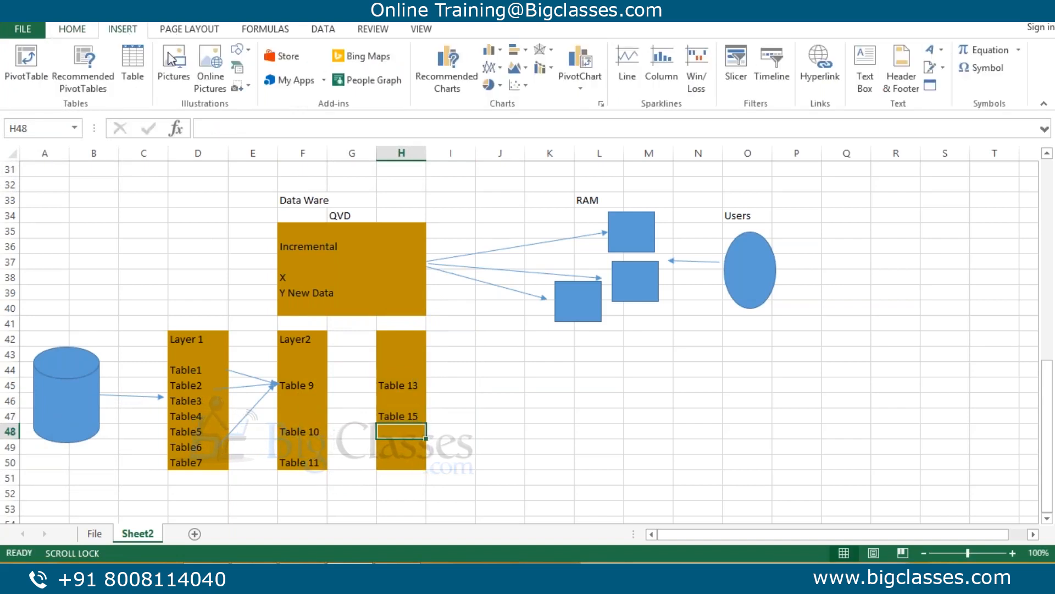
left_click(241, 50)
left_click(381, 455)
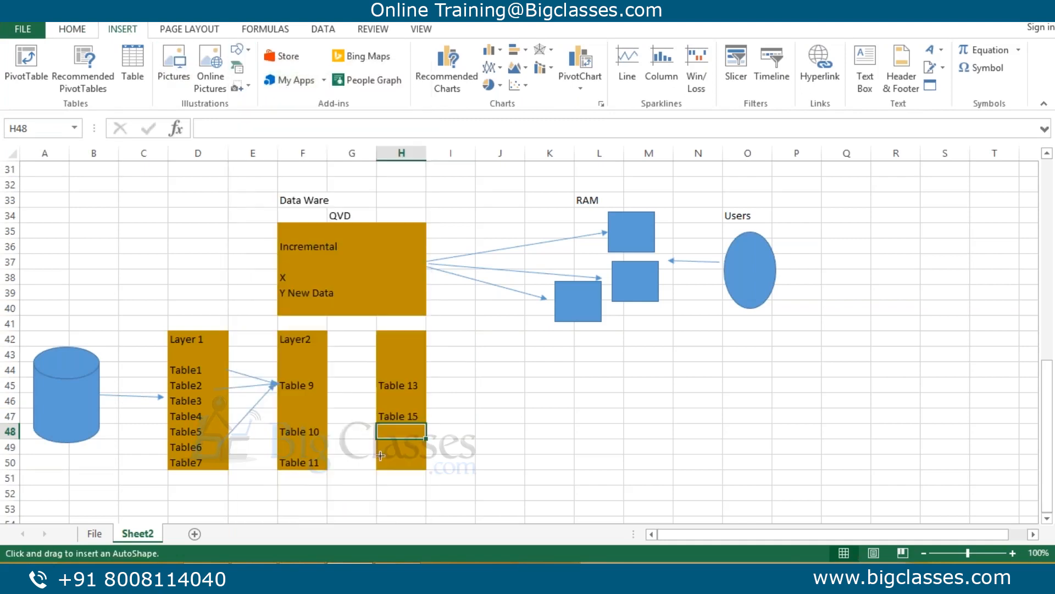
left_click_drag(326, 463, 375, 418)
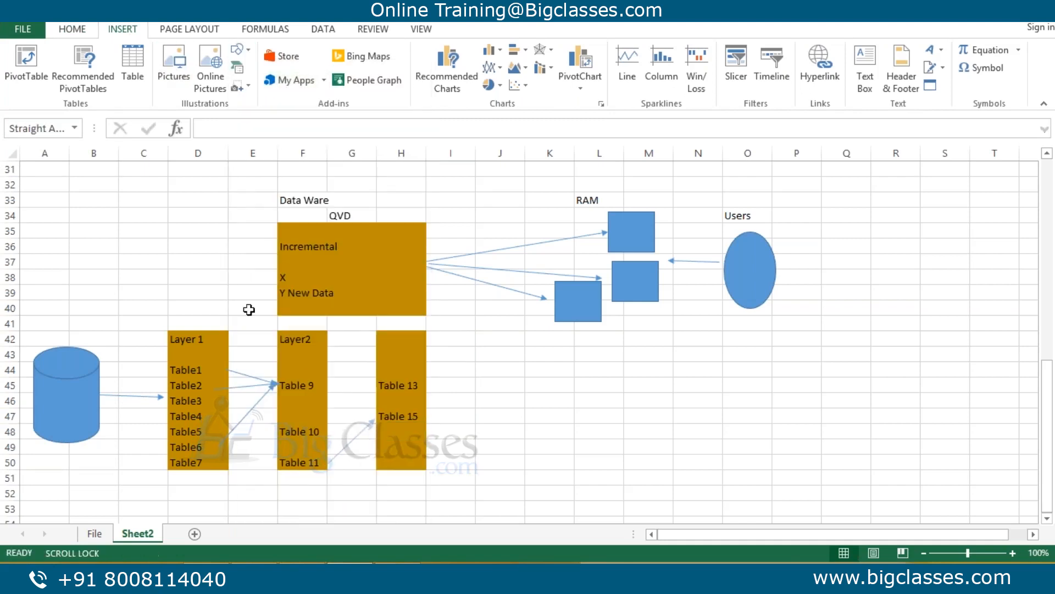
left_click(58, 50)
left_click_drag(316, 384, 374, 416)
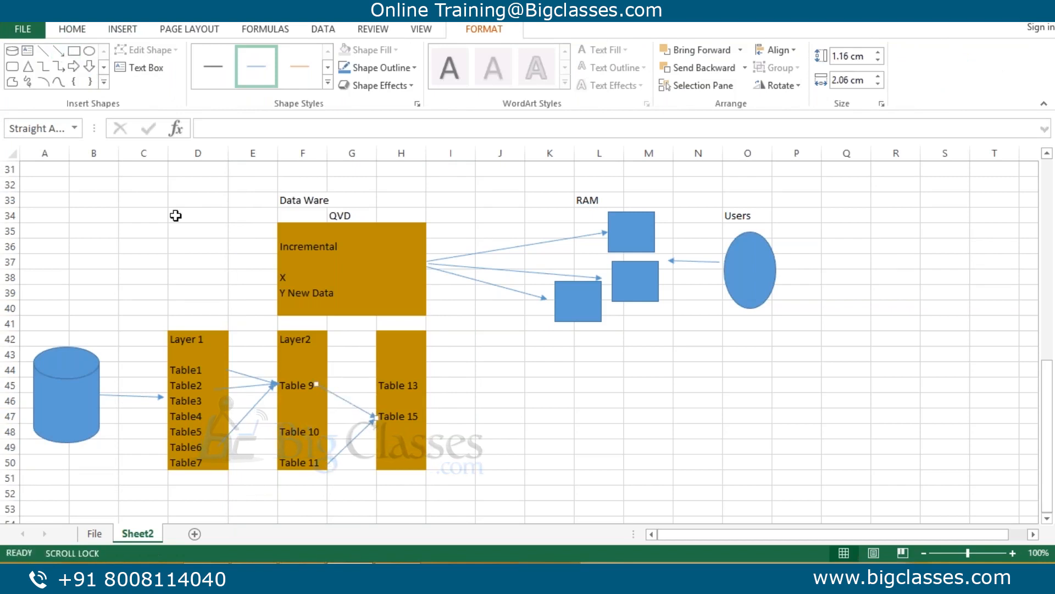
left_click(59, 52)
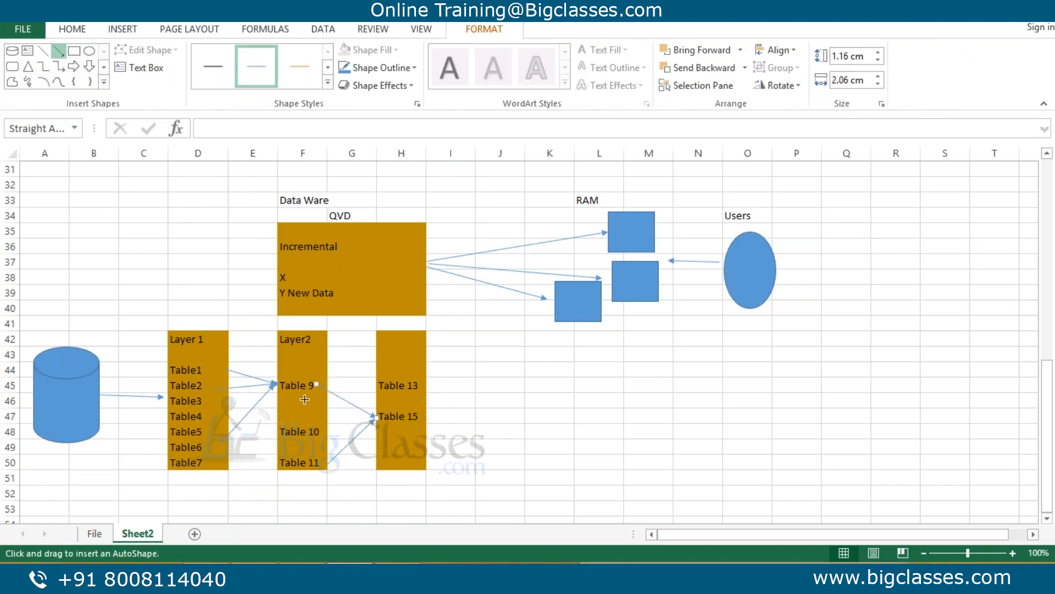
left_click_drag(323, 433, 376, 385)
left_click(60, 53)
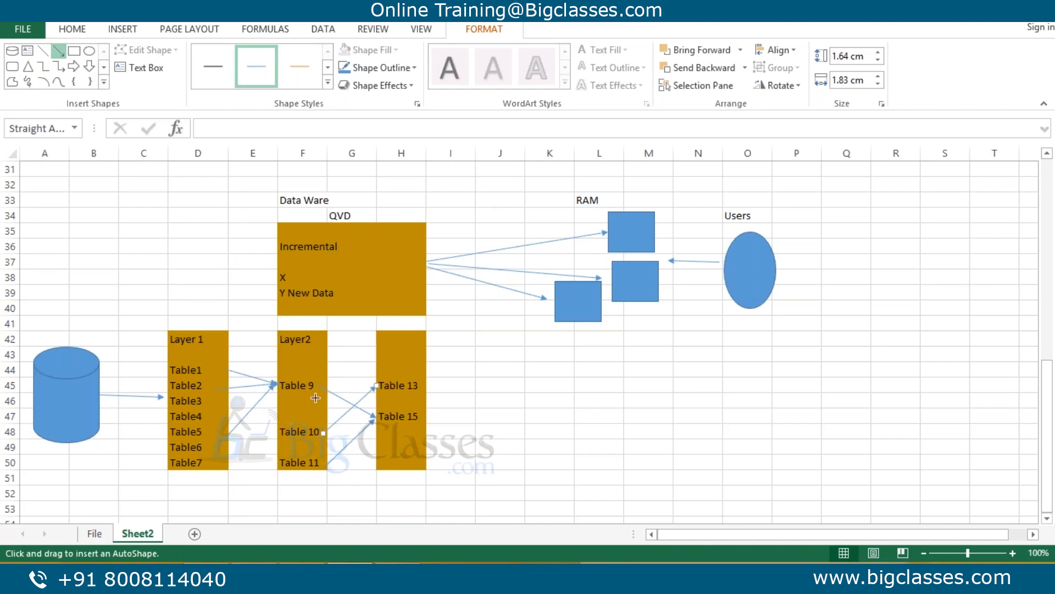
key("Escape")
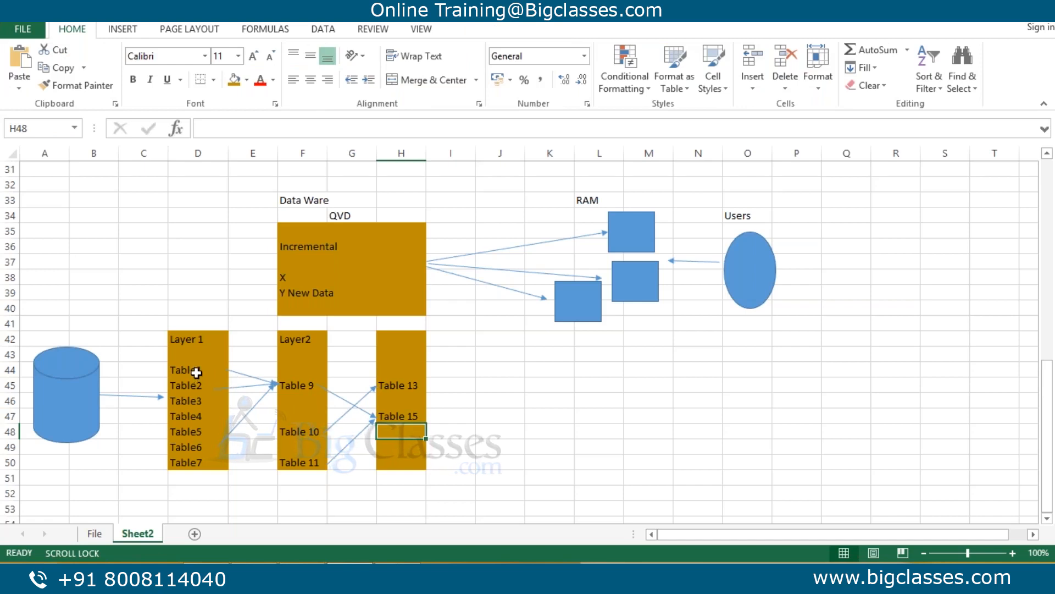
left_click(294, 386)
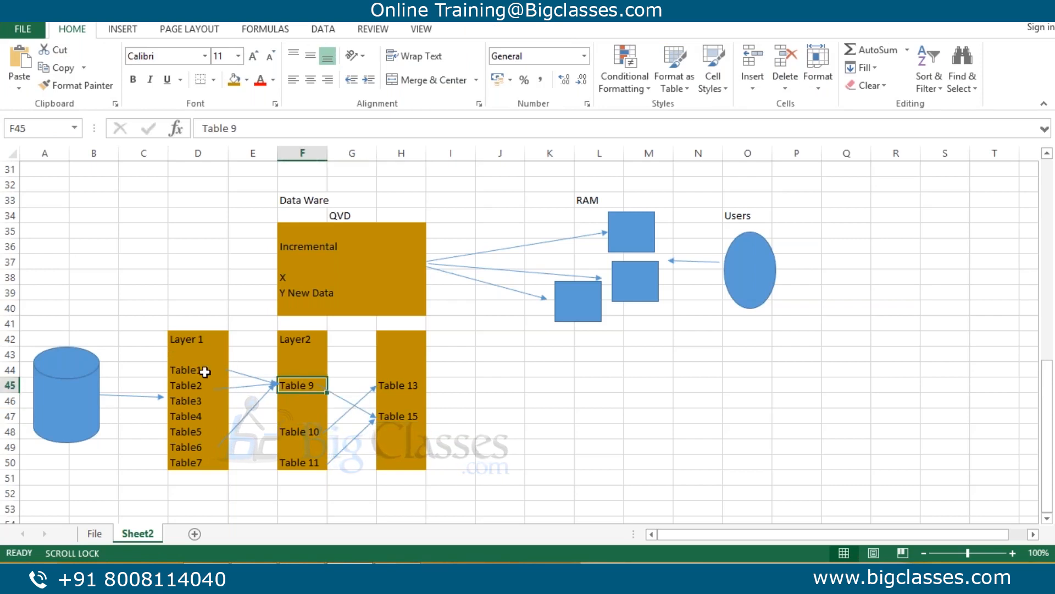
left_click_drag(193, 344, 199, 475)
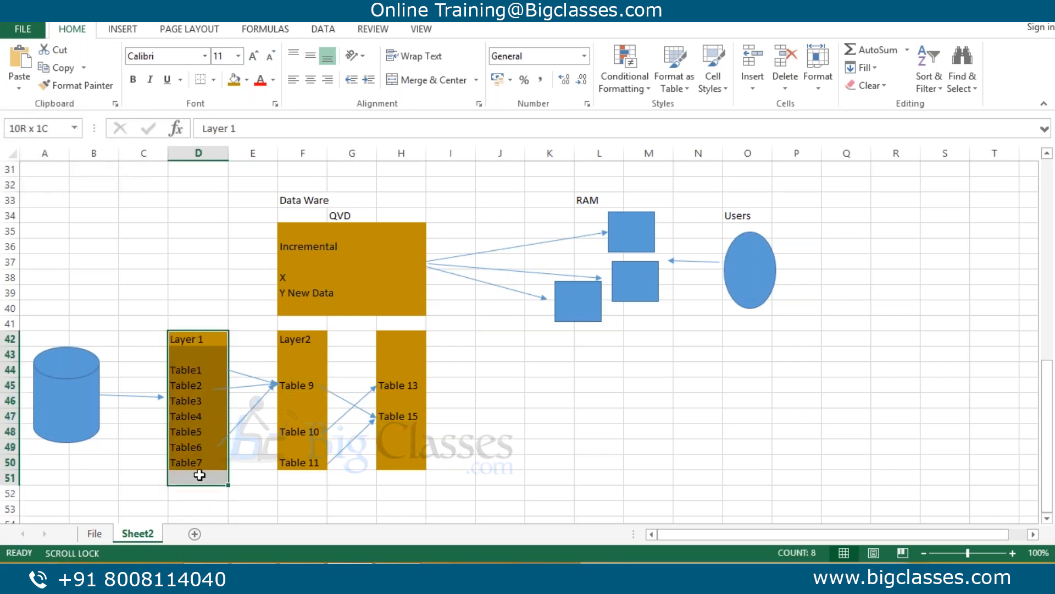
left_click_drag(302, 341, 352, 465)
Enter the heading Layer 3 in cell H42.
left_click(412, 337)
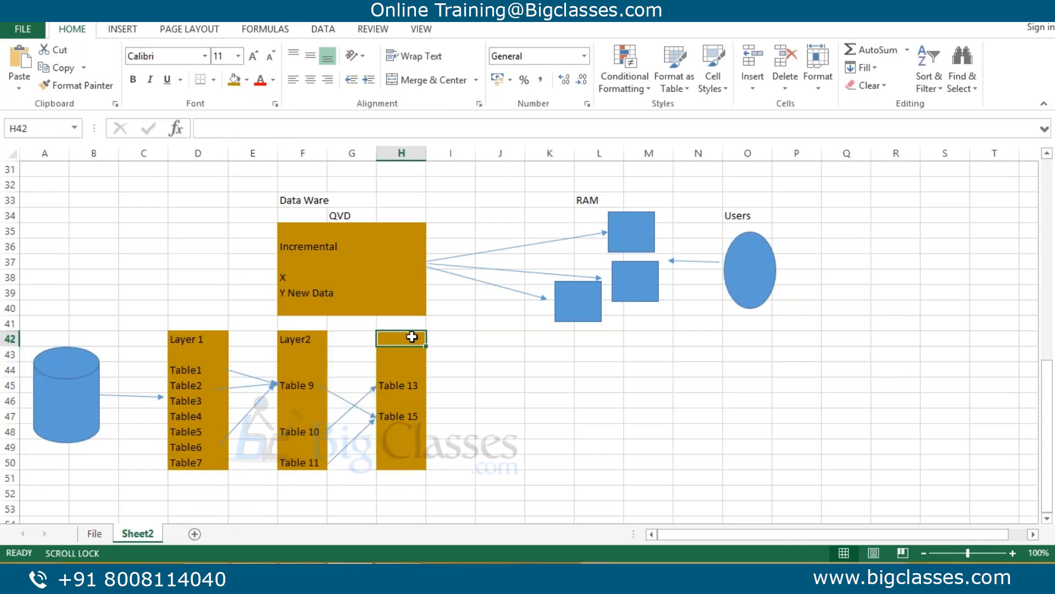
type("Layer 3")
key("Return")
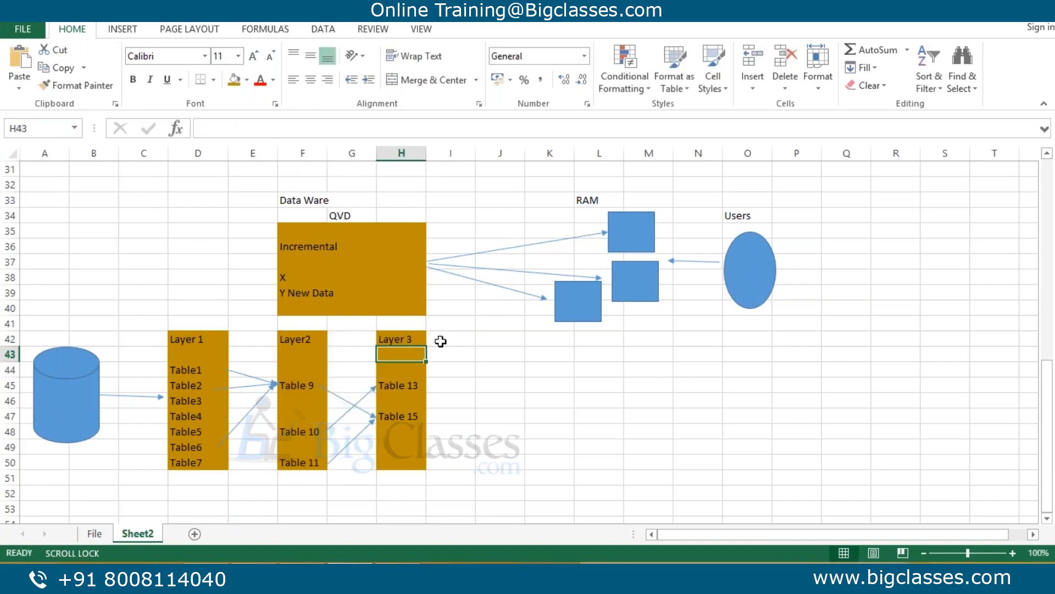
left_click_drag(493, 332, 512, 464)
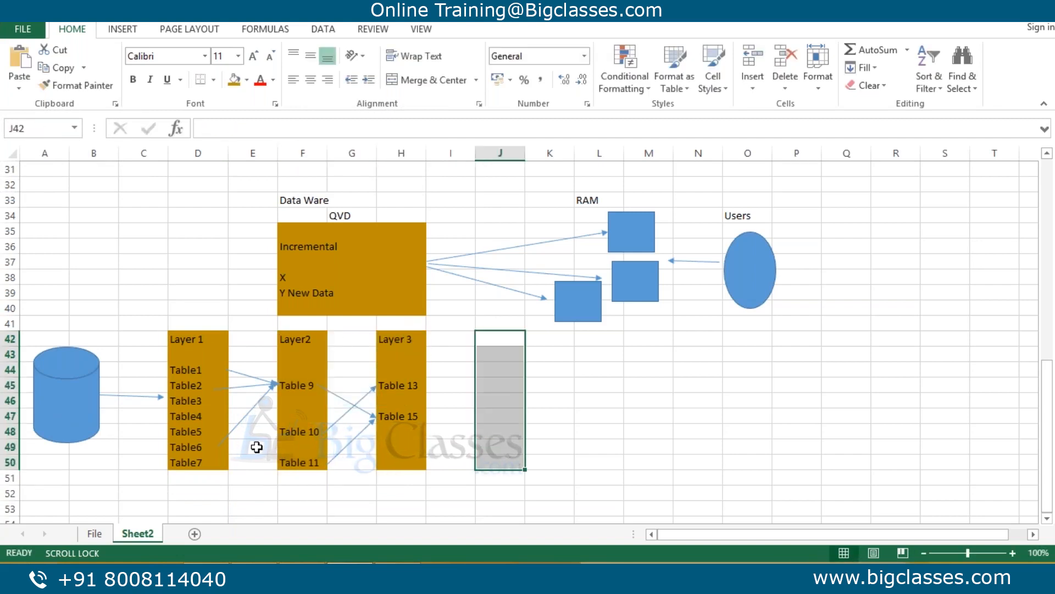
left_click_drag(174, 327, 511, 465)
Copy the top RAM rectangle and paste it as a picture around cells L43:M46, level with the layer tables.
left_click(646, 238)
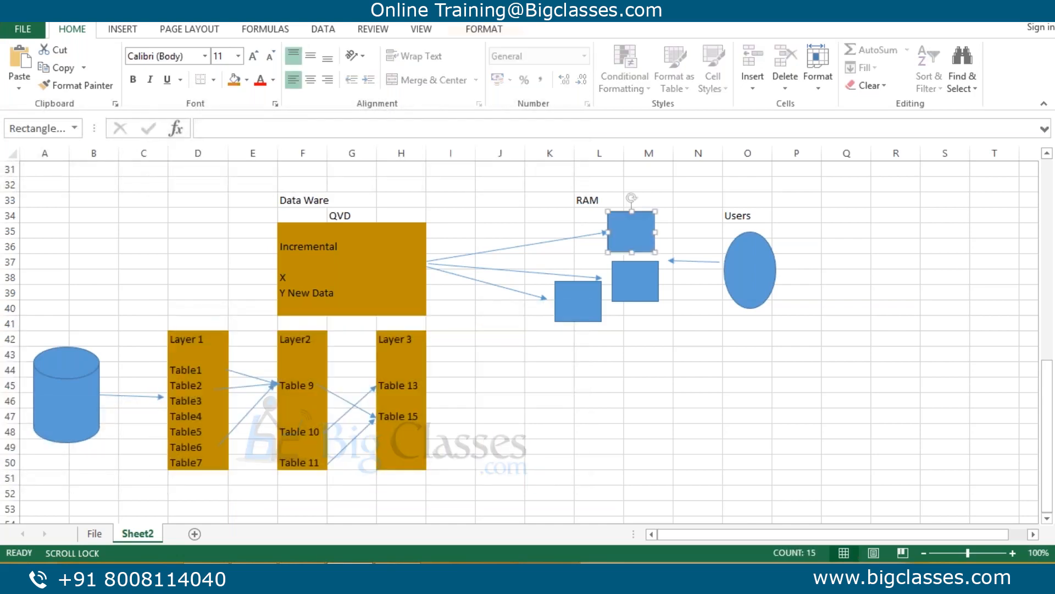
key("alt+Tab")
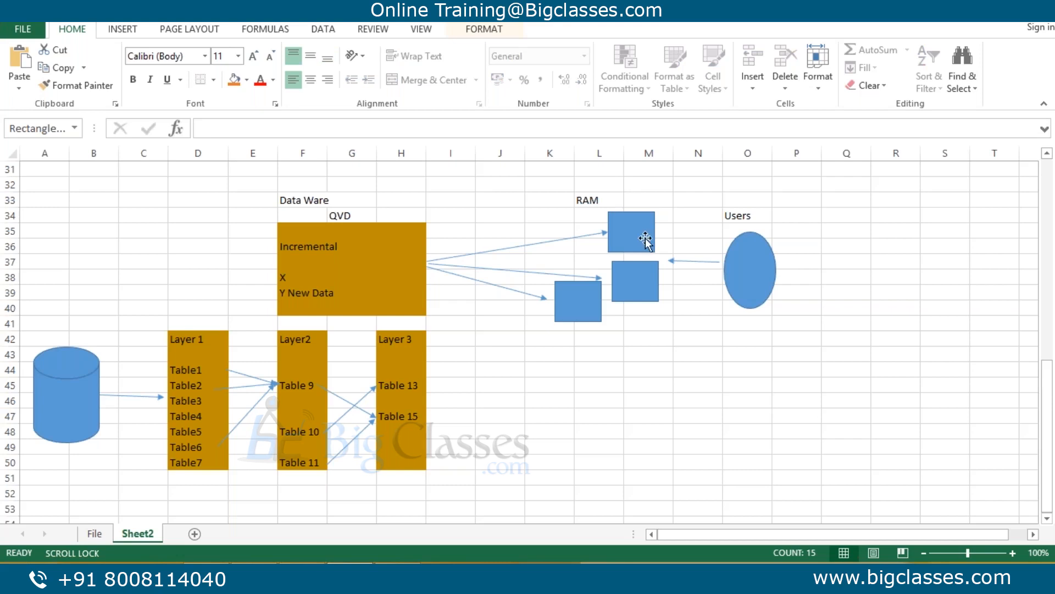
left_click_drag(647, 239, 646, 242)
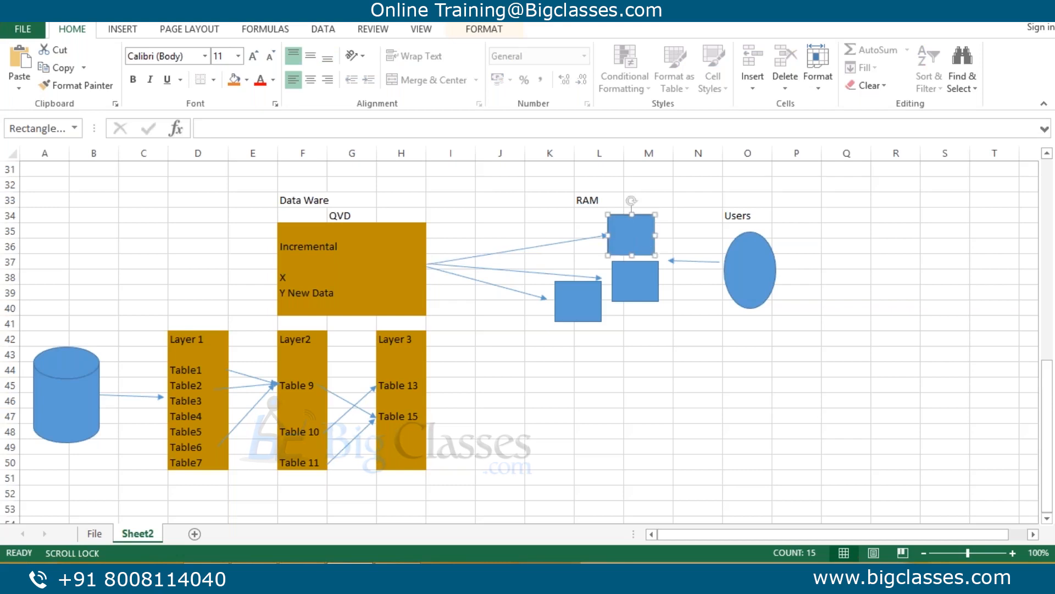
right_click(642, 231)
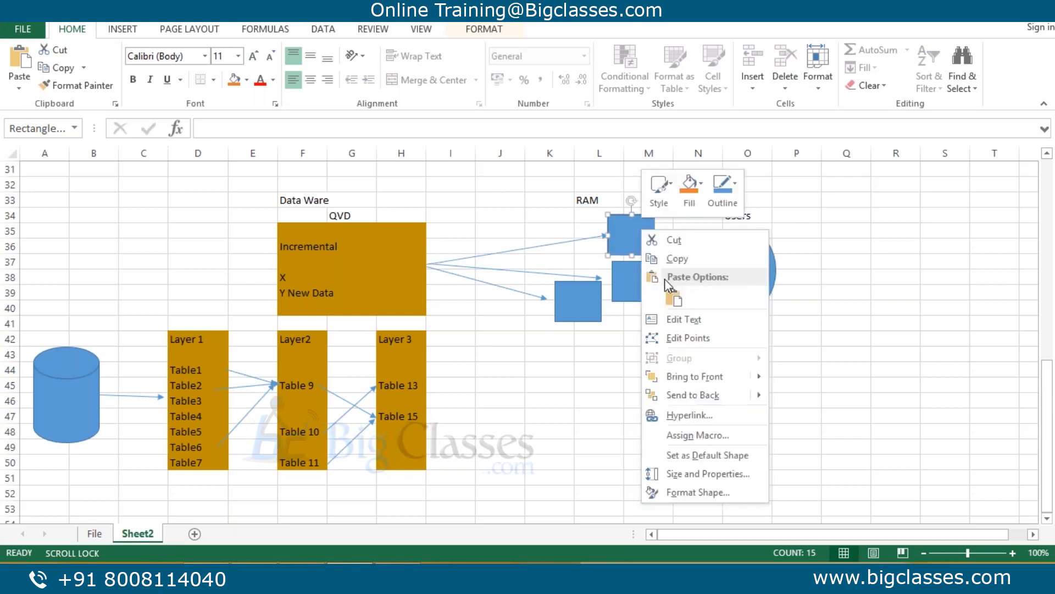
left_click(676, 260)
right_click(602, 387)
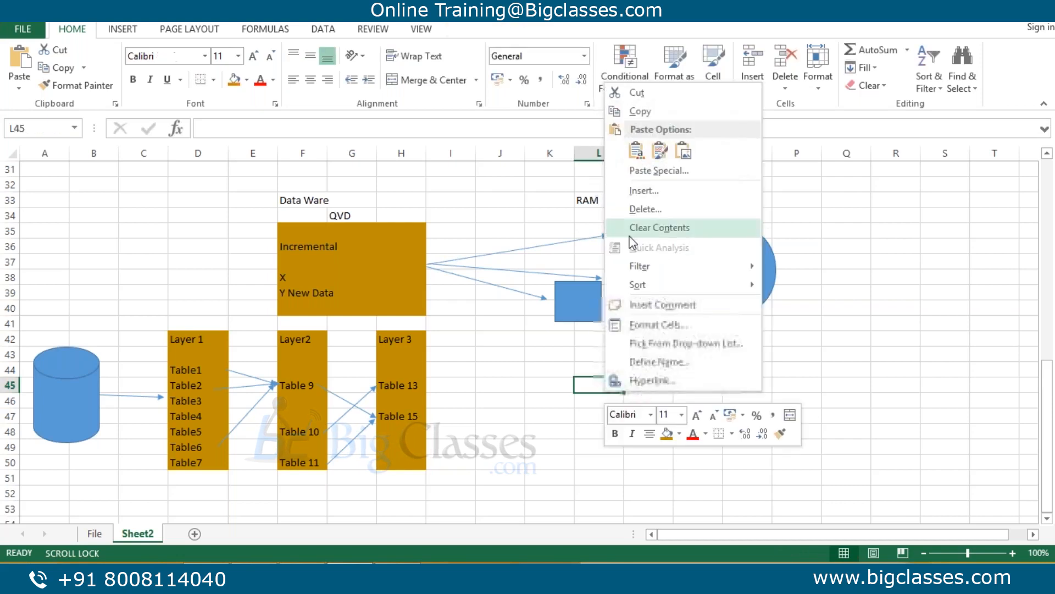
left_click_drag(608, 397, 634, 380)
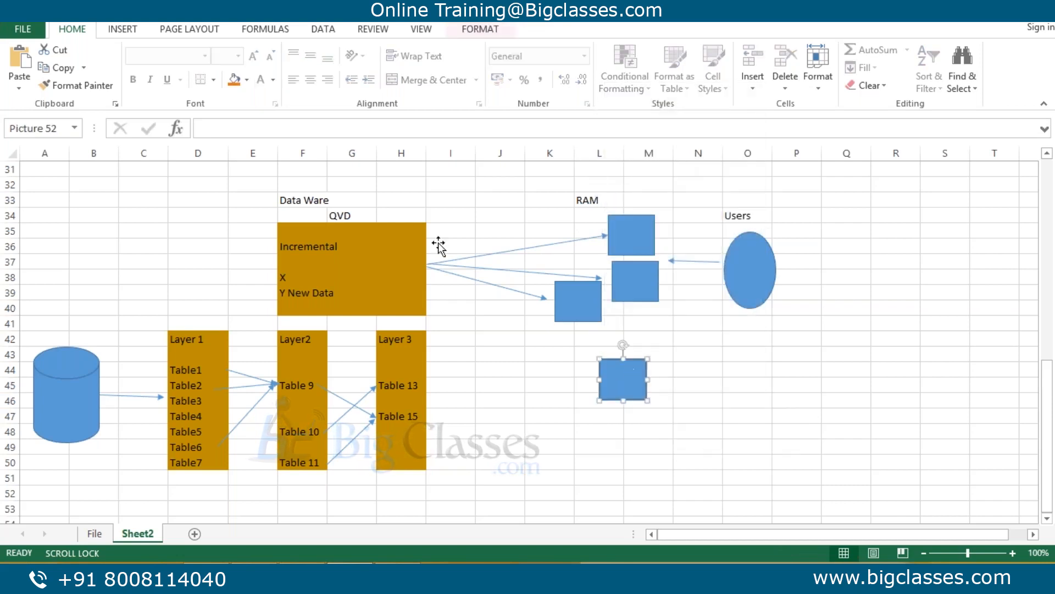
Draw a straight arrow about 5.4 cm wide from the Layer 3 column to the pasted rectangle.
left_click(119, 31)
left_click(238, 50)
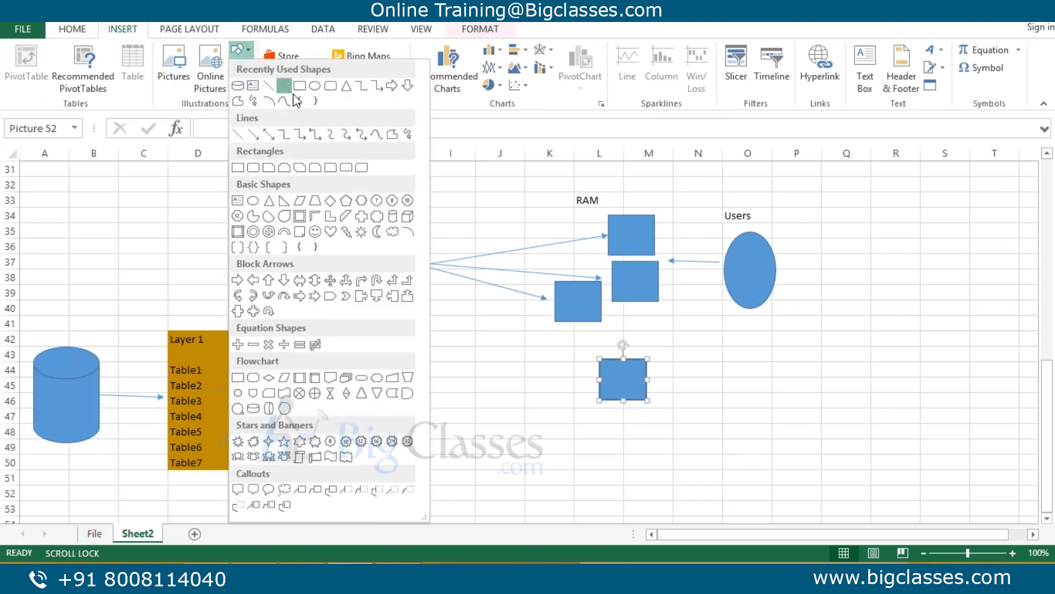
left_click(284, 84)
left_click_drag(435, 392, 592, 382)
Draw straight arrows from Table1 and Table 11 to the pasted rectangle, shortening the Table1 arrow to about 12.5 cm.
left_click(59, 51)
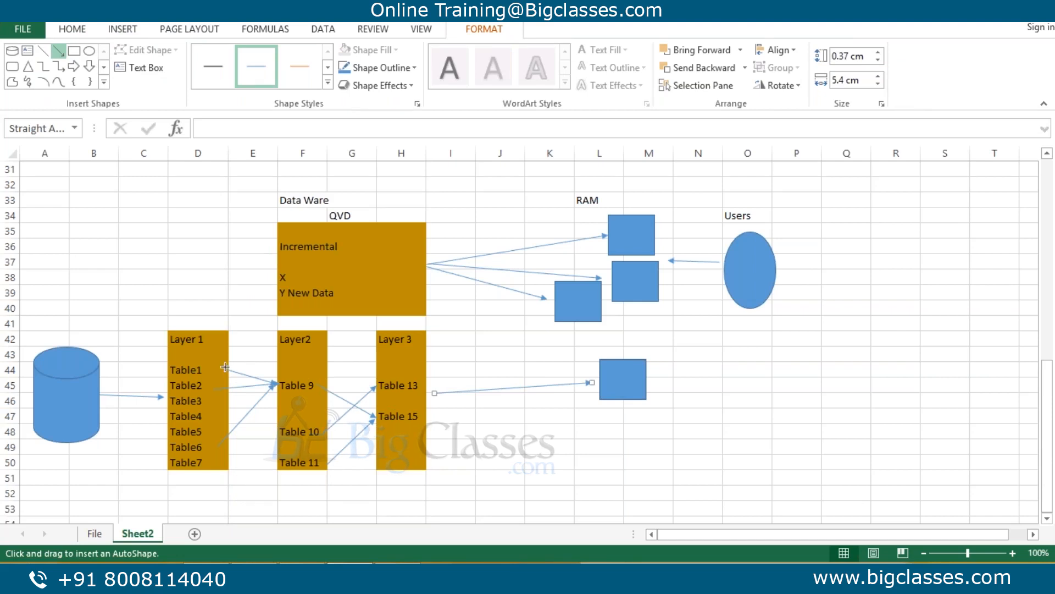
left_click_drag(225, 367, 599, 367)
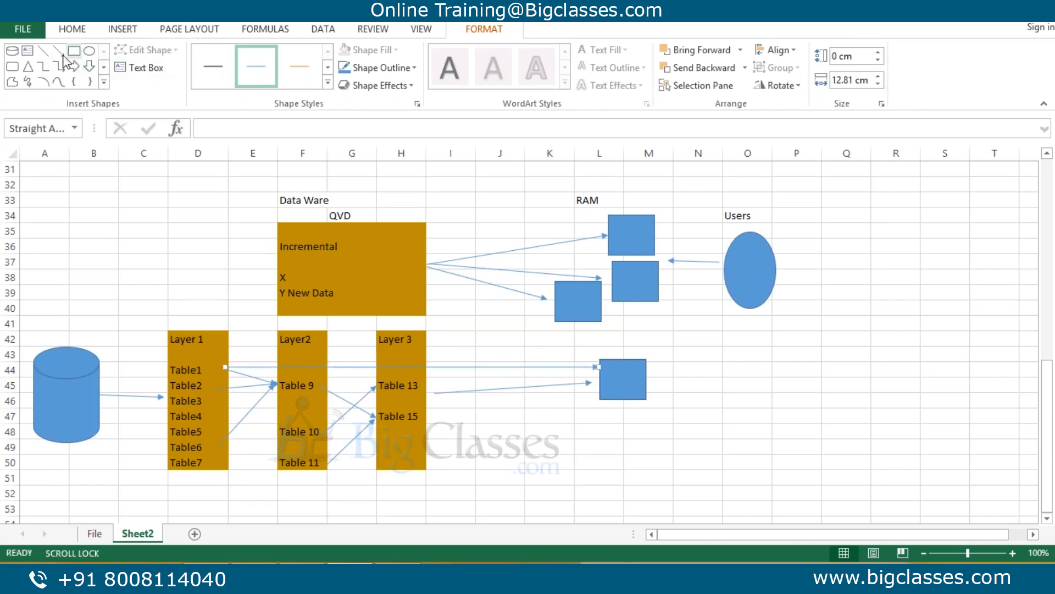
left_click_drag(328, 463, 593, 393)
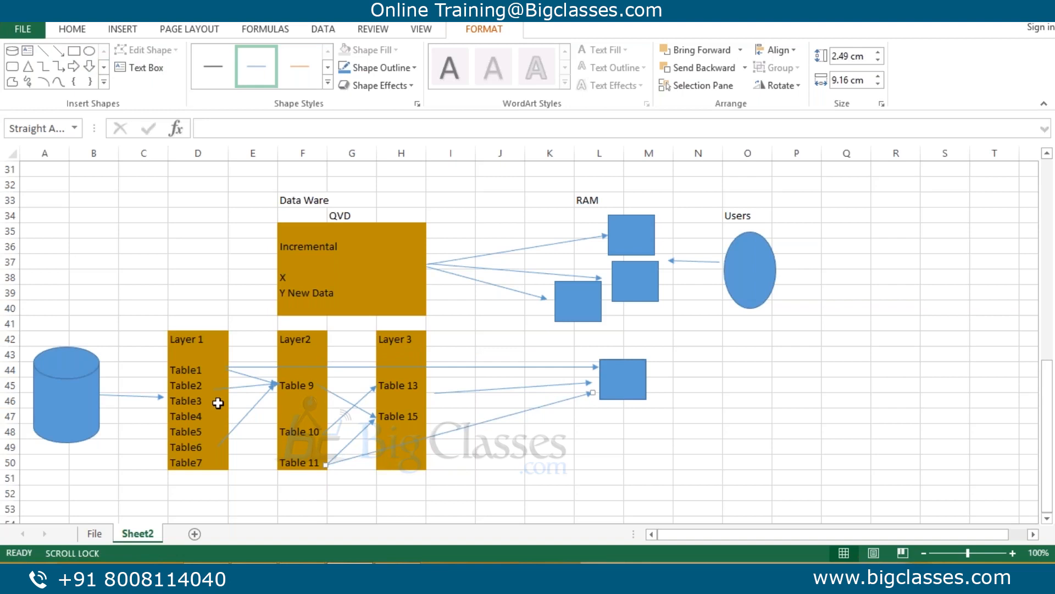
left_click(597, 366)
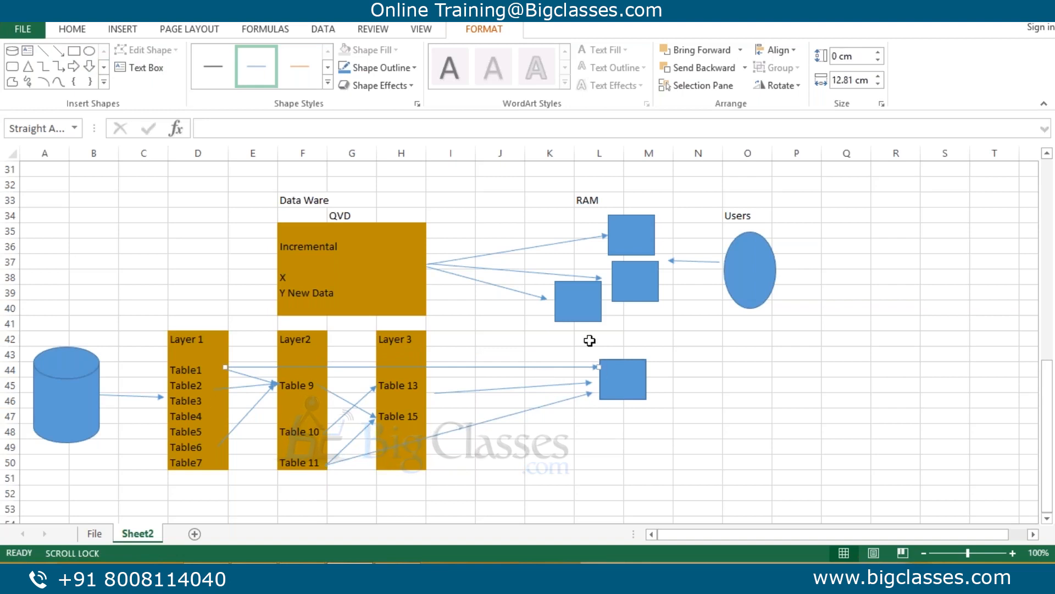
left_click_drag(597, 367, 589, 367)
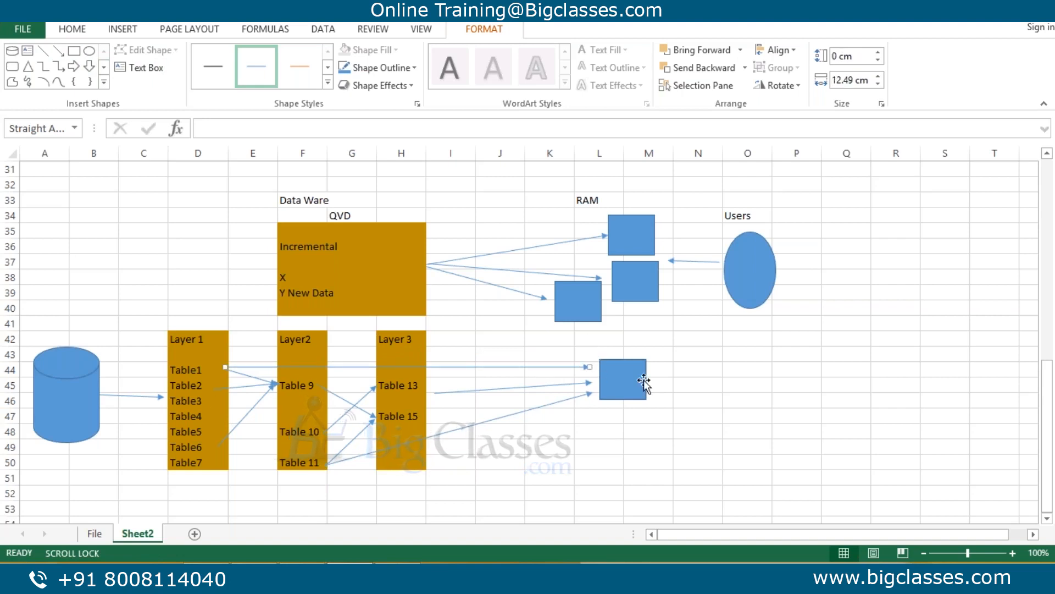
Enter Table16 in cell D51 below Table7.
left_click(628, 383)
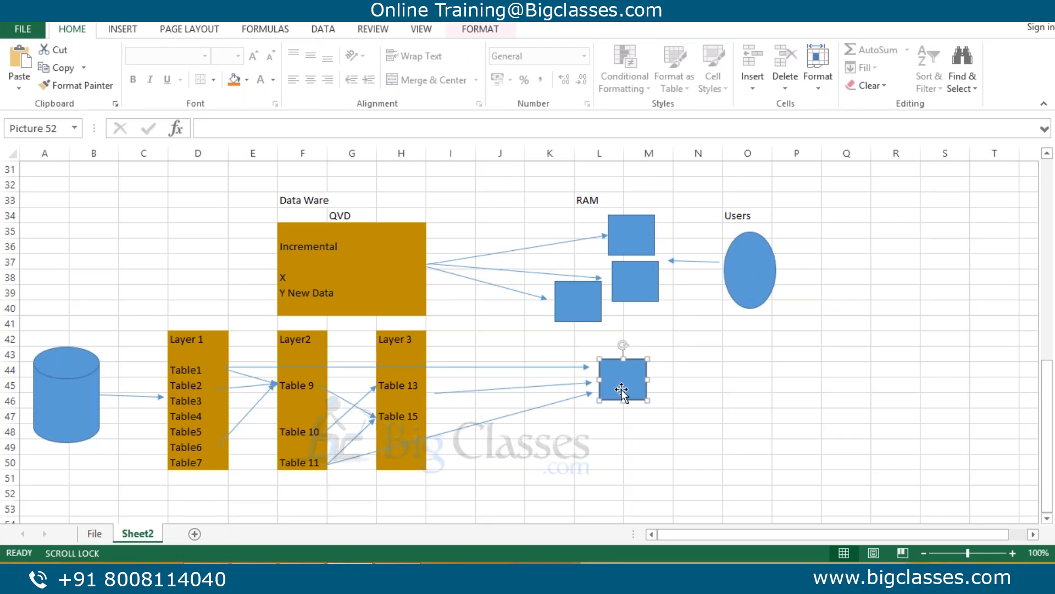
left_click(196, 479)
type("Table")
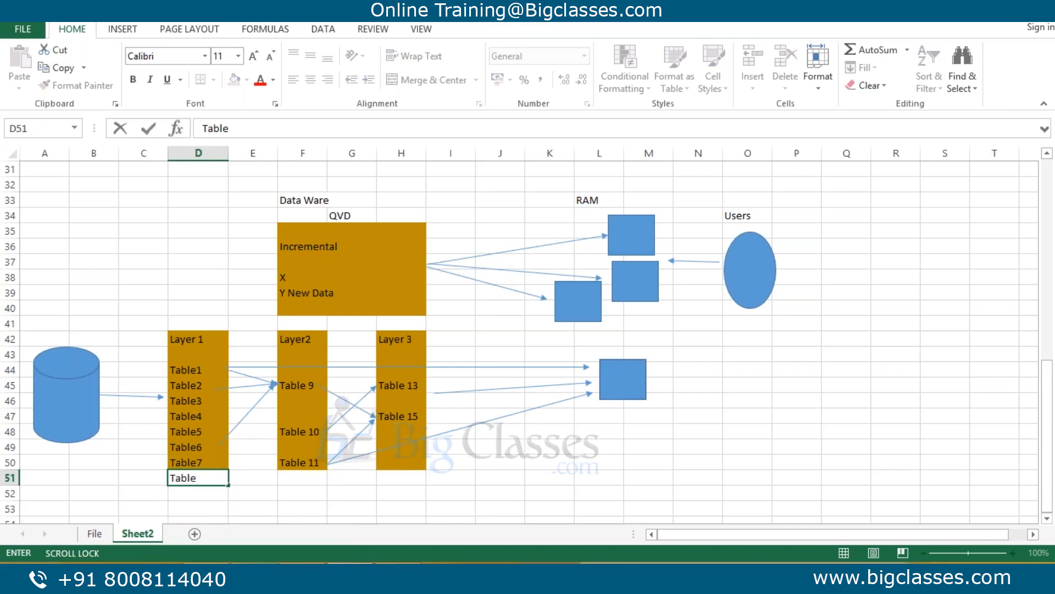
type("12")
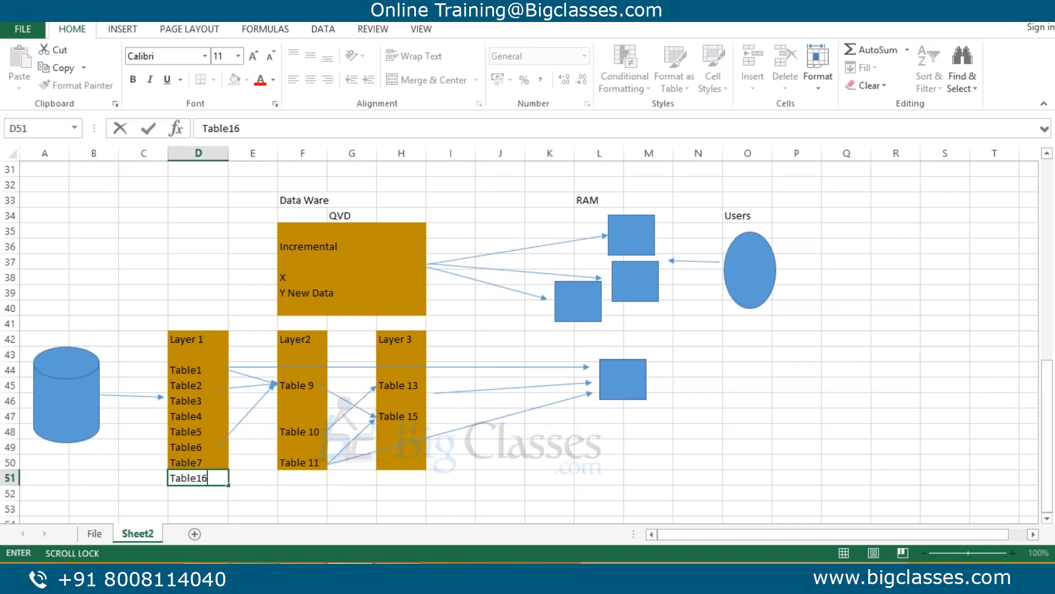
key("Return")
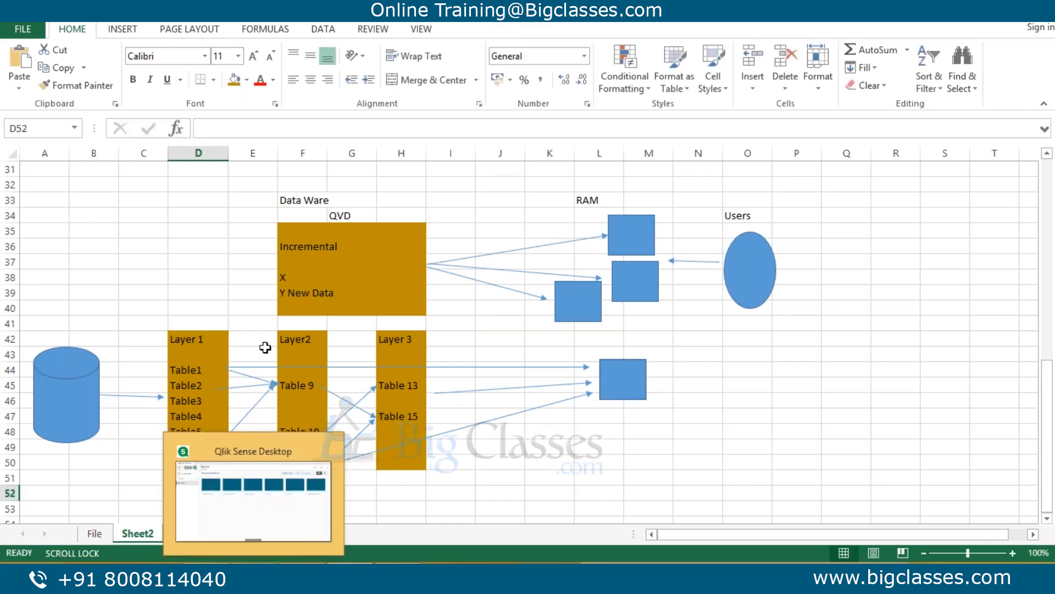
Draw straight arrows from Table 10 and Table 11 back to Table16 in Layer 1.
left_click(122, 29)
left_click(247, 52)
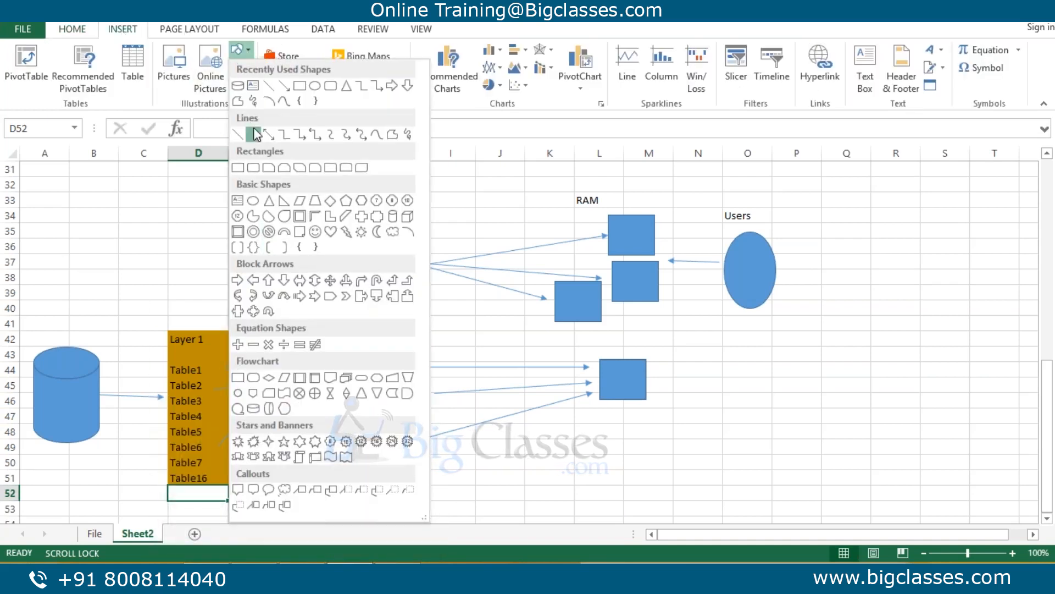
left_click(253, 134)
left_click_drag(273, 427, 219, 474)
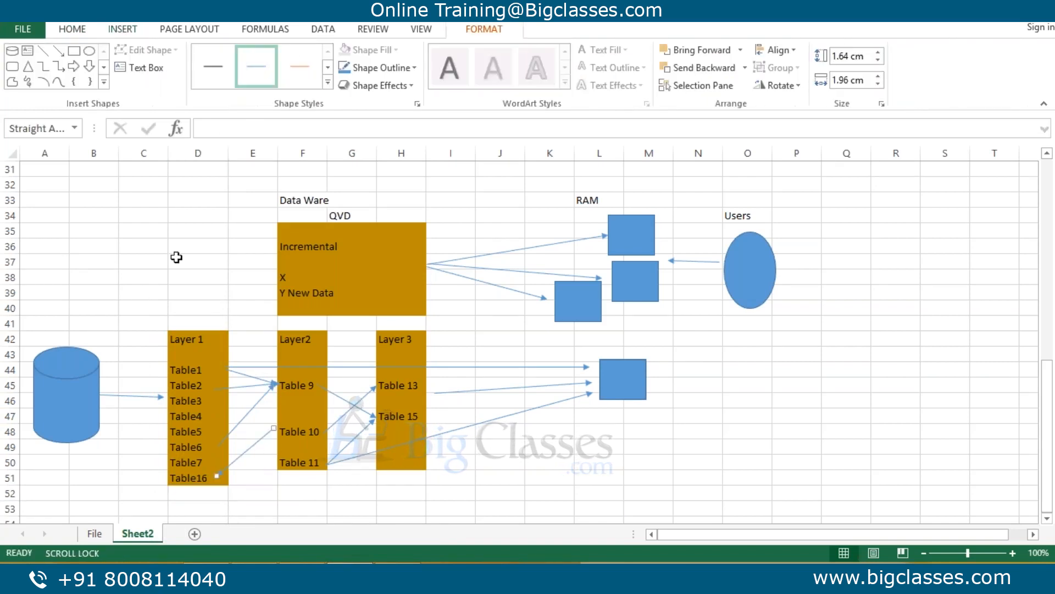
left_click(68, 55)
left_click(59, 52)
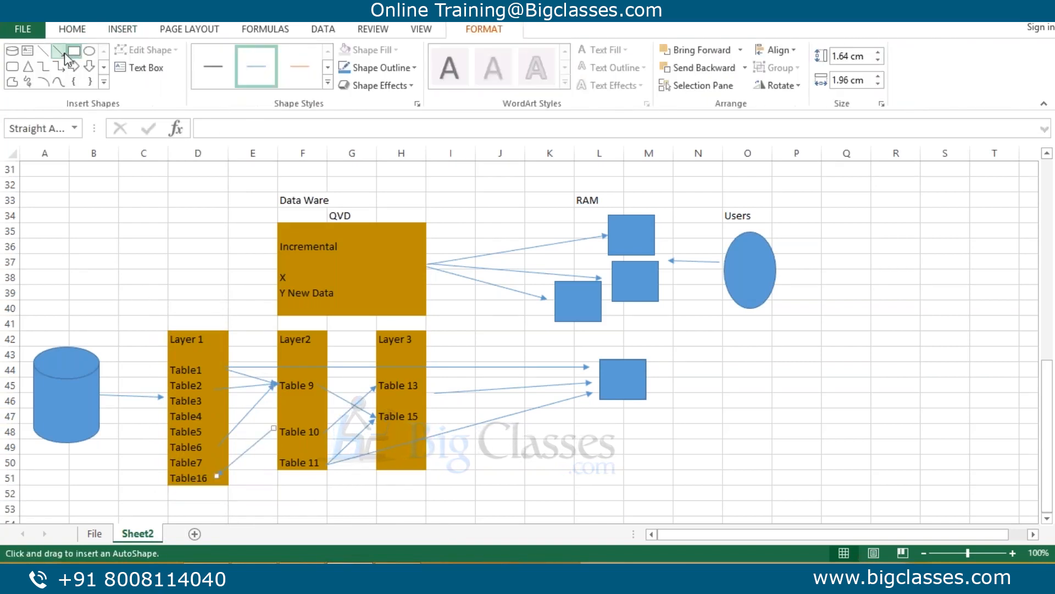
left_click_drag(279, 465, 222, 472)
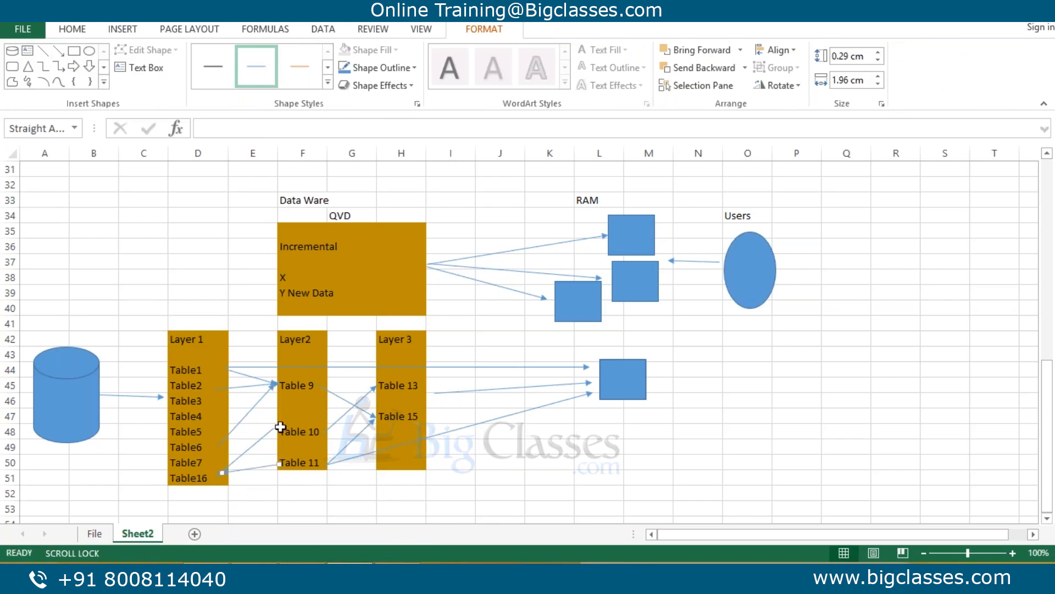
Adjust the starting end of the arrow to Table16 so it sits closer to Table 10.
left_click(211, 476)
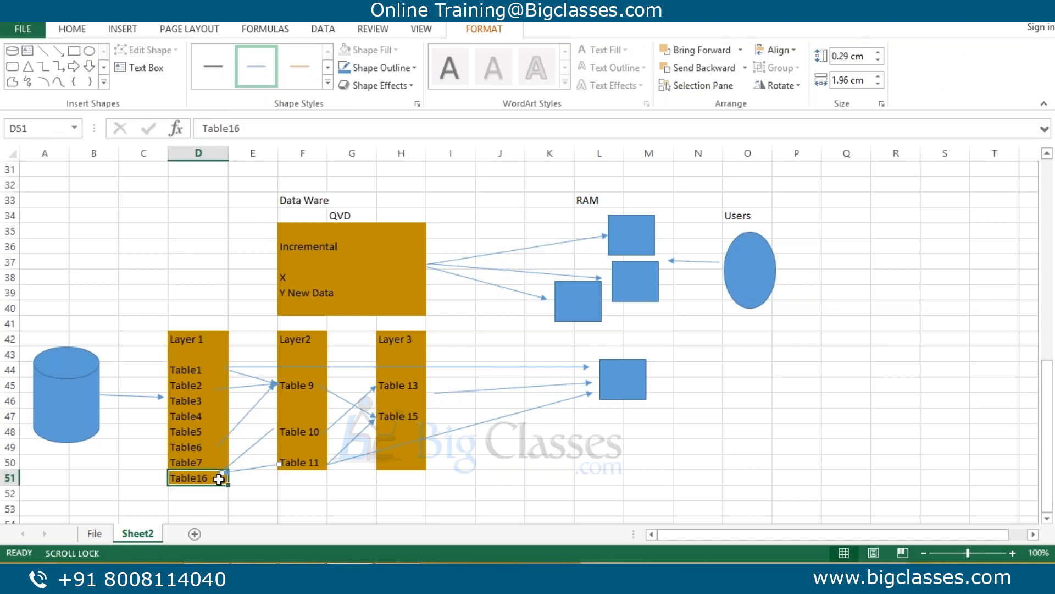
left_click(270, 437)
left_click_drag(270, 430, 274, 430)
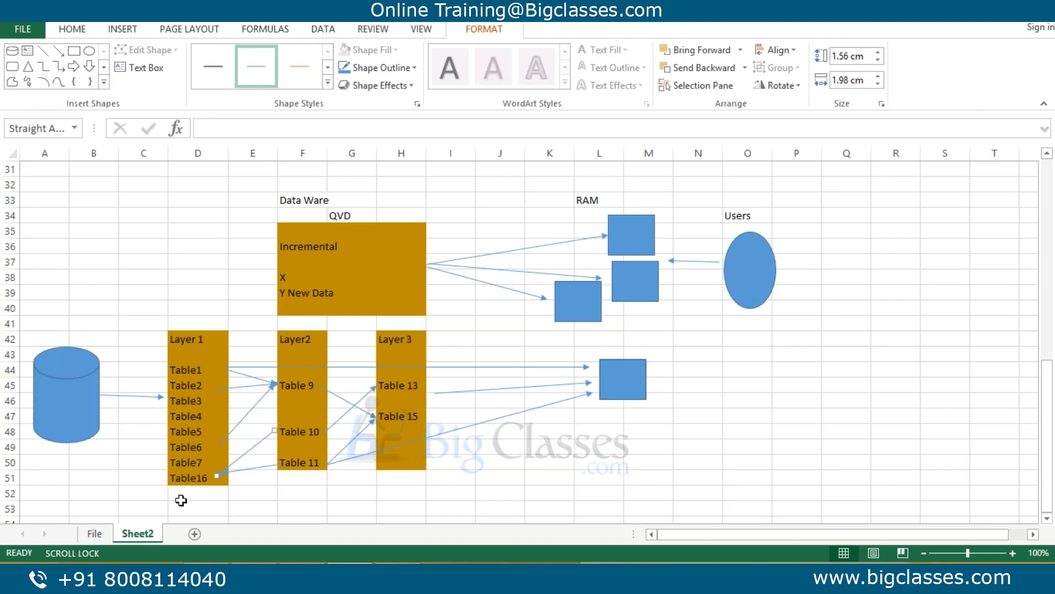
left_click(198, 481)
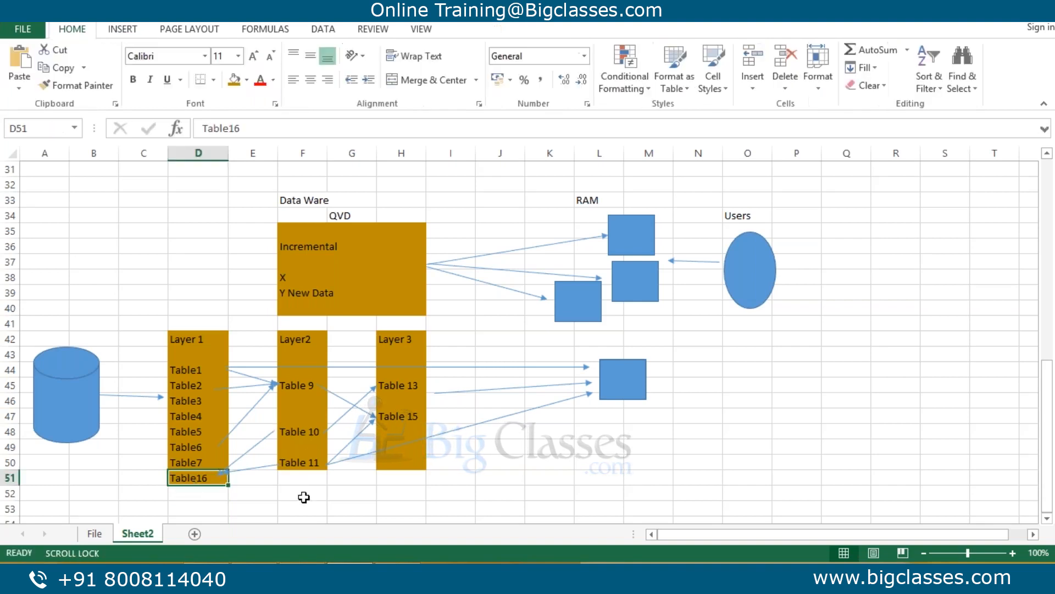
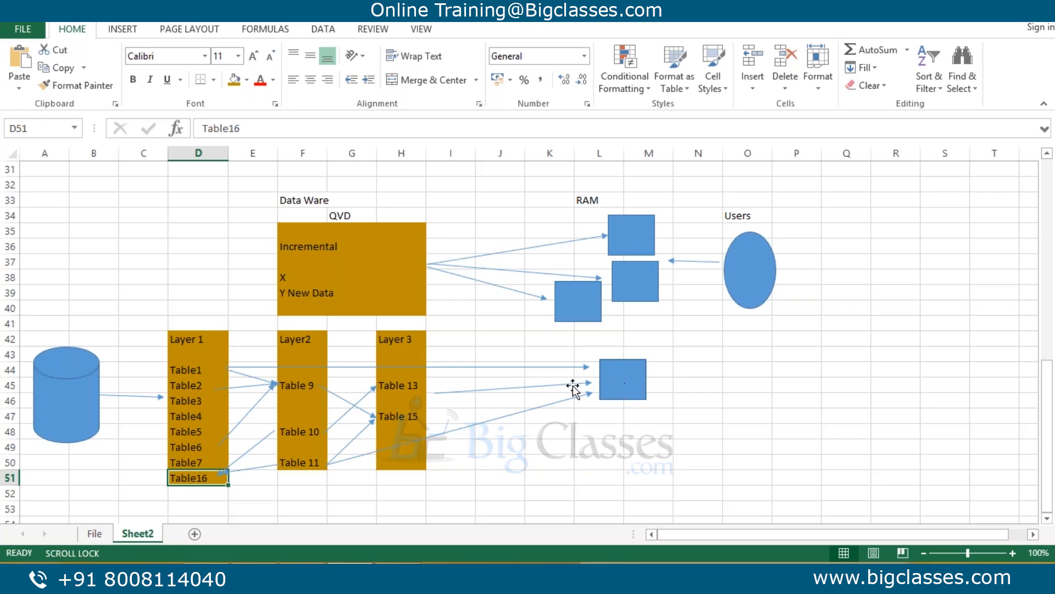
Enlarge the pasted rectangle that receives the arrows from the layer tables to span about rows 43 to 47.
left_click(622, 393)
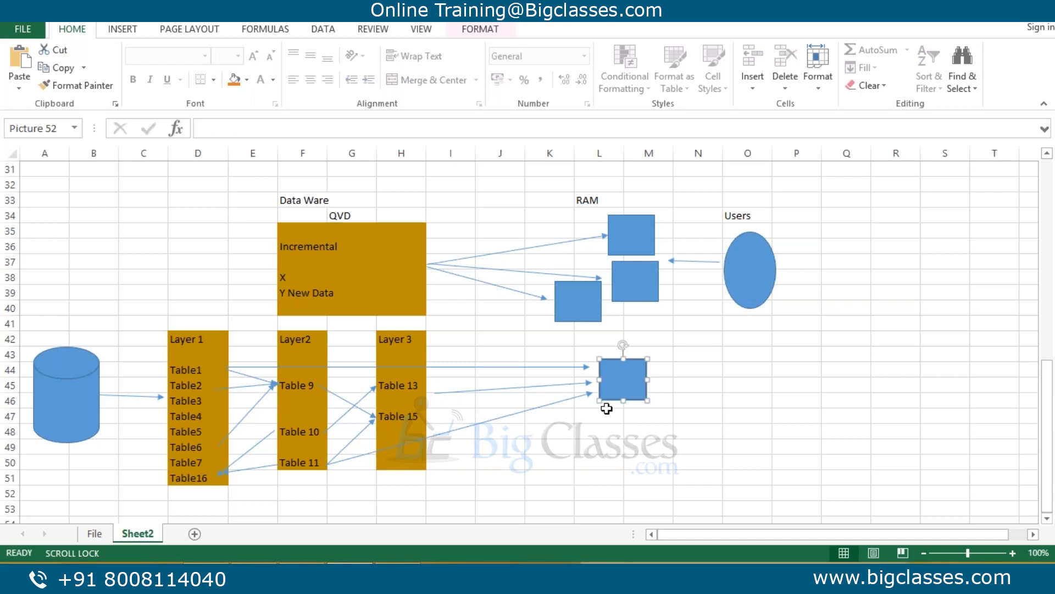
left_click_drag(600, 402, 643, 398)
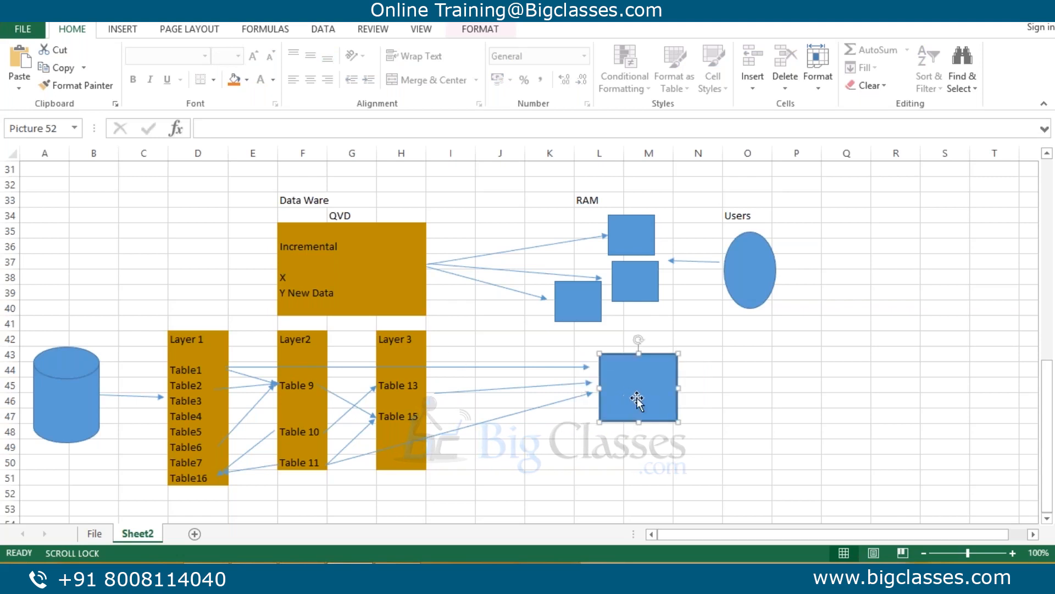
Draw a trial straight arrow from the bottom of the enlarged rectangle to cell D54, and delete it.
left_click(121, 29)
left_click(238, 50)
left_click(269, 81)
left_click(245, 54)
left_click(288, 86)
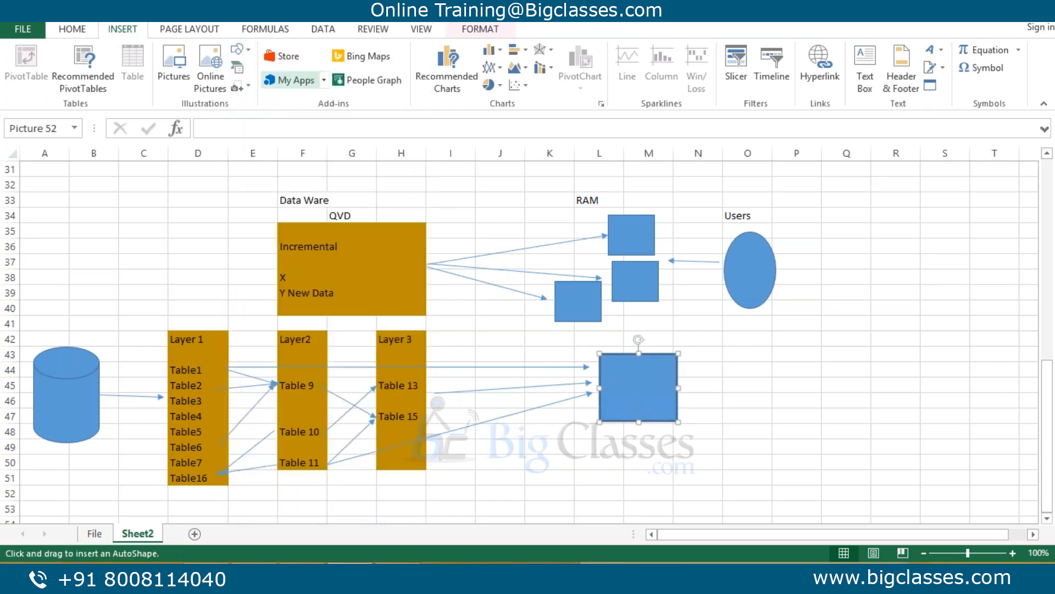
mouse_move(650, 406)
left_mouse_down()
mouse_move(542, 481)
mouse_move(378, 525)
mouse_move(235, 492)
mouse_move(219, 432)
left_mouse_up()
left_click(220, 433)
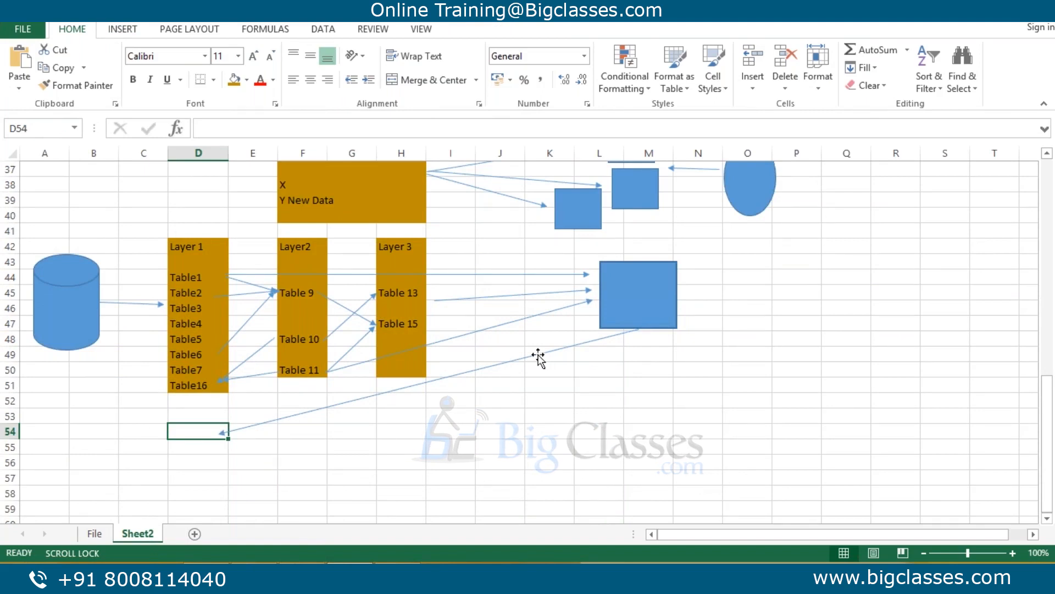
left_click(537, 358)
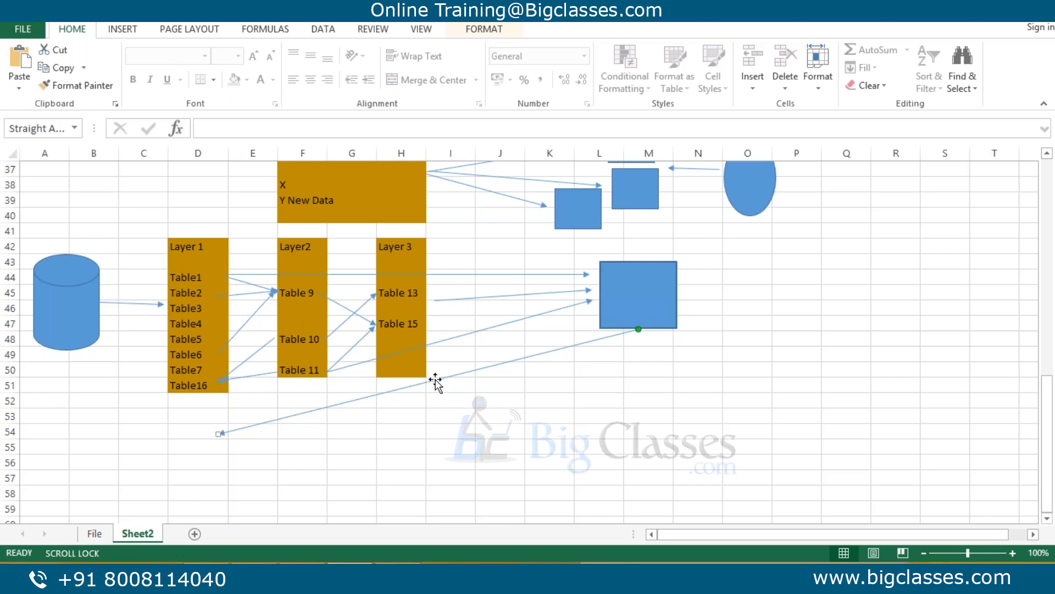
key("Delete")
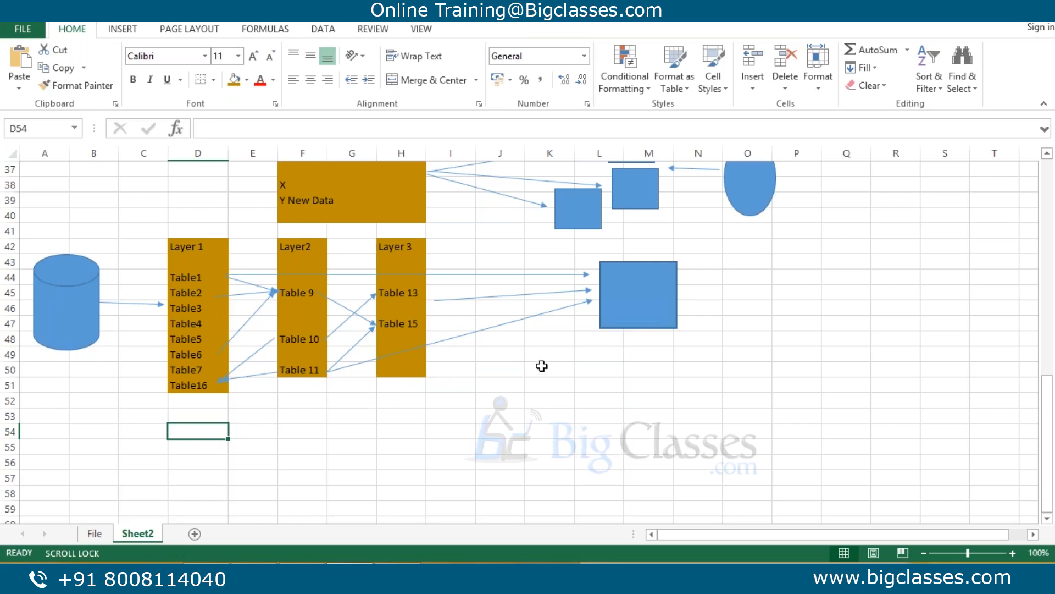
Duplicate the database cylinder that feeds Layer 1.
scroll(542, 366, "up", 1)
scroll(542, 366, "up", 1)
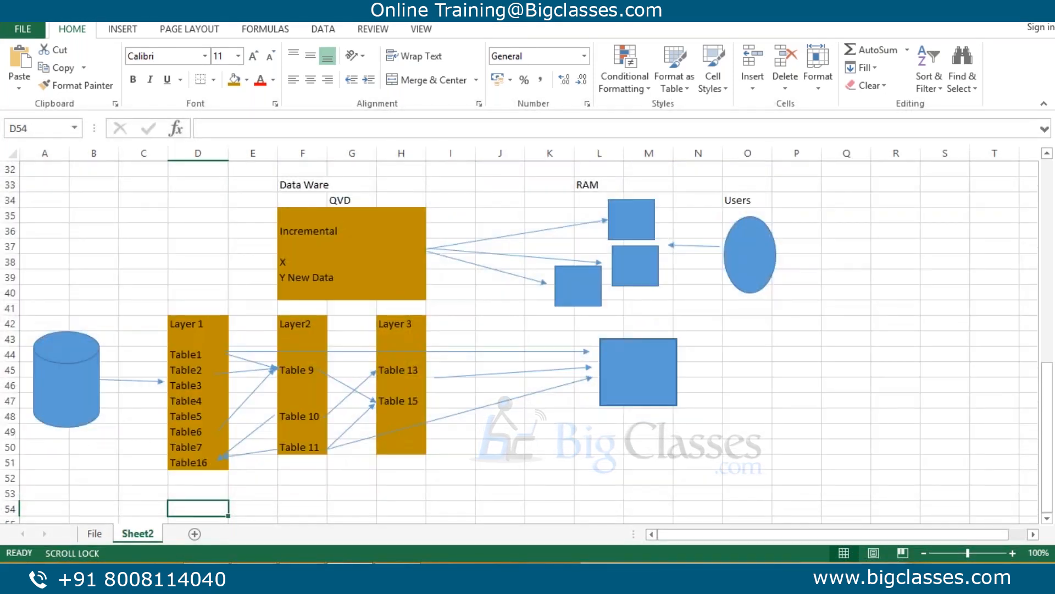
right_click(71, 391)
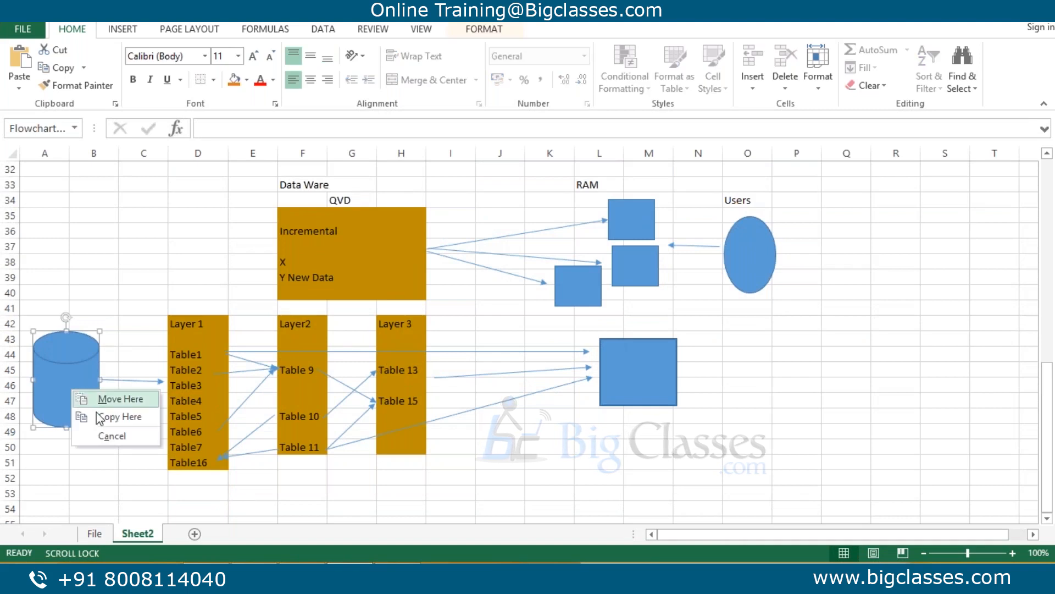
left_click(28, 376)
left_click(39, 377)
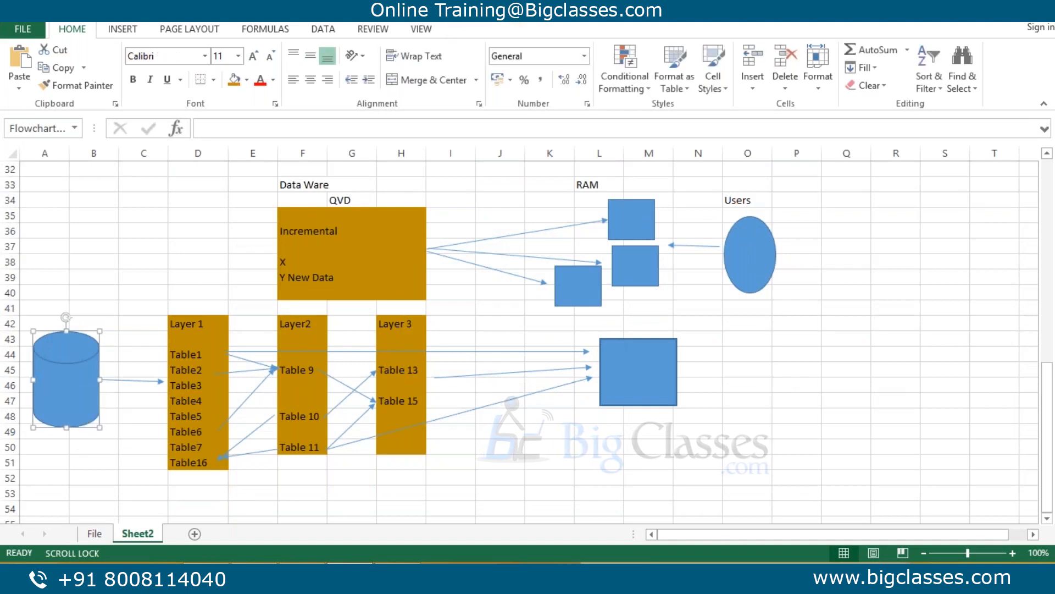
key("ctrl+v")
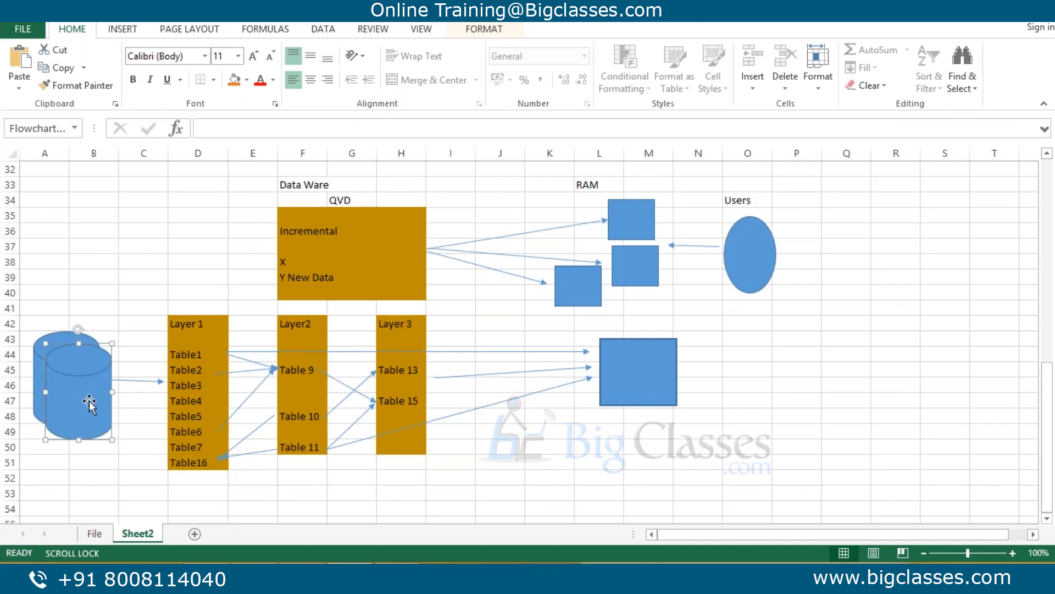
Place the duplicated cylinder level with the Incremental block and link it to that block with a stretched copy of the database arrow.
left_click_drag(89, 403, 78, 256)
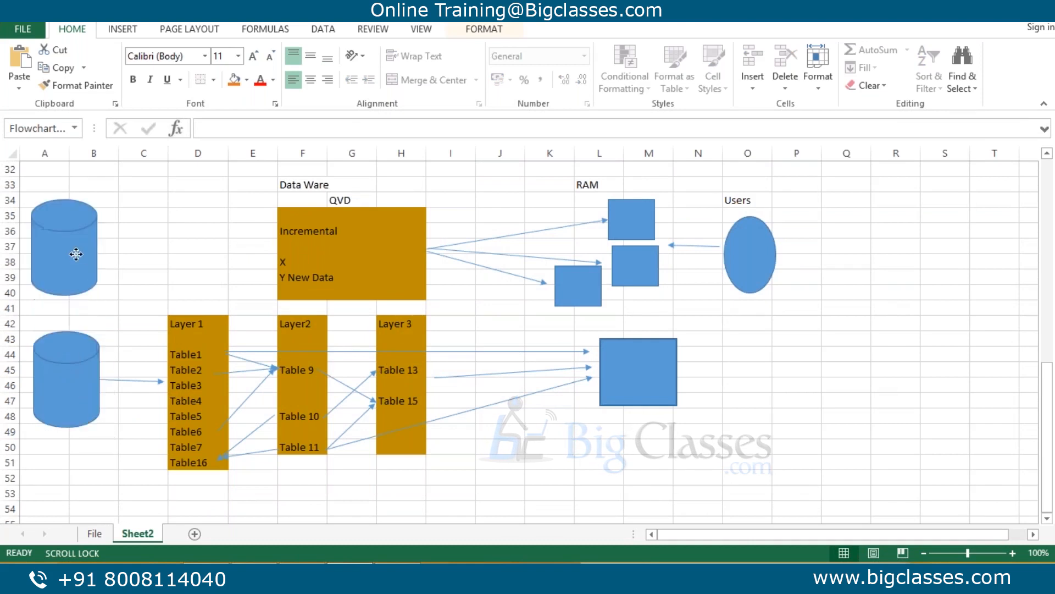
left_click(141, 380)
key("ctrl+c")
key("ctrl+v")
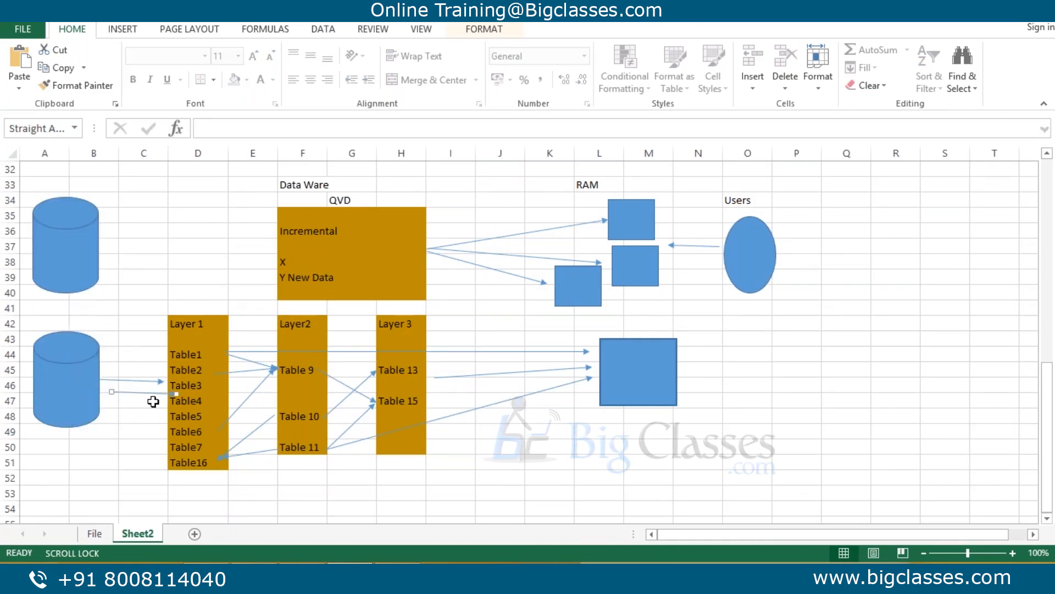
left_click_drag(153, 394, 143, 247)
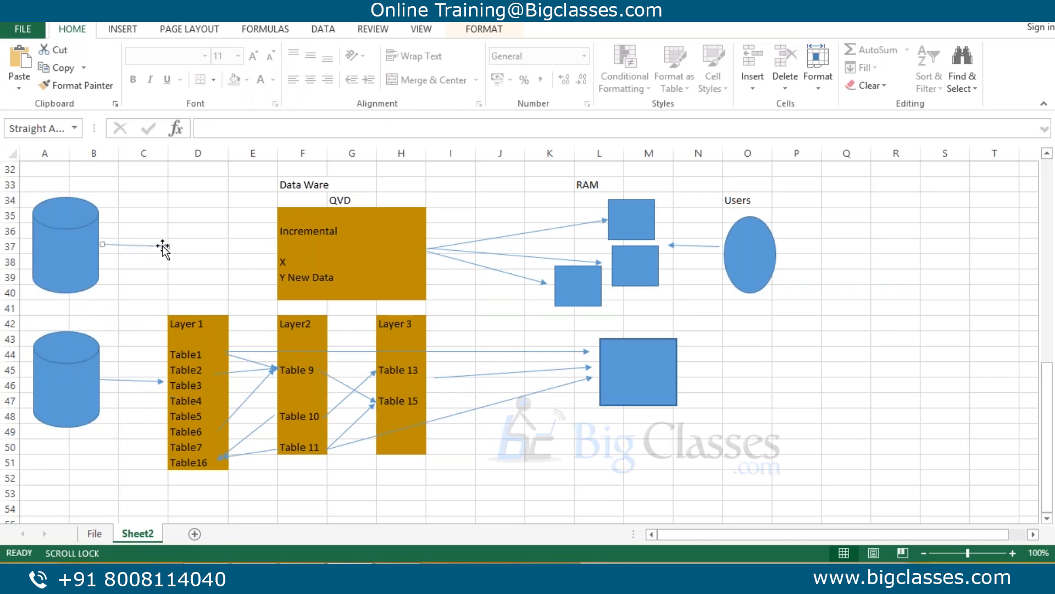
left_click_drag(165, 245, 265, 246)
Insert three blank rows at row 41 to separate the incremental diagram from the layer diagram.
left_click_drag(33, 311, 714, 484)
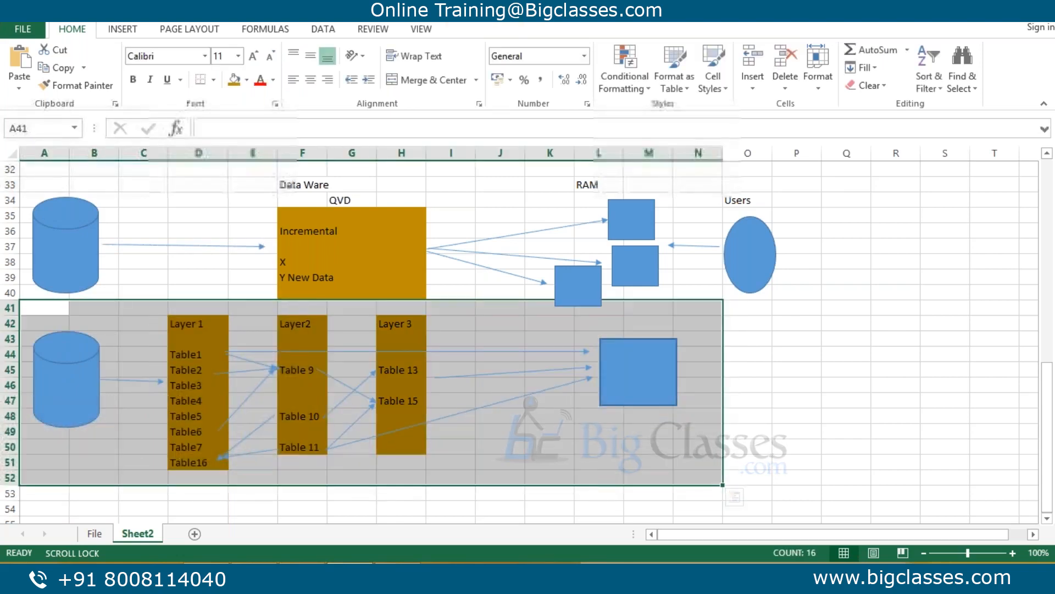
left_click(713, 311)
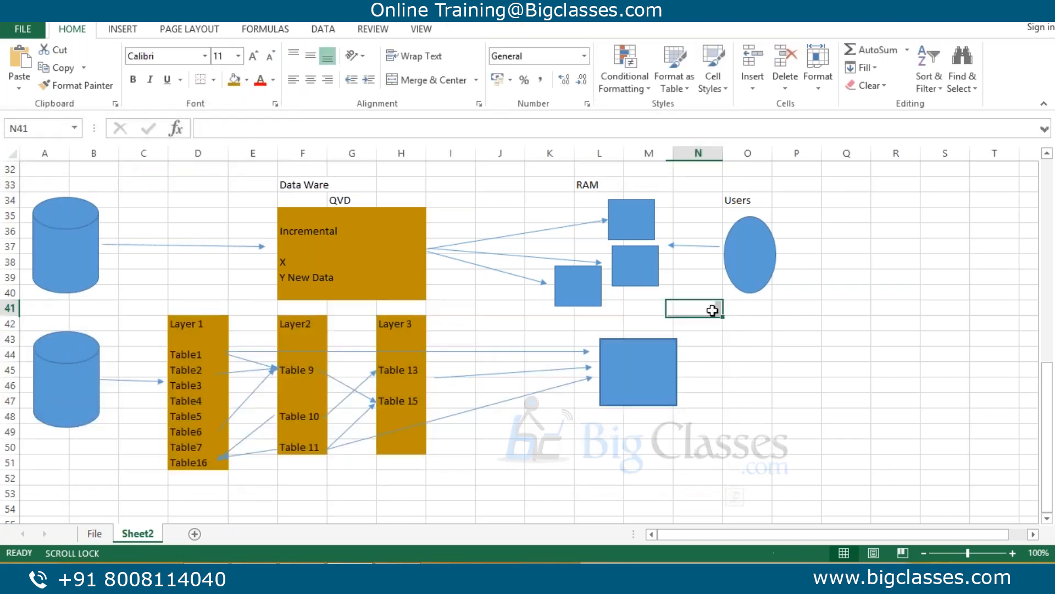
left_click(10, 308)
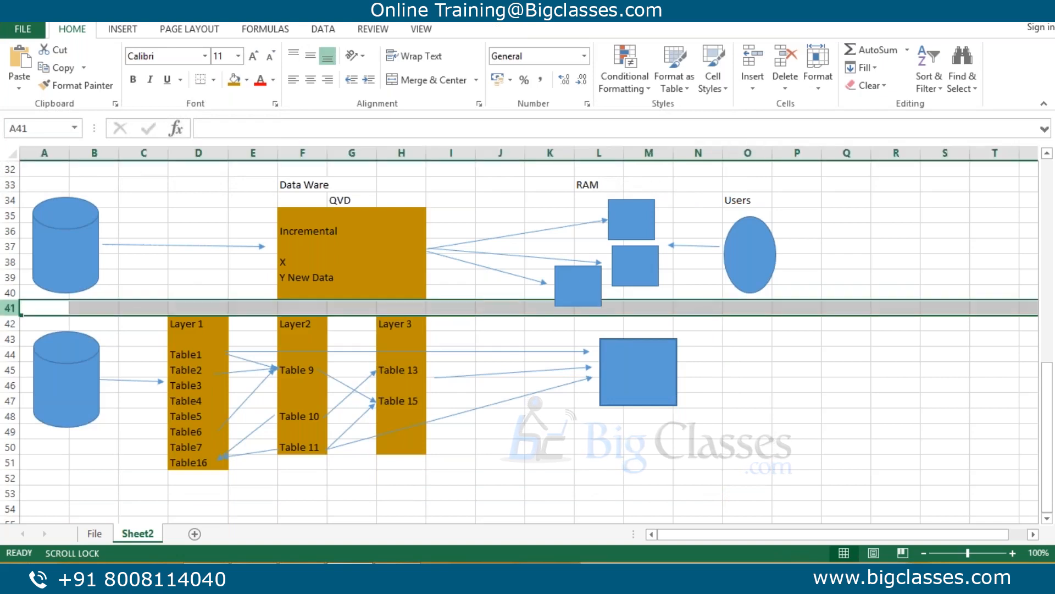
key("ctrl+shift+plus")
key("ctrl+shift+plus")
key("ctrl+shift+plus")
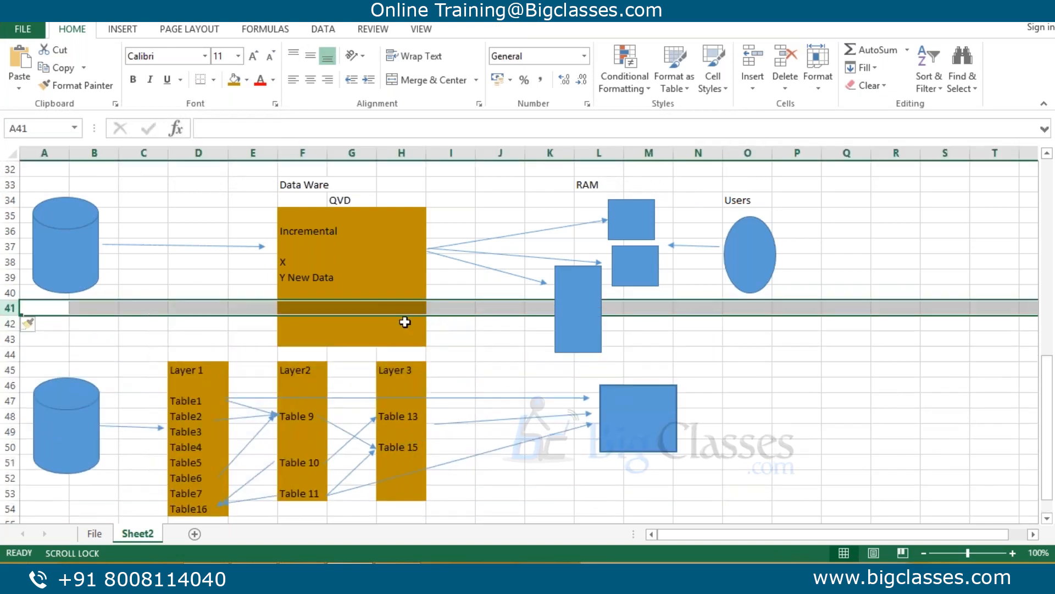
Clear the orange fill from F42:H43 by painting the format of unfilled cell D42 onto it.
left_click(409, 326)
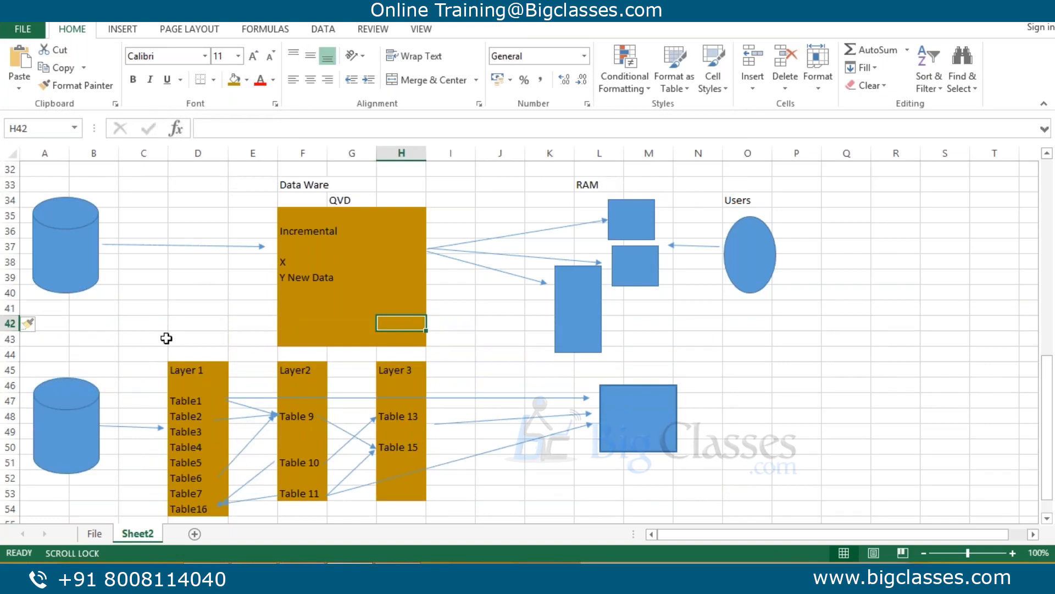
left_click(179, 325)
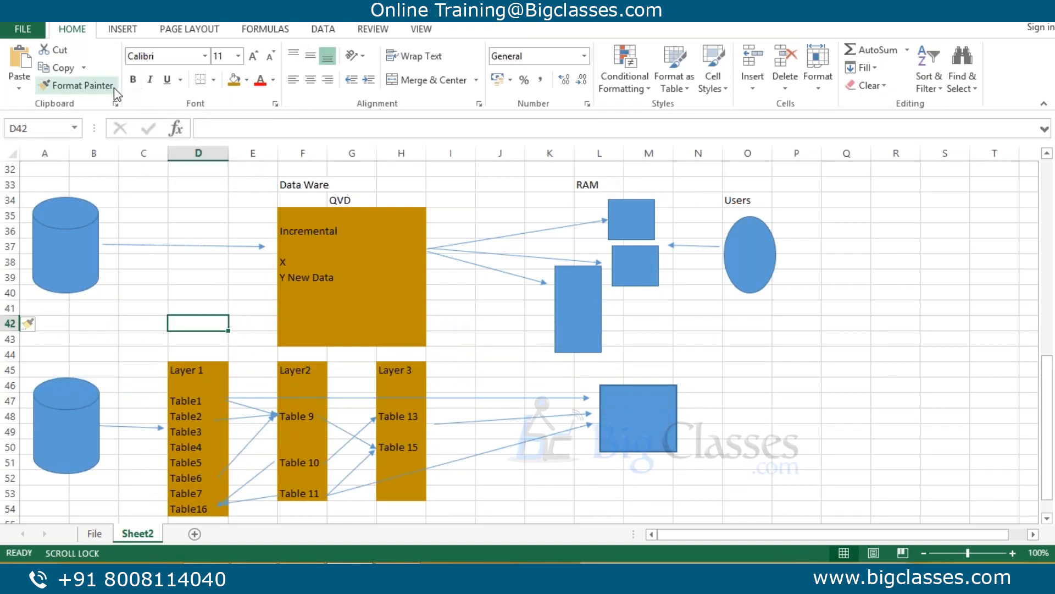
left_click_drag(297, 322, 394, 333)
left_click(213, 326)
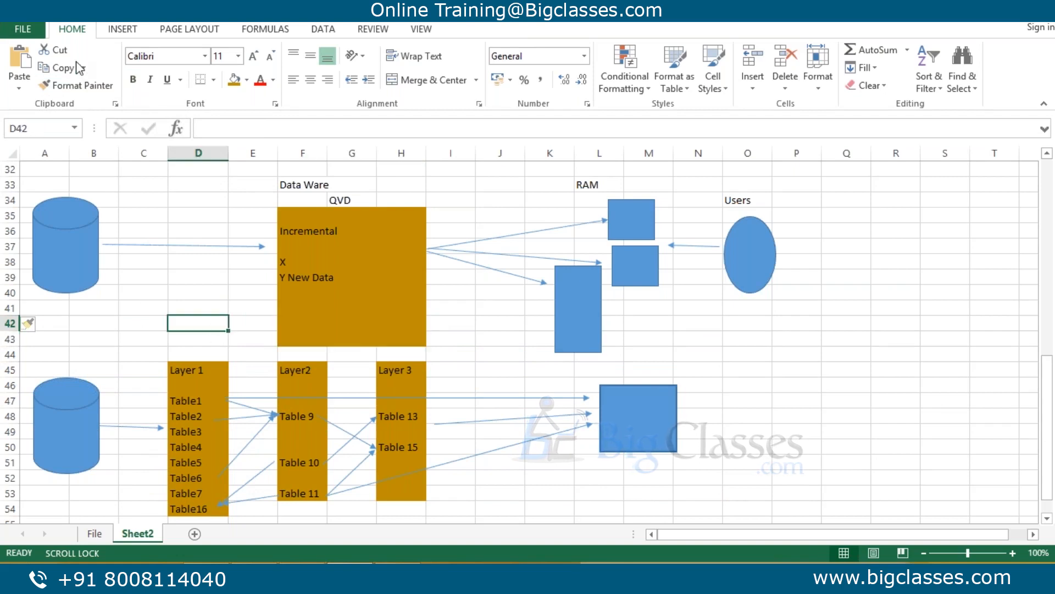
left_click(81, 86)
left_click_drag(299, 322, 418, 337)
scroll(754, 349, "down", 1)
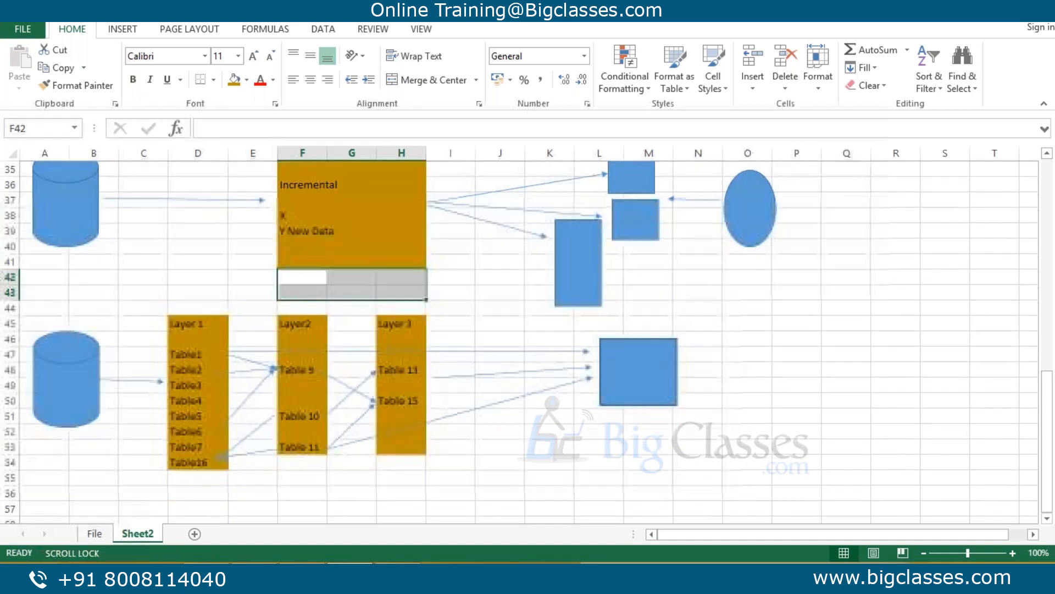
Shorten the stretched lowest rectangle of the RAM group so that it ends in row 41.
left_click(177, 491)
left_click_drag(174, 293, 751, 513)
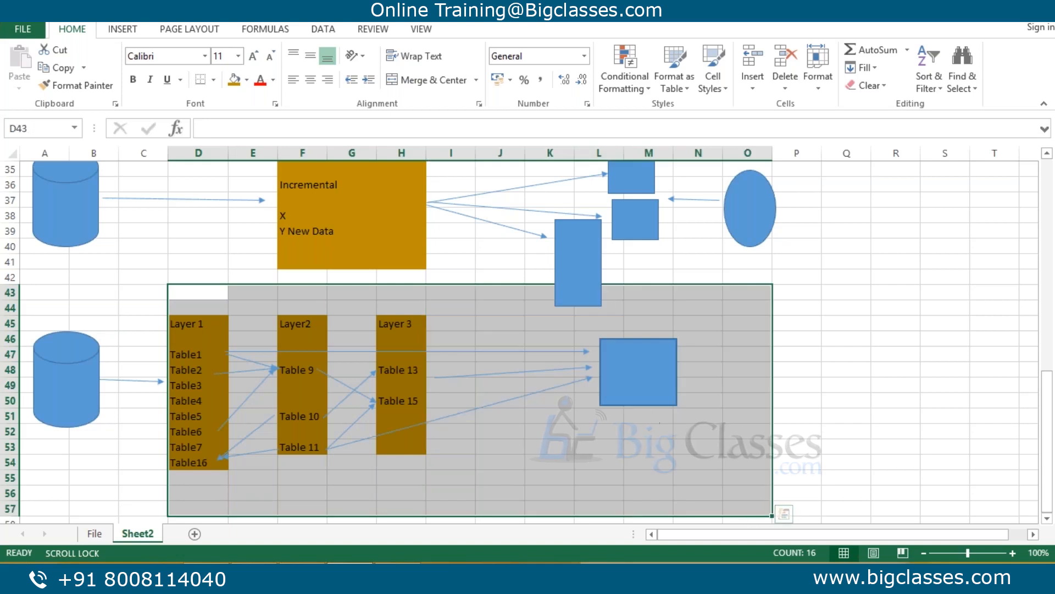
left_click(590, 275)
left_click_drag(579, 305, 579, 262)
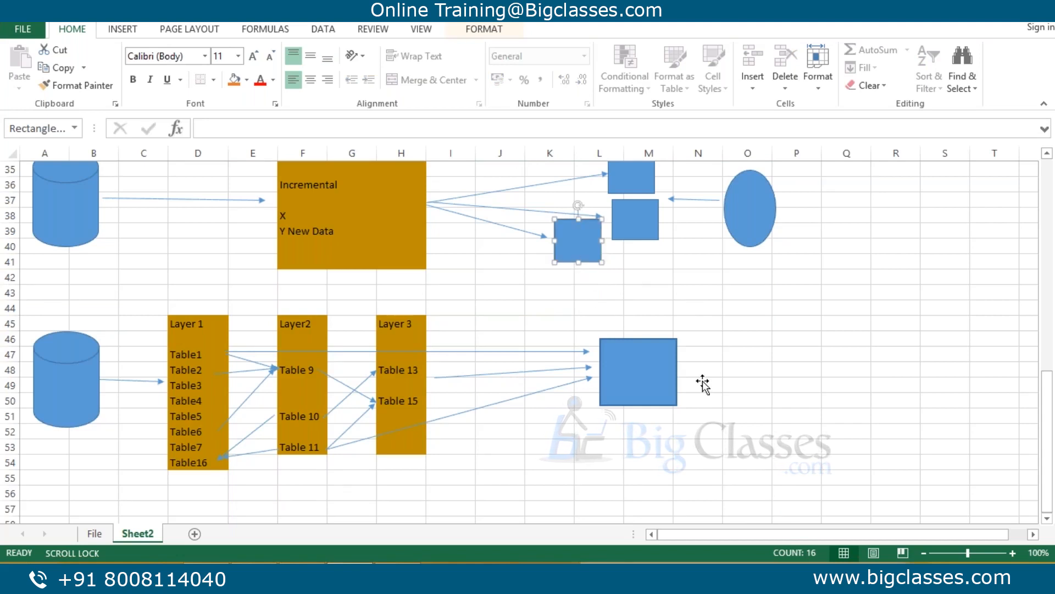
Copy and paste the Users oval of the incremental diagram.
left_click(749, 212)
key("ctrl+c")
key("ctrl+v")
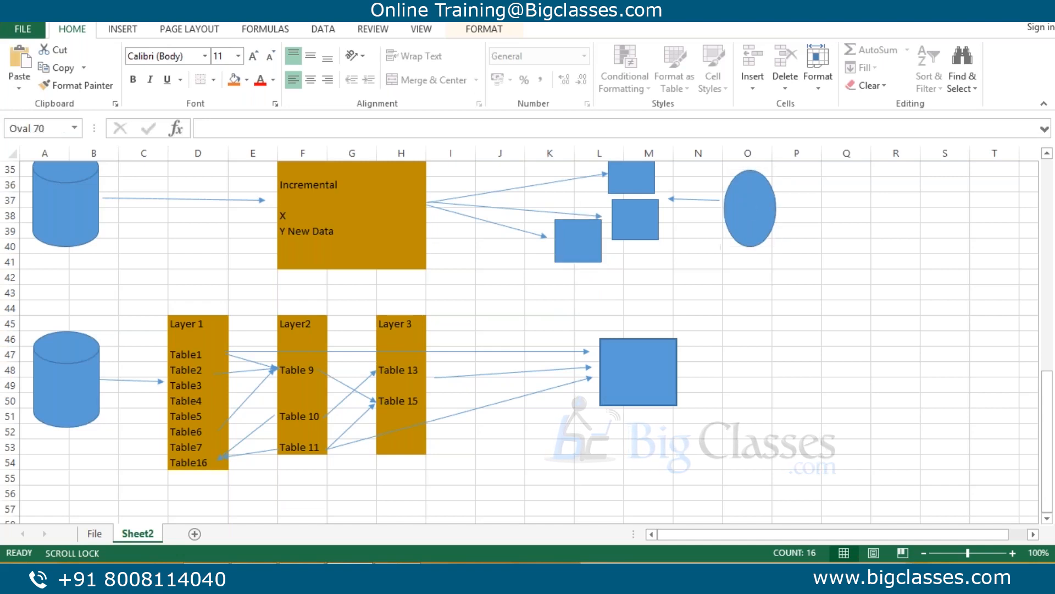
left_click(754, 213)
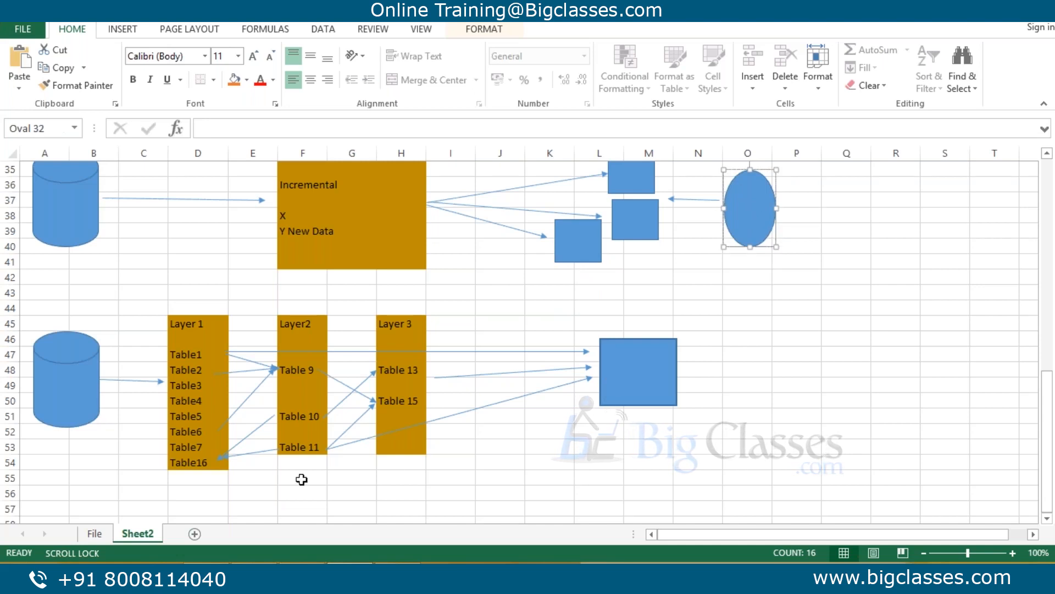
Review the incremental diagram and the three-layer table diagram on the sheet.
left_click(107, 535)
left_click(154, 531)
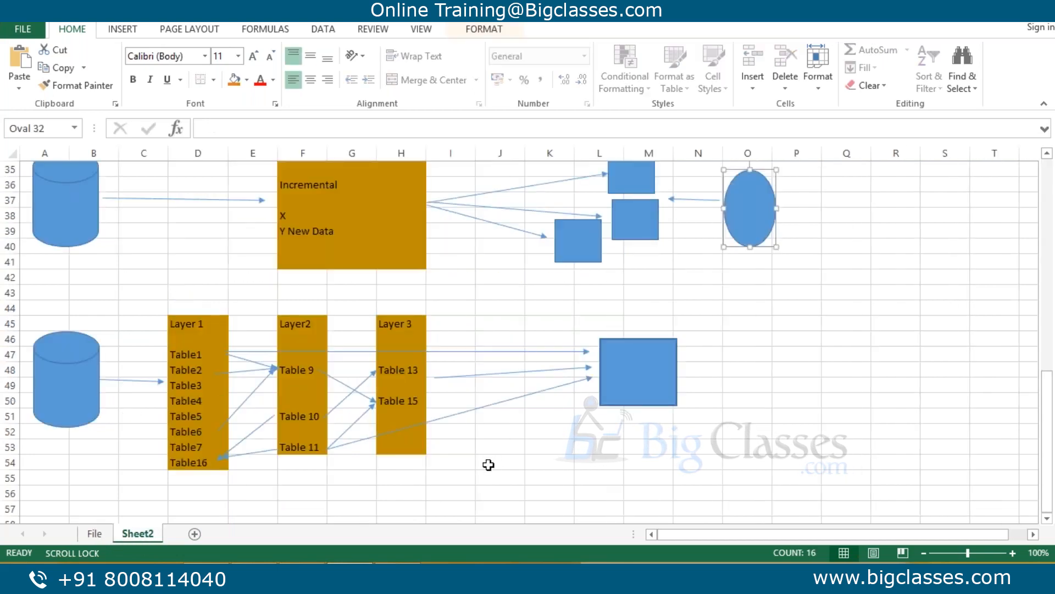
scroll(488, 463, "up", 1)
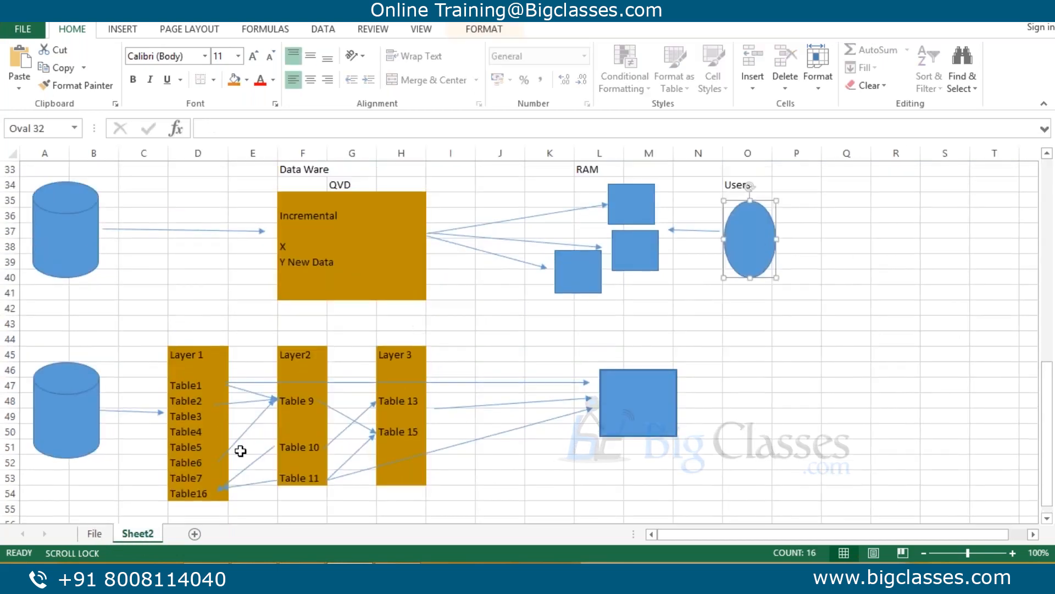
left_click(506, 325)
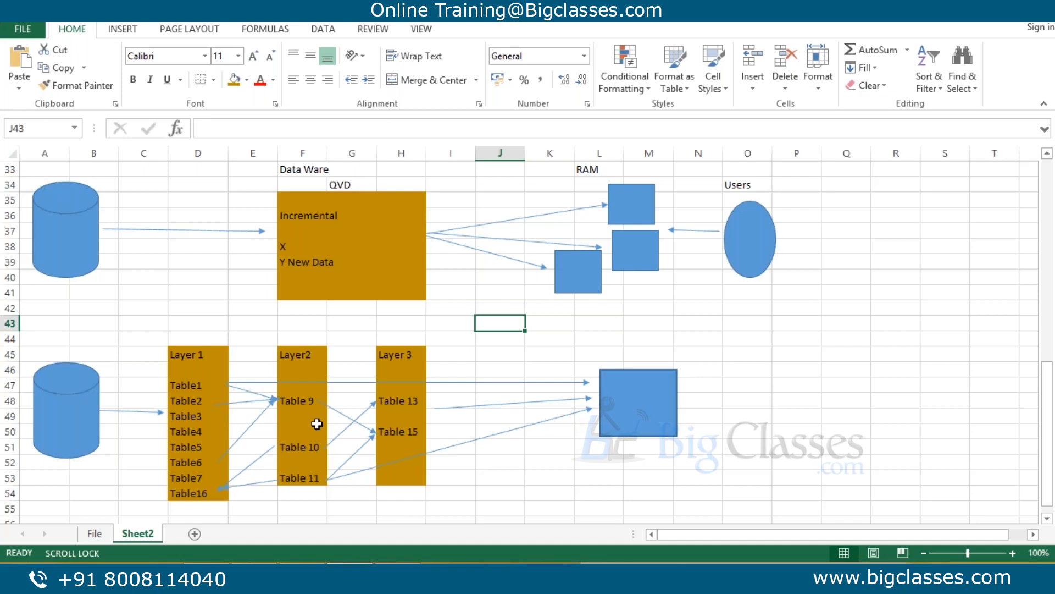
left_click(344, 415)
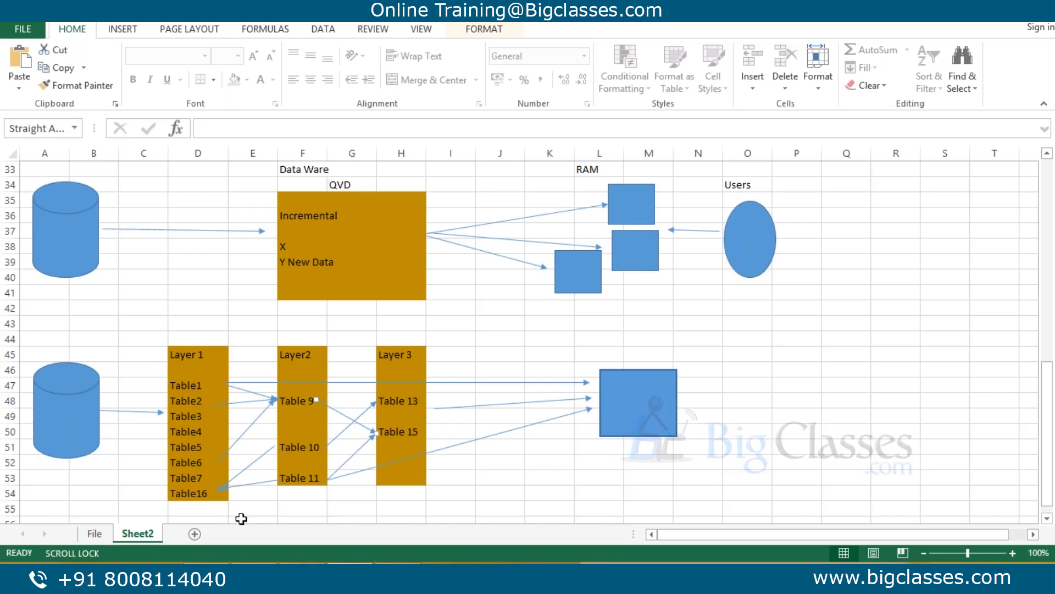
left_click(472, 482)
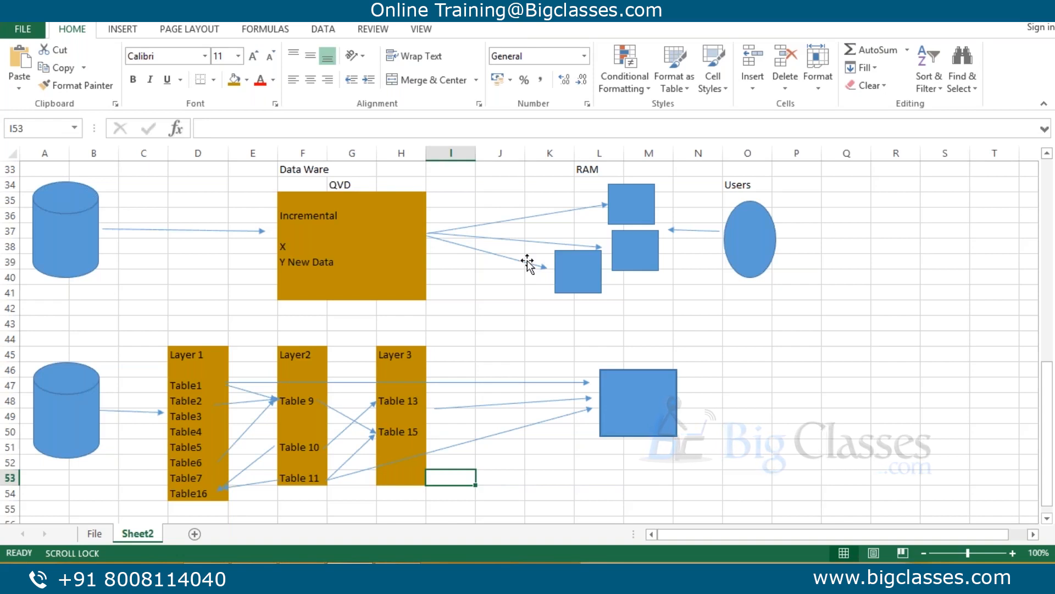
left_click_drag(136, 323, 136, 311)
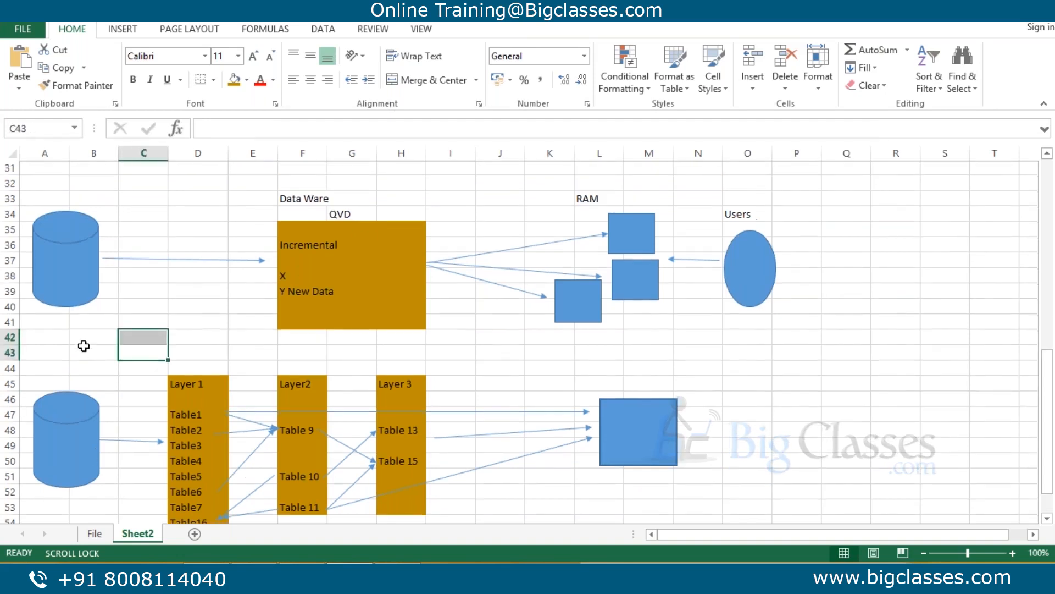
scroll(259, 286, "up", 2)
scroll(258, 280, "down", 2)
scroll(259, 288, "down", 1)
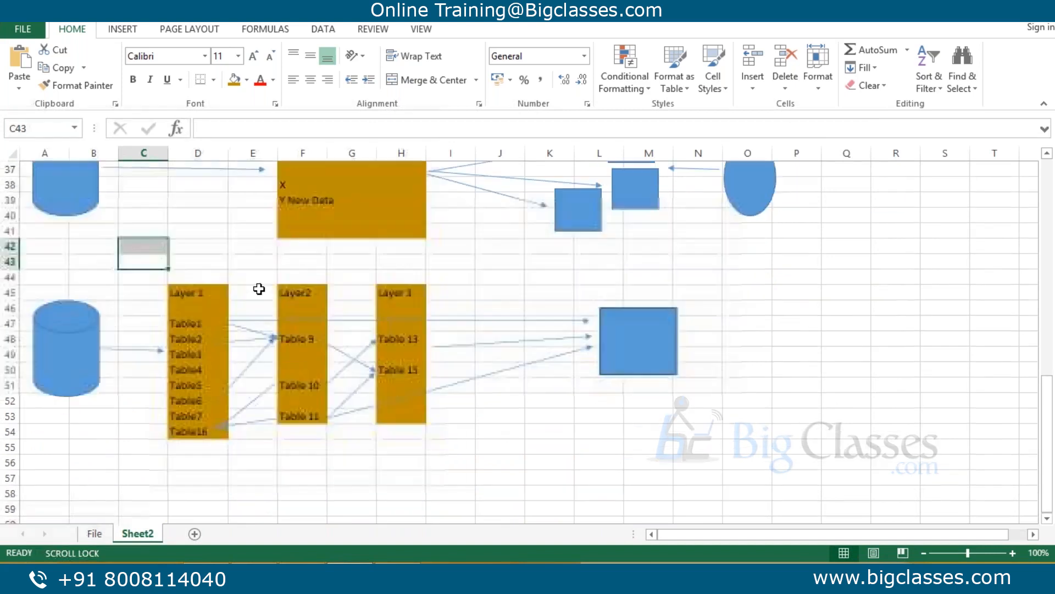
scroll(259, 291, "up", 7)
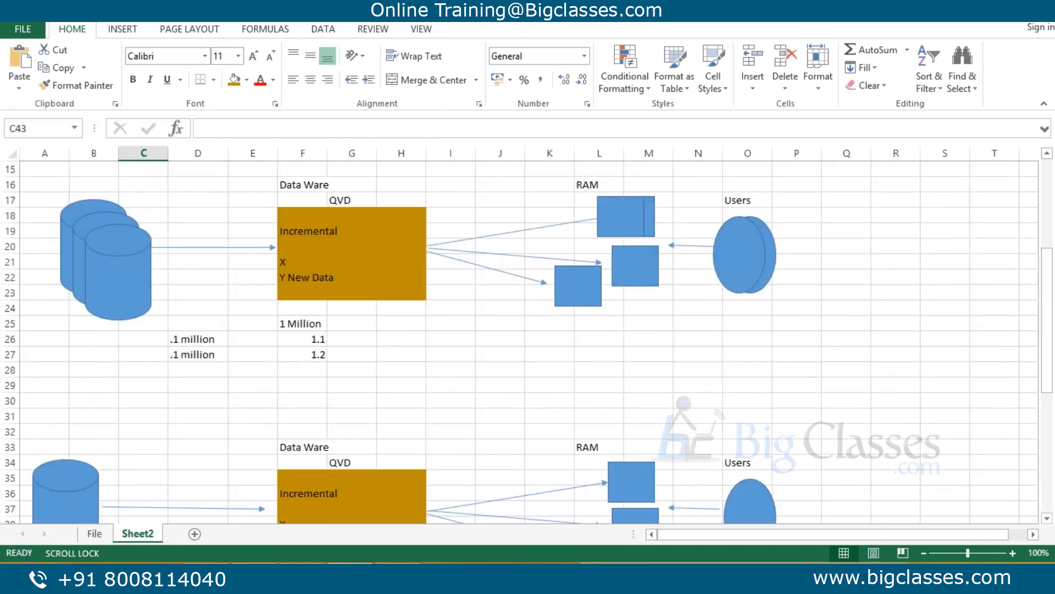
Switch to File Explorer and open the Train folder on the Desktop.
left_click(110, 577)
left_click(55, 183)
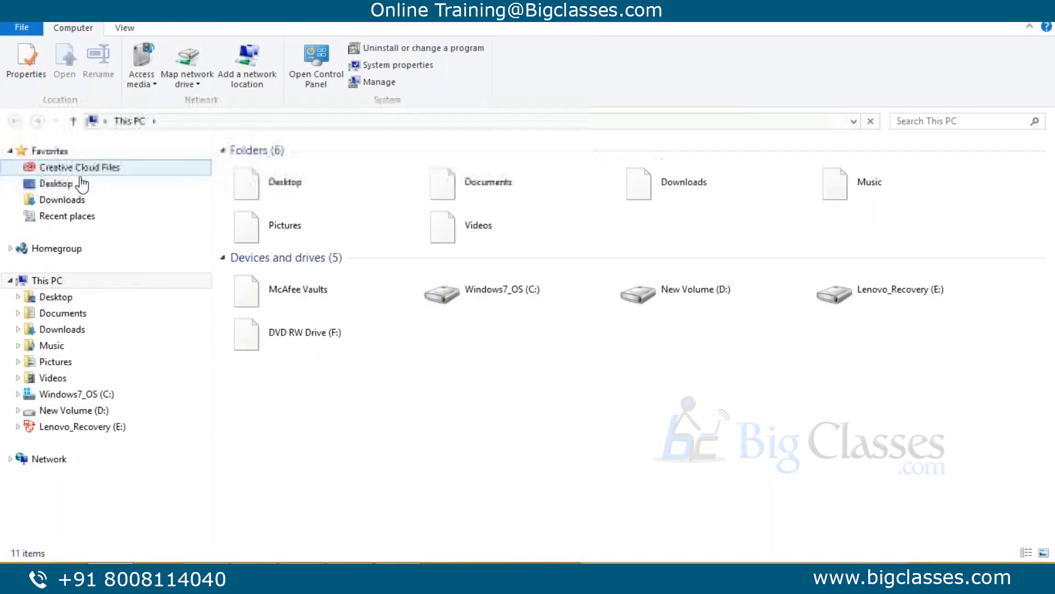
left_click(424, 385)
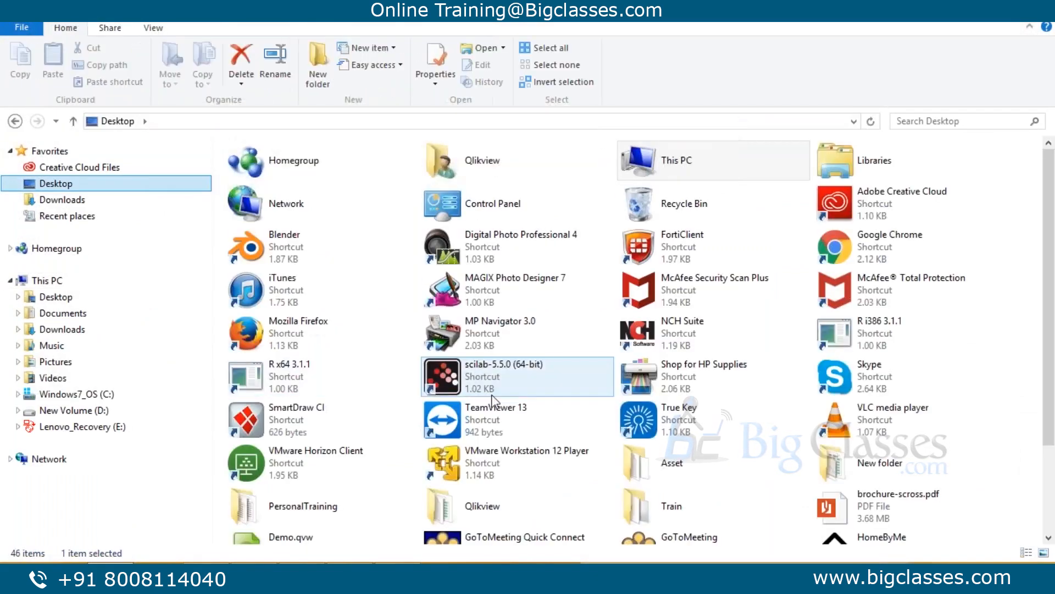
scroll(505, 396, "down", 2)
left_click(668, 392)
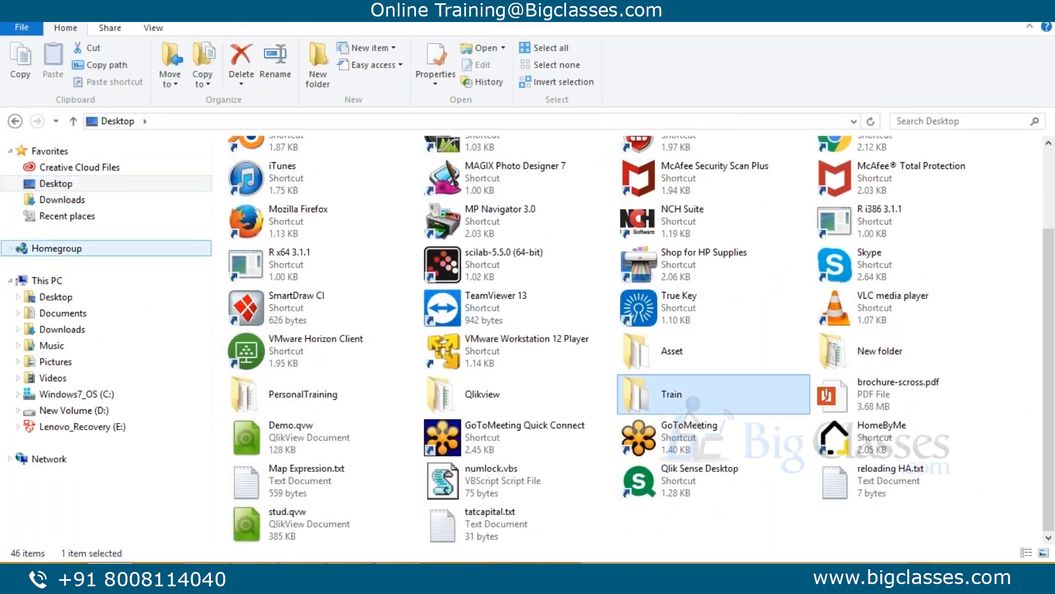
double_click(667, 391)
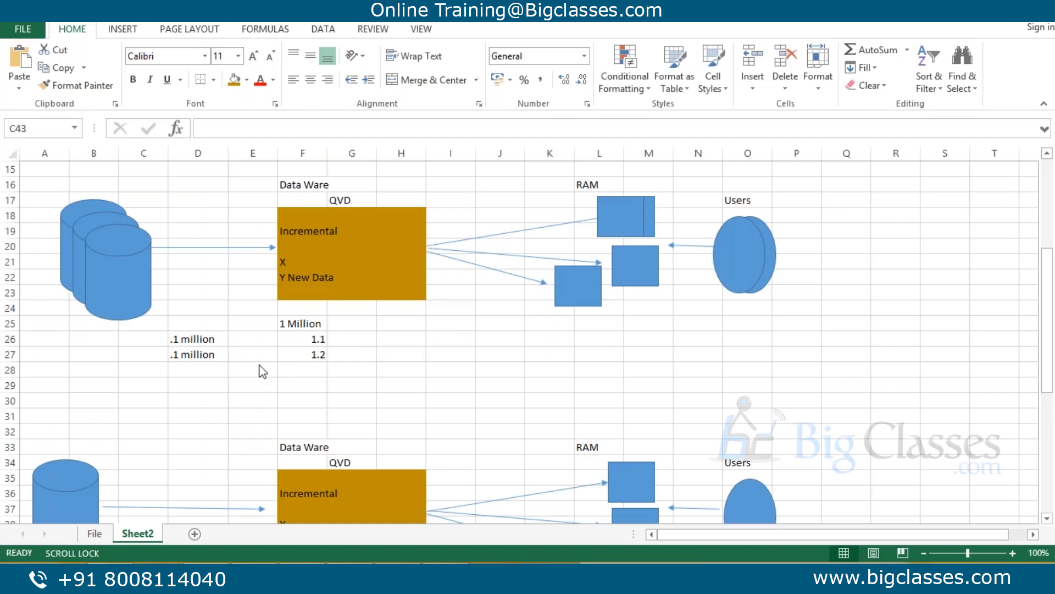
Return to the Excel sheet and examine the layer diagram from the database cylinder through the three layers to the receiving rectangle.
scroll(263, 372, "down", 5)
scroll(263, 371, "down", 1)
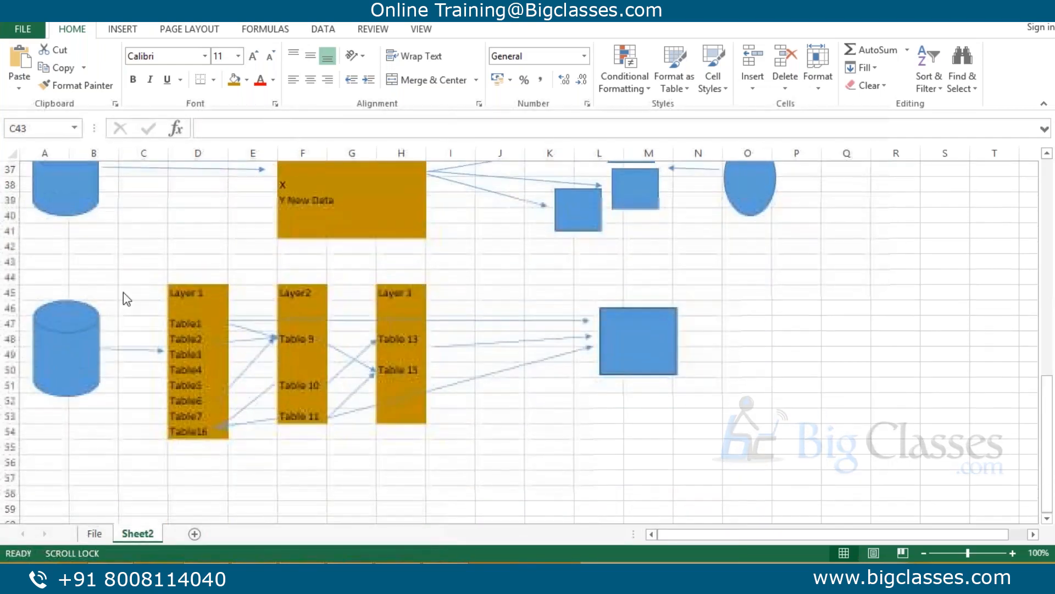
key("Escape")
left_click_drag(50, 273, 225, 359)
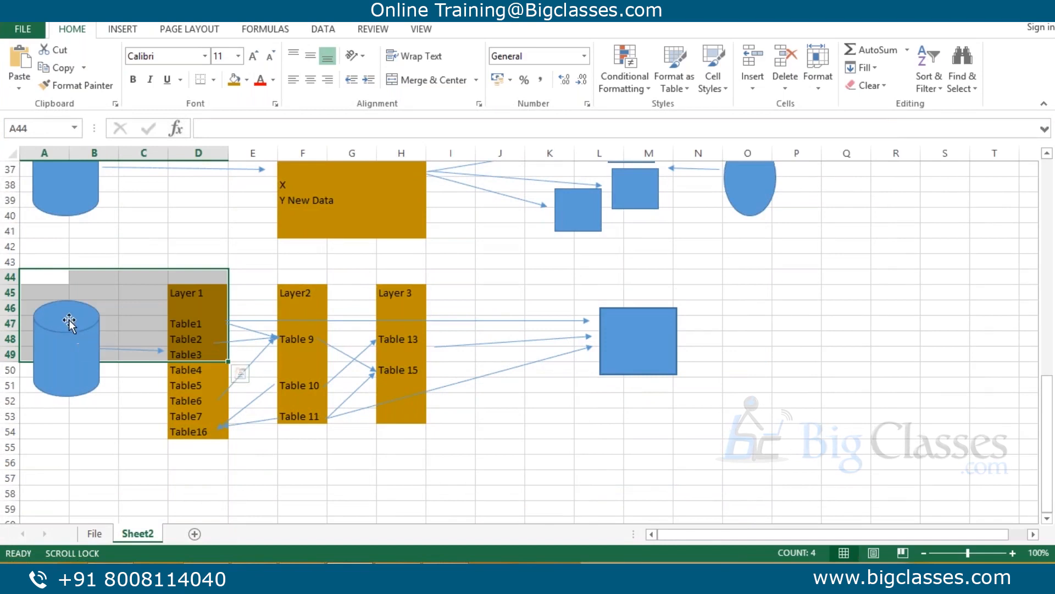
left_click(52, 279)
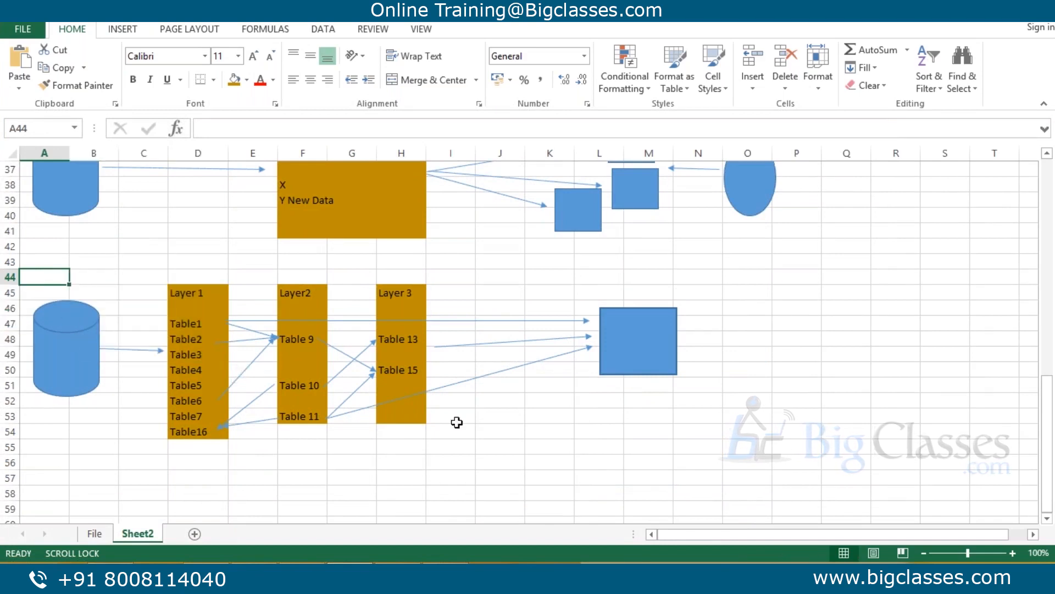
left_click(674, 357)
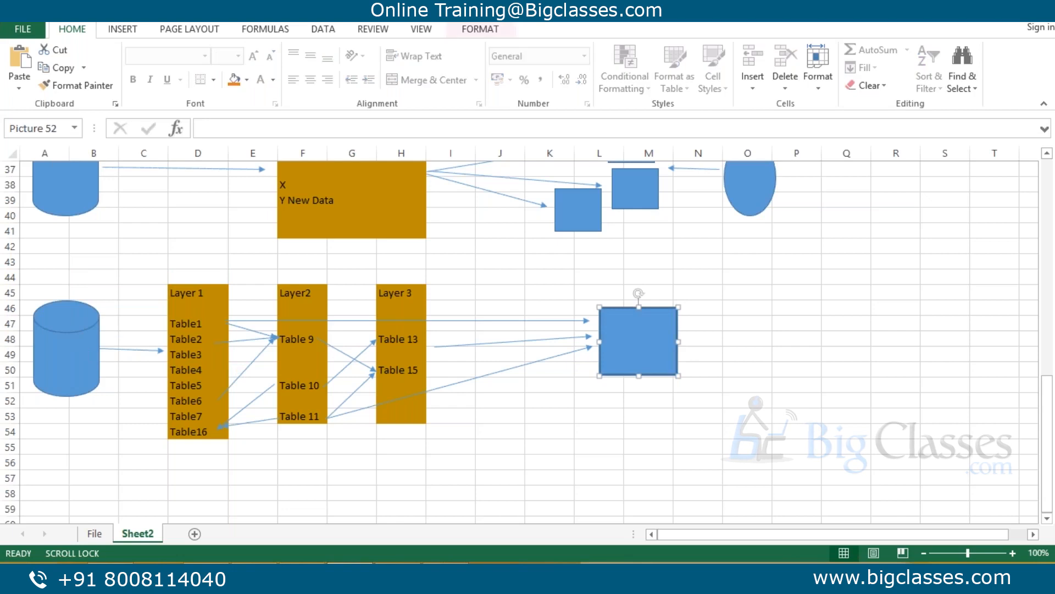
left_click_drag(136, 290, 529, 451)
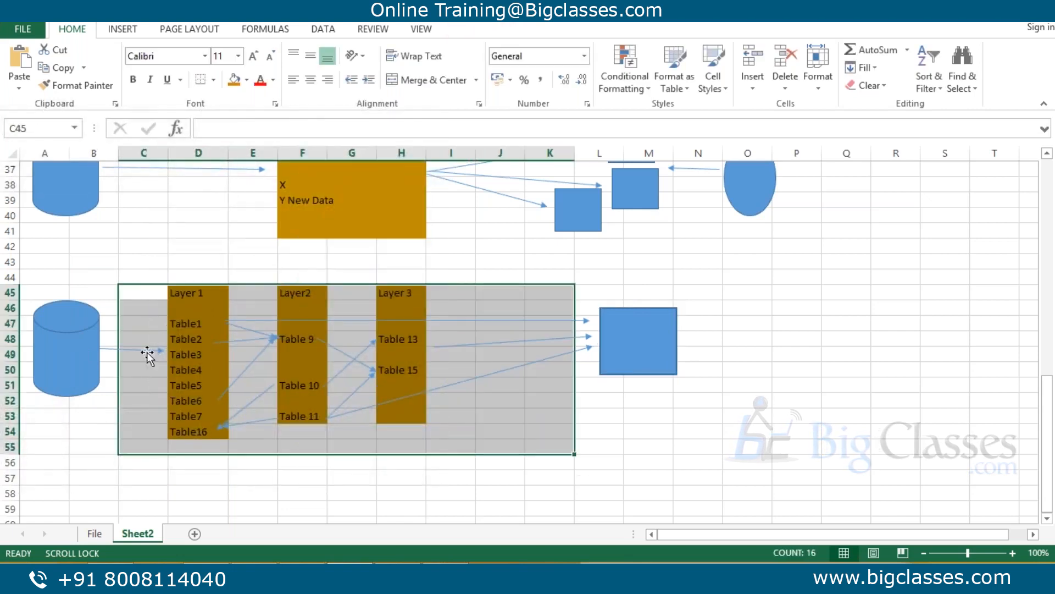
Draw a rectangle about 1.48 cm high and 1.59 cm wide below the arrow between the database cylinder and Layer 1.
left_click(139, 352)
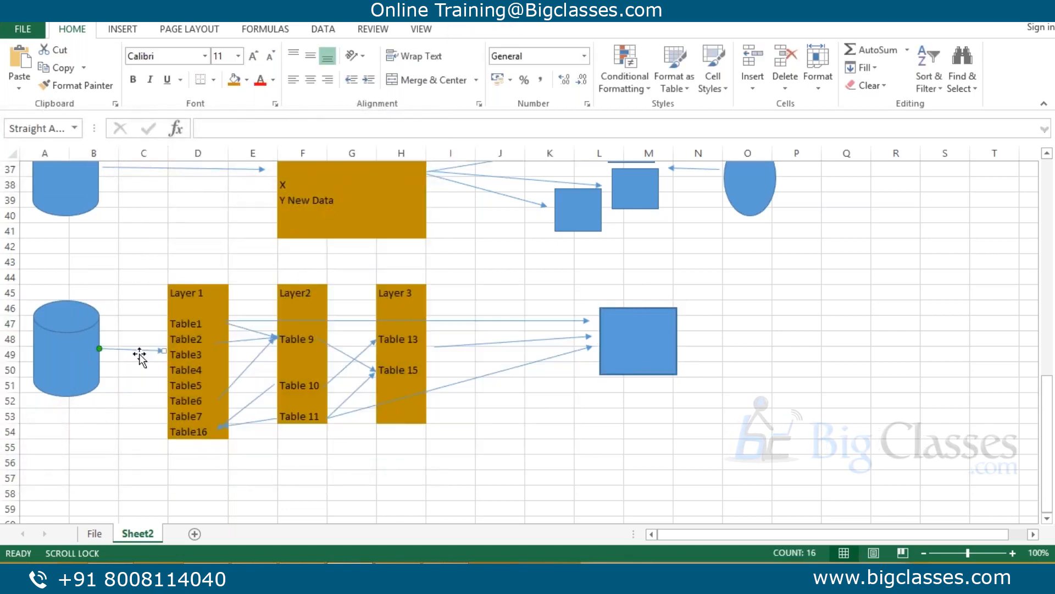
left_click(122, 29)
left_click(240, 57)
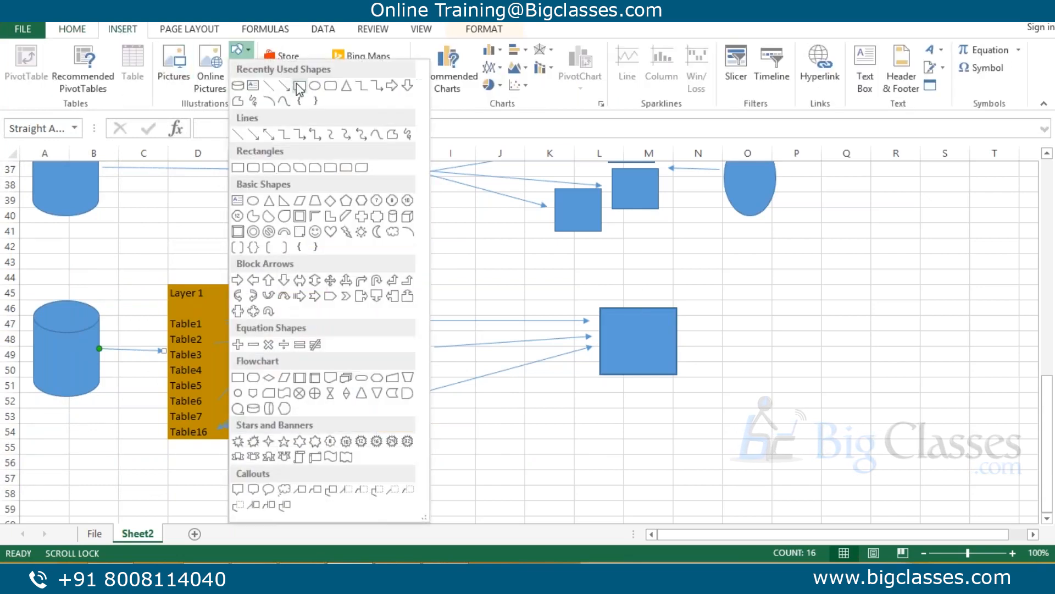
left_click(301, 81)
left_click_drag(108, 400, 133, 410)
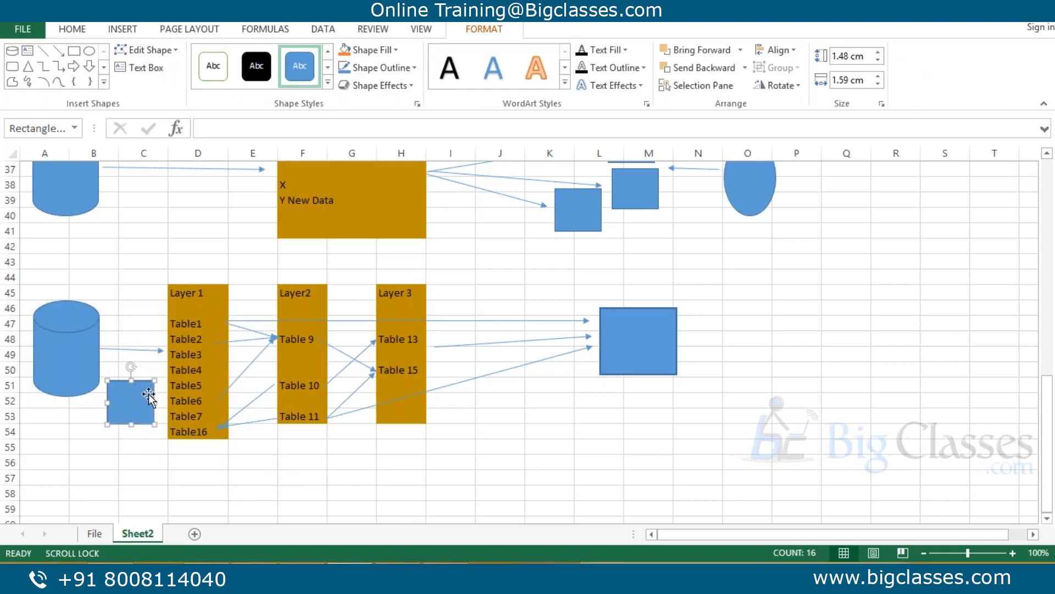
Draw a rectangle about 1.75 by 1.22 cm between Layers 1 and 2, and one about 1.85 by 0.9 cm between Layers 2 and 3.
left_click(74, 51)
left_click_drag(233, 360, 270, 410)
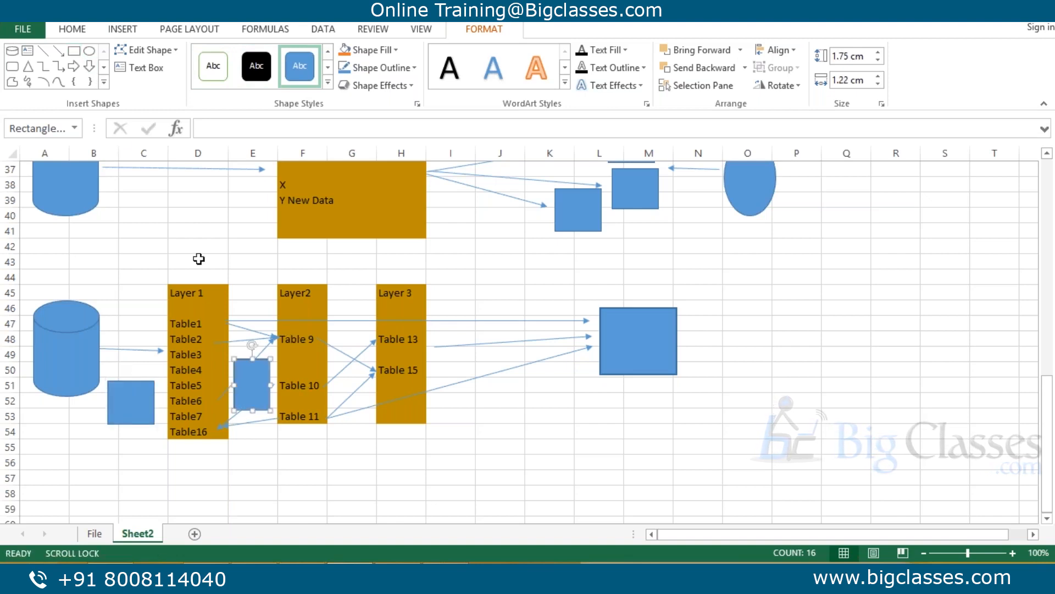
left_click(73, 51)
left_click_drag(339, 354, 366, 408)
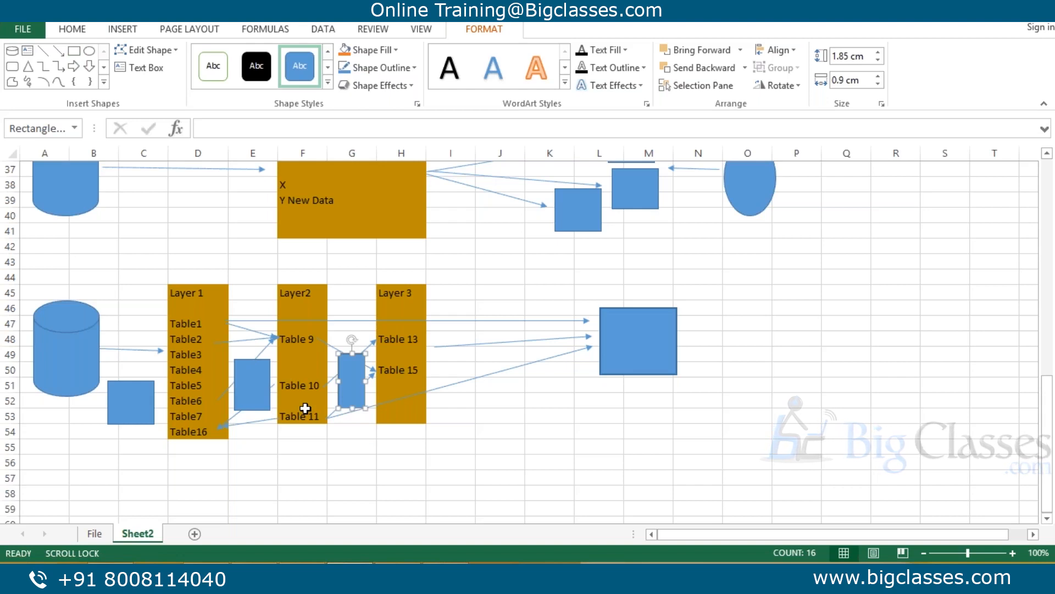
Trace the layer diagram from the rectangle before Layer 1 through each layer and the rectangle between them to the Layer 3 tables.
left_click_drag(87, 263, 88, 329)
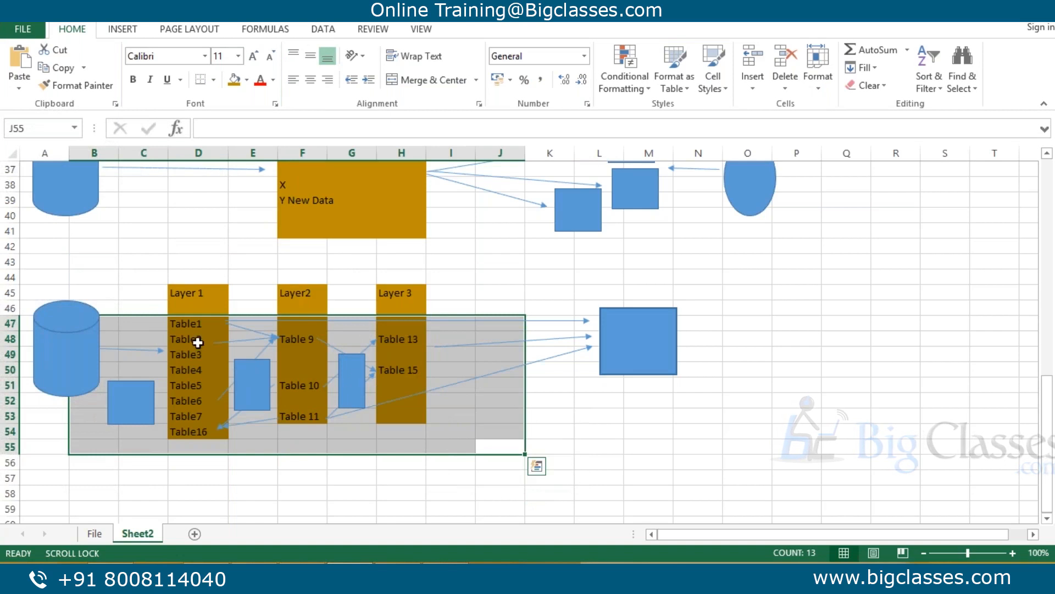
left_click(223, 472)
left_click(149, 406)
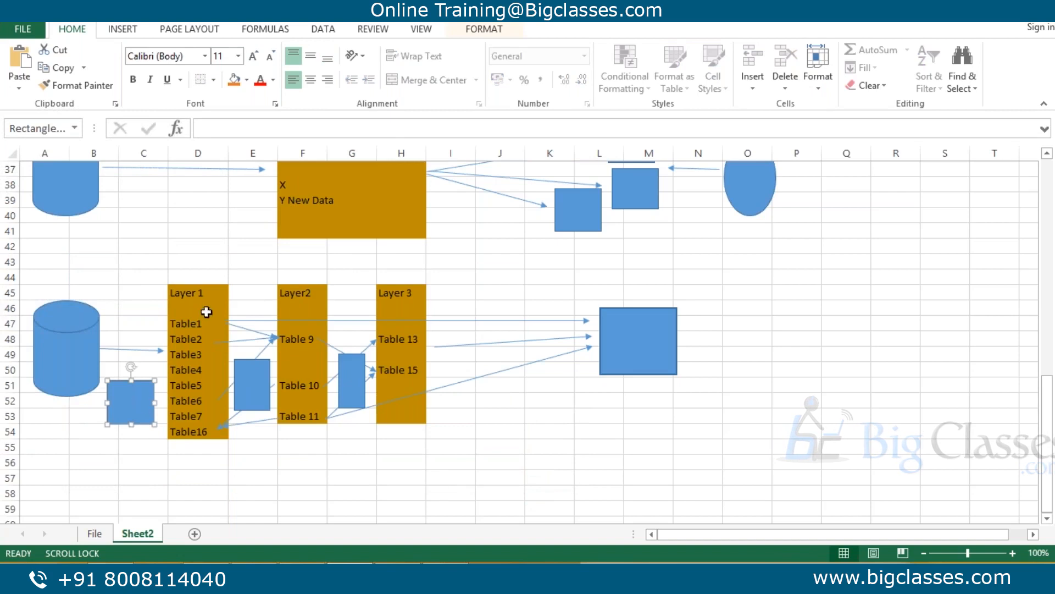
left_click_drag(169, 278, 207, 475)
left_click(252, 379)
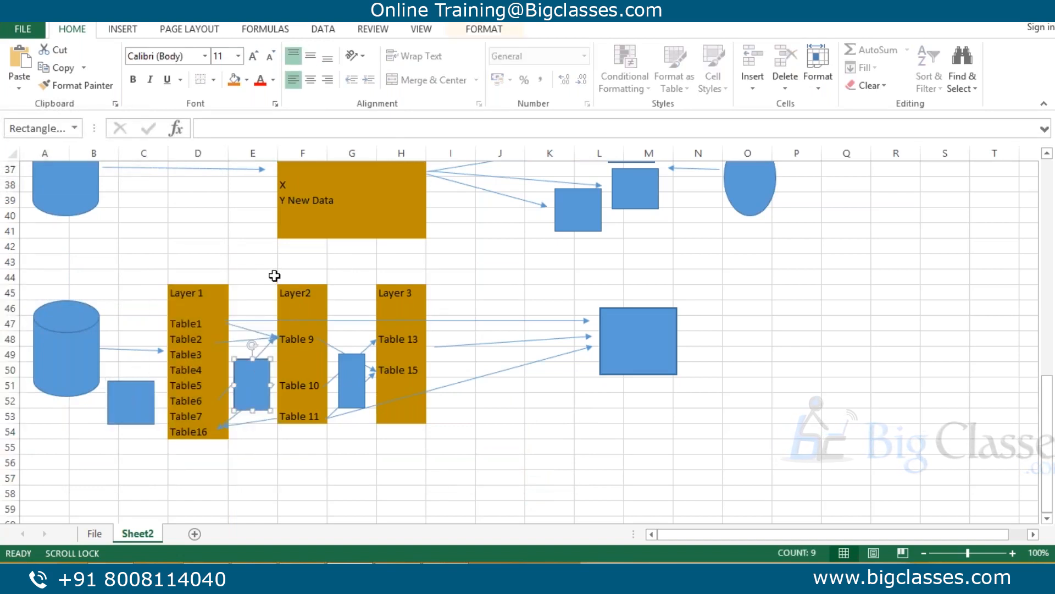
left_click_drag(287, 262, 299, 447)
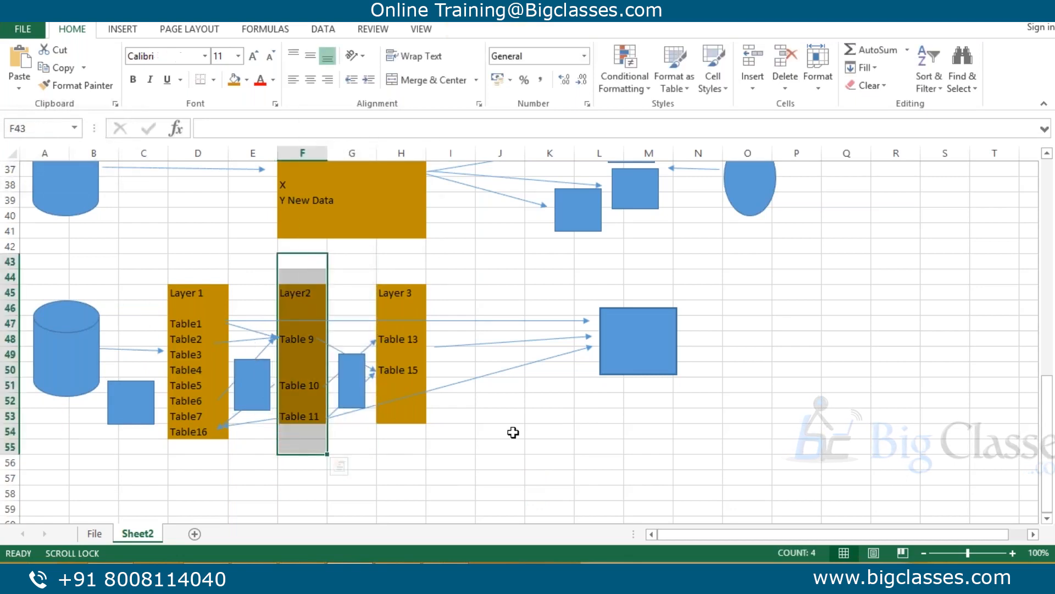
left_click(344, 388)
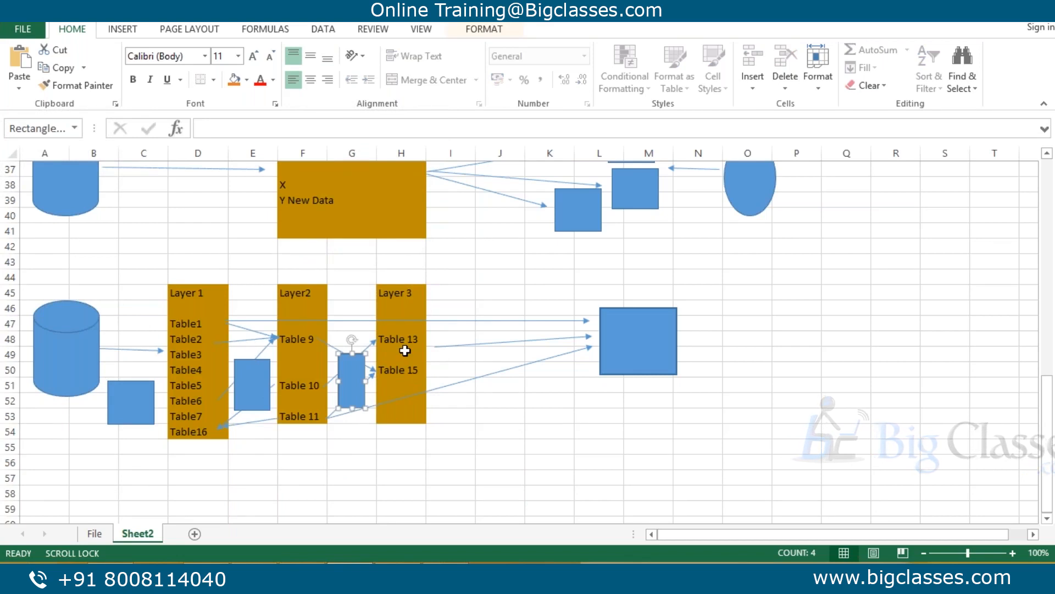
left_click_drag(403, 332, 411, 411)
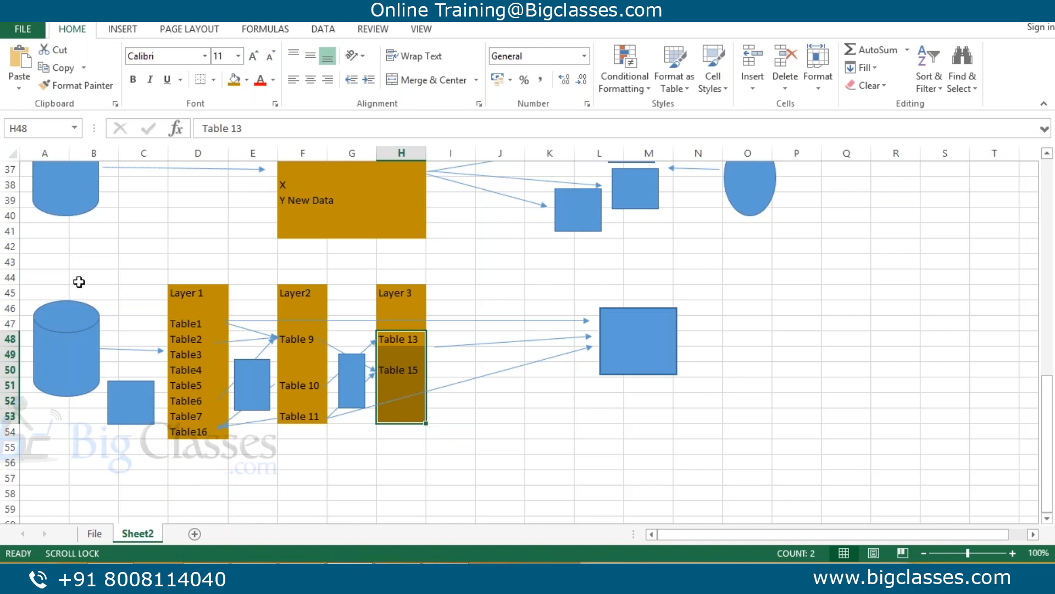
Examine the three-layer block as a whole, and the three small rectangles in front of the layers from Layer 3 back to Layer 1.
left_click_drag(85, 280, 467, 454)
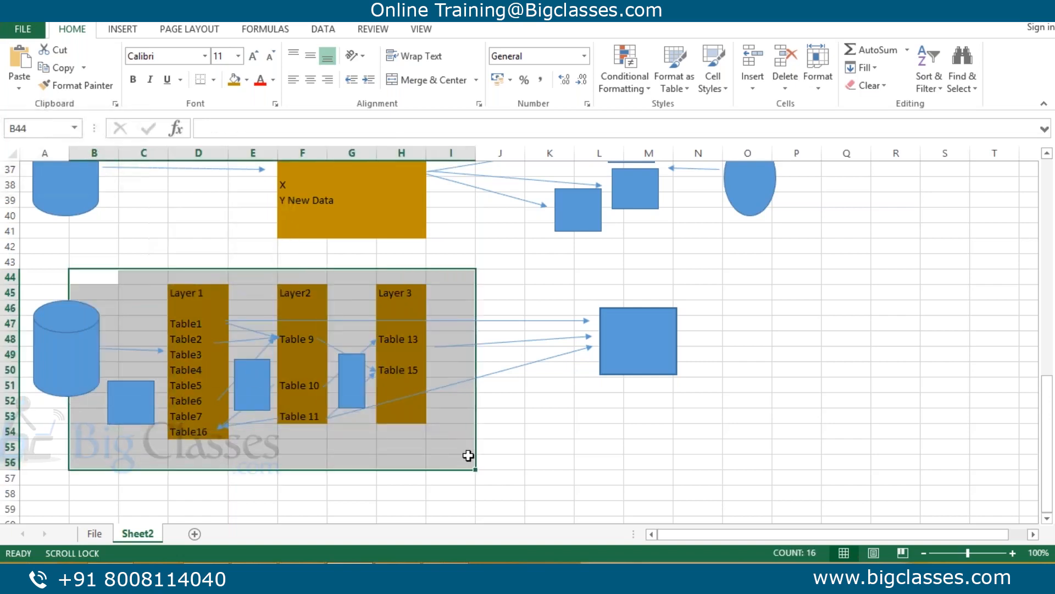
left_click(361, 385)
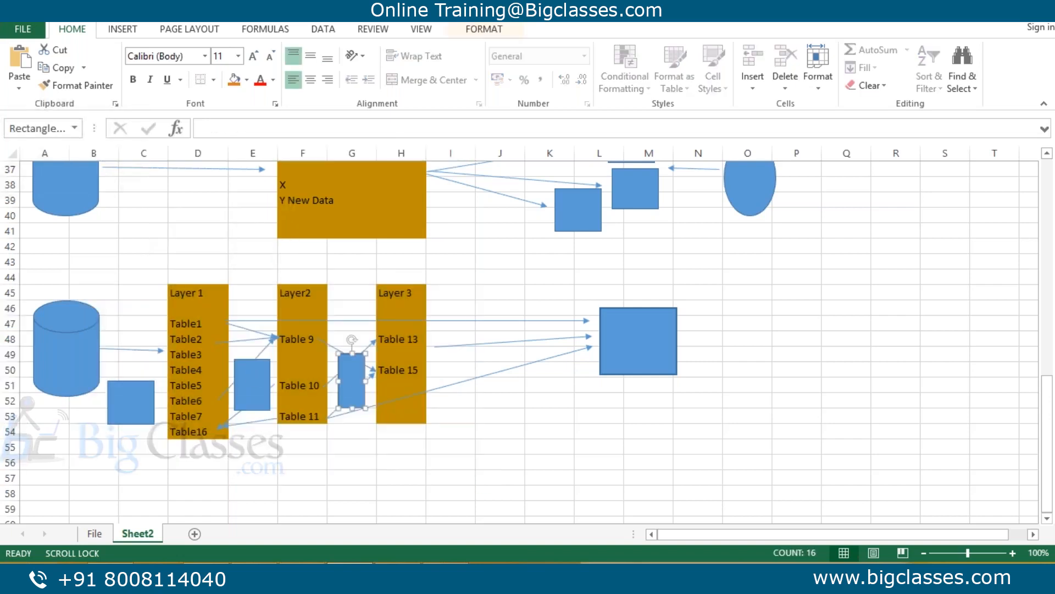
left_click(252, 388)
left_click(144, 394)
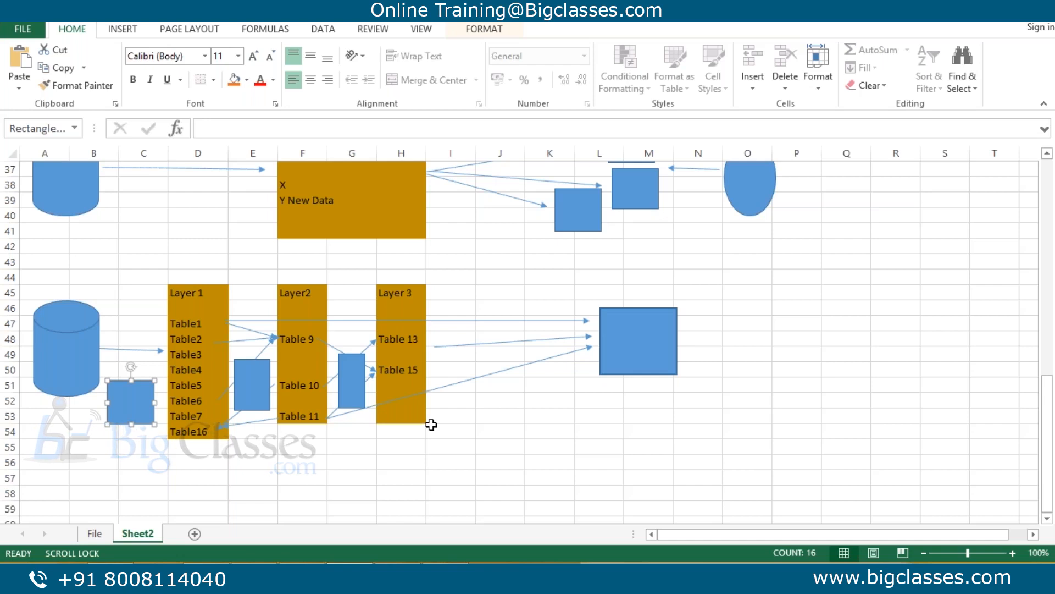
Switch to the Qlik Sense training curriculum in Word and view the Developer topics.
left_click(446, 574)
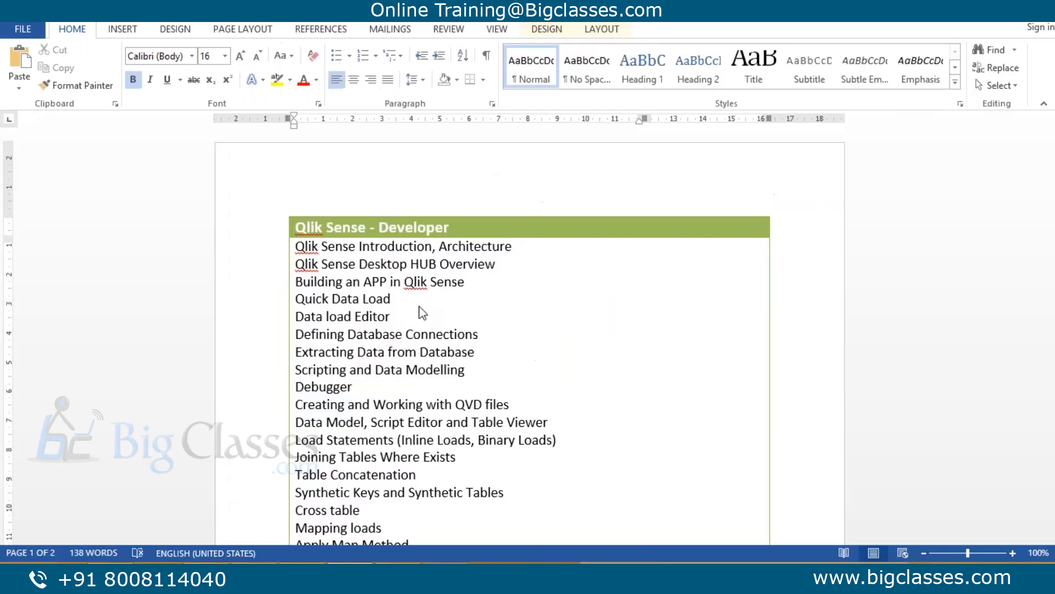
scroll(538, 434, "down", 3)
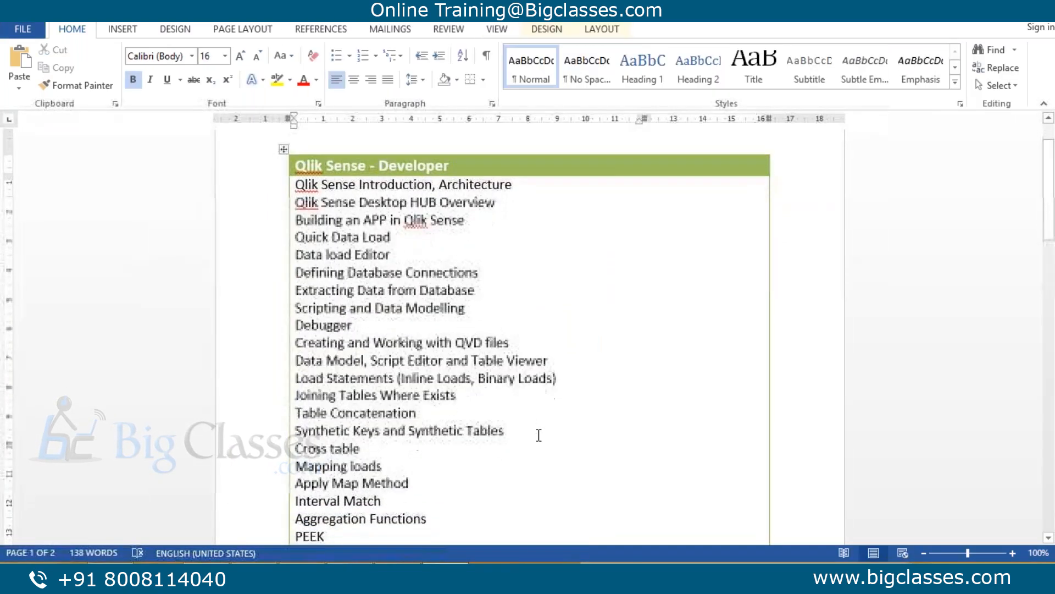
Return to the Excel sheet, deselect the rectangle and highlight the layer diagram across cells B44 to N53.
key("alt+Tab")
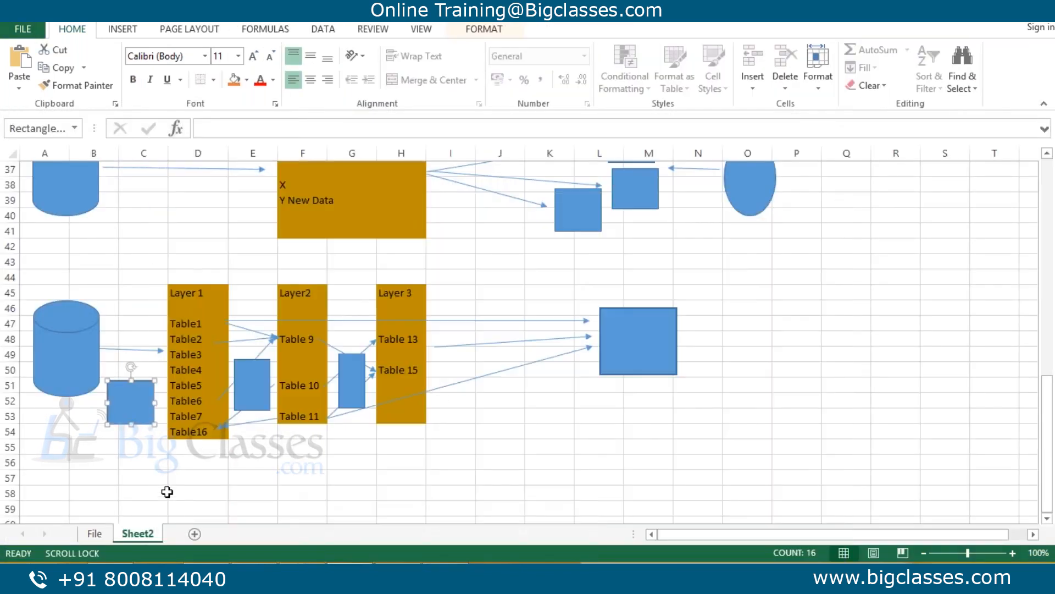
key("Escape")
left_click(134, 458)
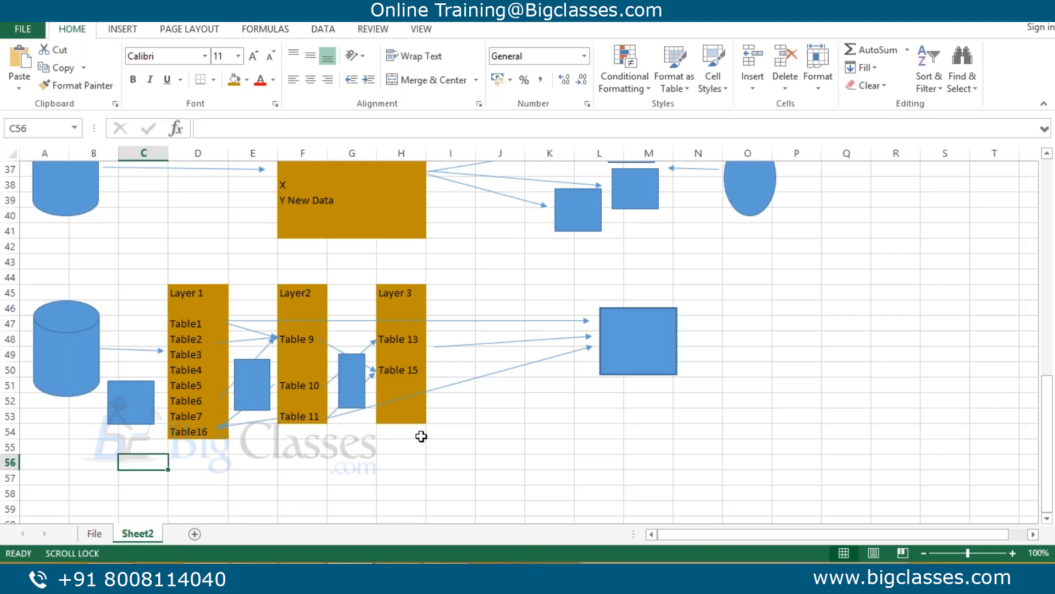
left_click_drag(685, 407, 77, 275)
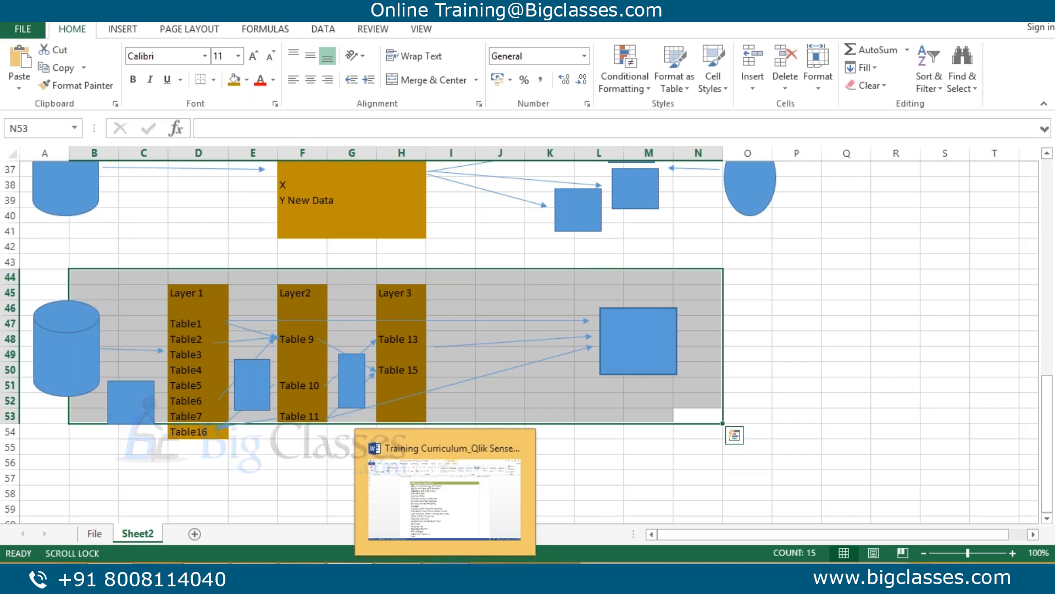
Switch to the Word curriculum and skim the Qlik Sense Developer and Designer topic lists.
left_click(446, 575)
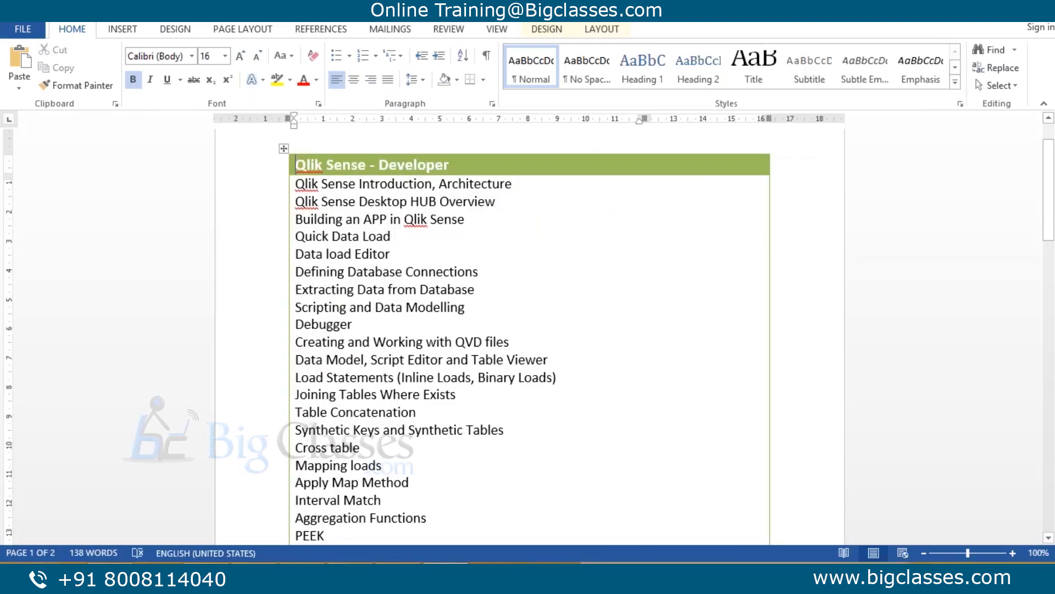
scroll(395, 477, "down", 4)
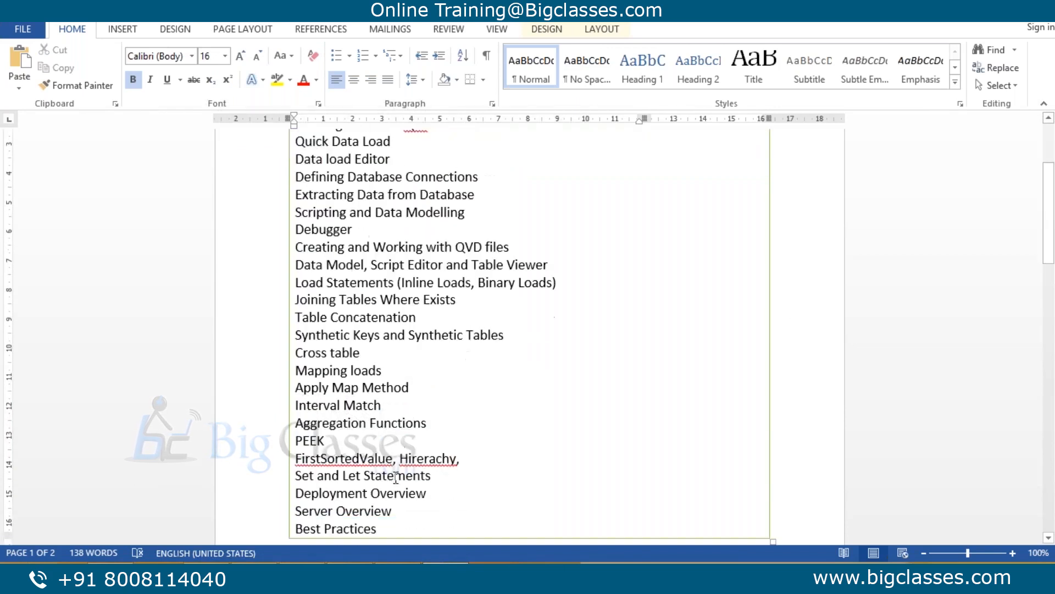
scroll(395, 477, "down", 8)
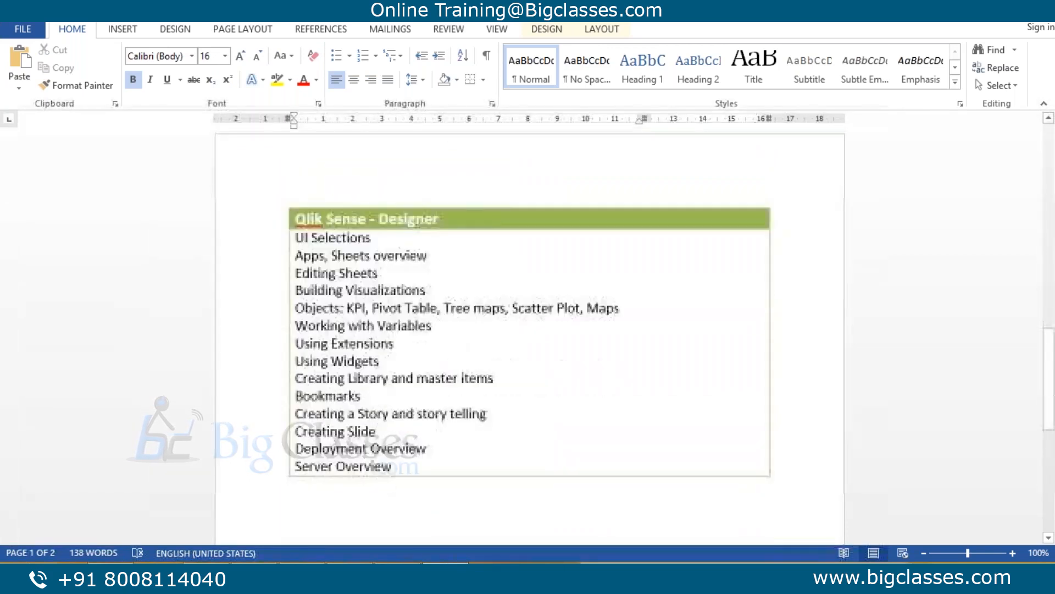
scroll(387, 323, "up", 10)
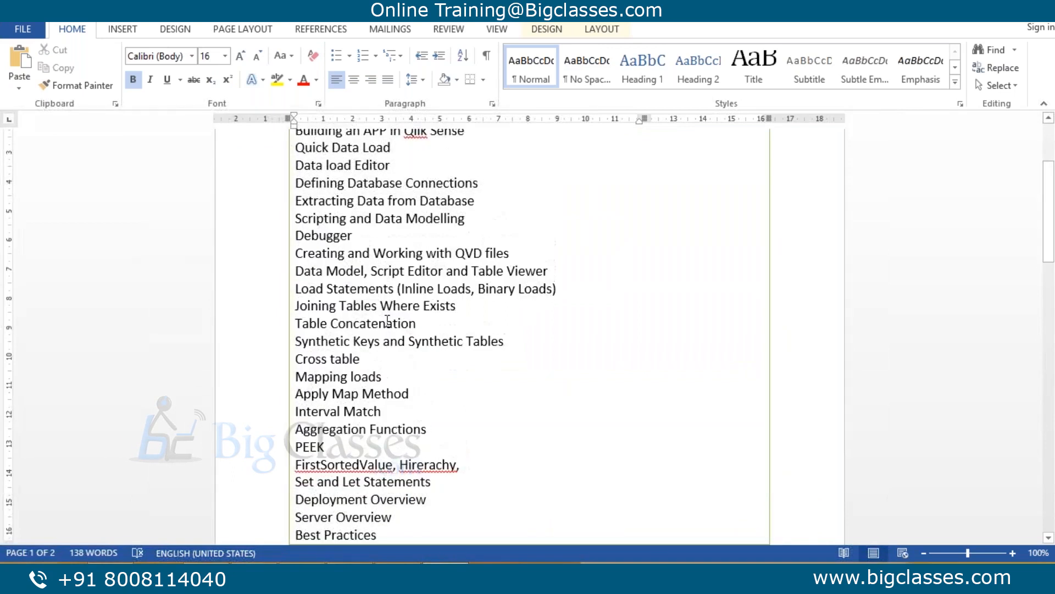
Highlight the Developer topics from Qlik Sense Introduction to Table Concatenation and read on through Best Practices.
left_click_drag(296, 245, 615, 478)
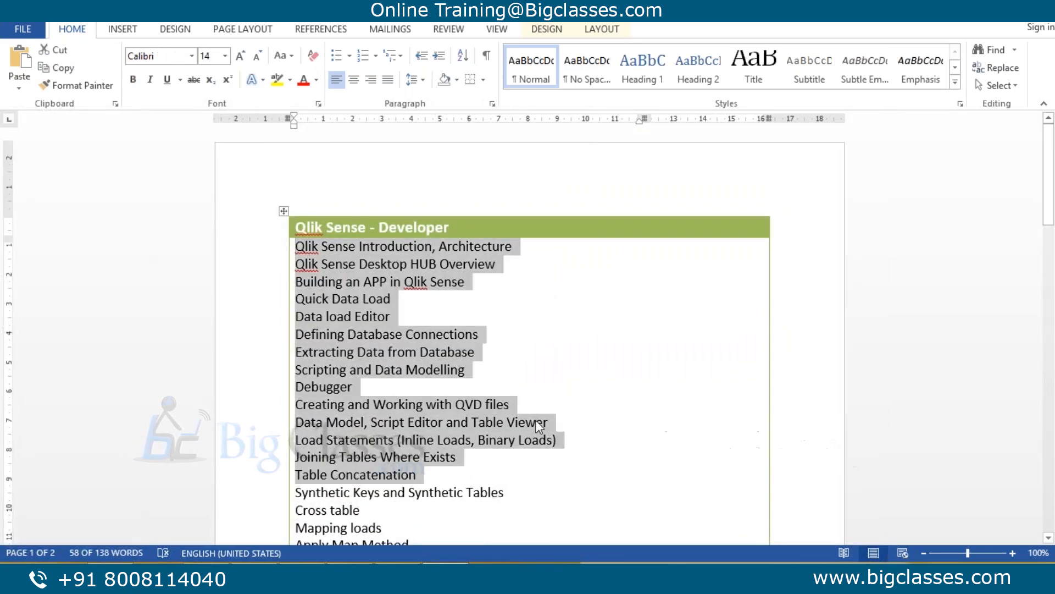
scroll(549, 453, "down", 1)
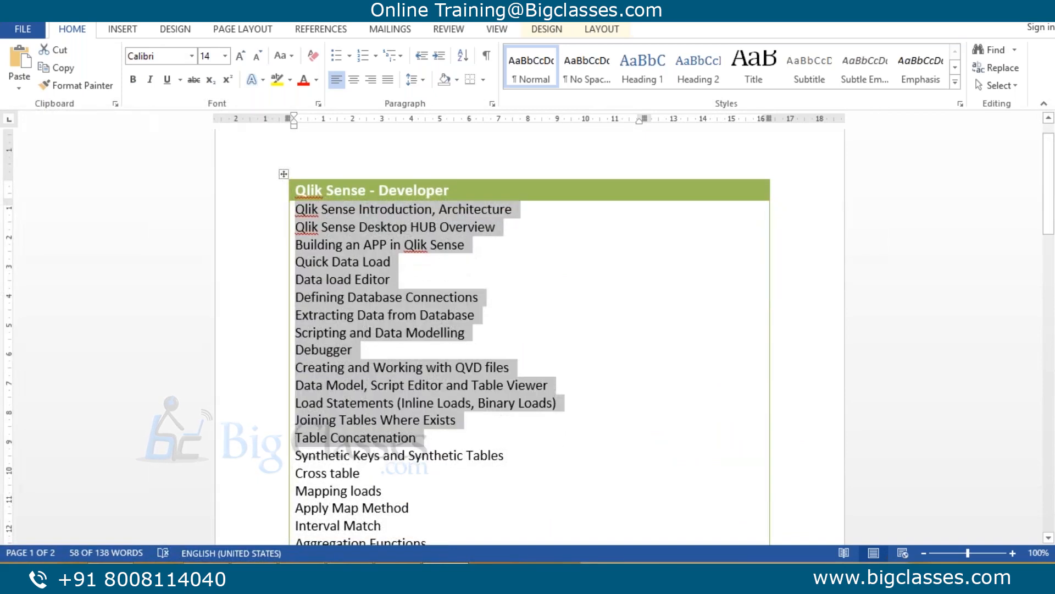
scroll(529, 335, "down", 2)
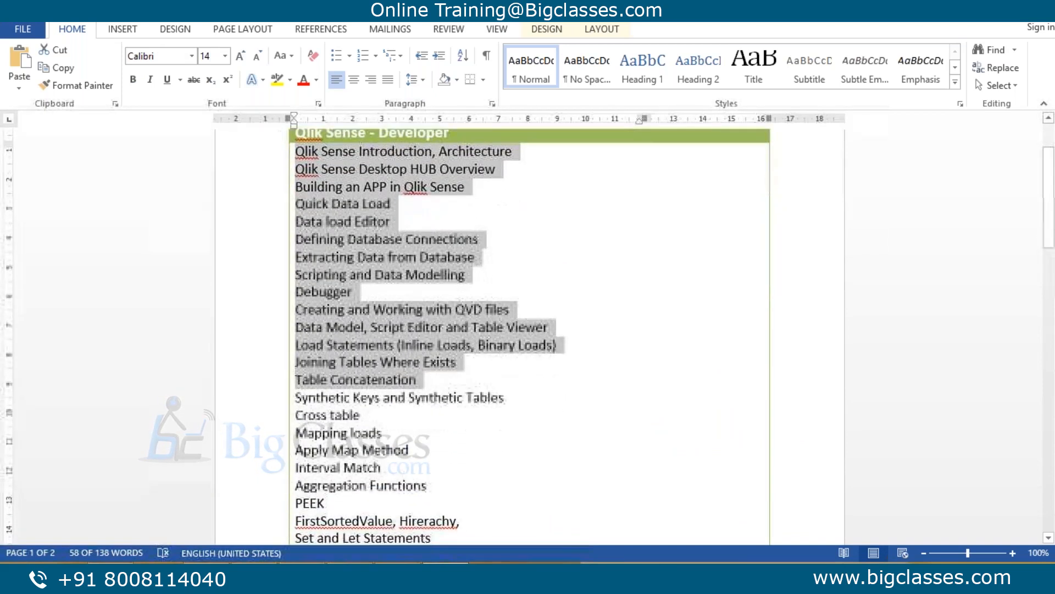
scroll(547, 445, "down", 3)
scroll(547, 447, "down", 12)
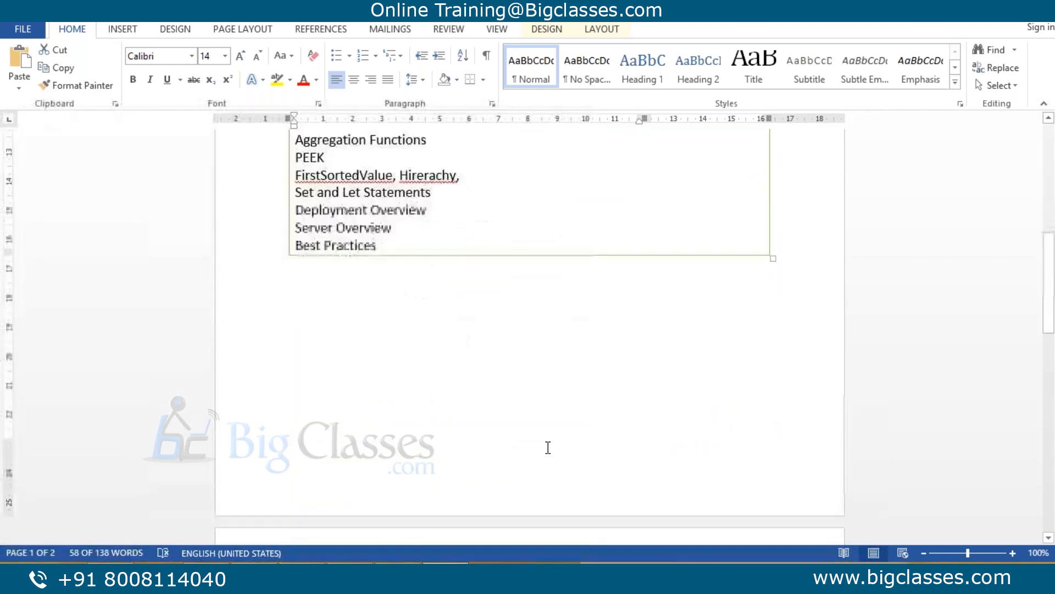
Highlight the Designer topics from Sheets overview to Using Extensions and read the list down to Server Overview.
left_click_drag(332, 435, 440, 519)
scroll(439, 519, "down", 1)
scroll(465, 448, "down", 2)
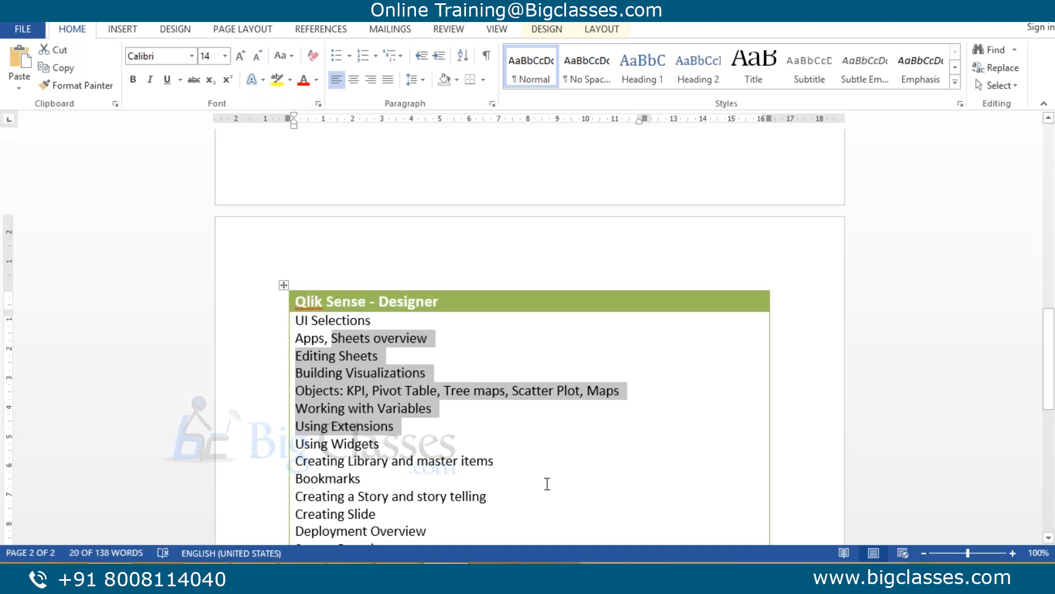
scroll(547, 484, "down", 3)
left_click(409, 417)
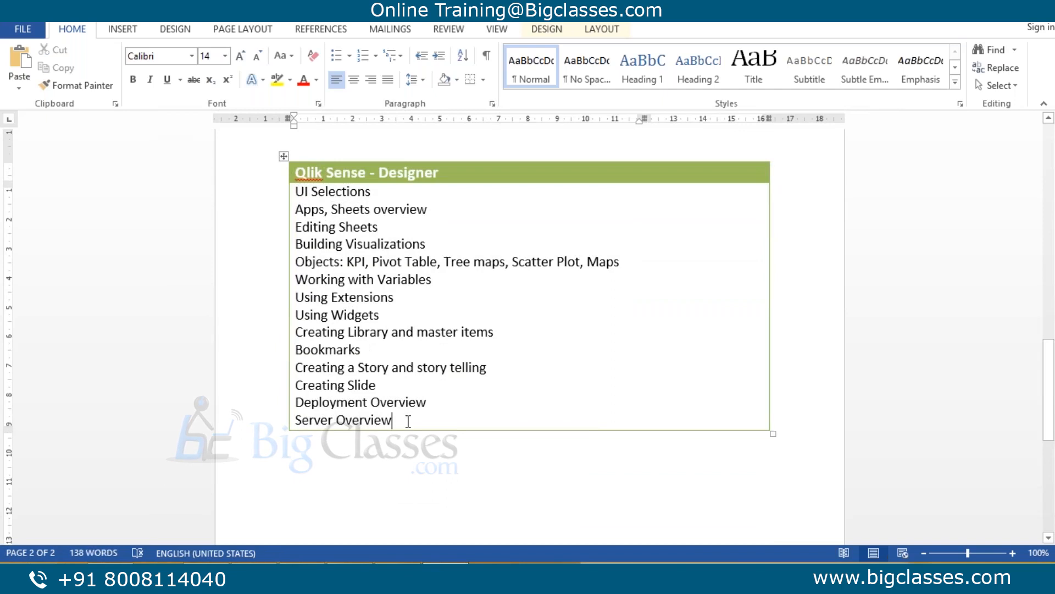
Revisit the Developer topics, and highlight the Designer topics from Server Overview up to Editing Sheets.
scroll(409, 416, "up", 7)
scroll(363, 290, "up", 8)
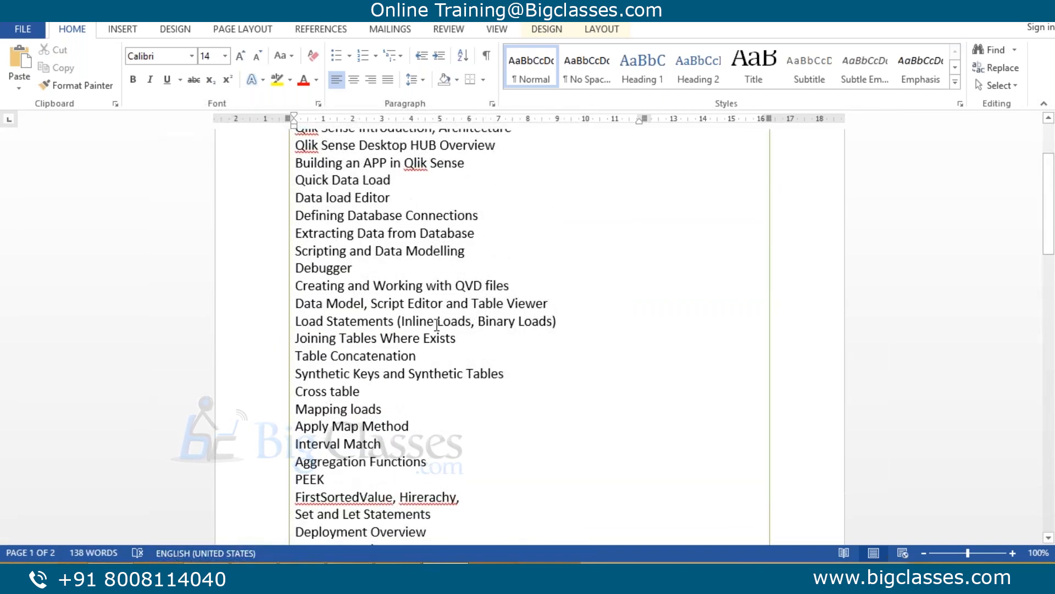
scroll(510, 450, "down", 3)
scroll(510, 450, "down", 12)
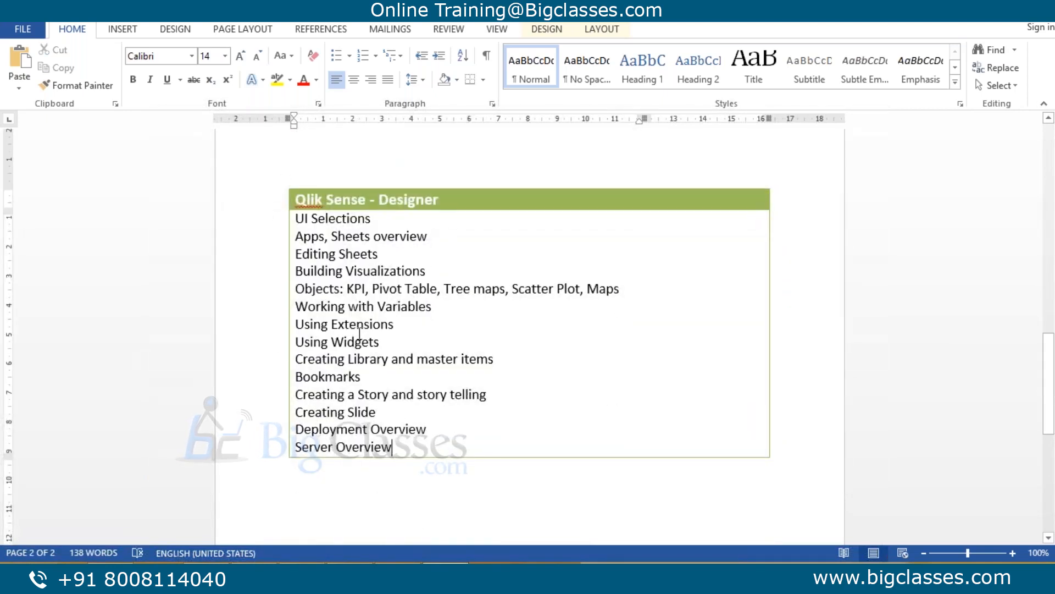
left_click_drag(391, 447, 296, 254)
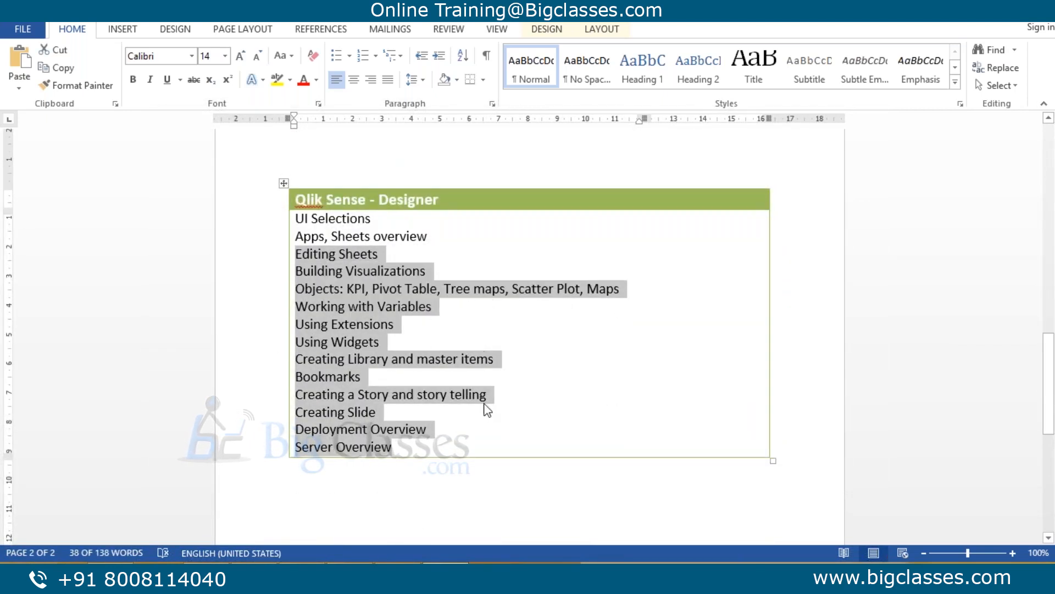